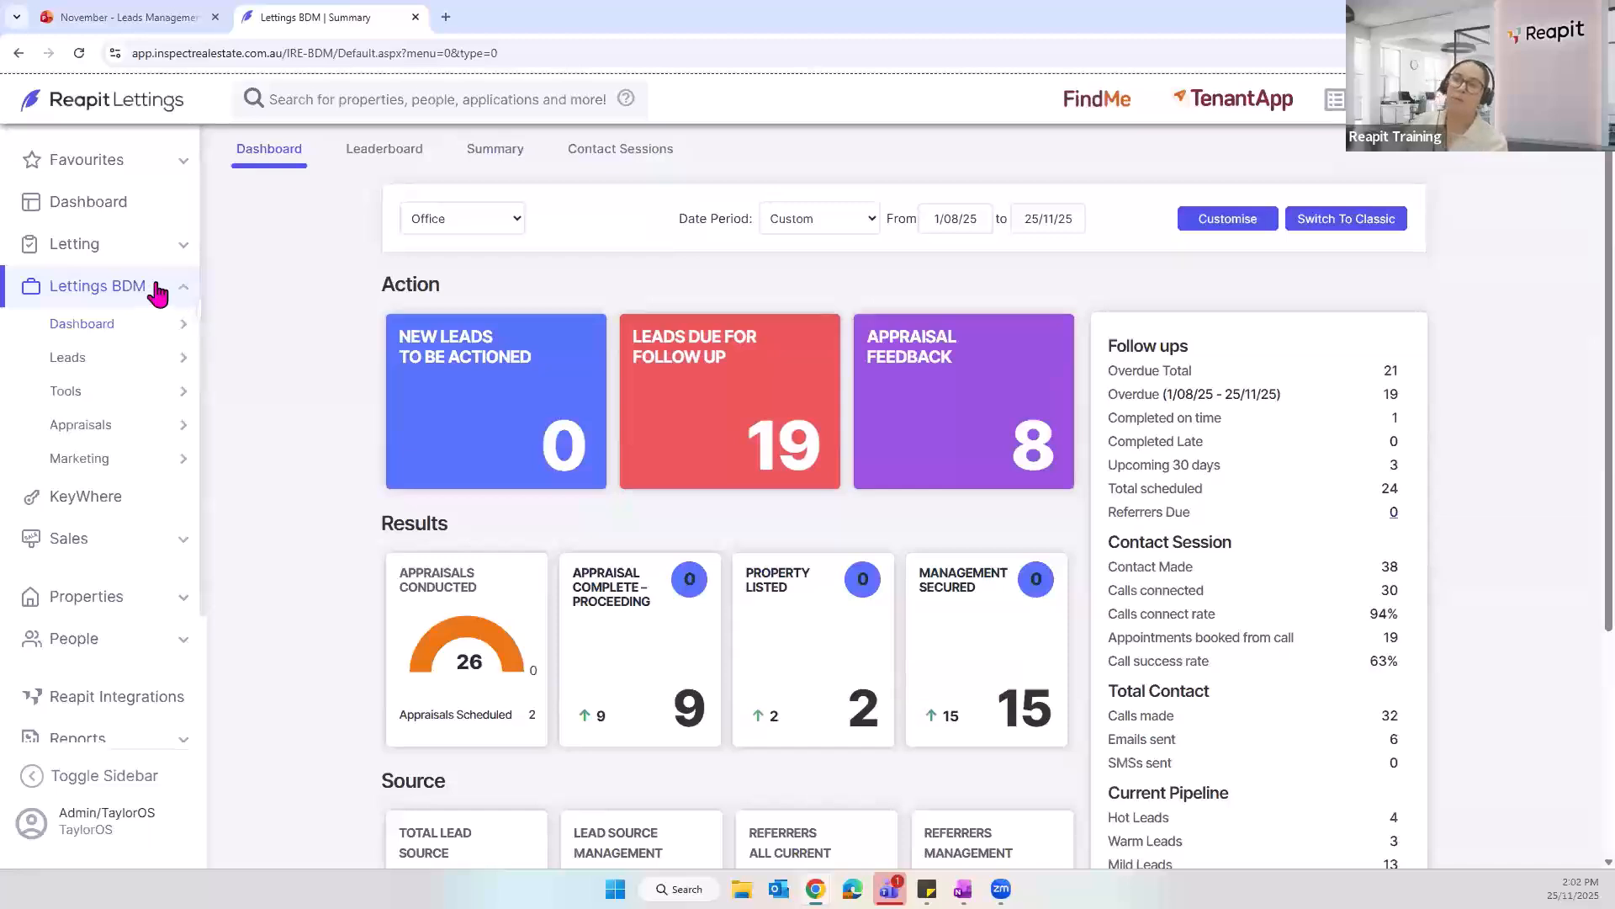
Step: Open the Dashboard page of the Lettings BDM section
click(158, 291)
click(171, 292)
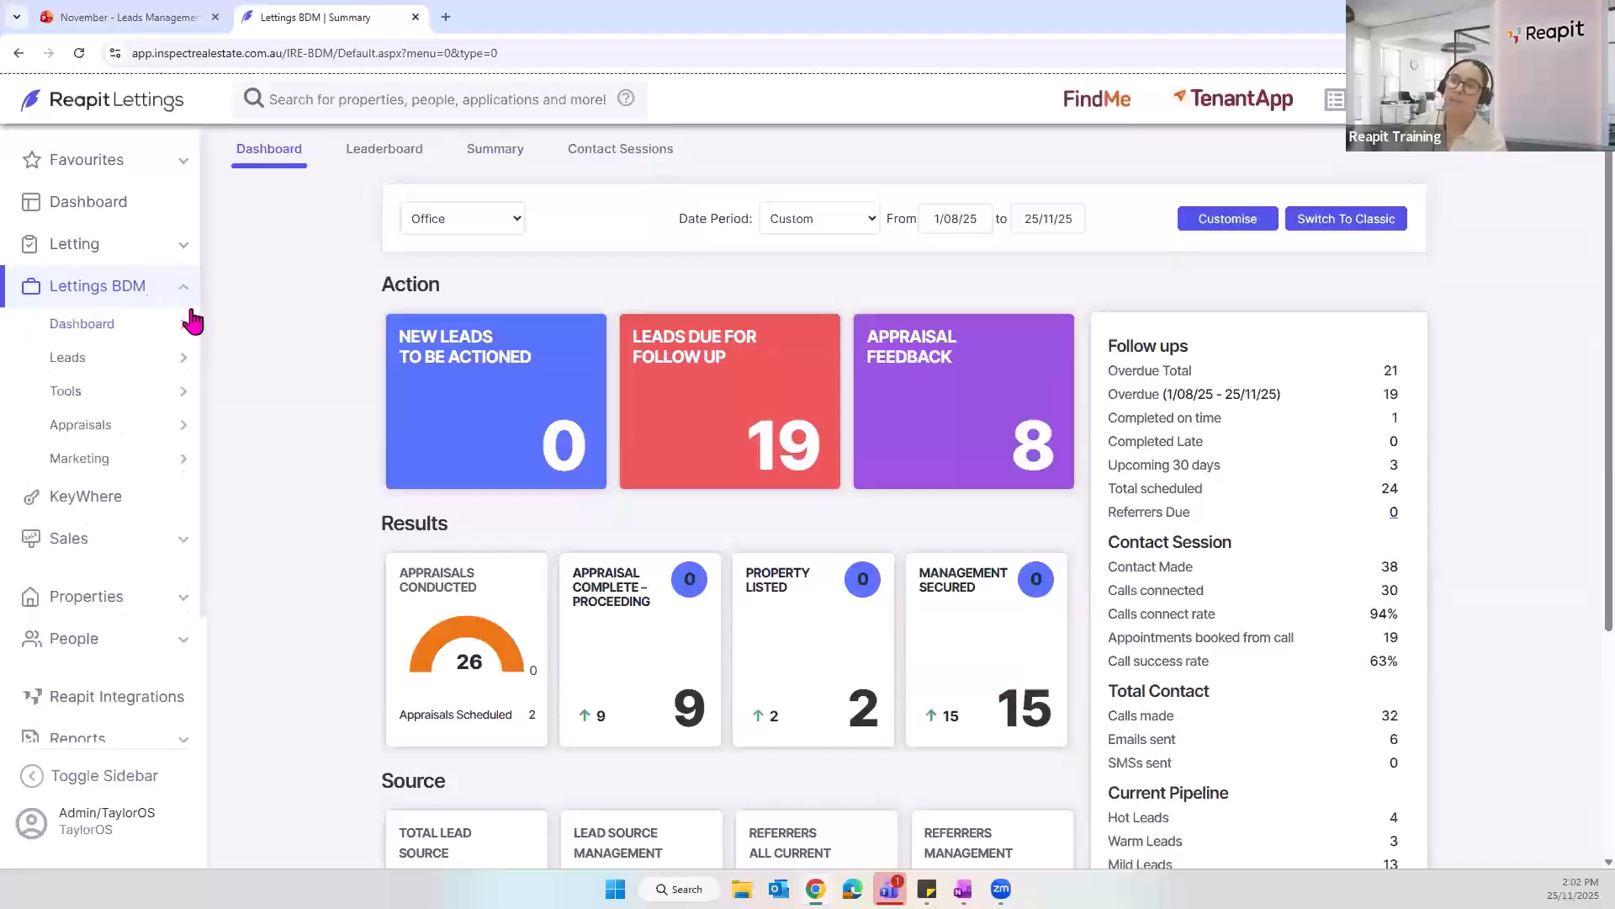
mouse_move(173, 325)
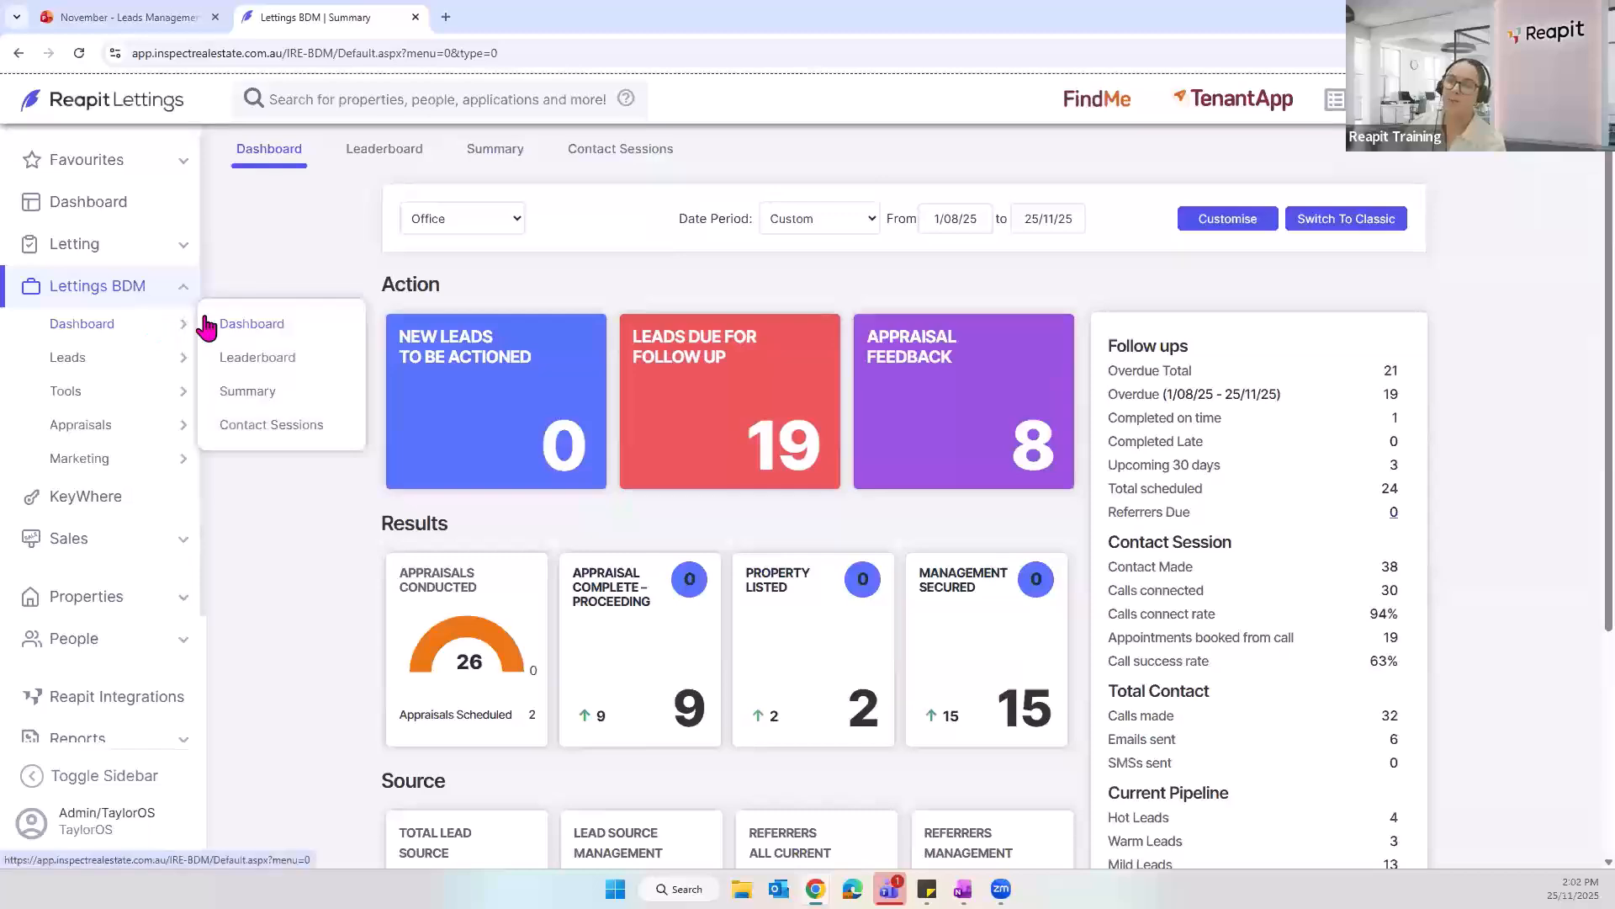
click(289, 328)
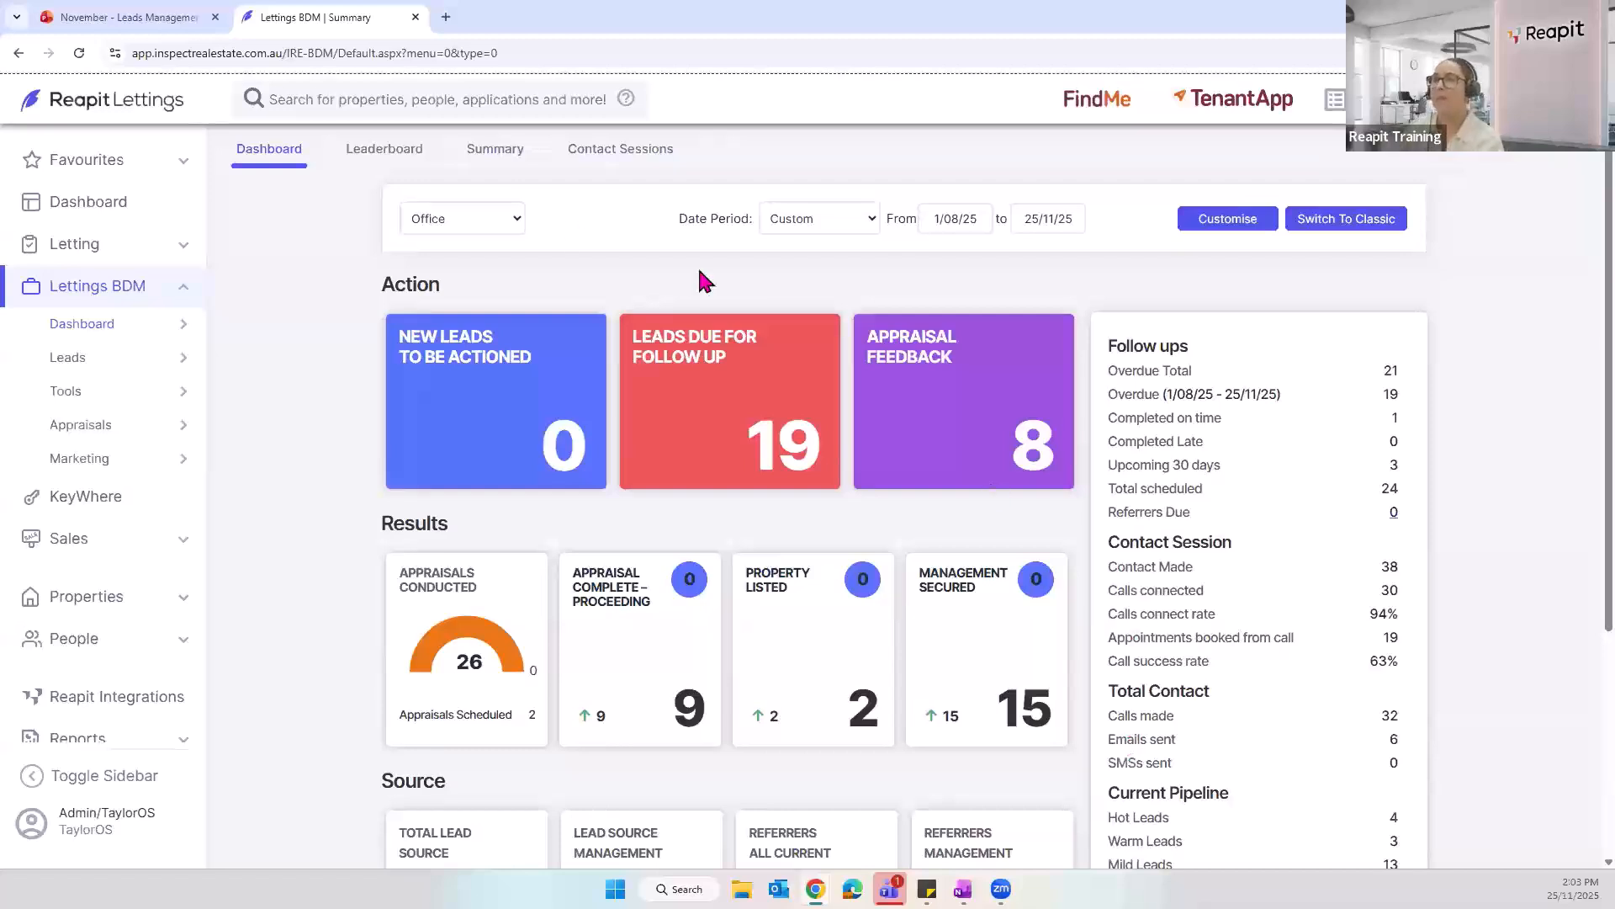
Step: Check which staff members and date periods the BDM dashboard can be filtered by, keeping Office and Custom selected
click(511, 221)
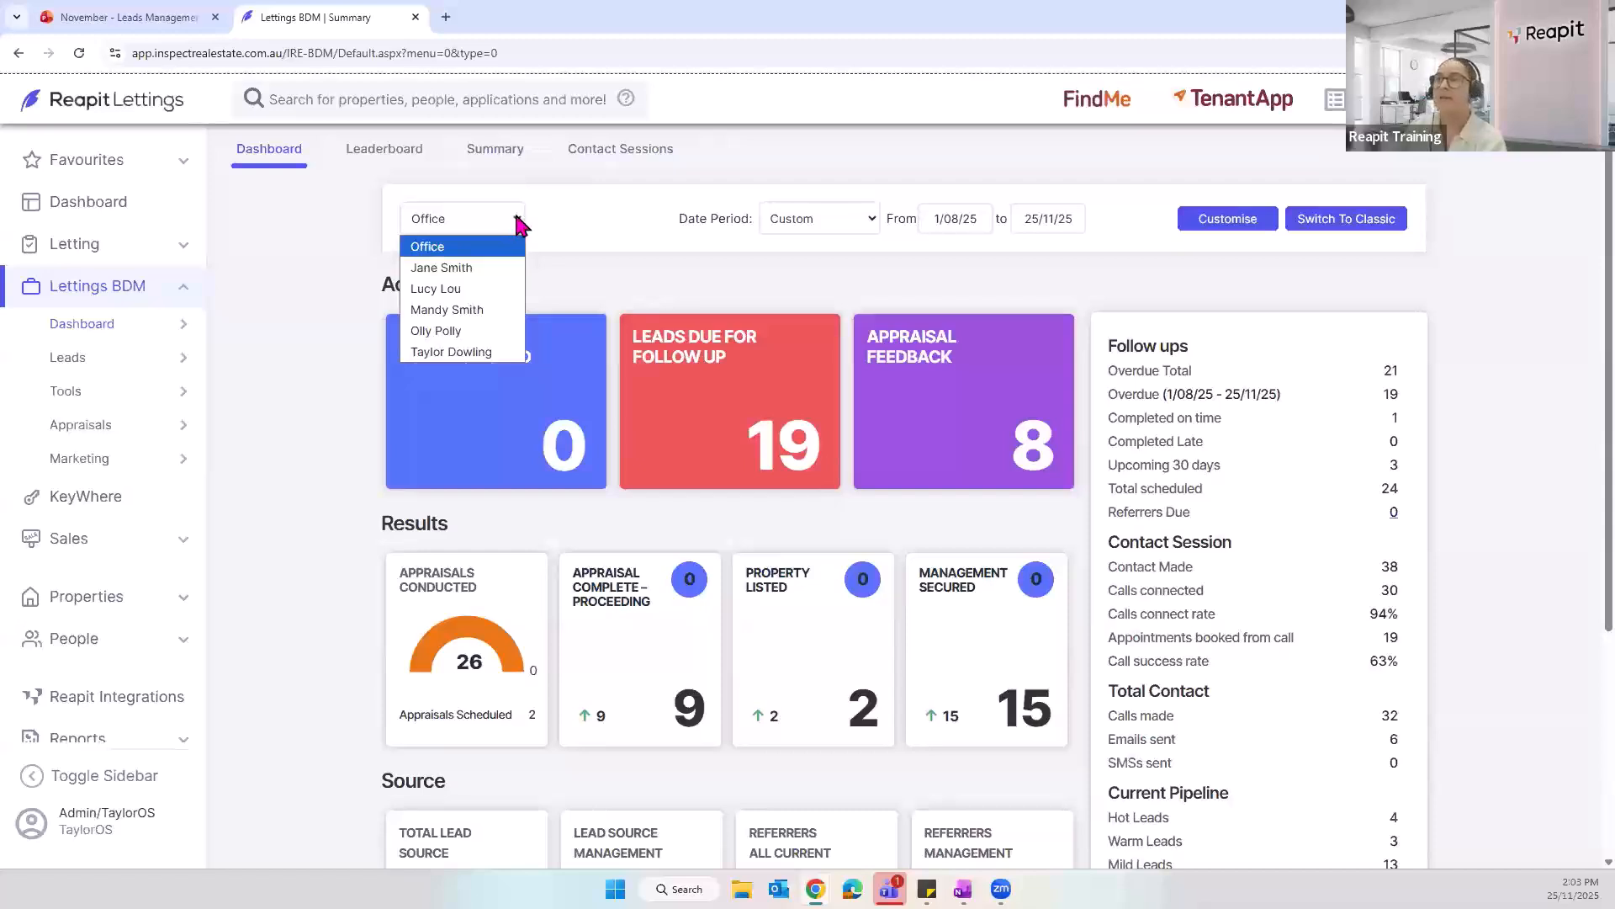
click(522, 220)
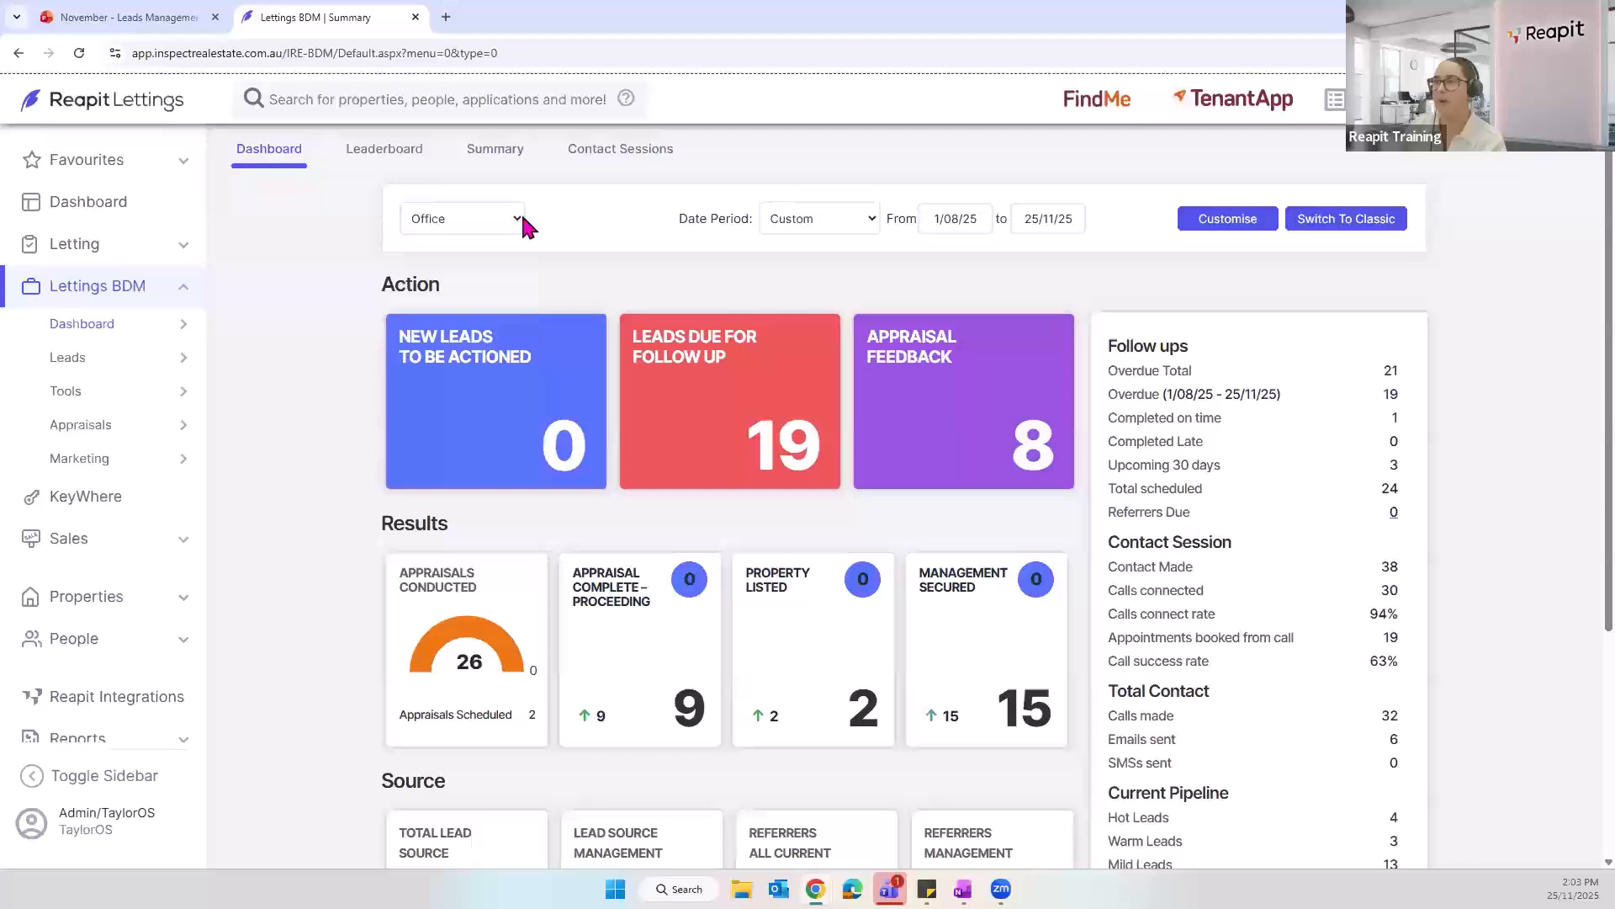
click(519, 220)
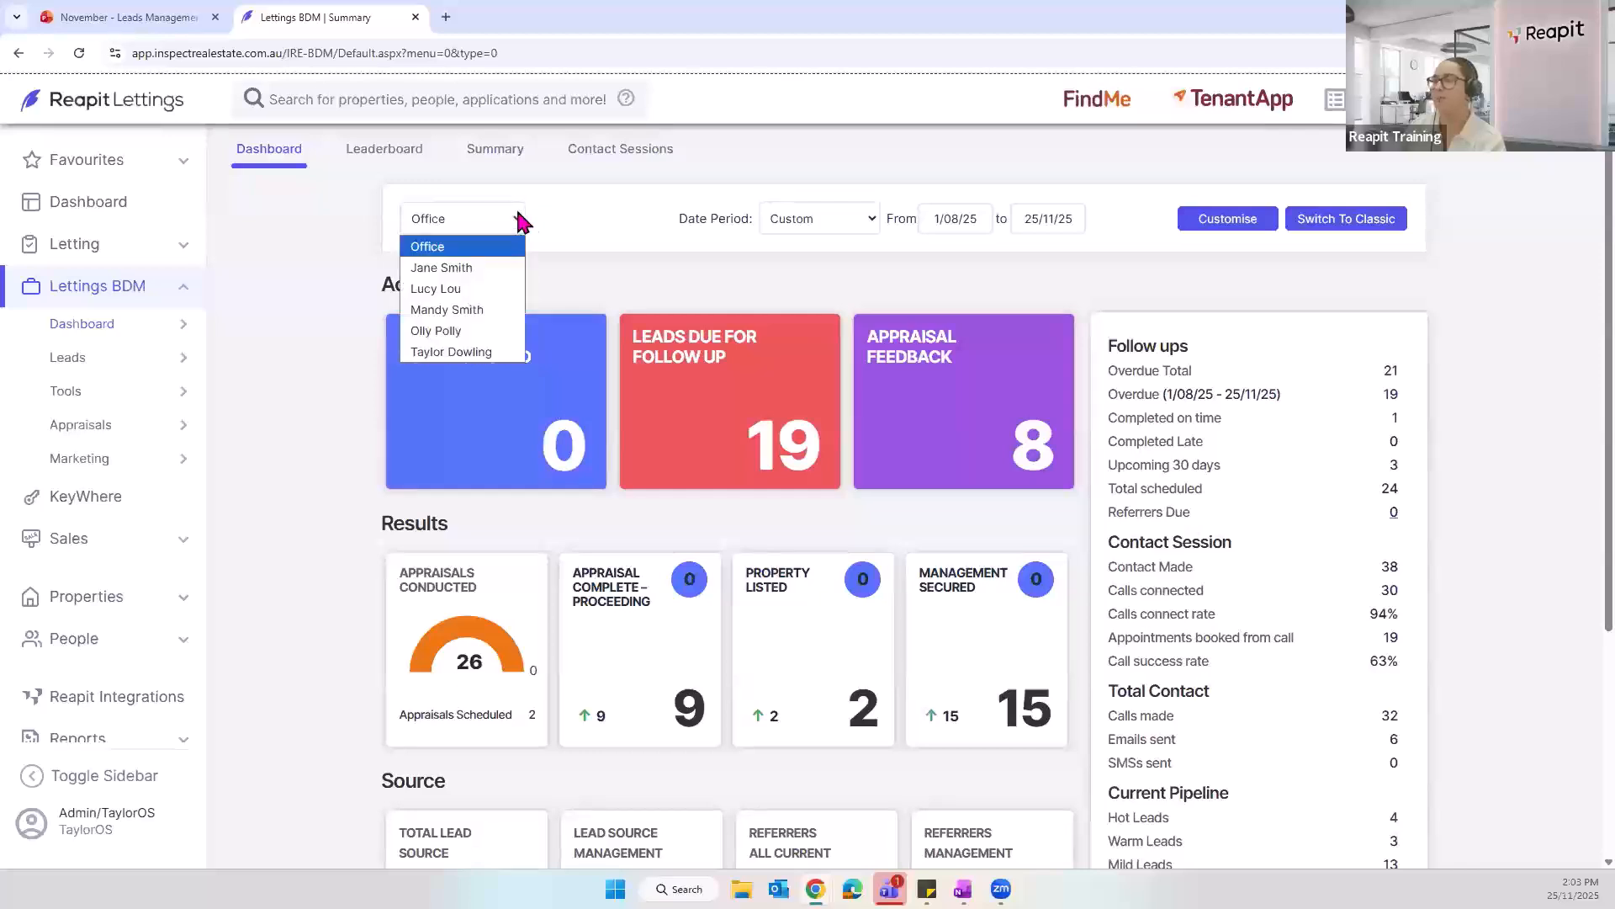
click(520, 219)
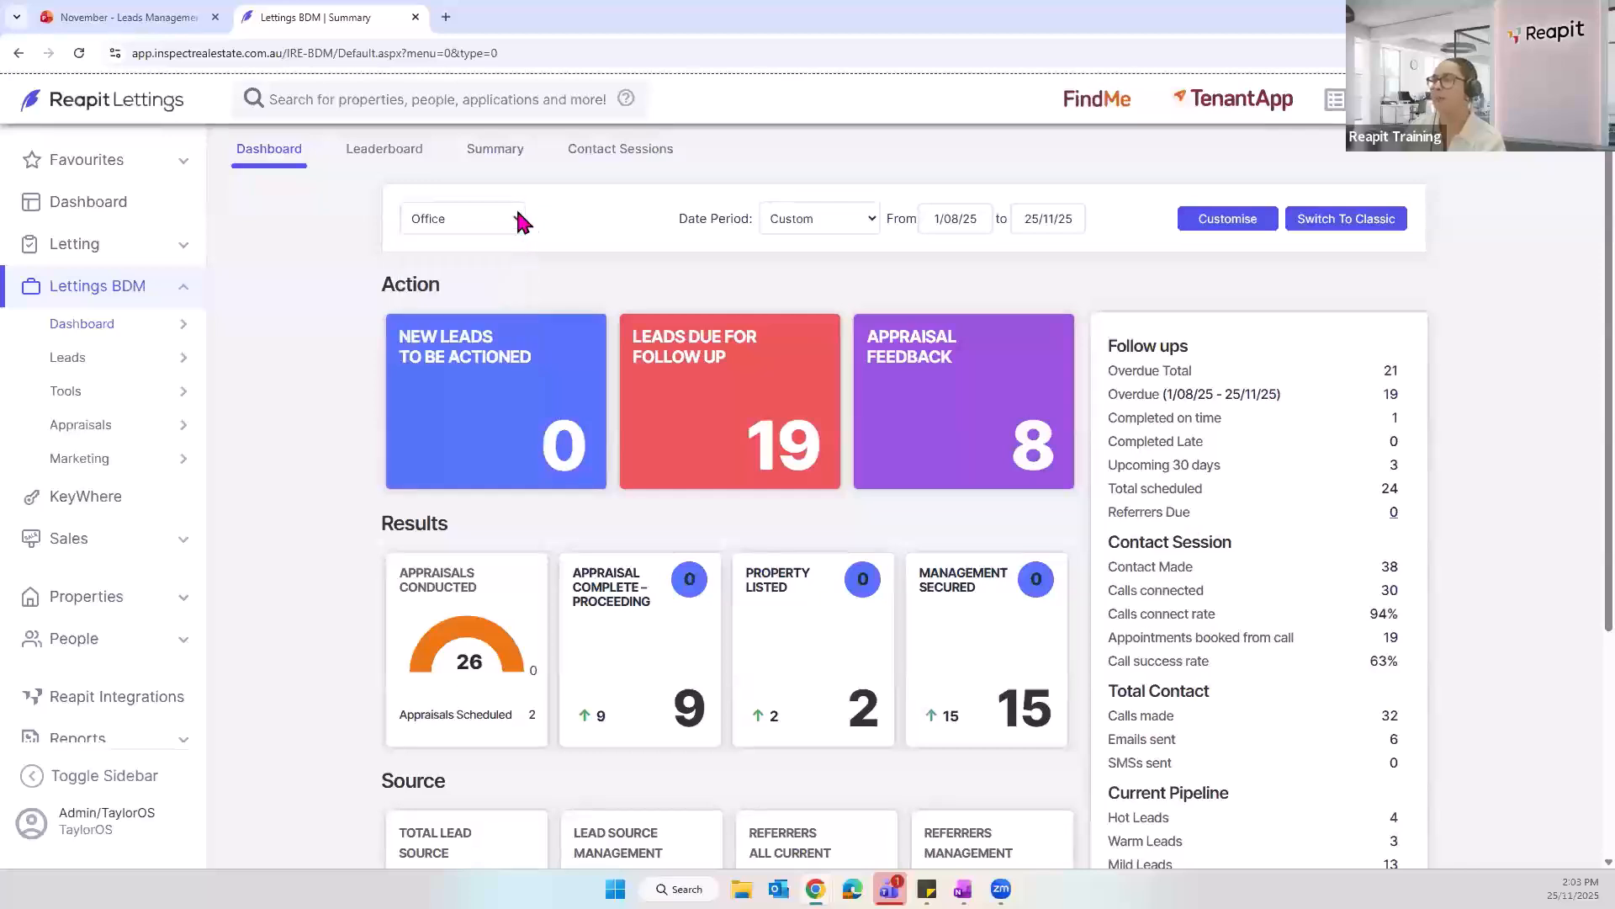
click(870, 220)
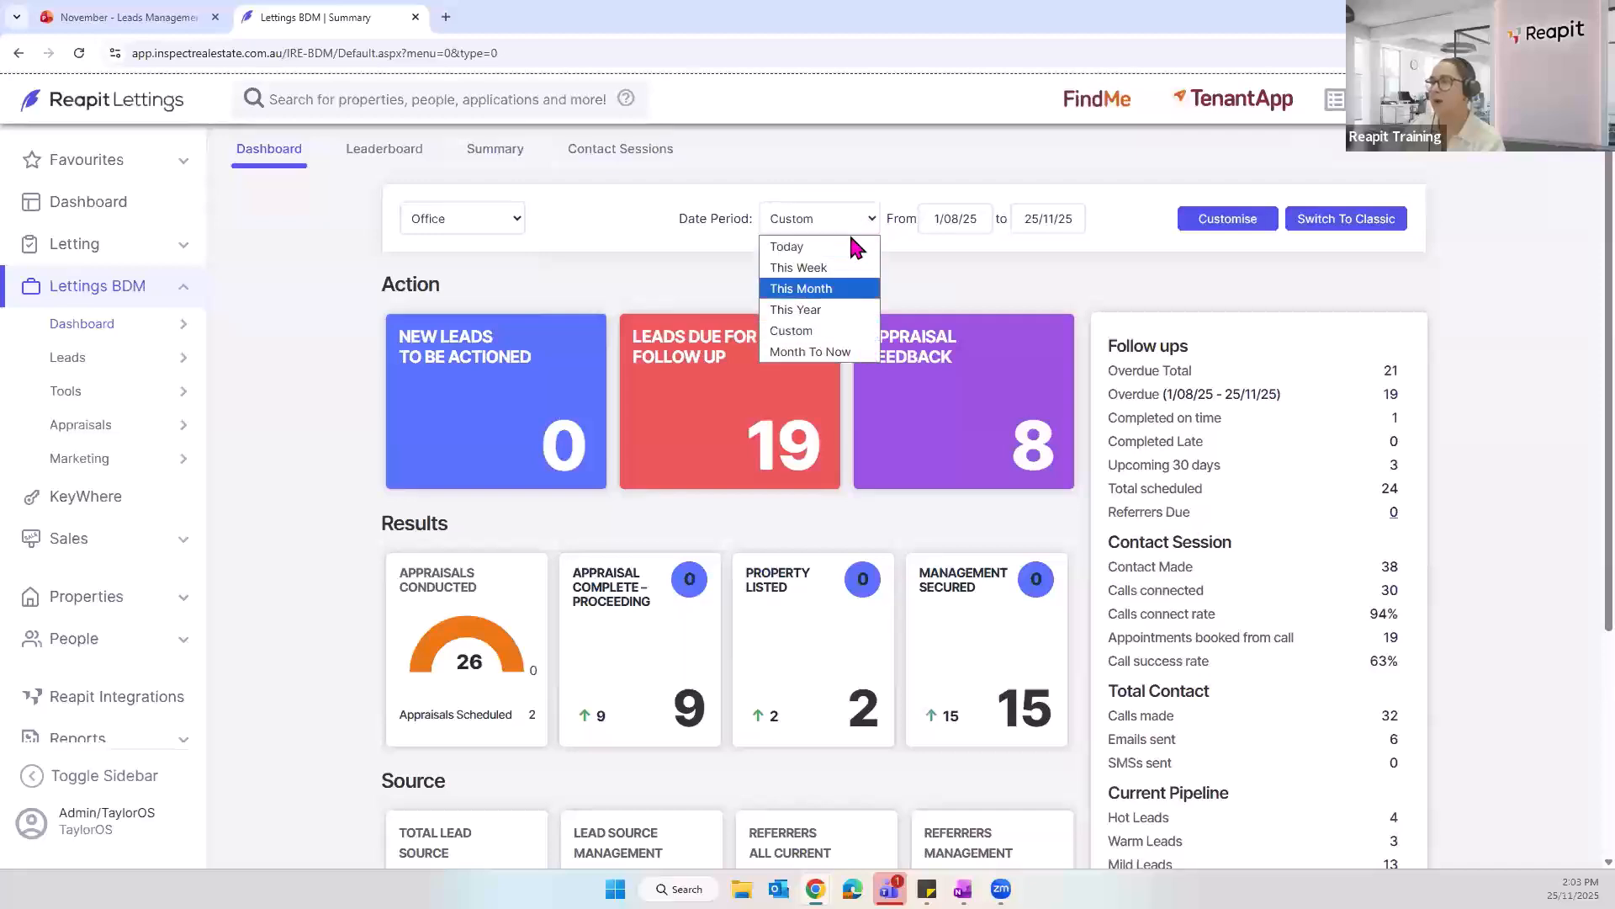
click(872, 222)
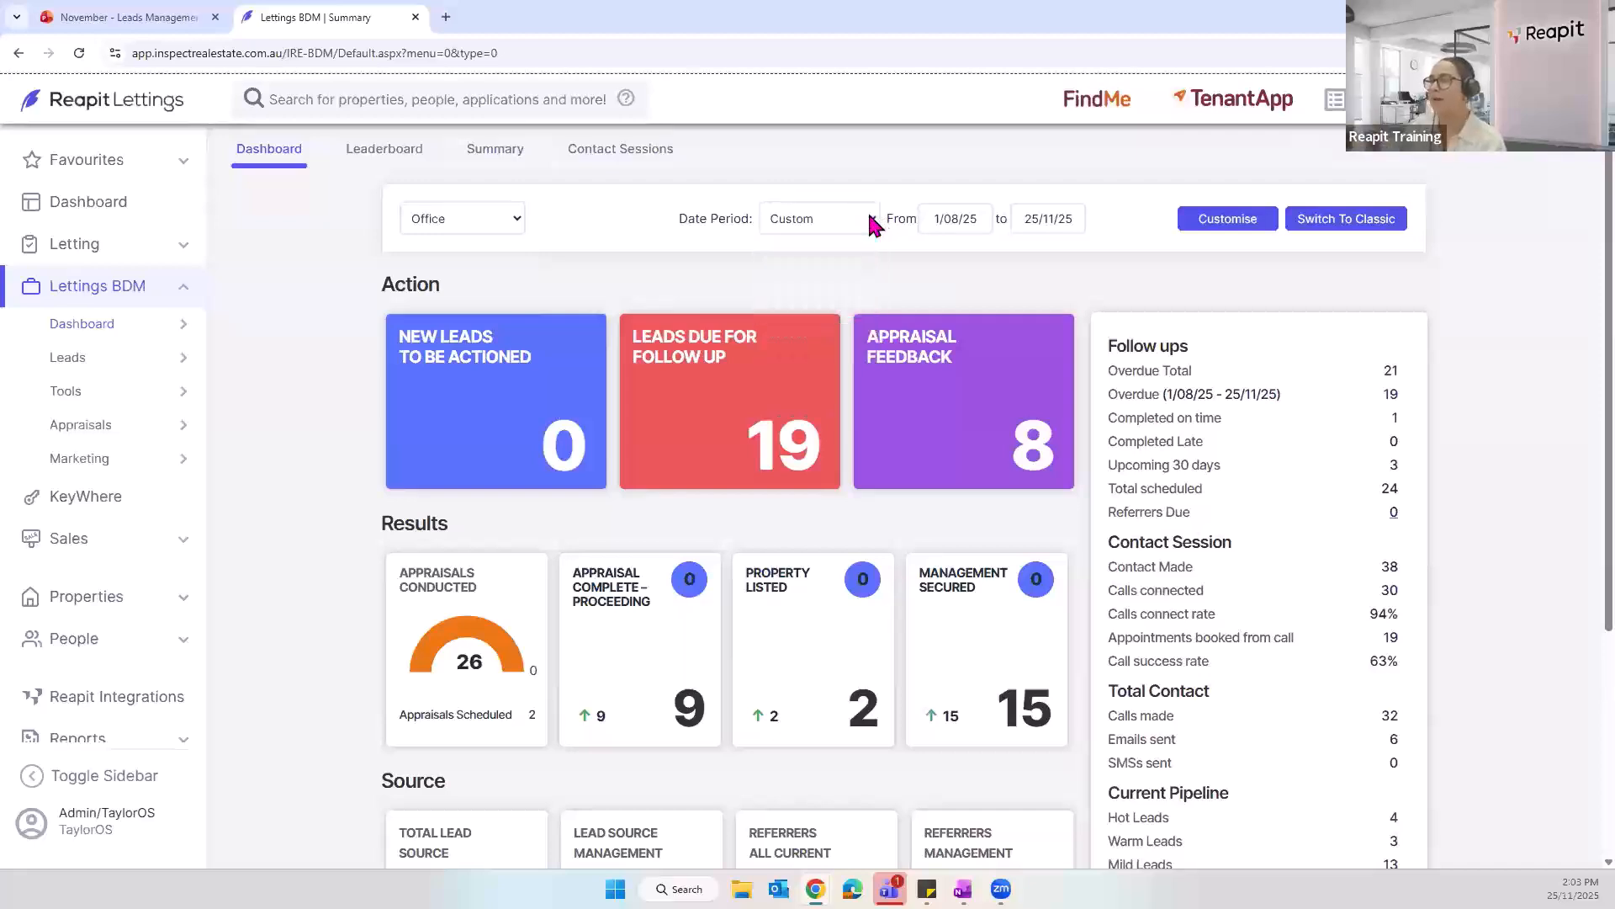
Step: Review the dashboard customisation settings for colours, action tiles, results and side panel, and close them without saving
click(1255, 220)
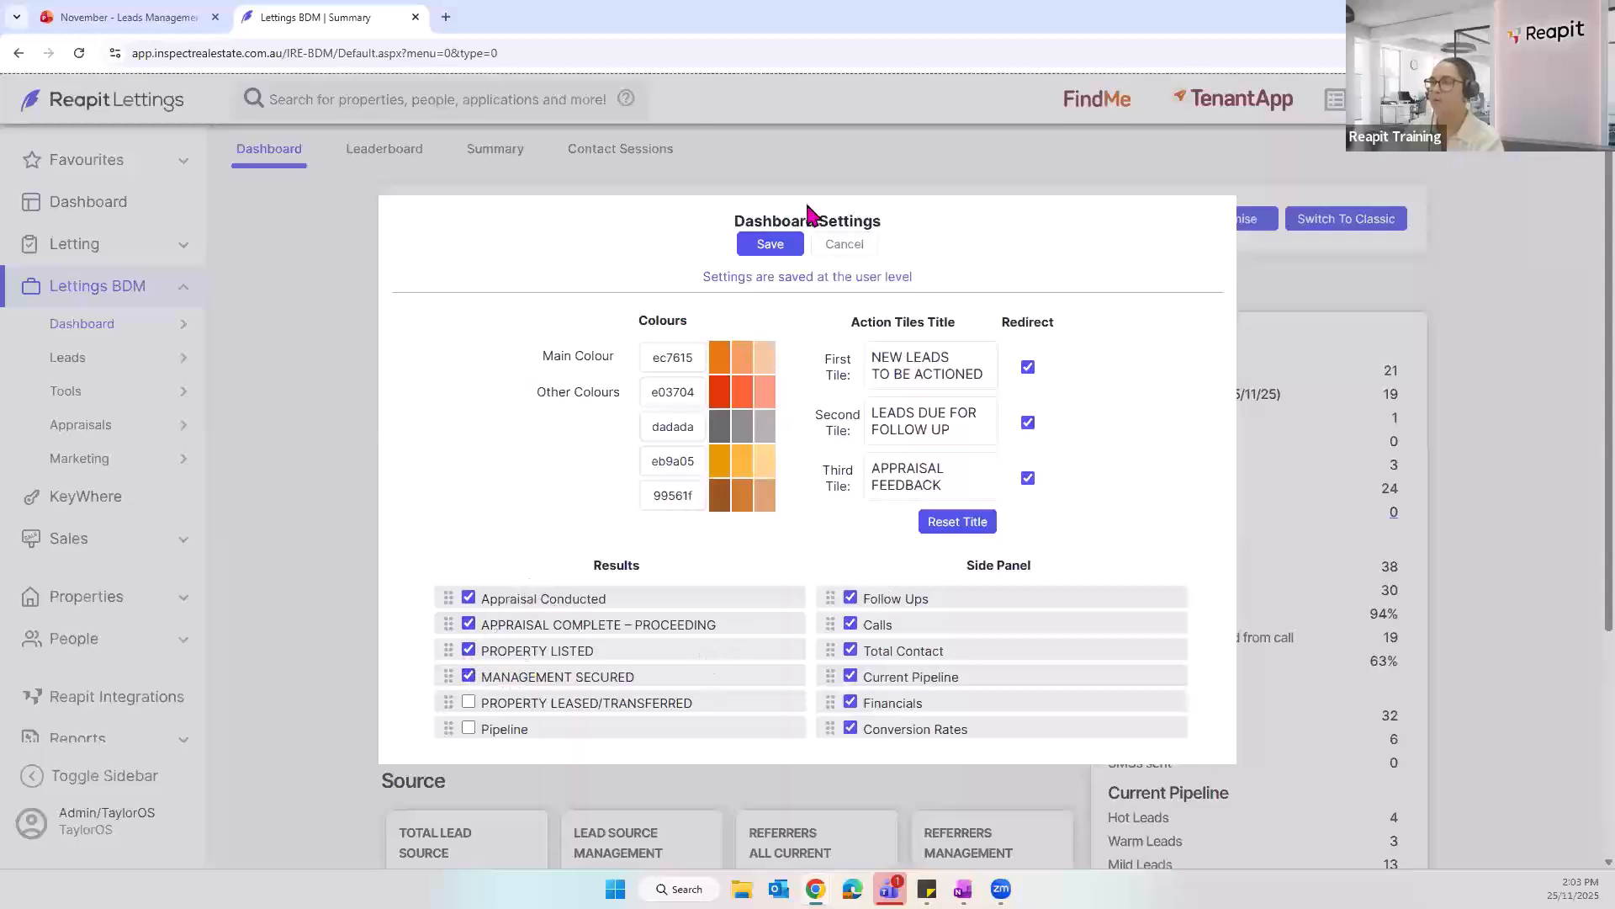
click(786, 251)
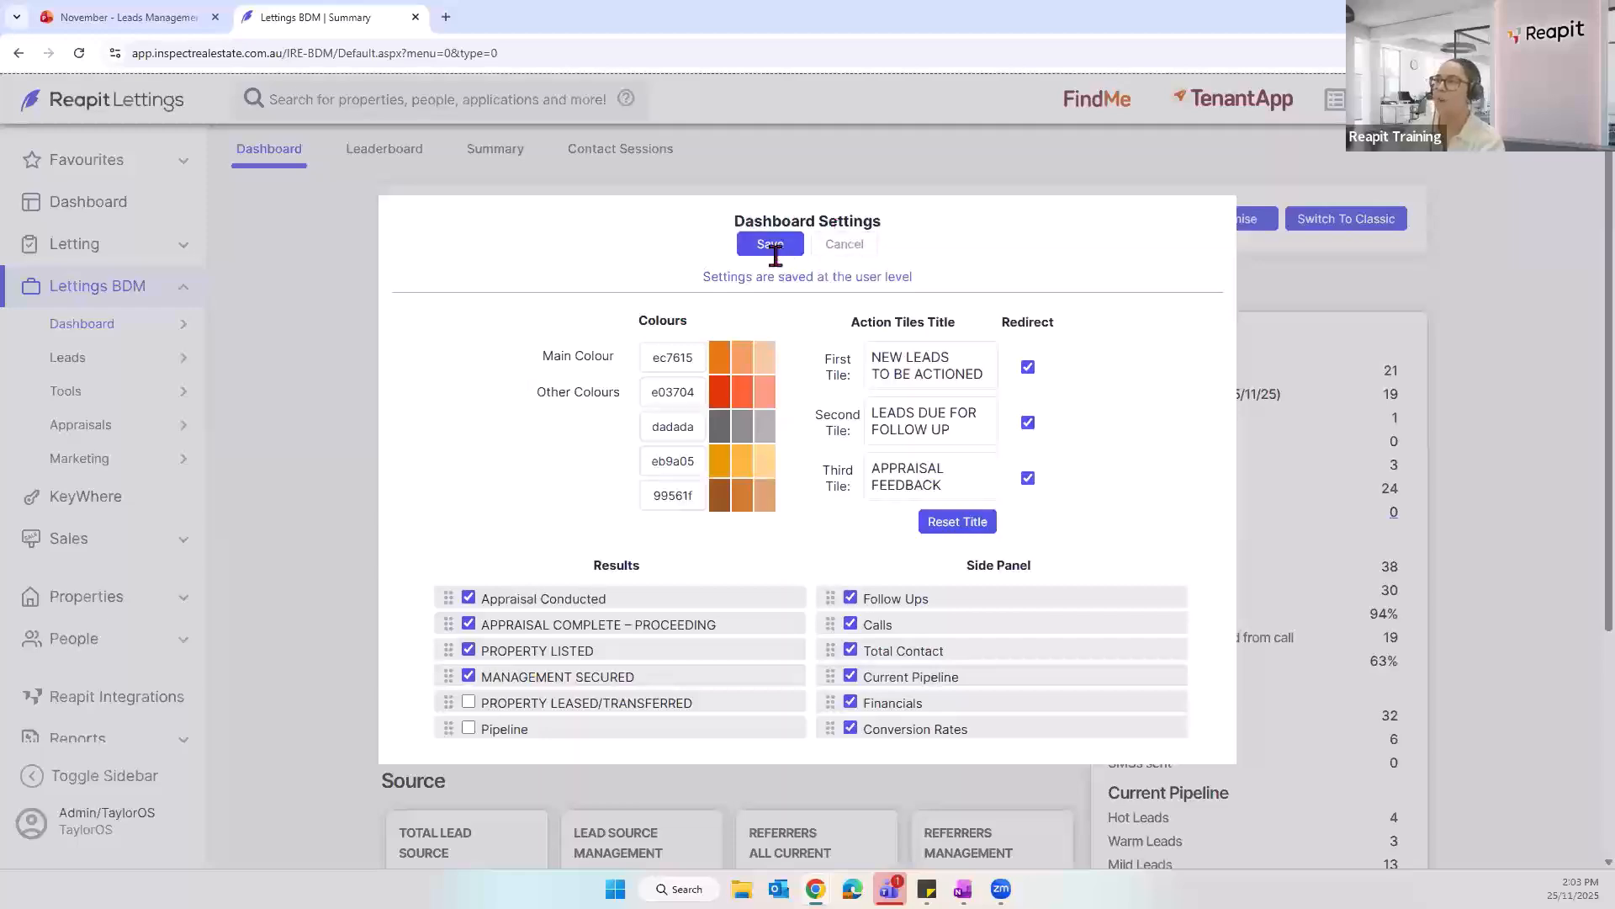
click(856, 247)
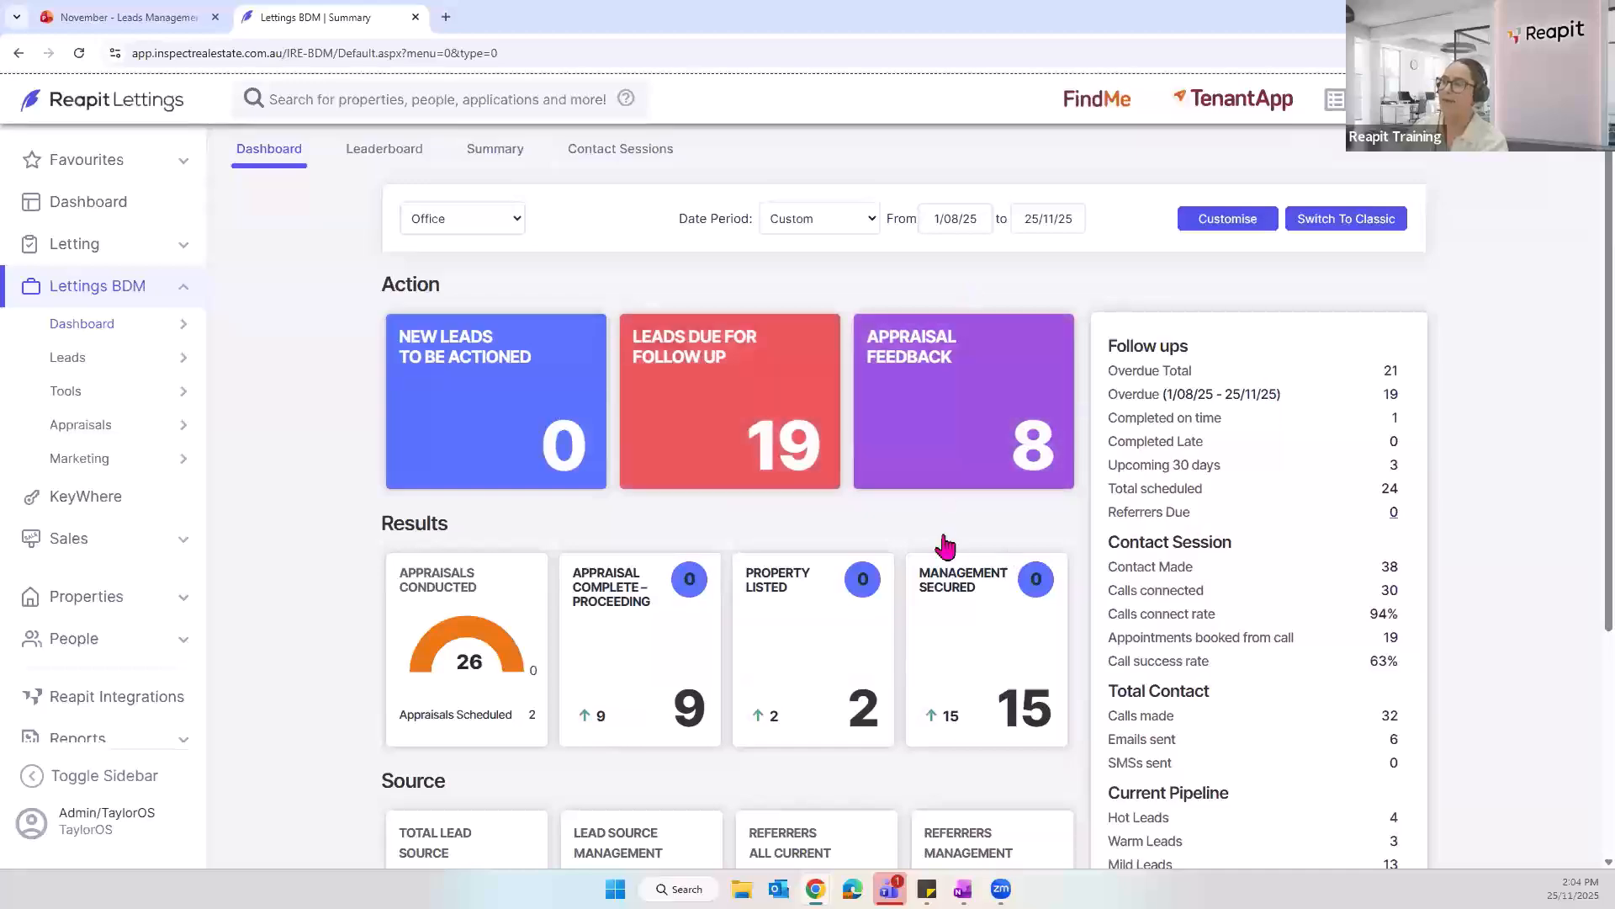
Step: Examine the dashboard's action, results and source tiles and its follow-up, contact, pipeline, financial and conversion rate statistics
scroll(1035, 540, down, 2)
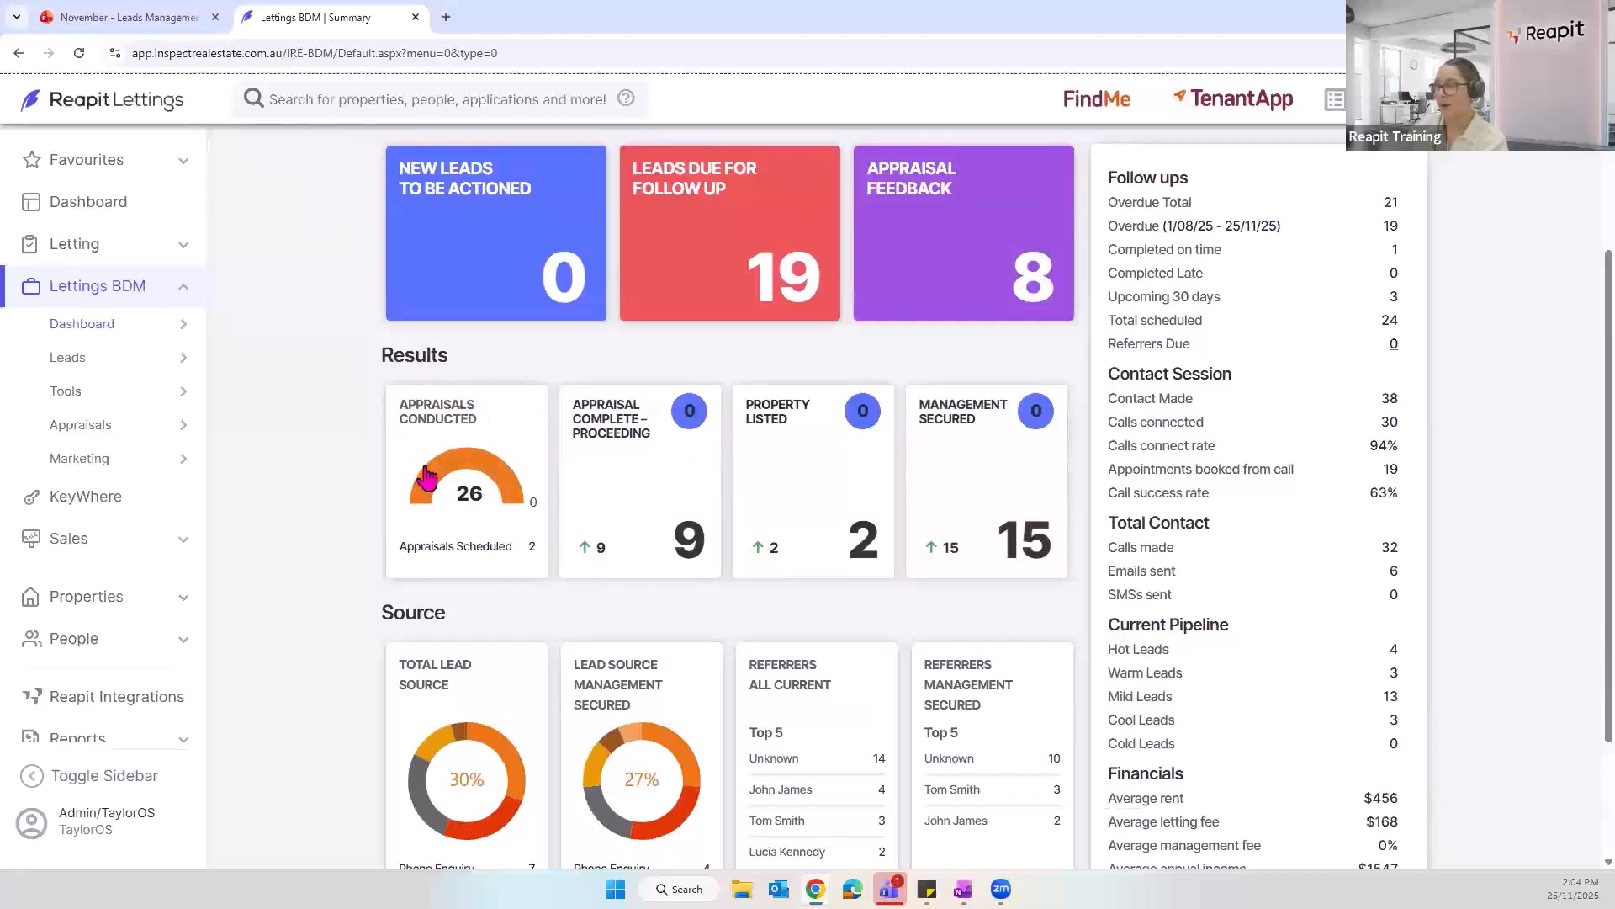
mouse_move(502, 498)
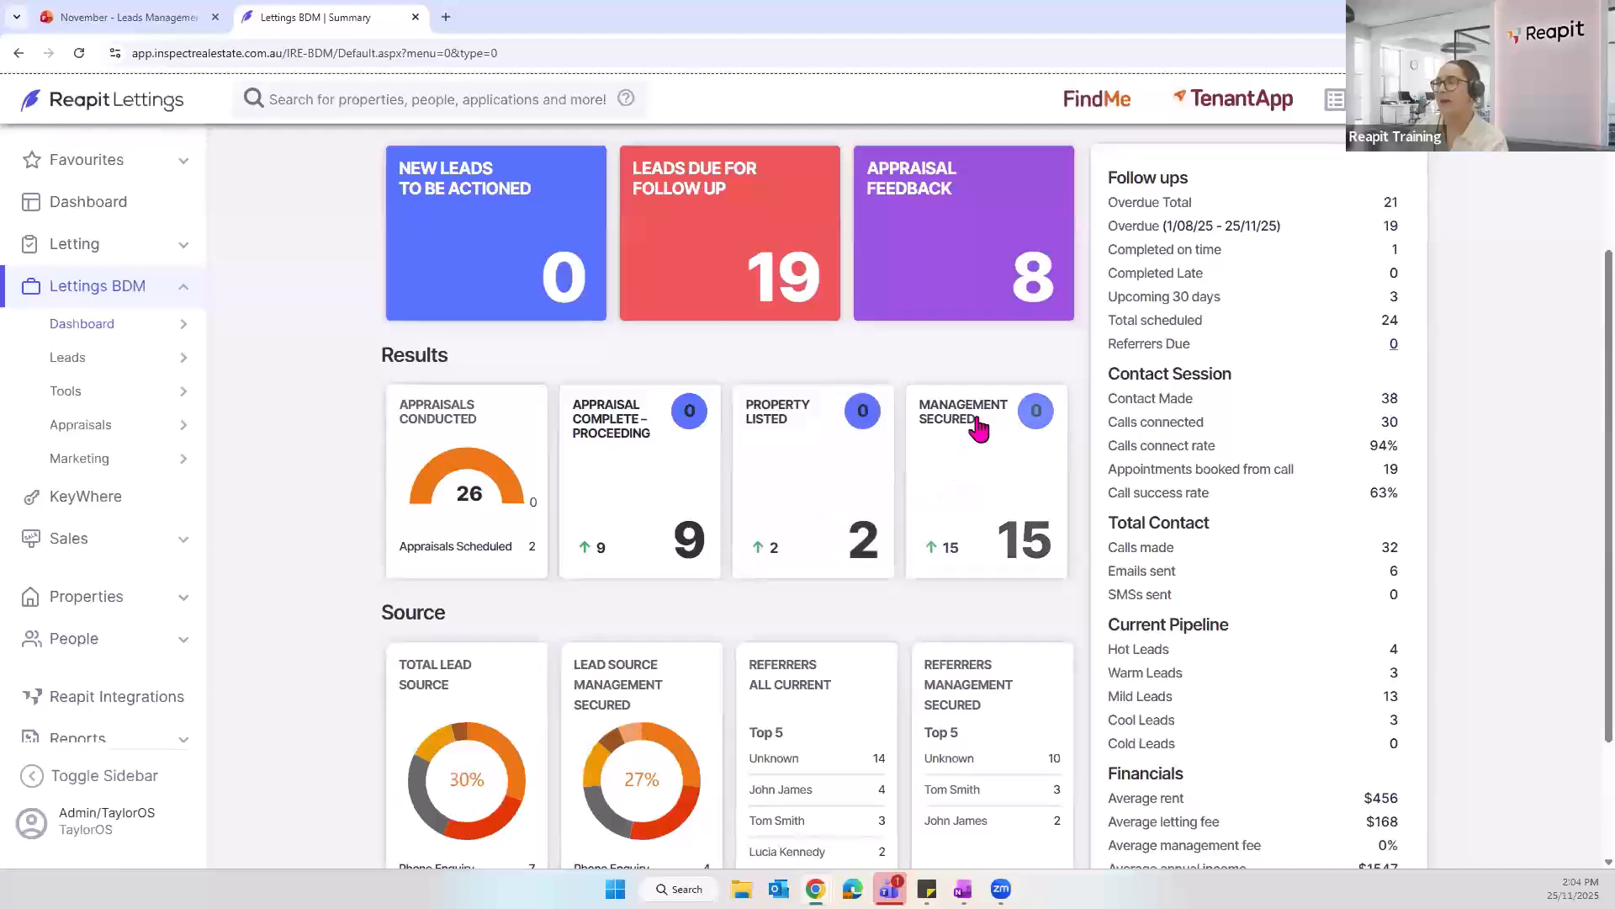
scroll(1017, 593, down, 2)
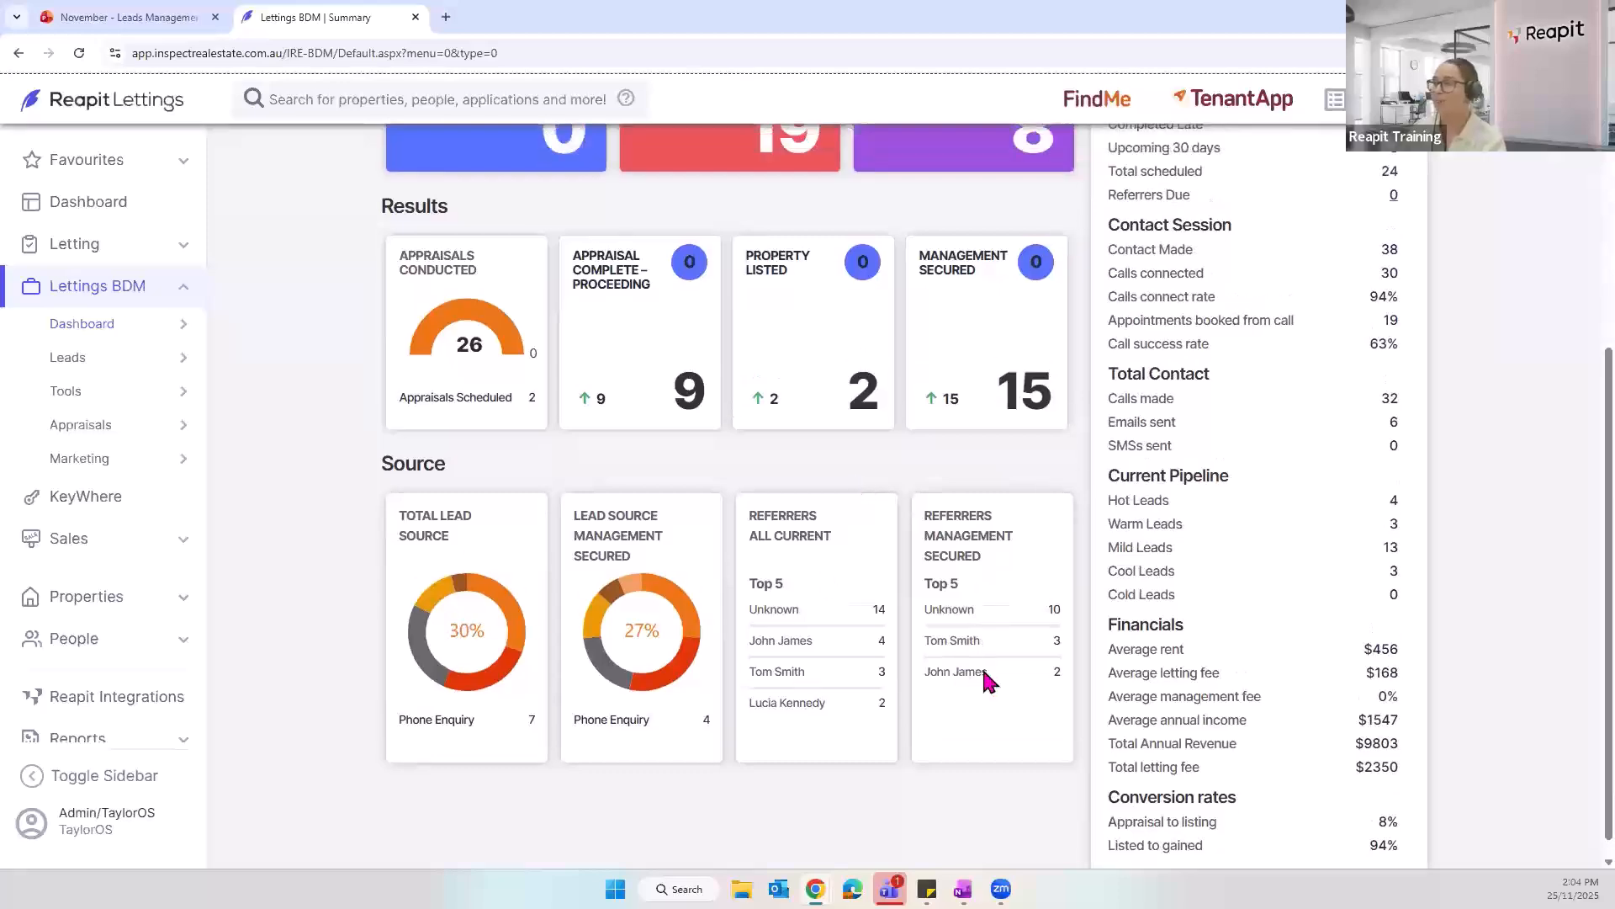
scroll(988, 679, up, 4)
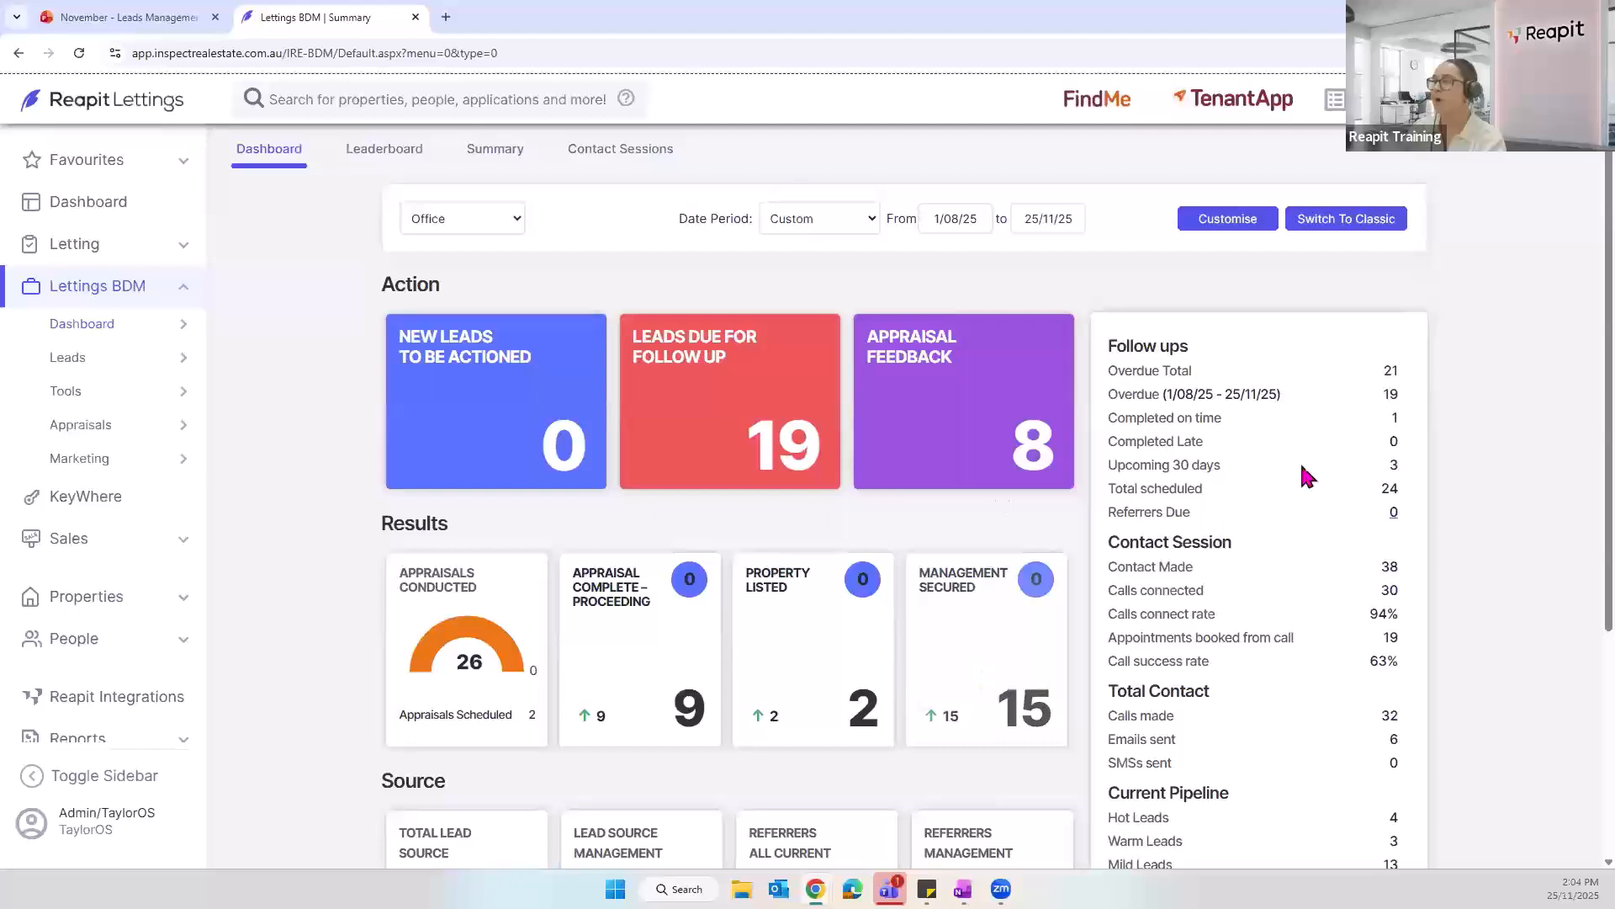
scroll(1319, 540, down, 1)
scroll(1319, 541, down, 1)
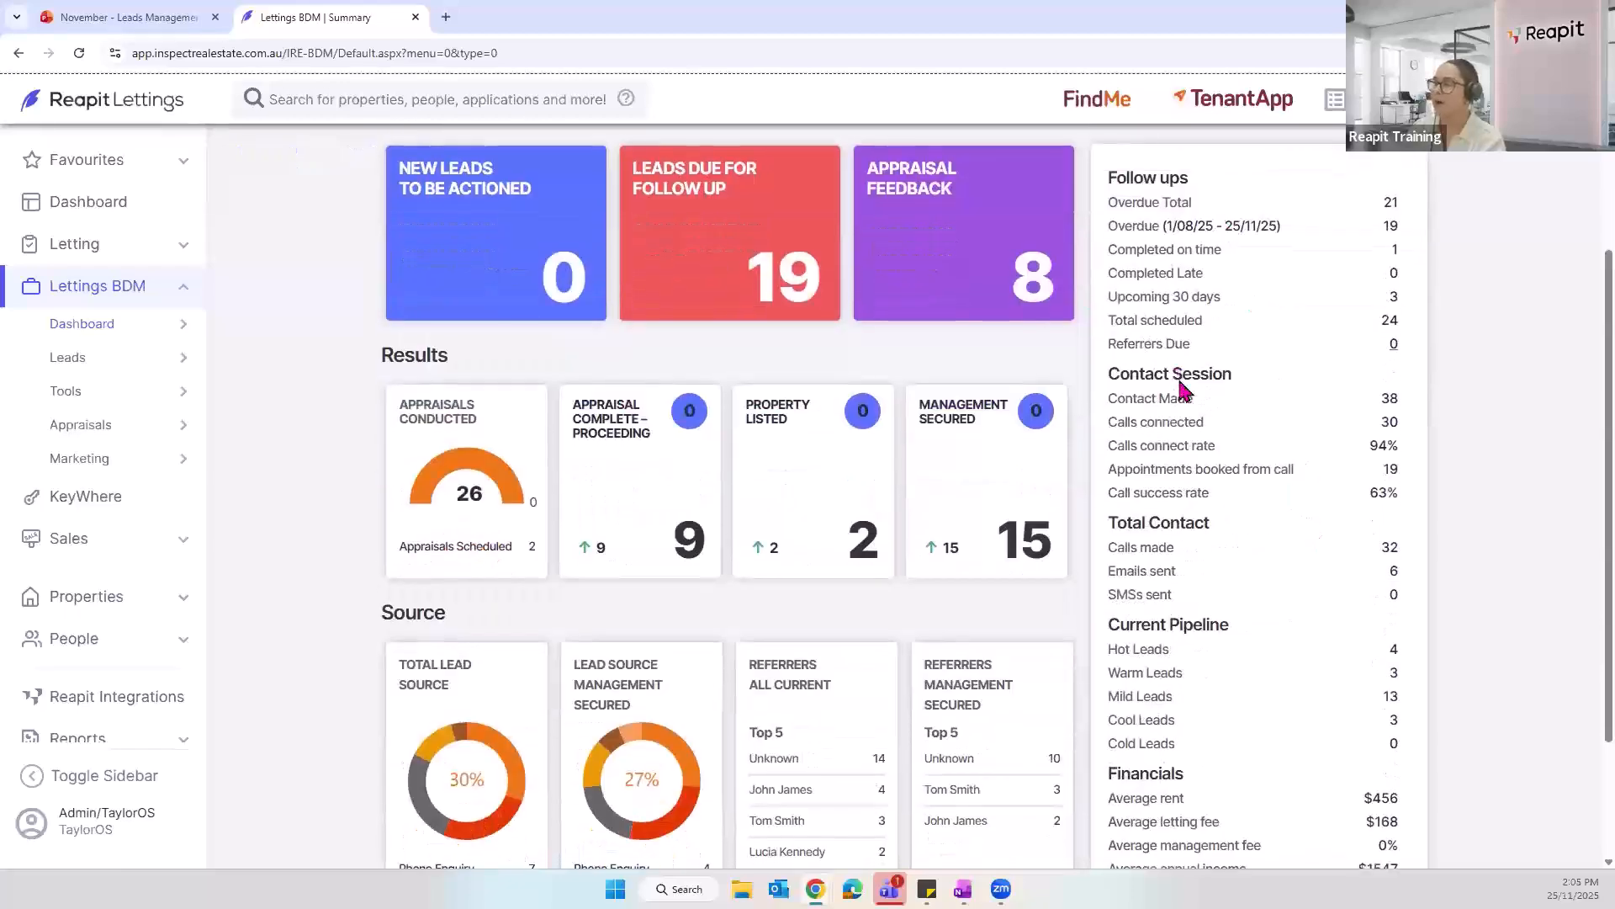
scroll(1323, 526, down, 1)
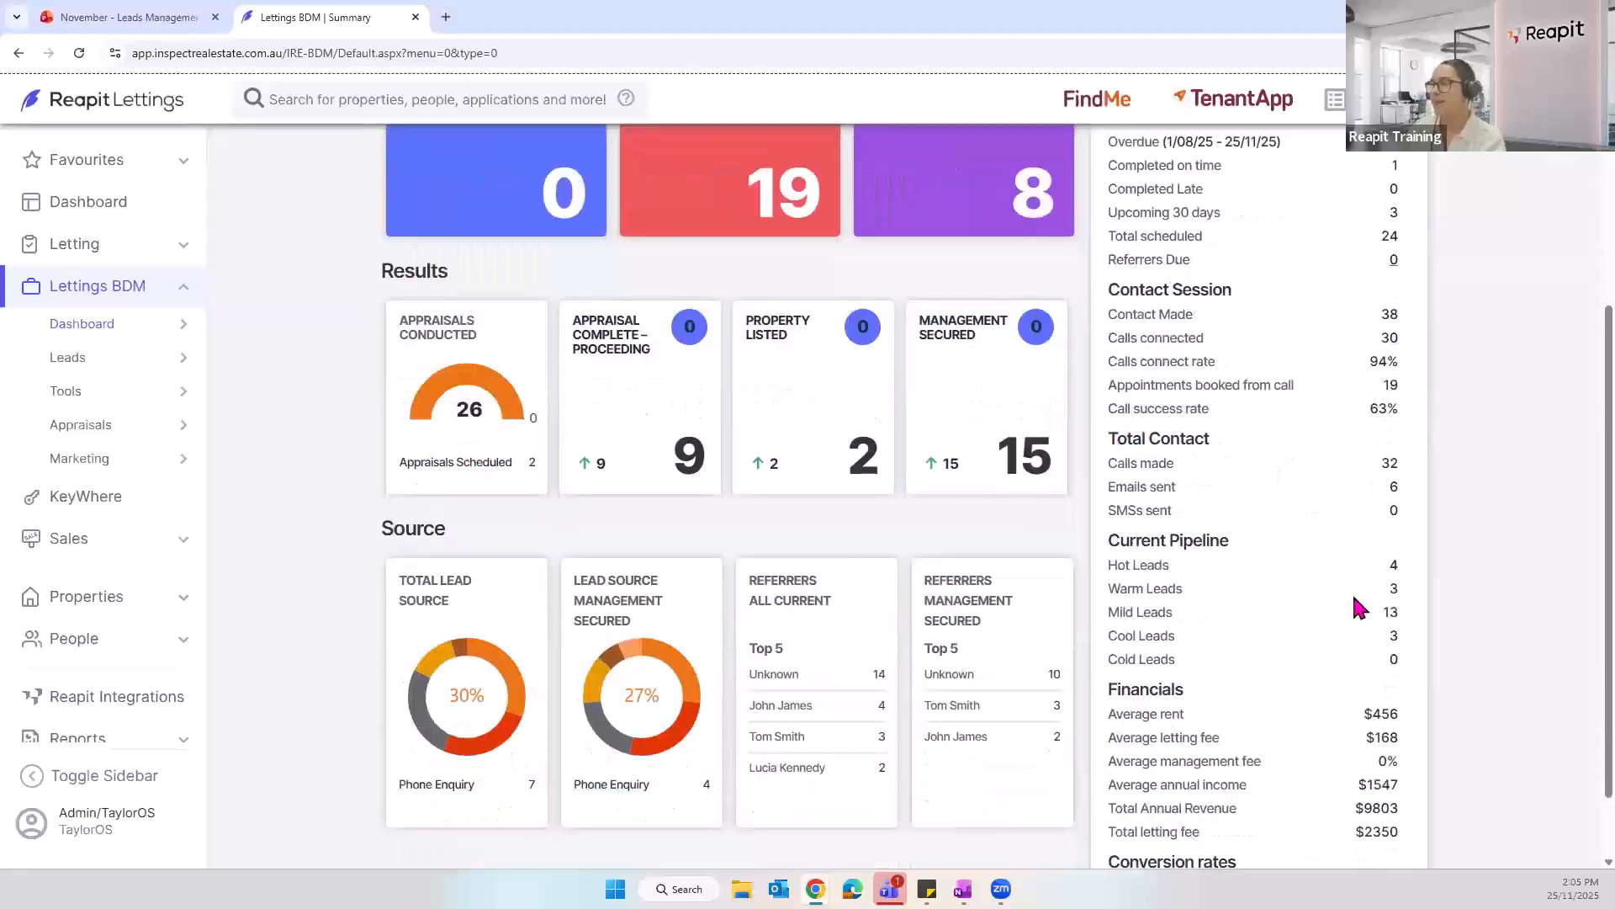
scroll(1346, 589, down, 1)
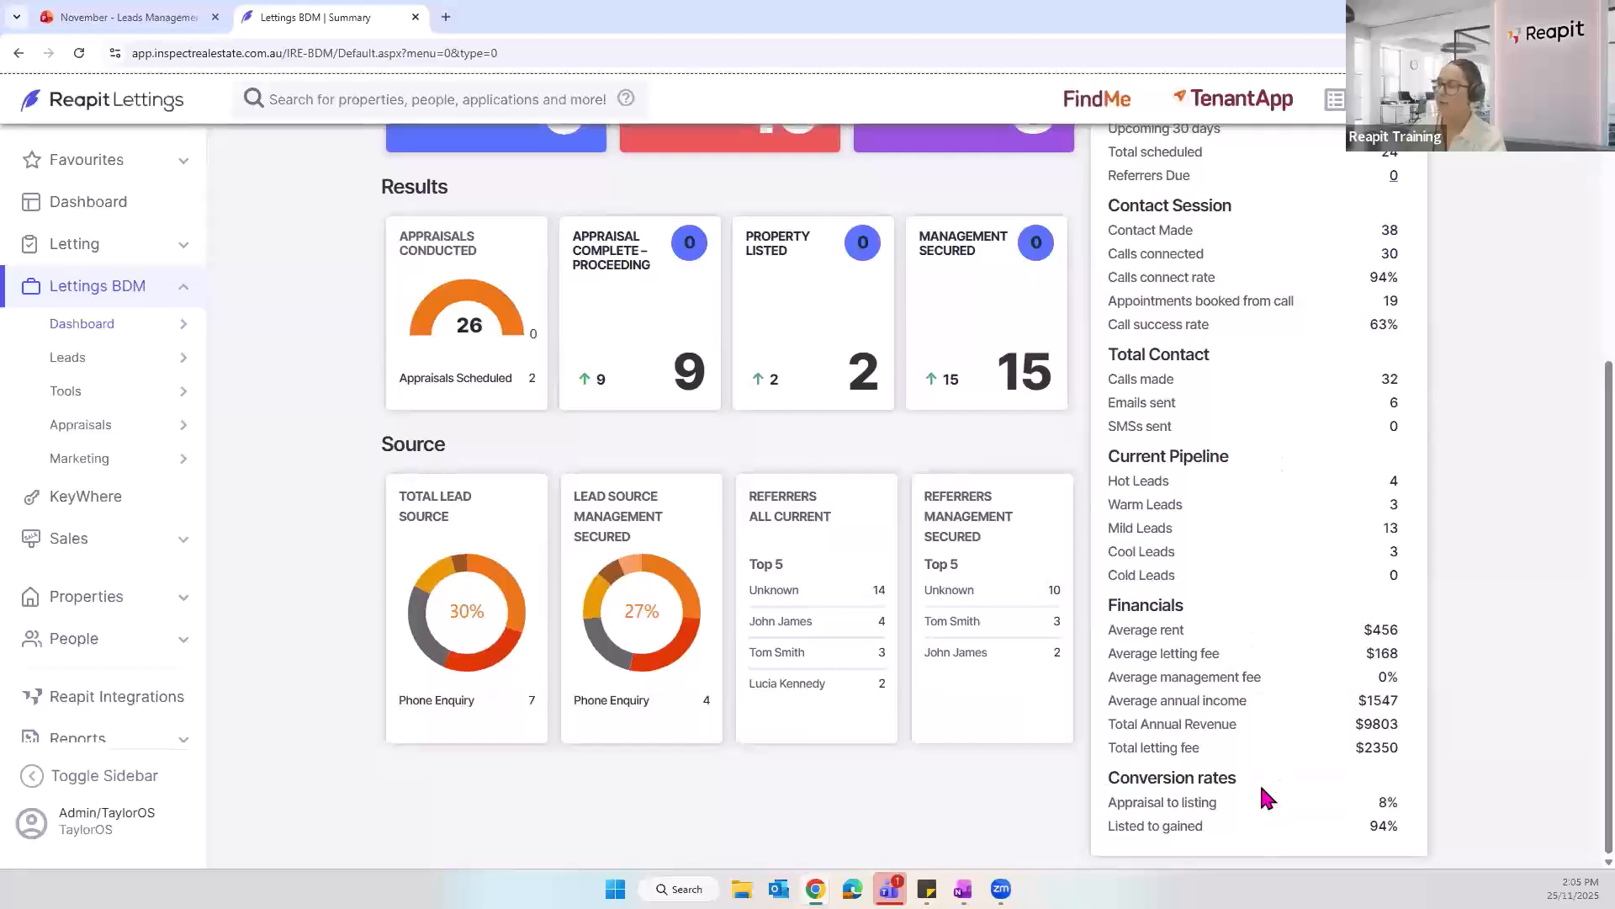
scroll(1249, 785, up, 2)
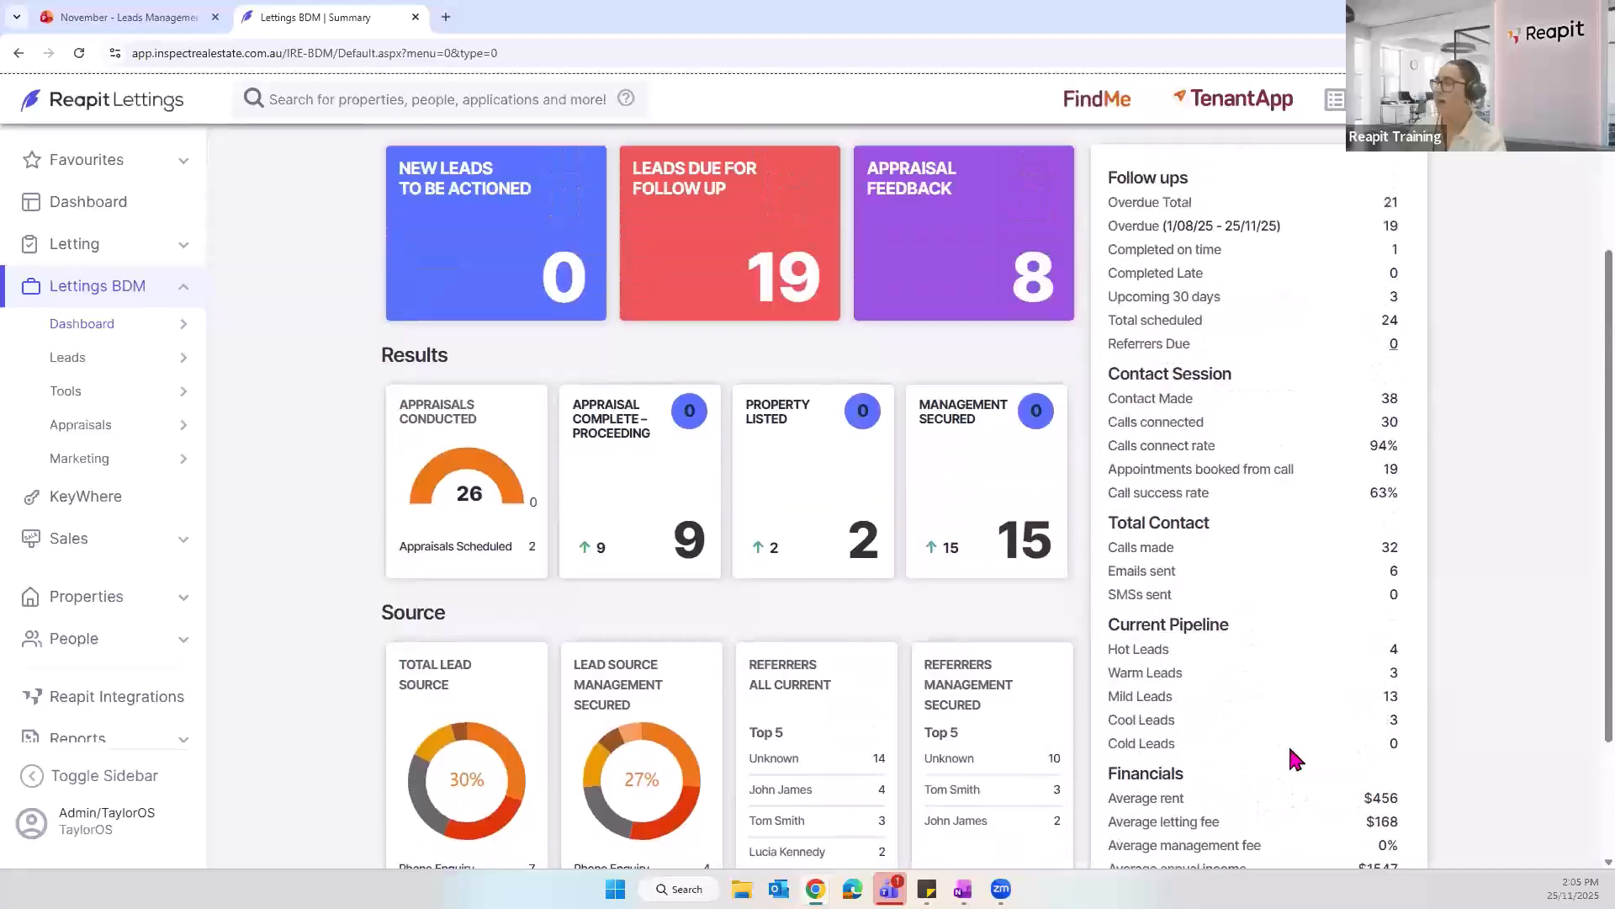
scroll(1291, 751, up, 1)
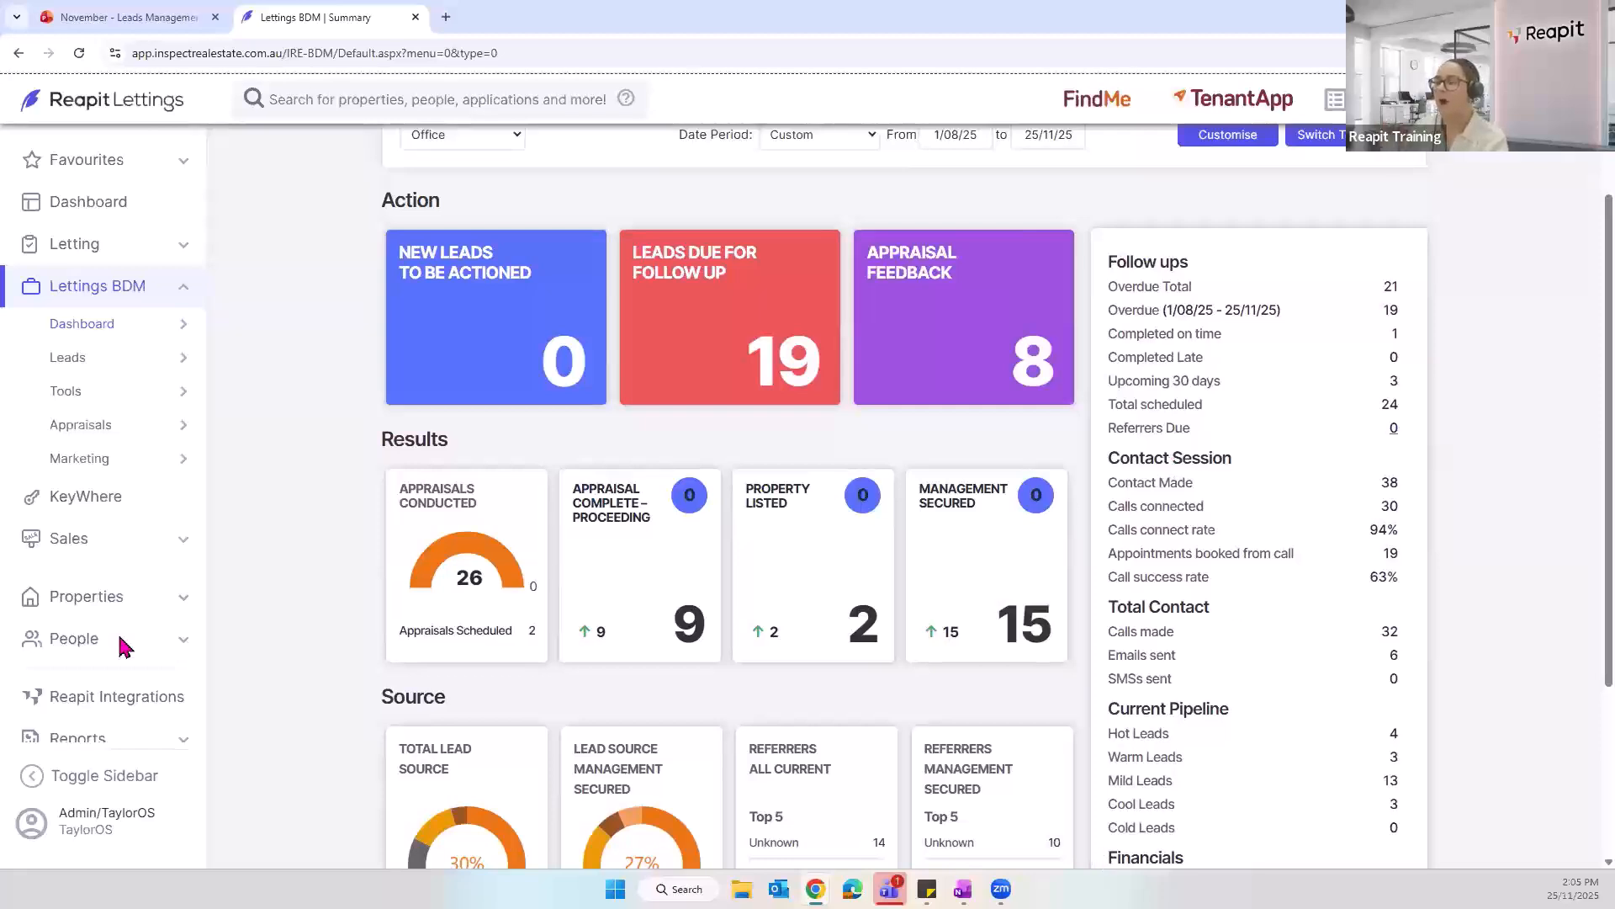
Step: Look up the Lettings BDM pages available in the Settings section and return to the dashboard overview
scroll(139, 677, down, 2)
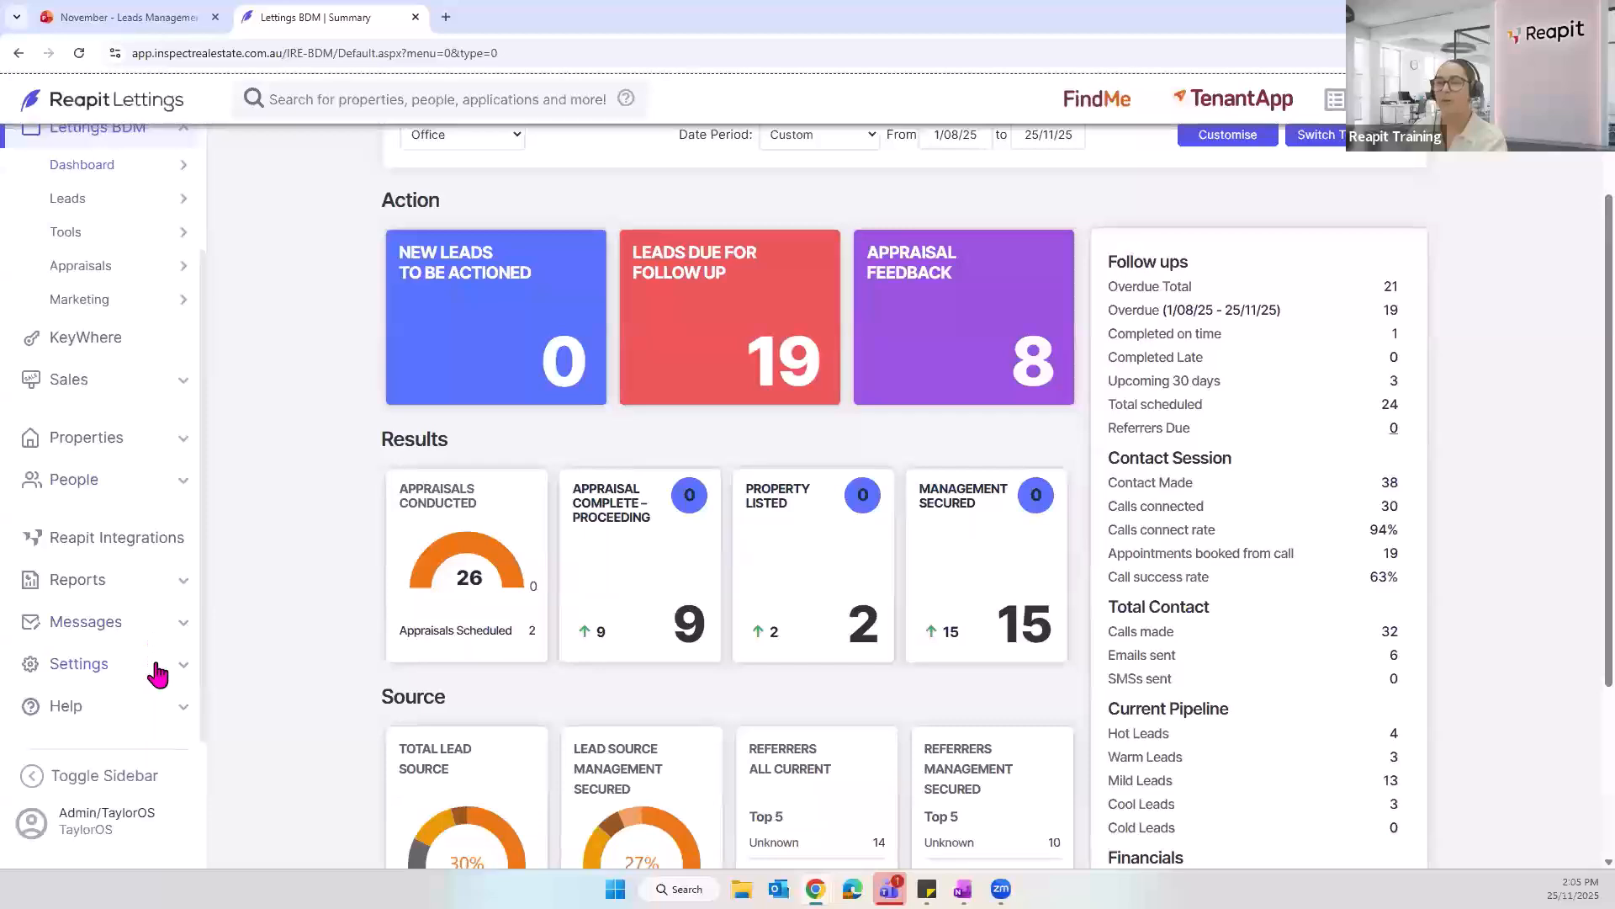
click(158, 673)
mouse_move(141, 644)
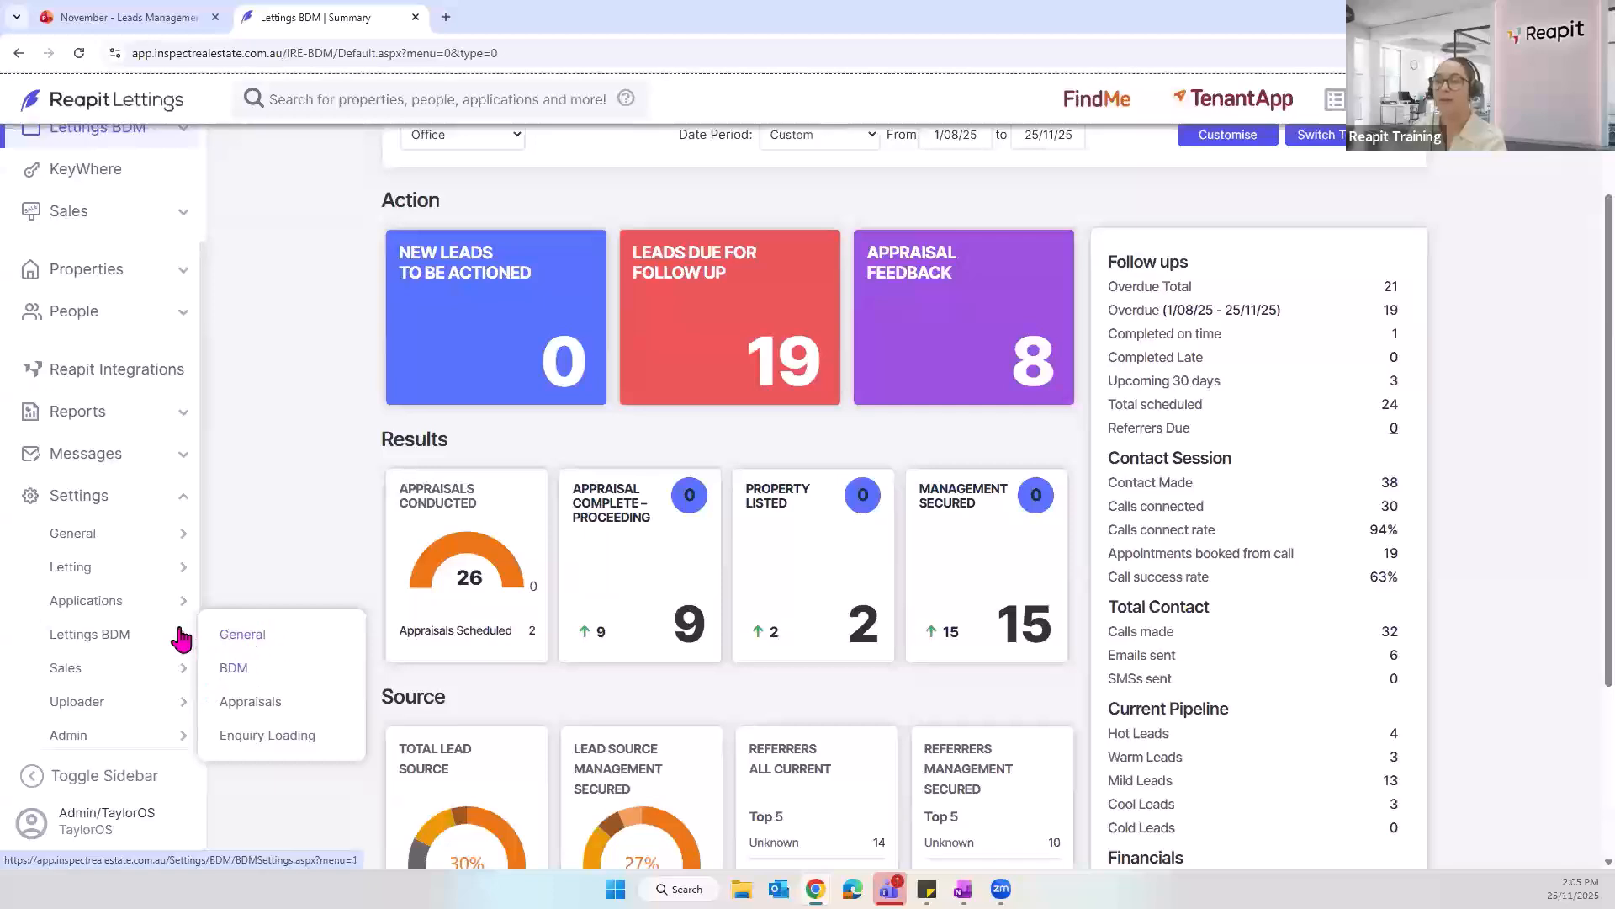
click(155, 503)
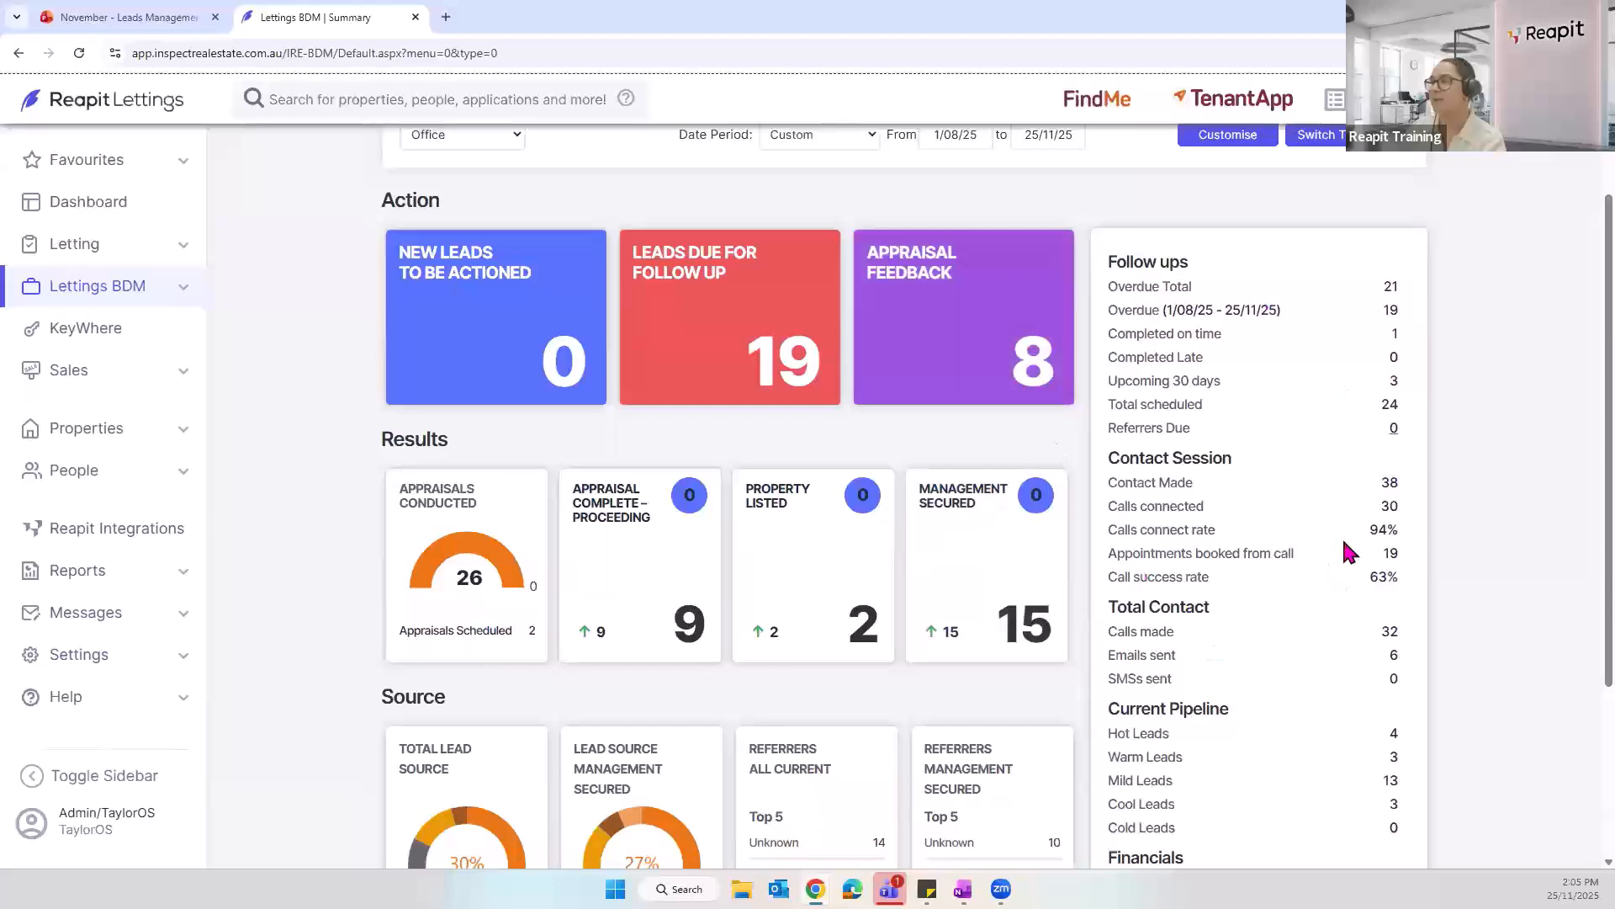
scroll(1350, 553, up, 1)
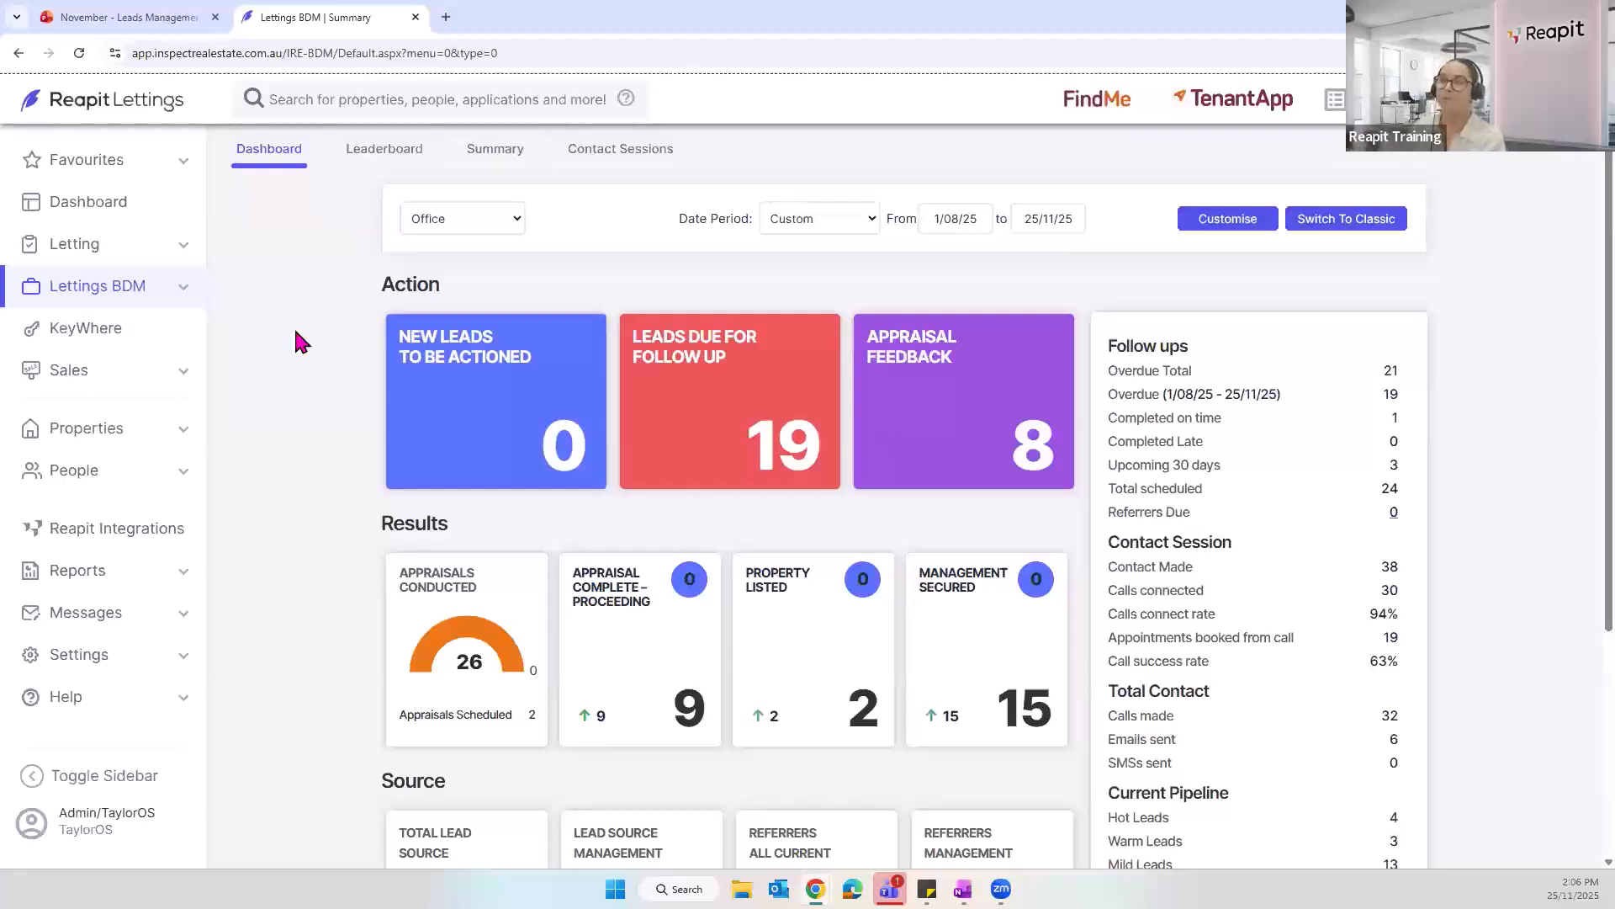
Step: Look through the pages offered under Lettings BDM for Dashboard, Leads, Tools, Appraisals and Marketing
click(183, 291)
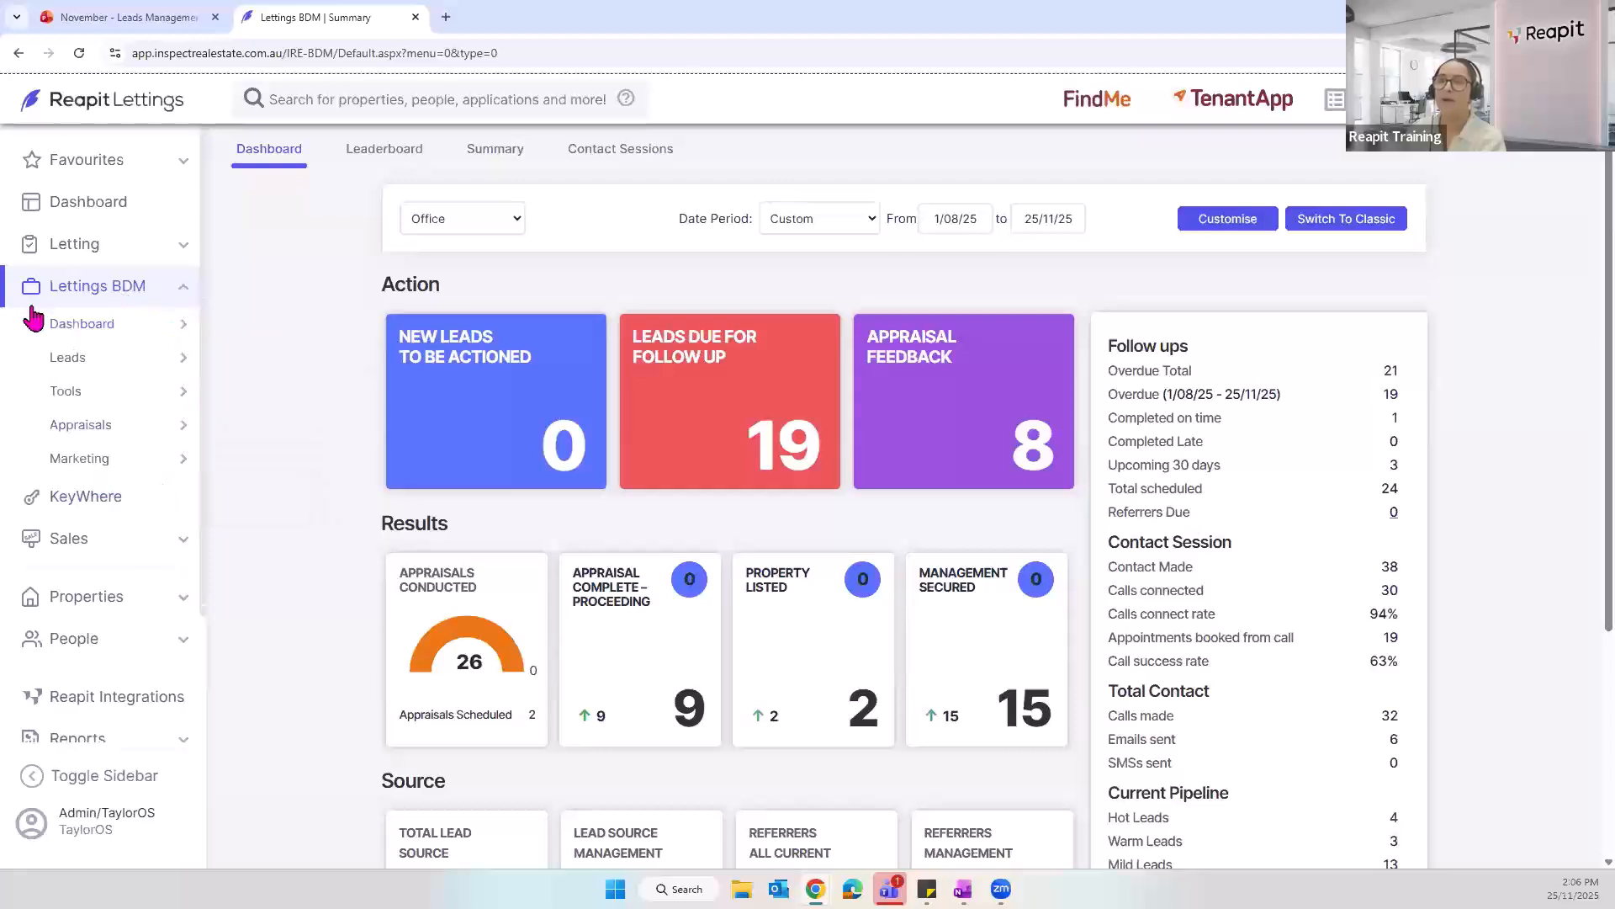
mouse_move(99, 333)
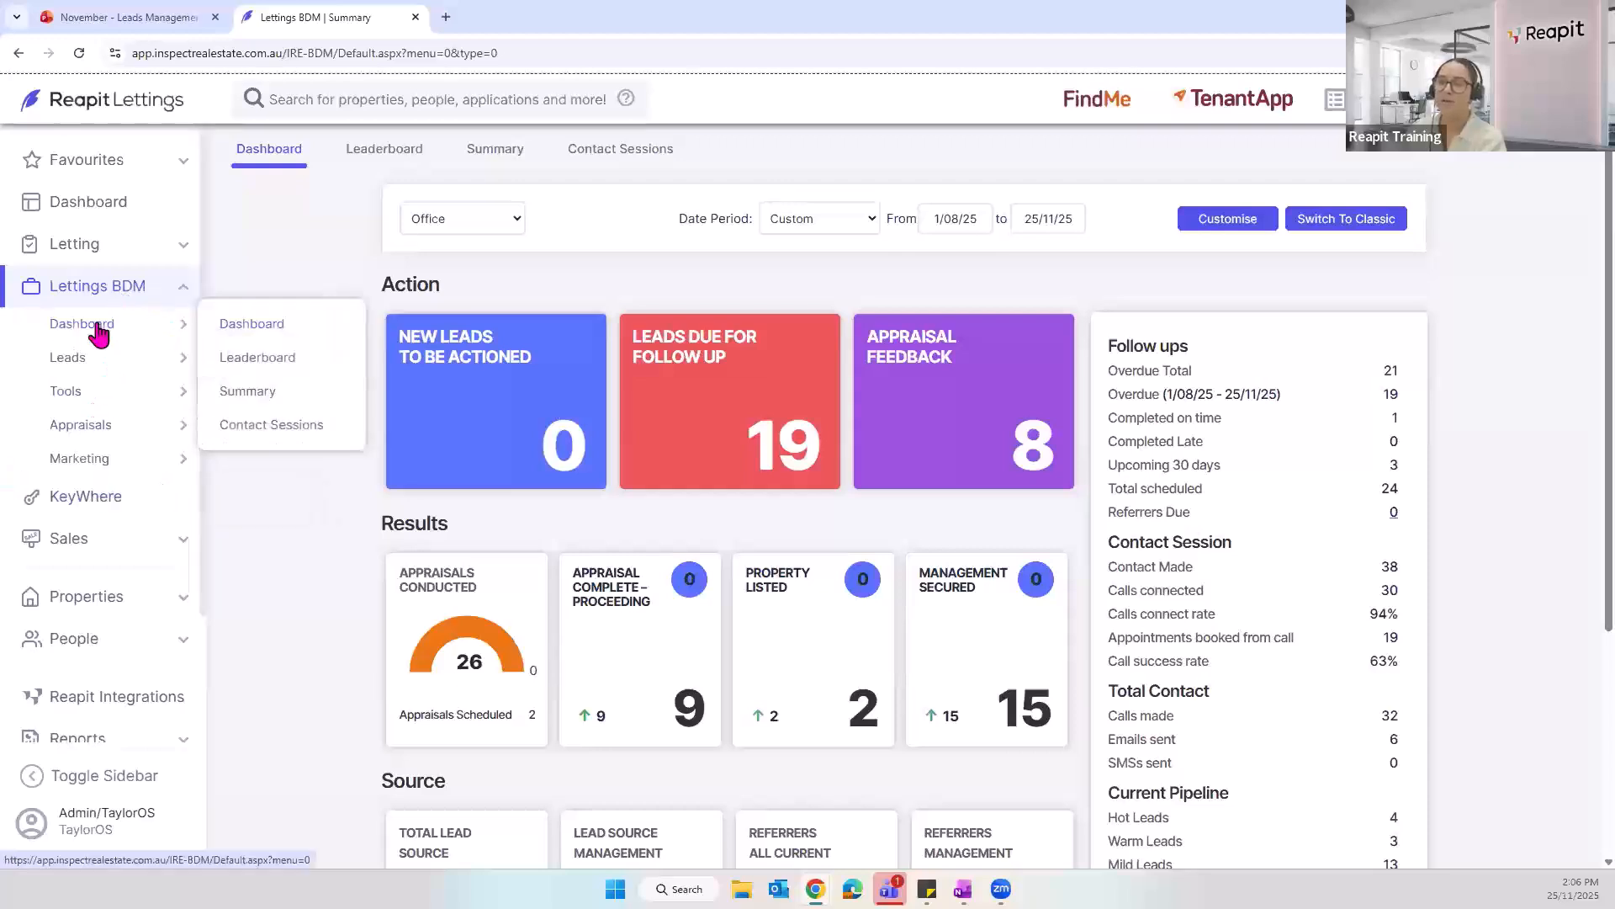
mouse_move(90, 366)
mouse_move(117, 404)
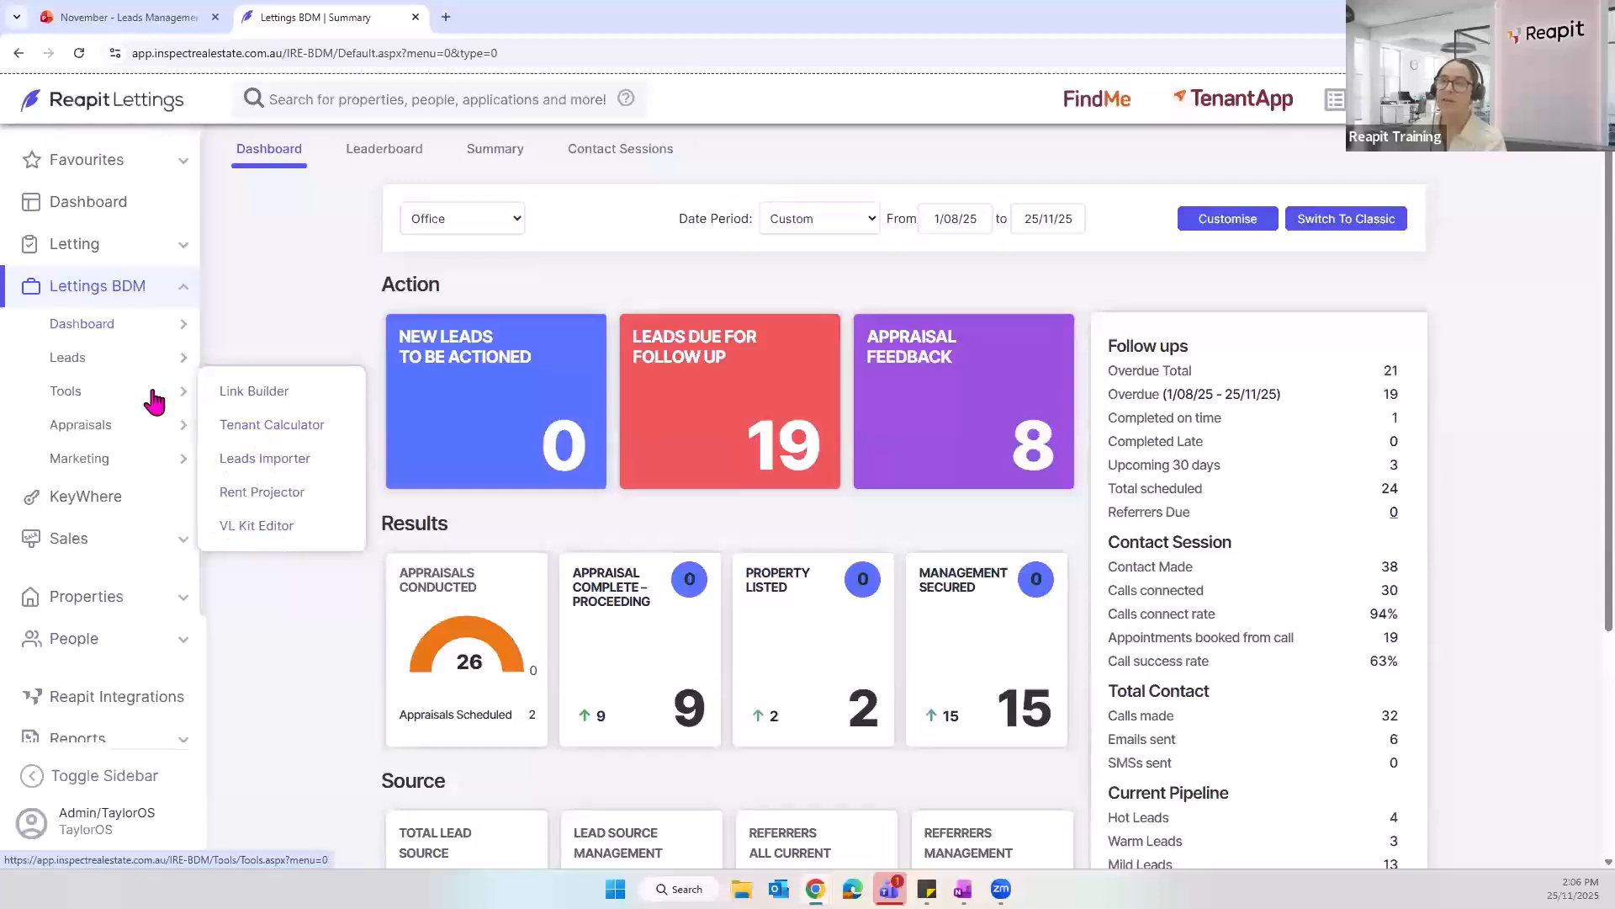
mouse_move(161, 432)
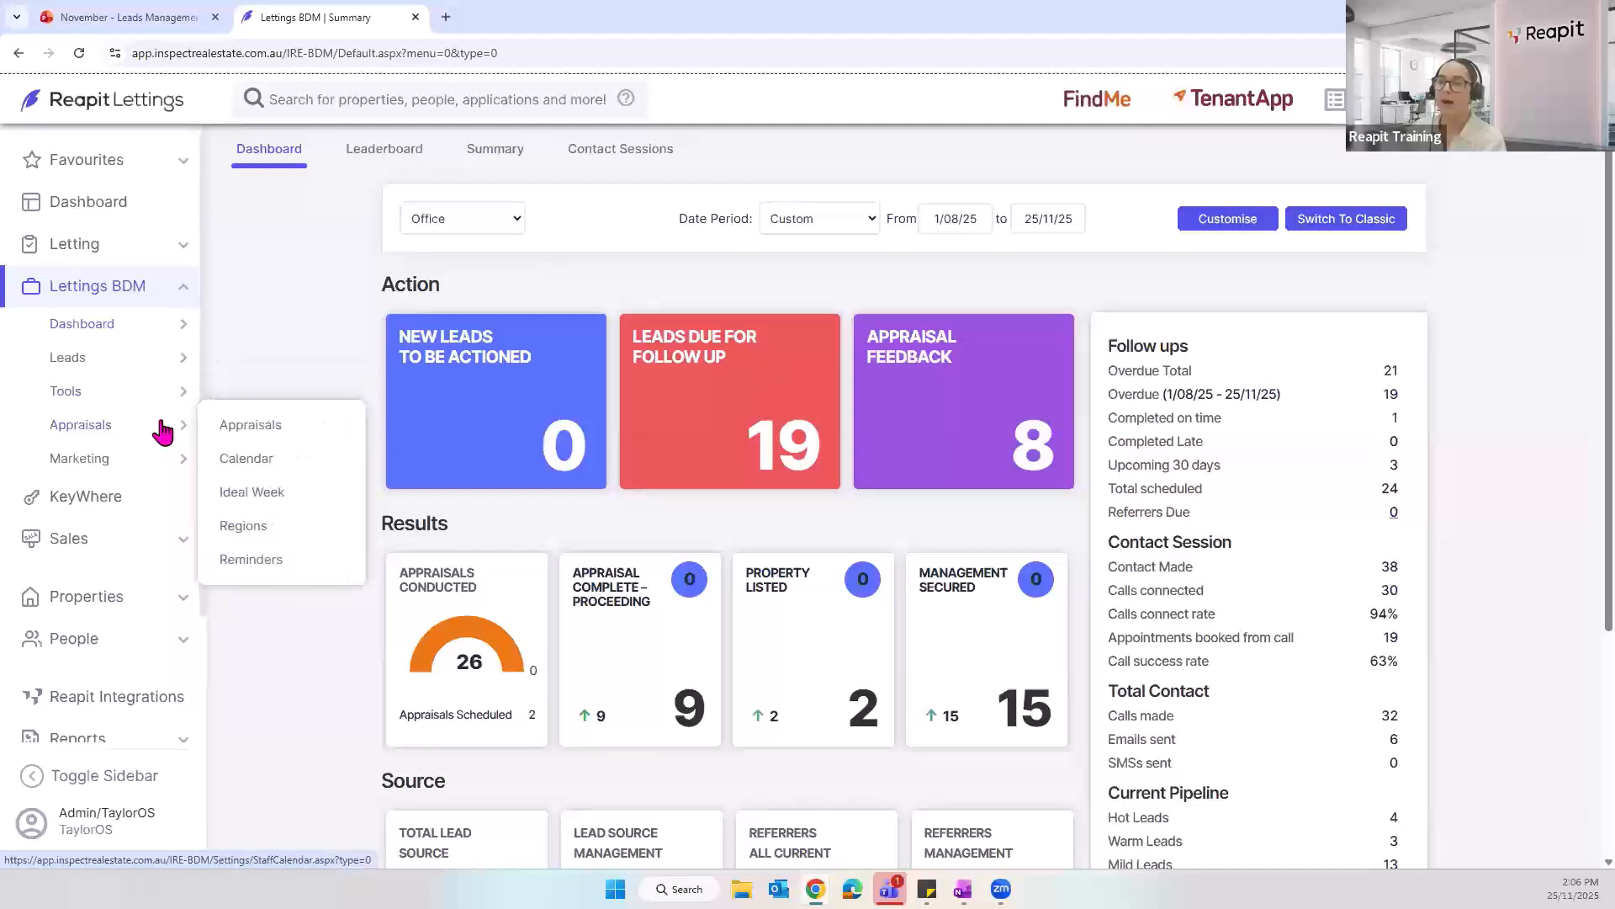
mouse_move(118, 462)
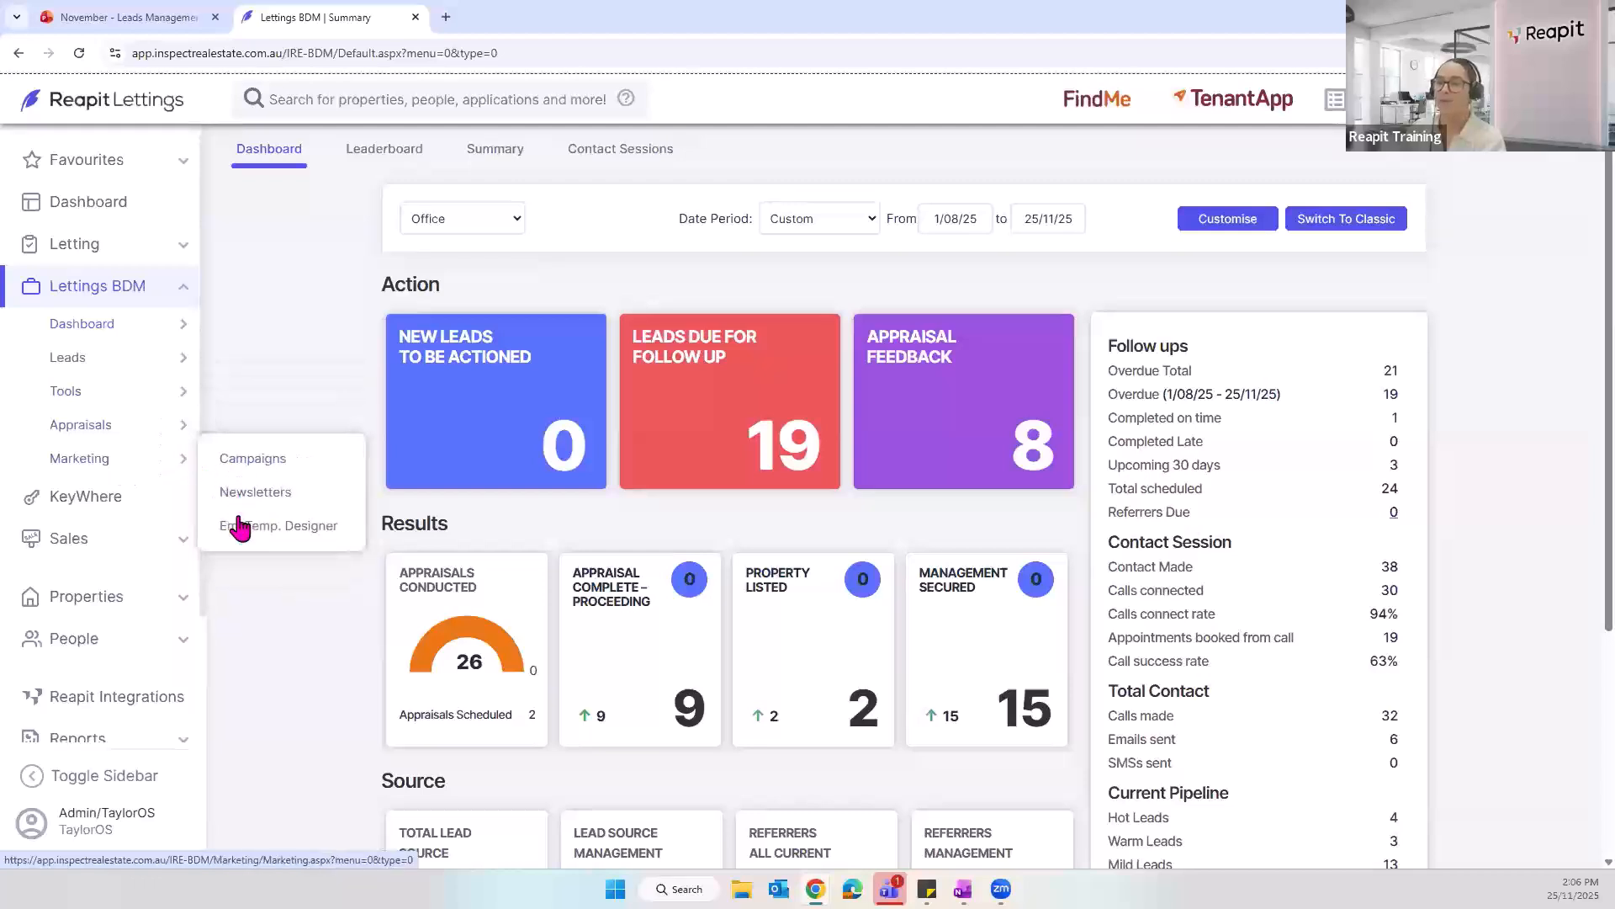
click(148, 297)
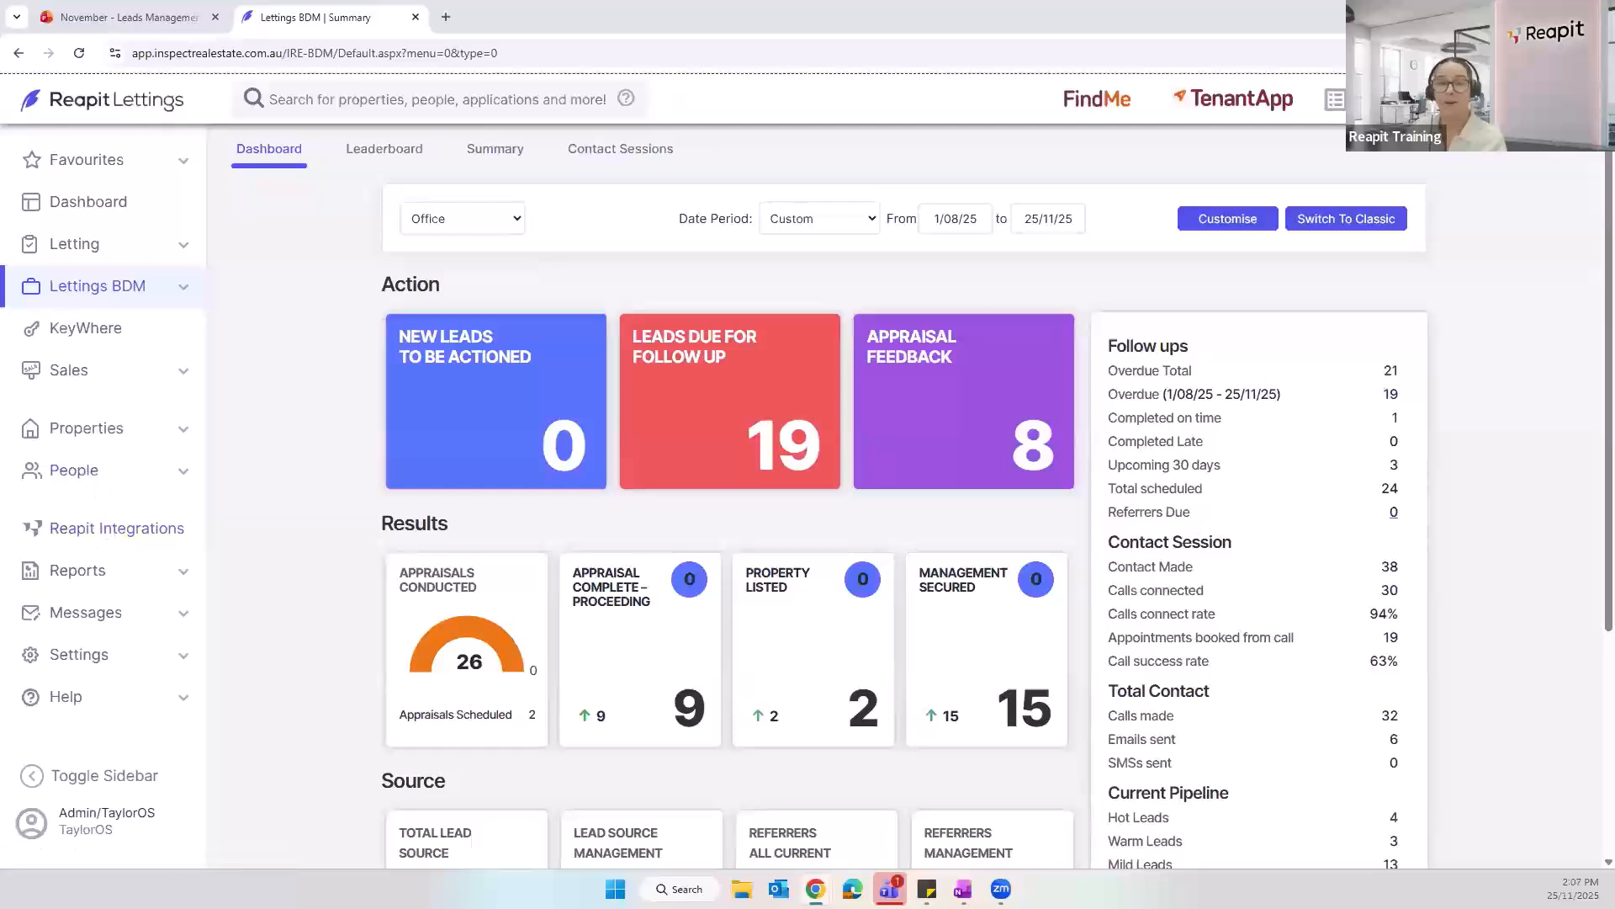
Step: Open the Leads list in the Lettings BDM section
click(167, 298)
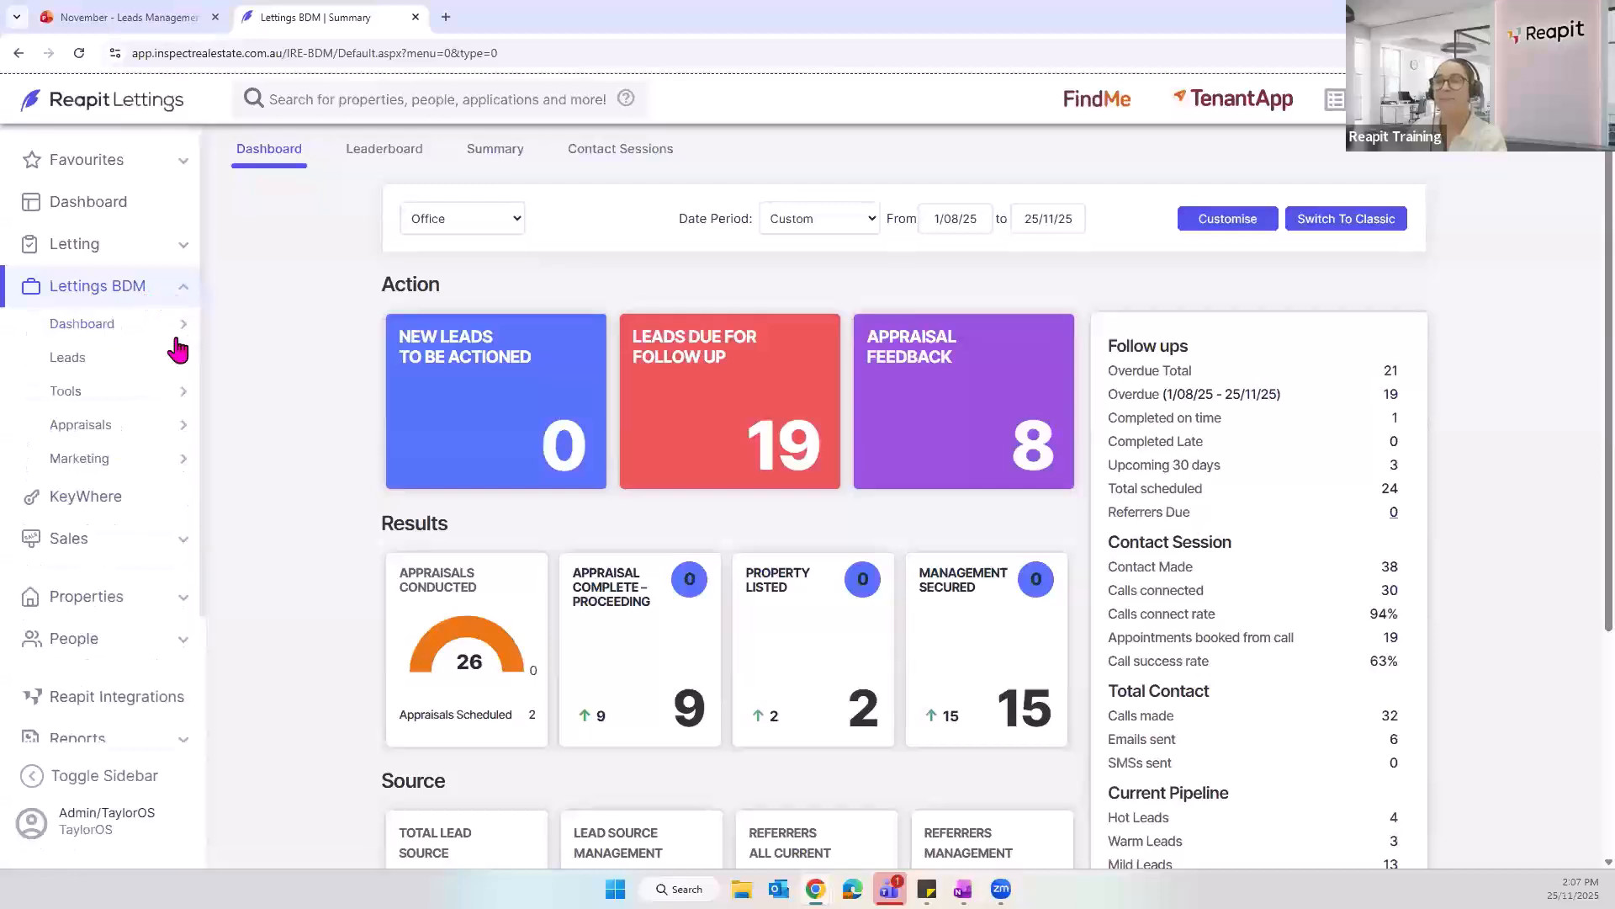
mouse_move(159, 357)
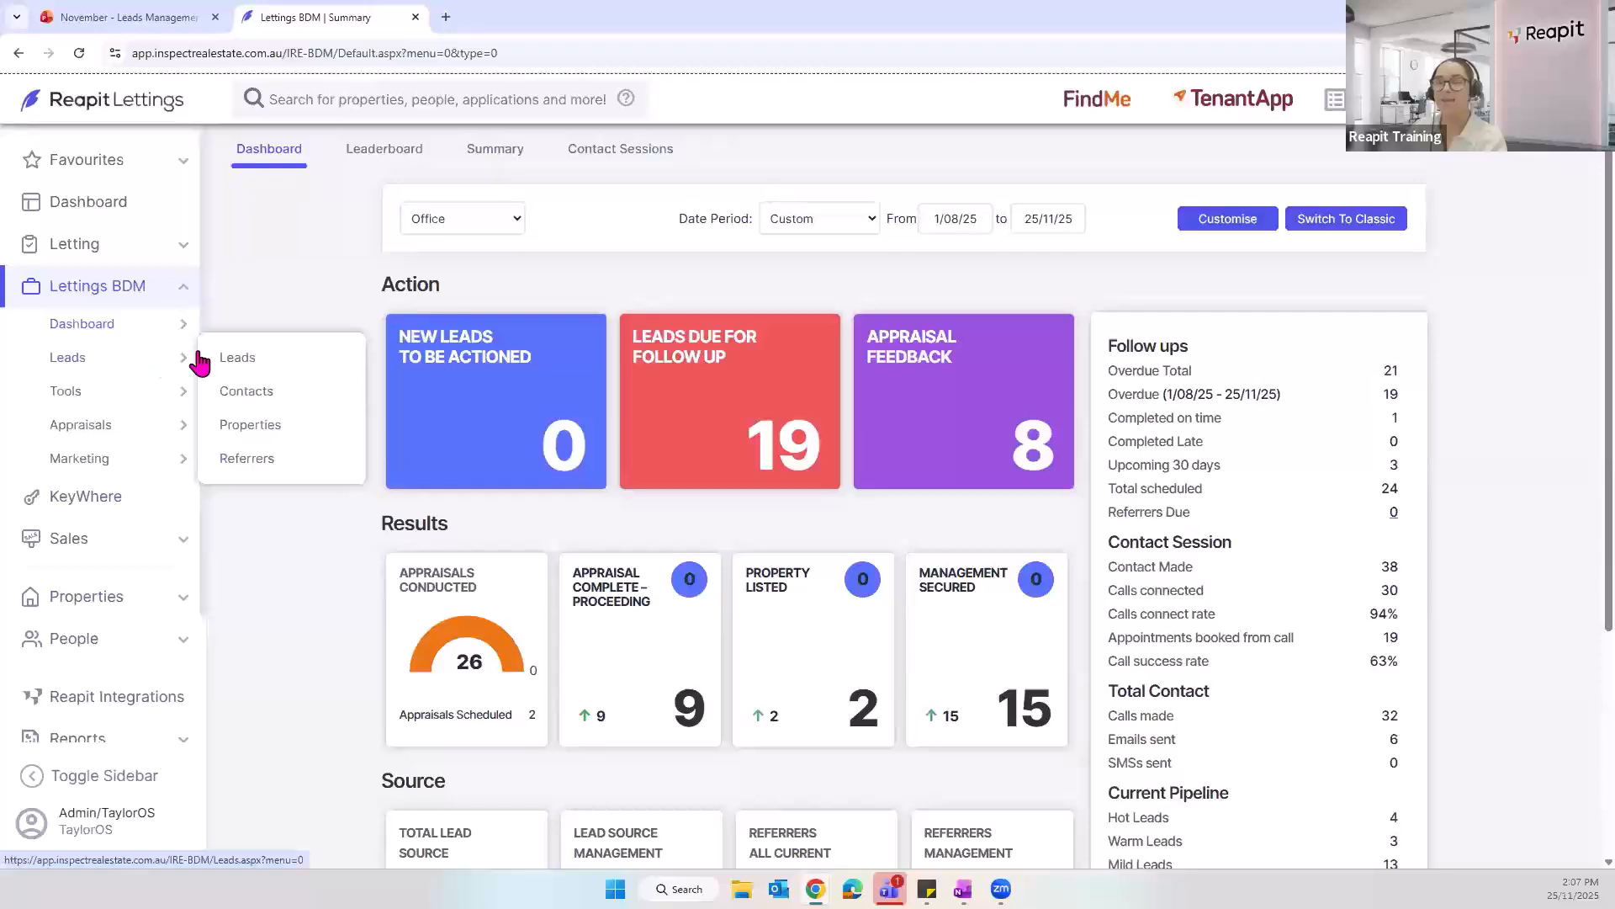
click(246, 363)
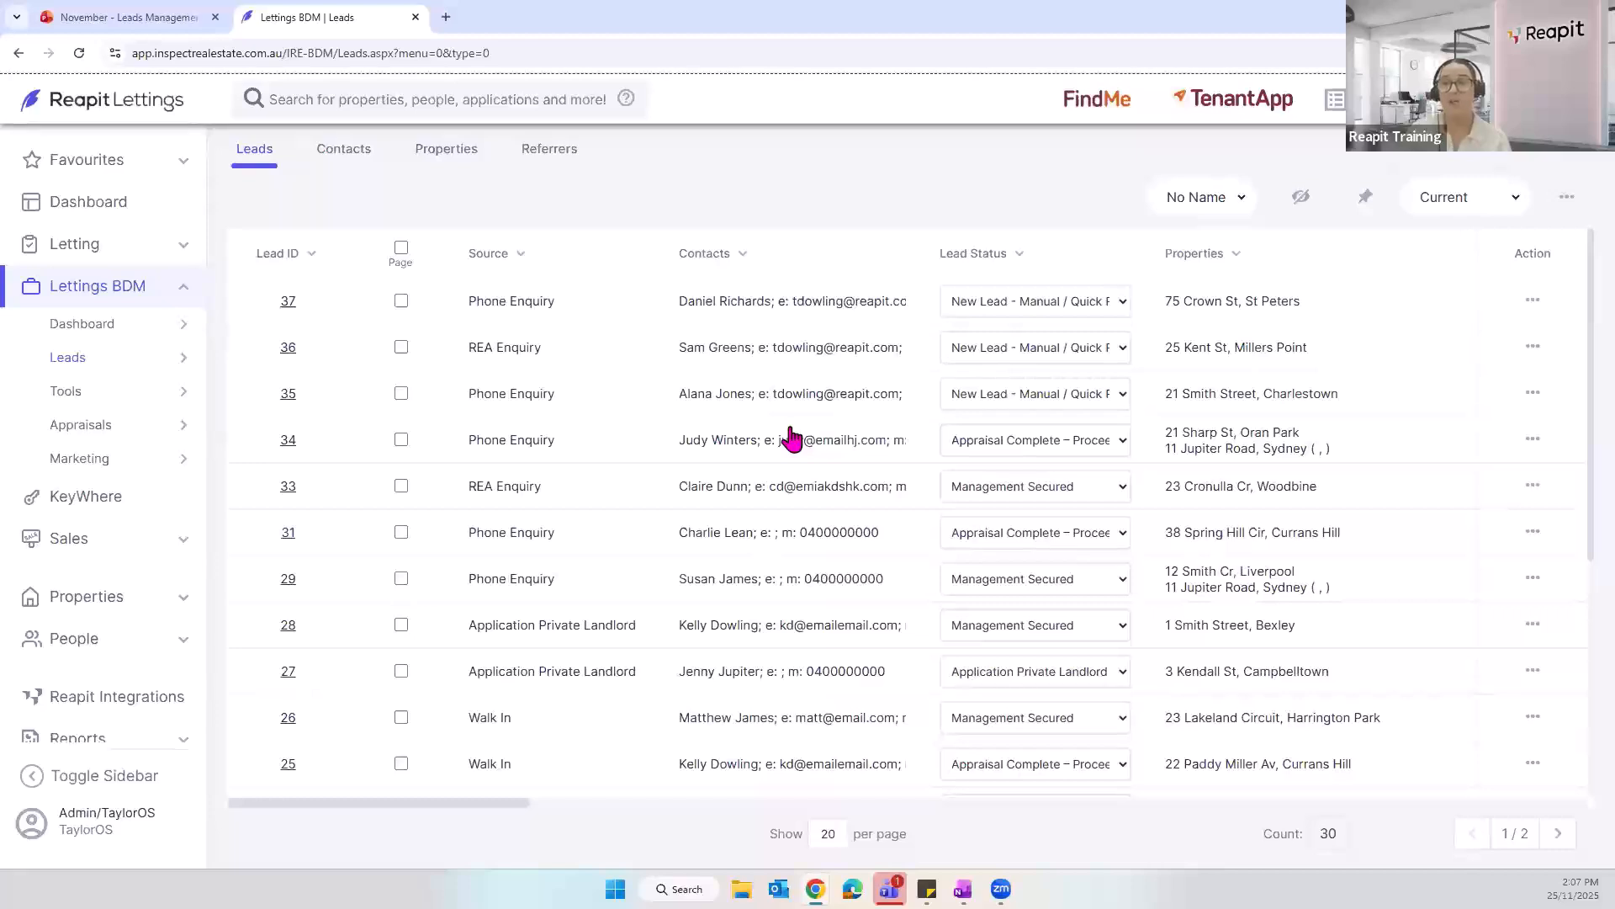
mouse_move(90, 407)
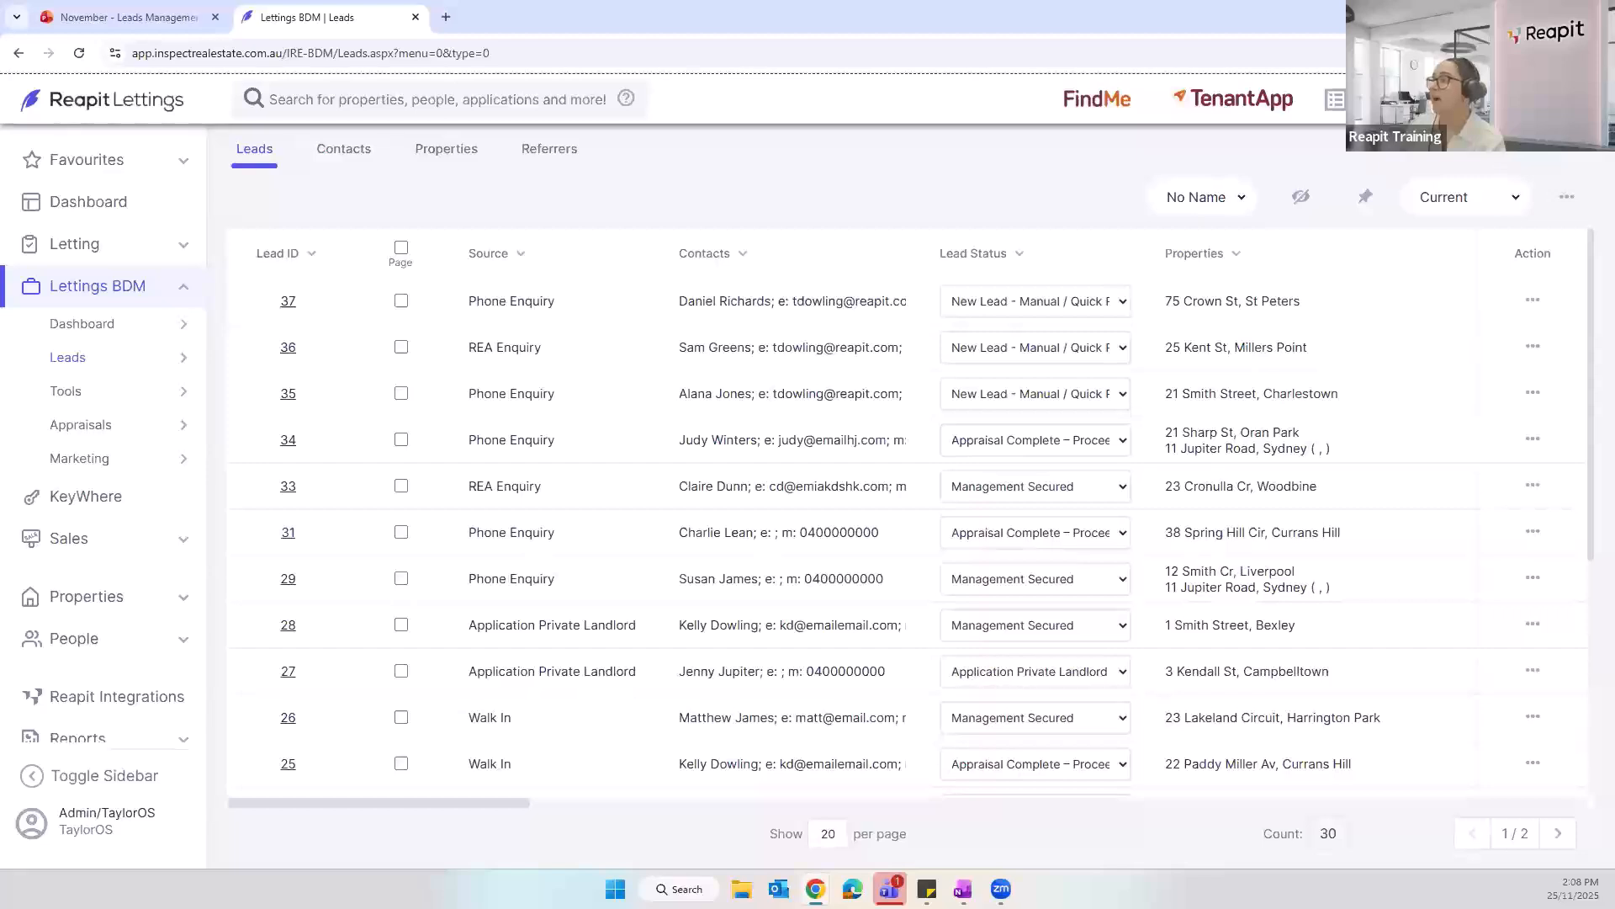
Step: Review the columns that can be shown, hidden or rearranged in the Leads list and save the view
click(1479, 99)
click(1305, 202)
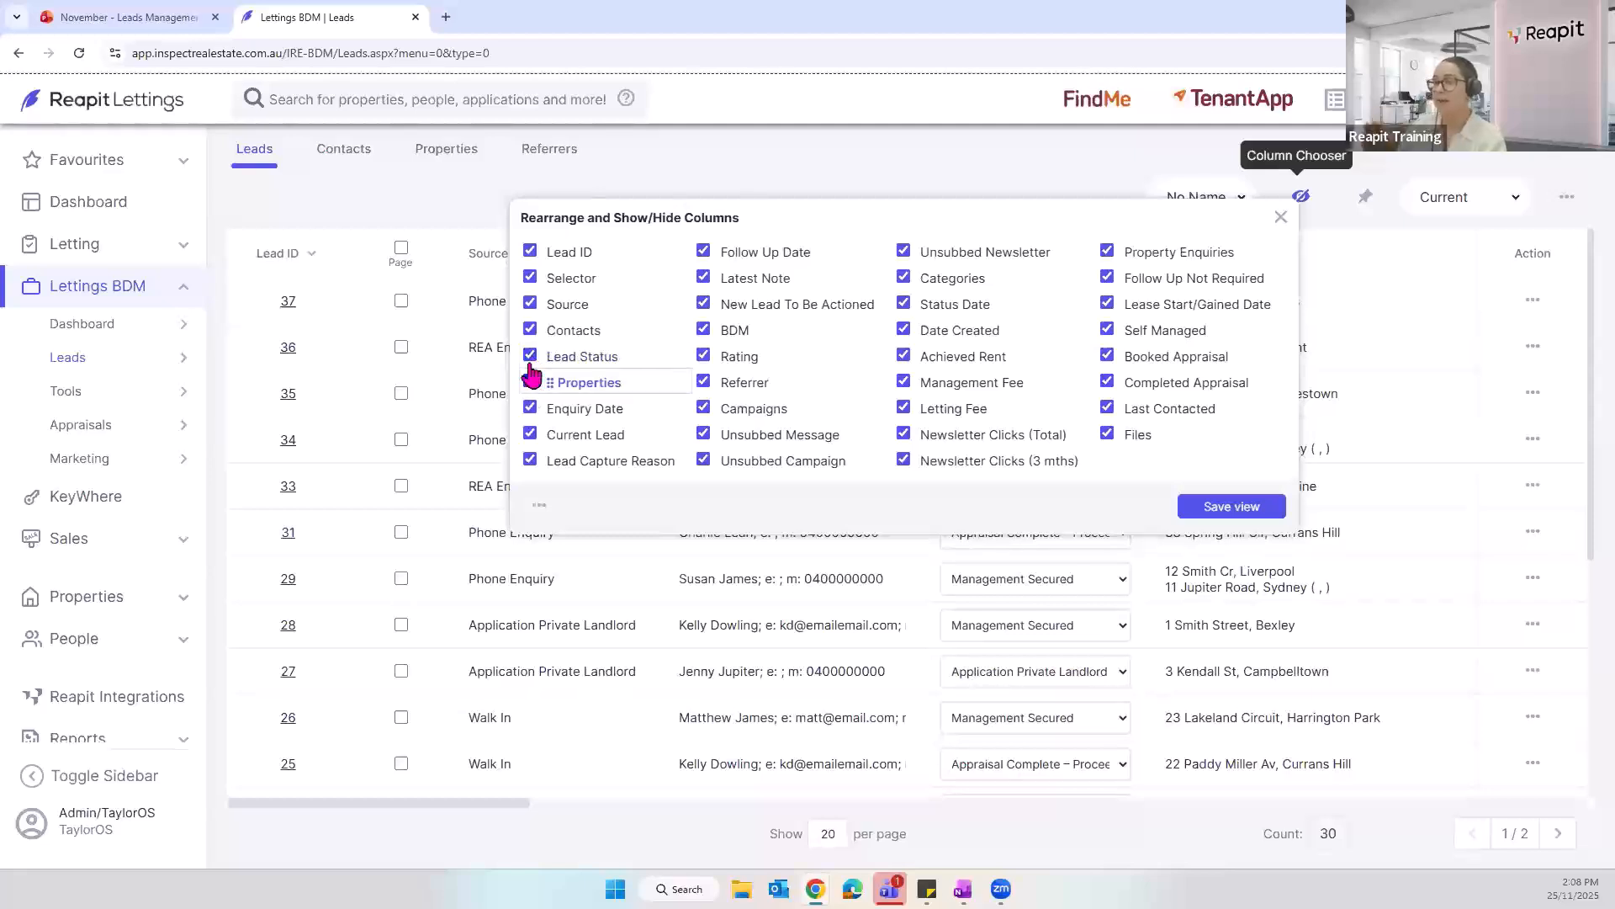
mouse_move(577, 332)
mouse_down()
mouse_move(578, 313)
mouse_move(575, 337)
mouse_up()
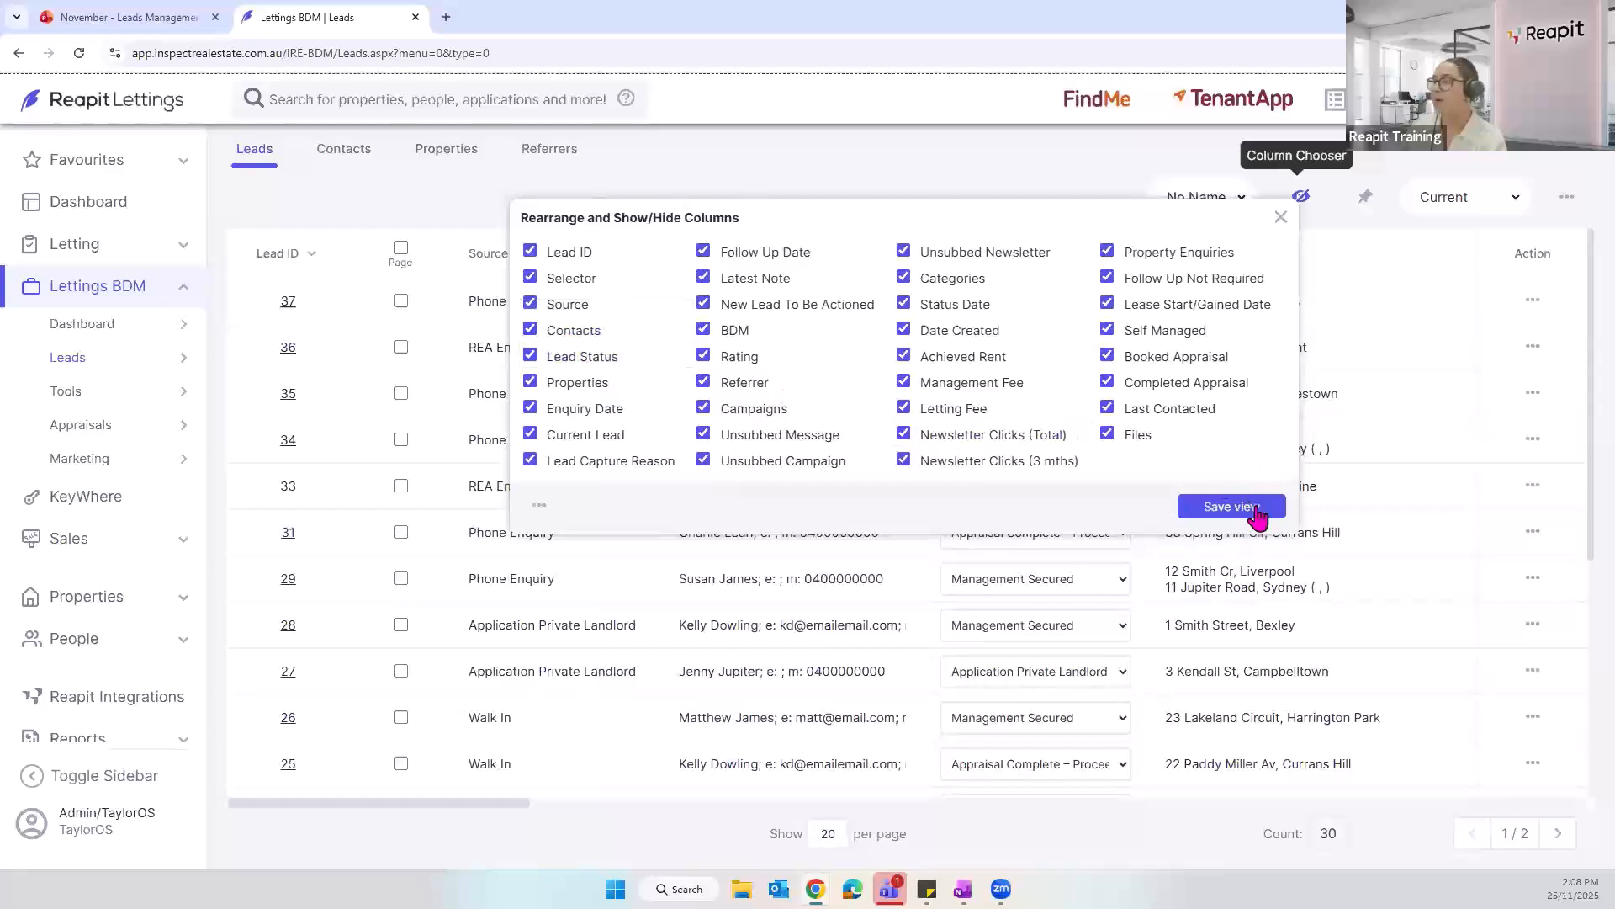
click(1264, 508)
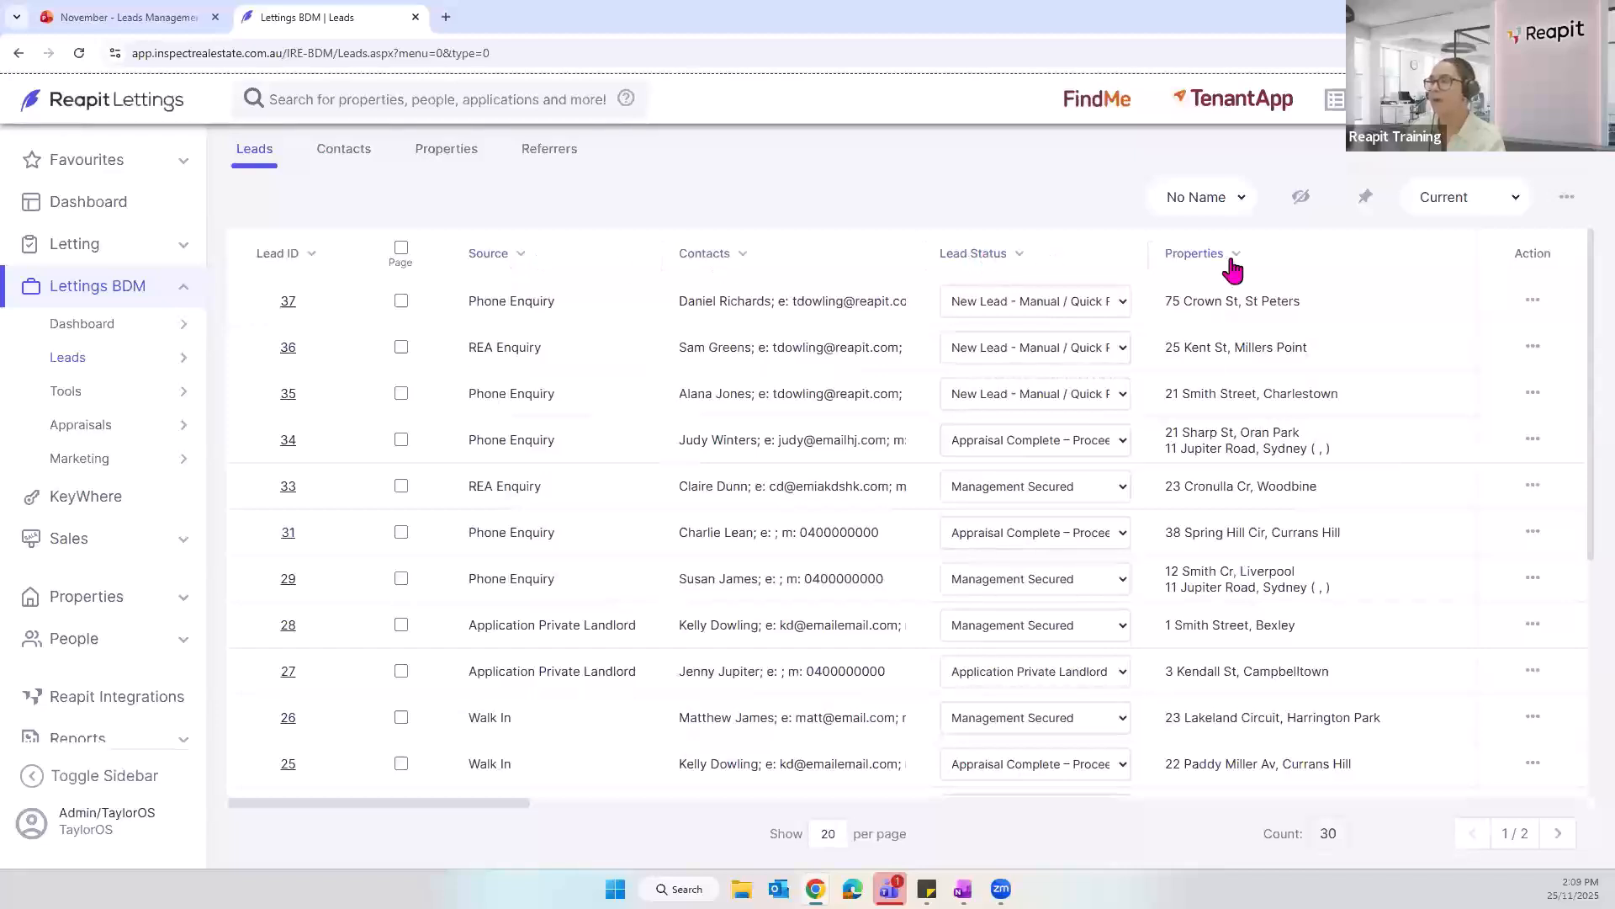
Step: Search the Contacts column of the Leads list for a contact's first name, and clear the search
click(509, 259)
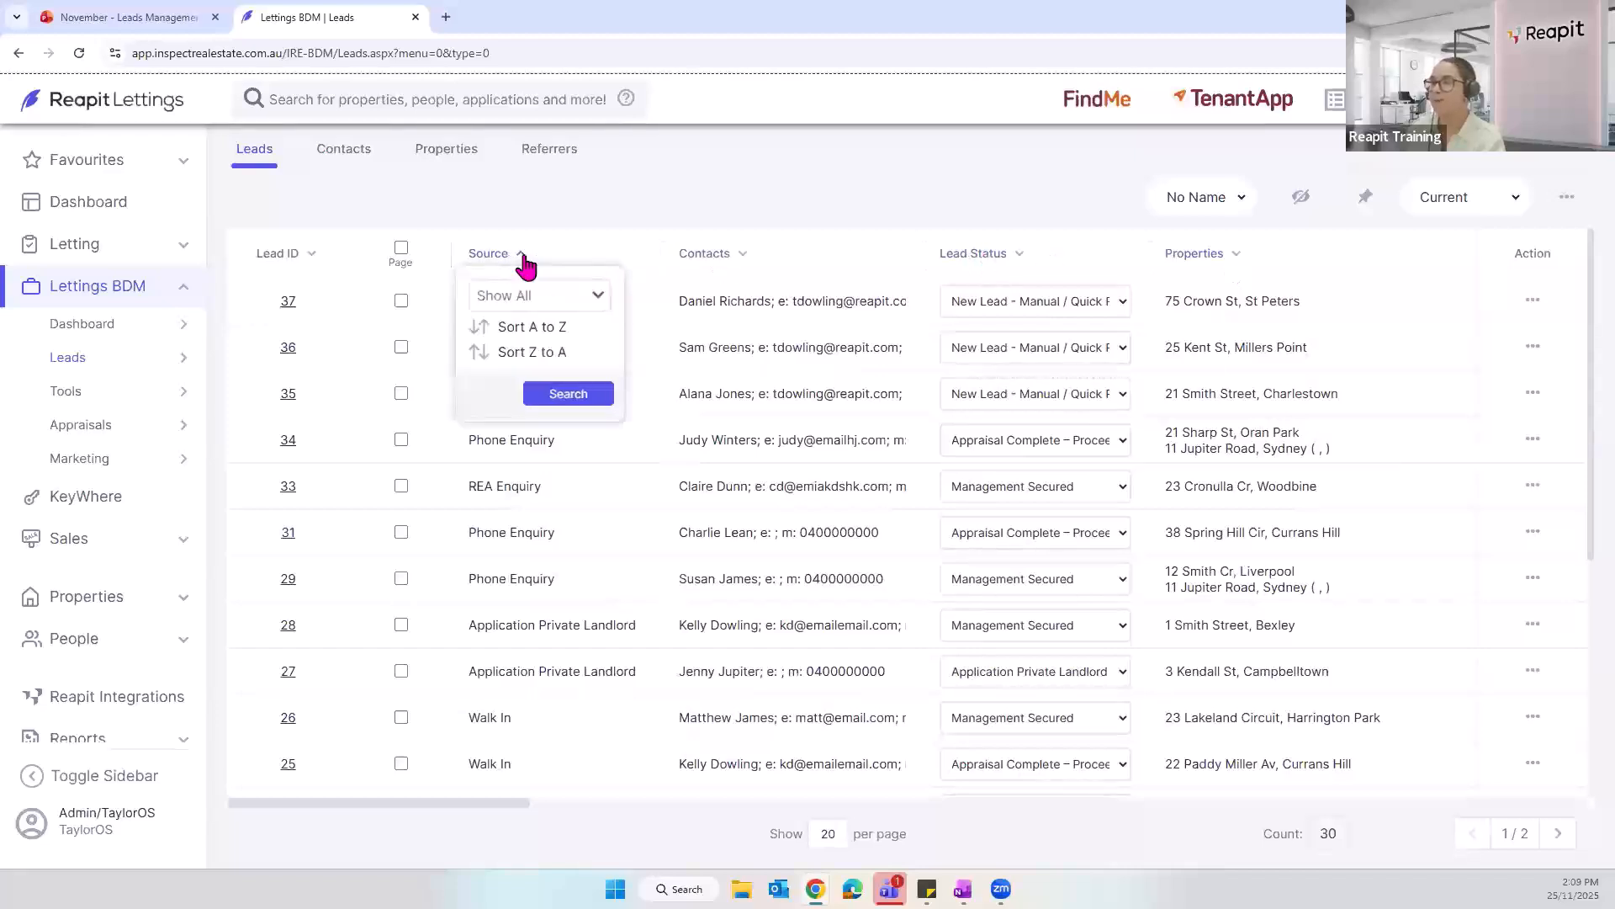
click(711, 254)
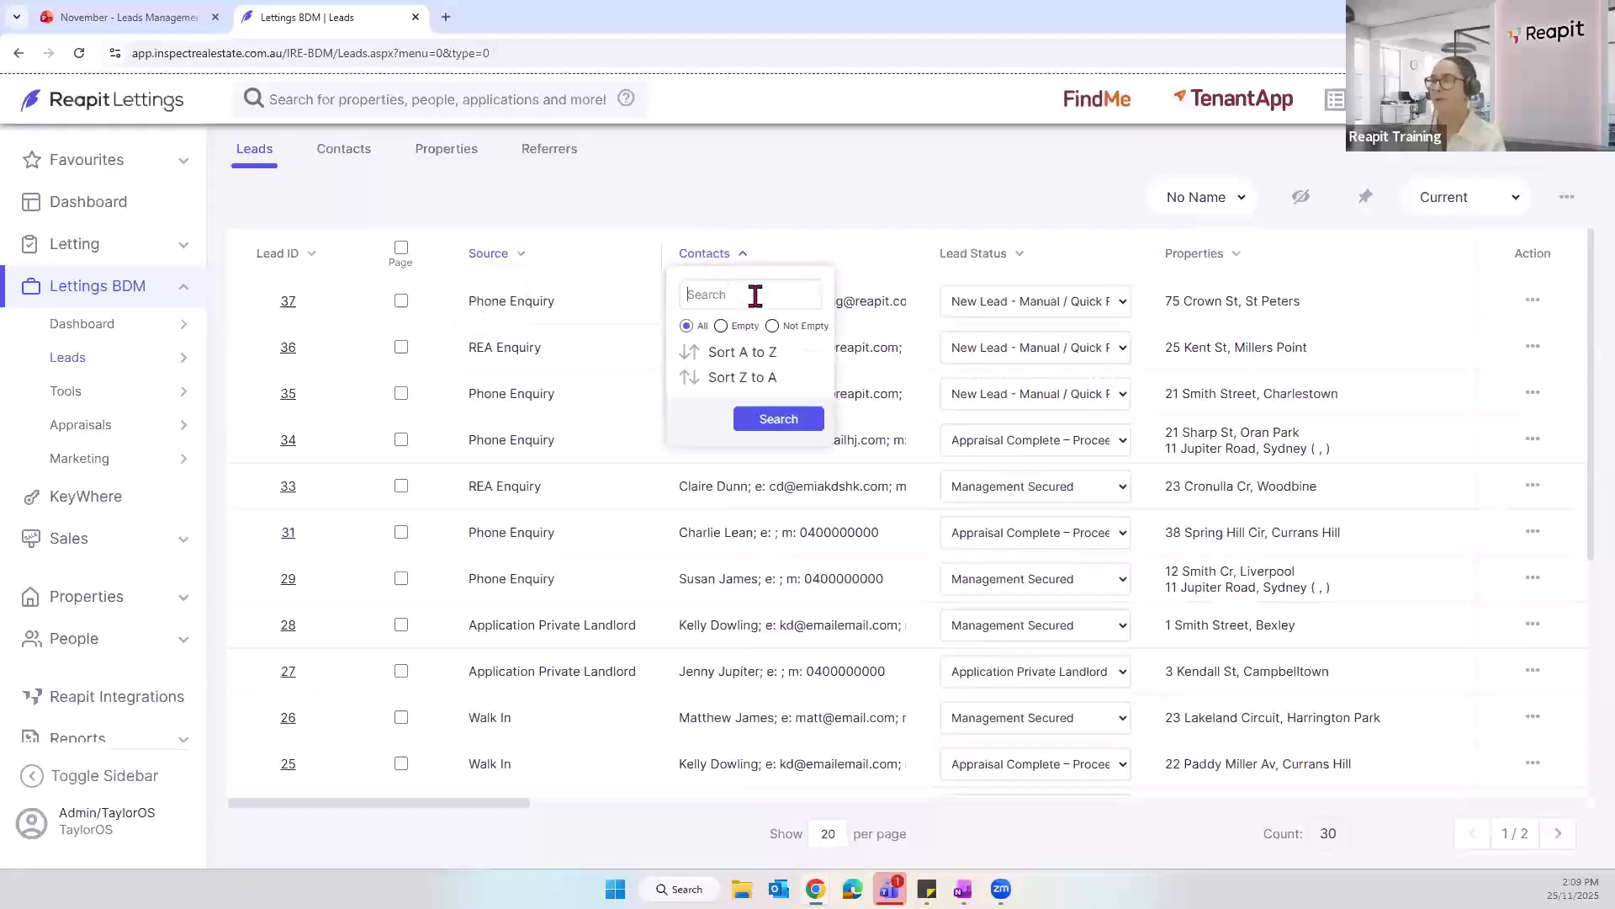
click(760, 296)
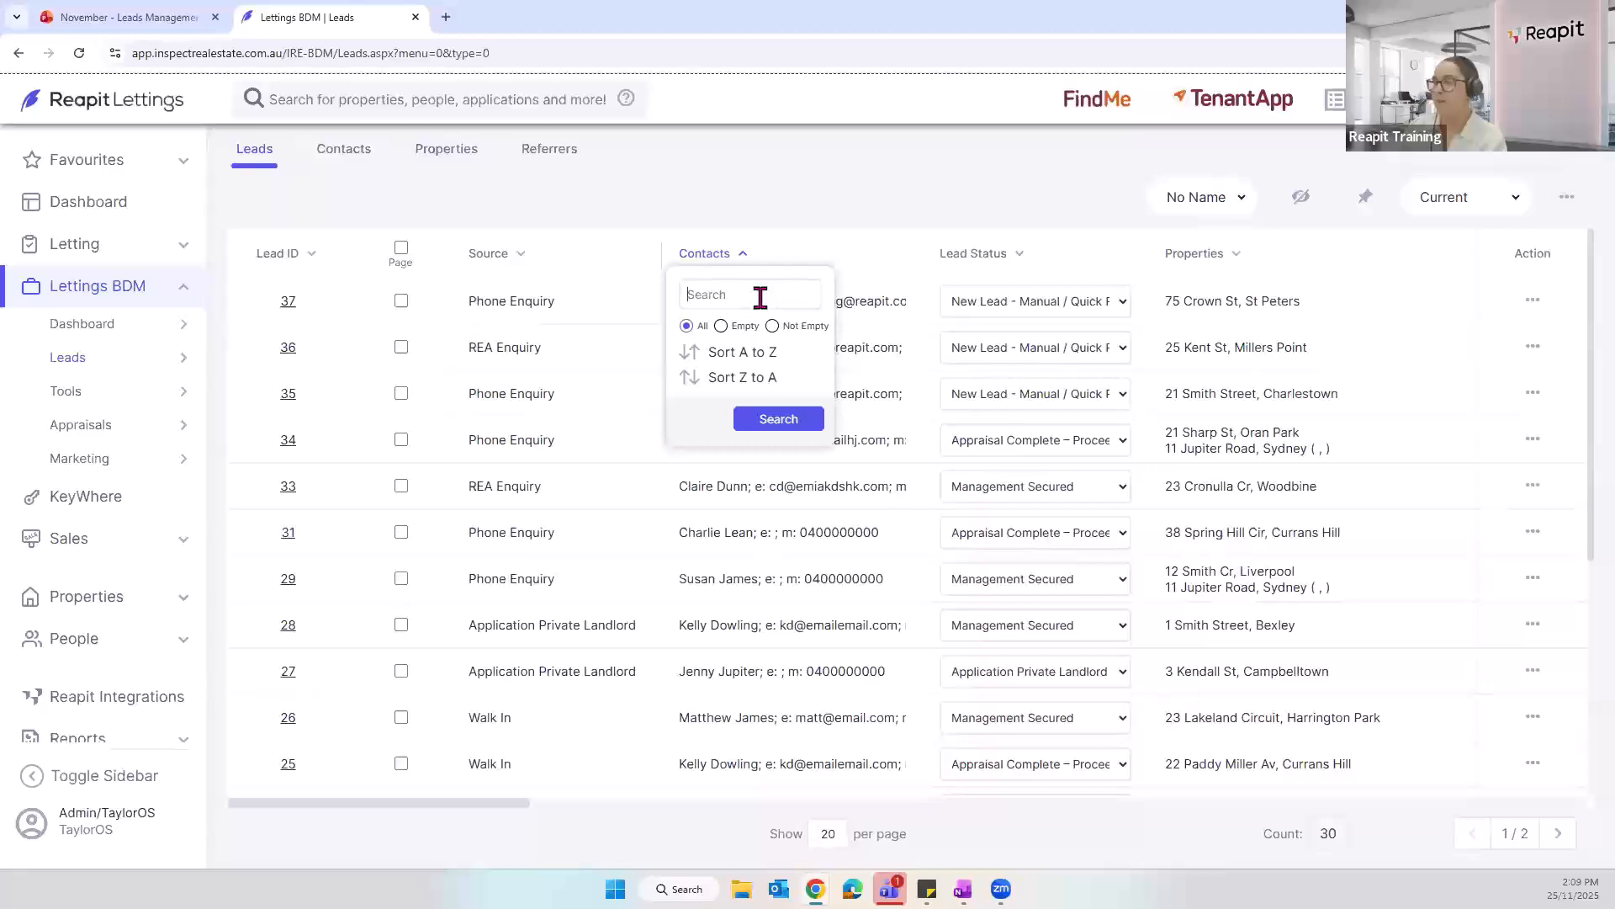
text(daniel)
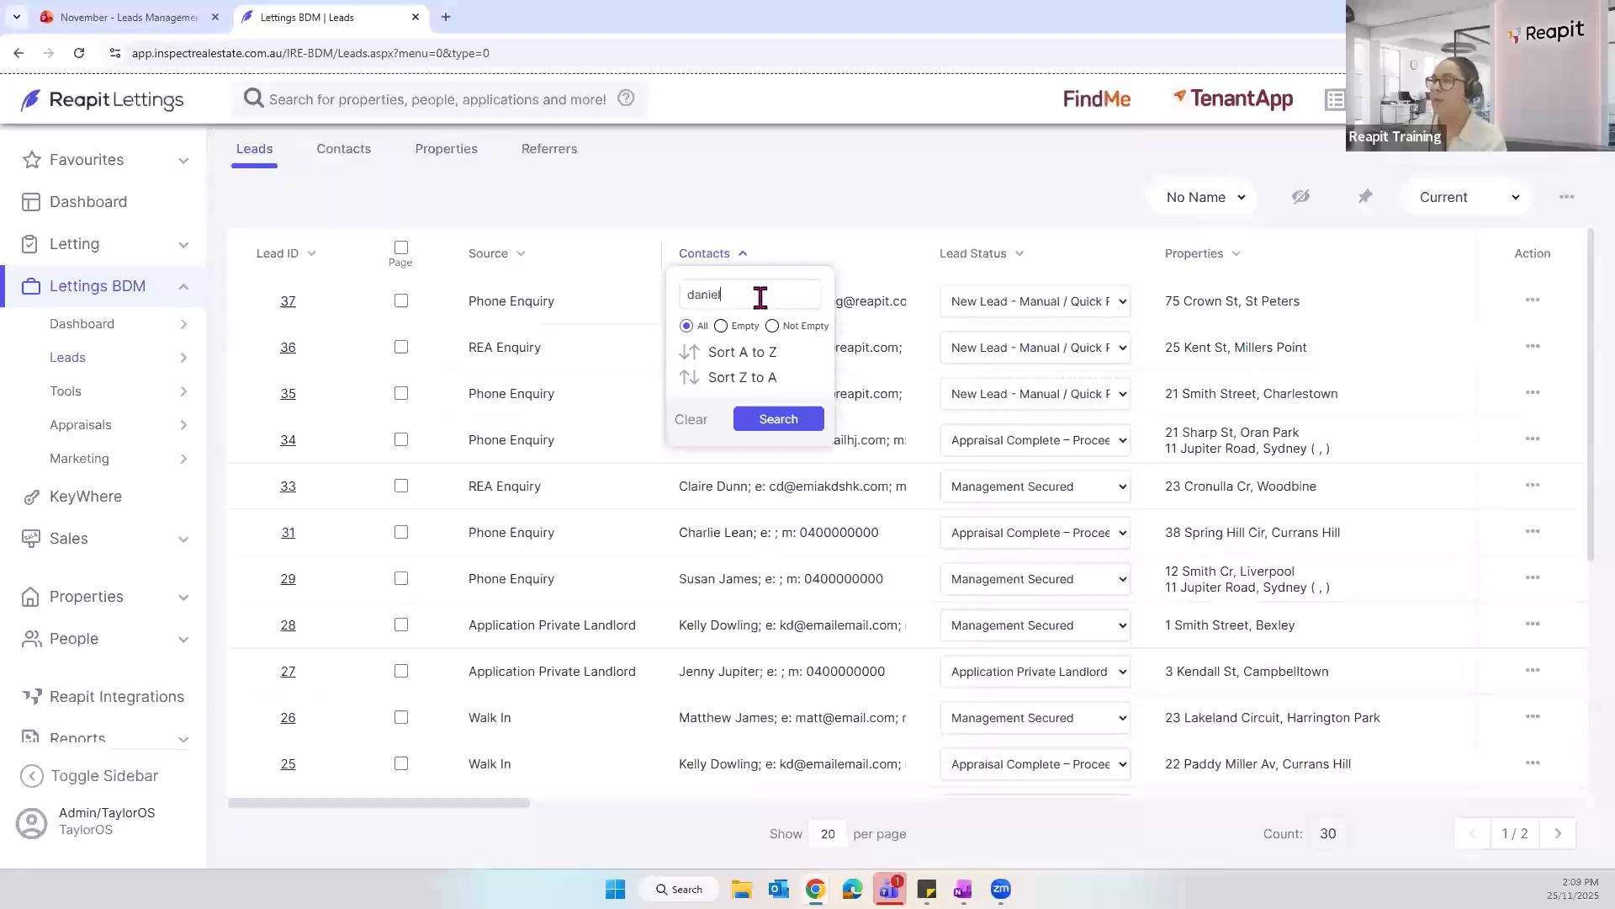
click(766, 420)
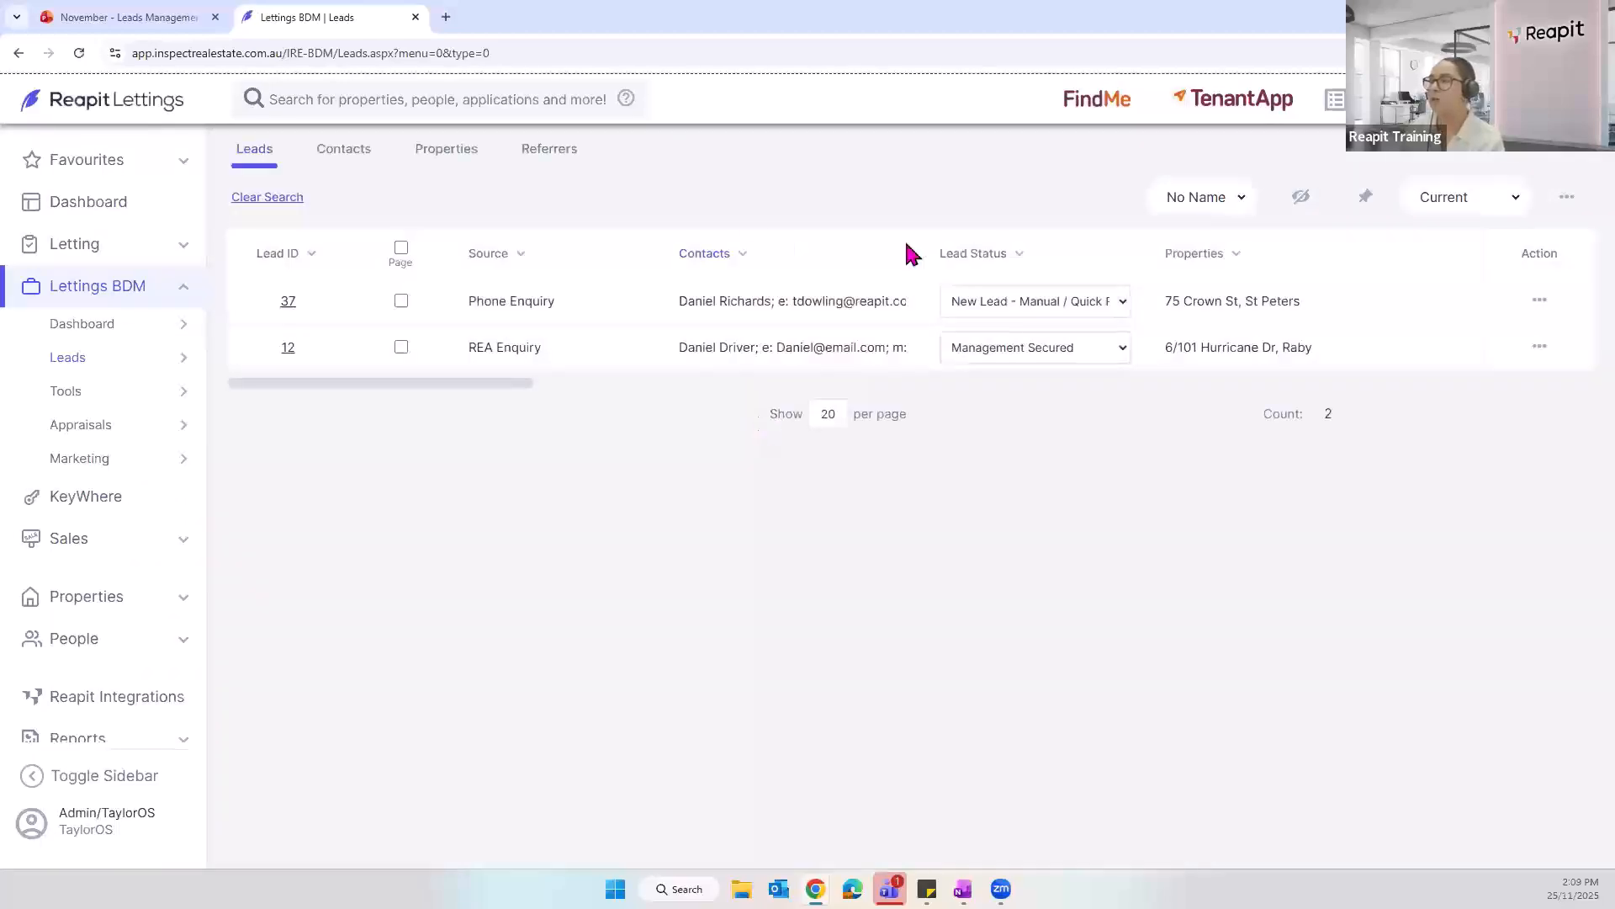
click(711, 264)
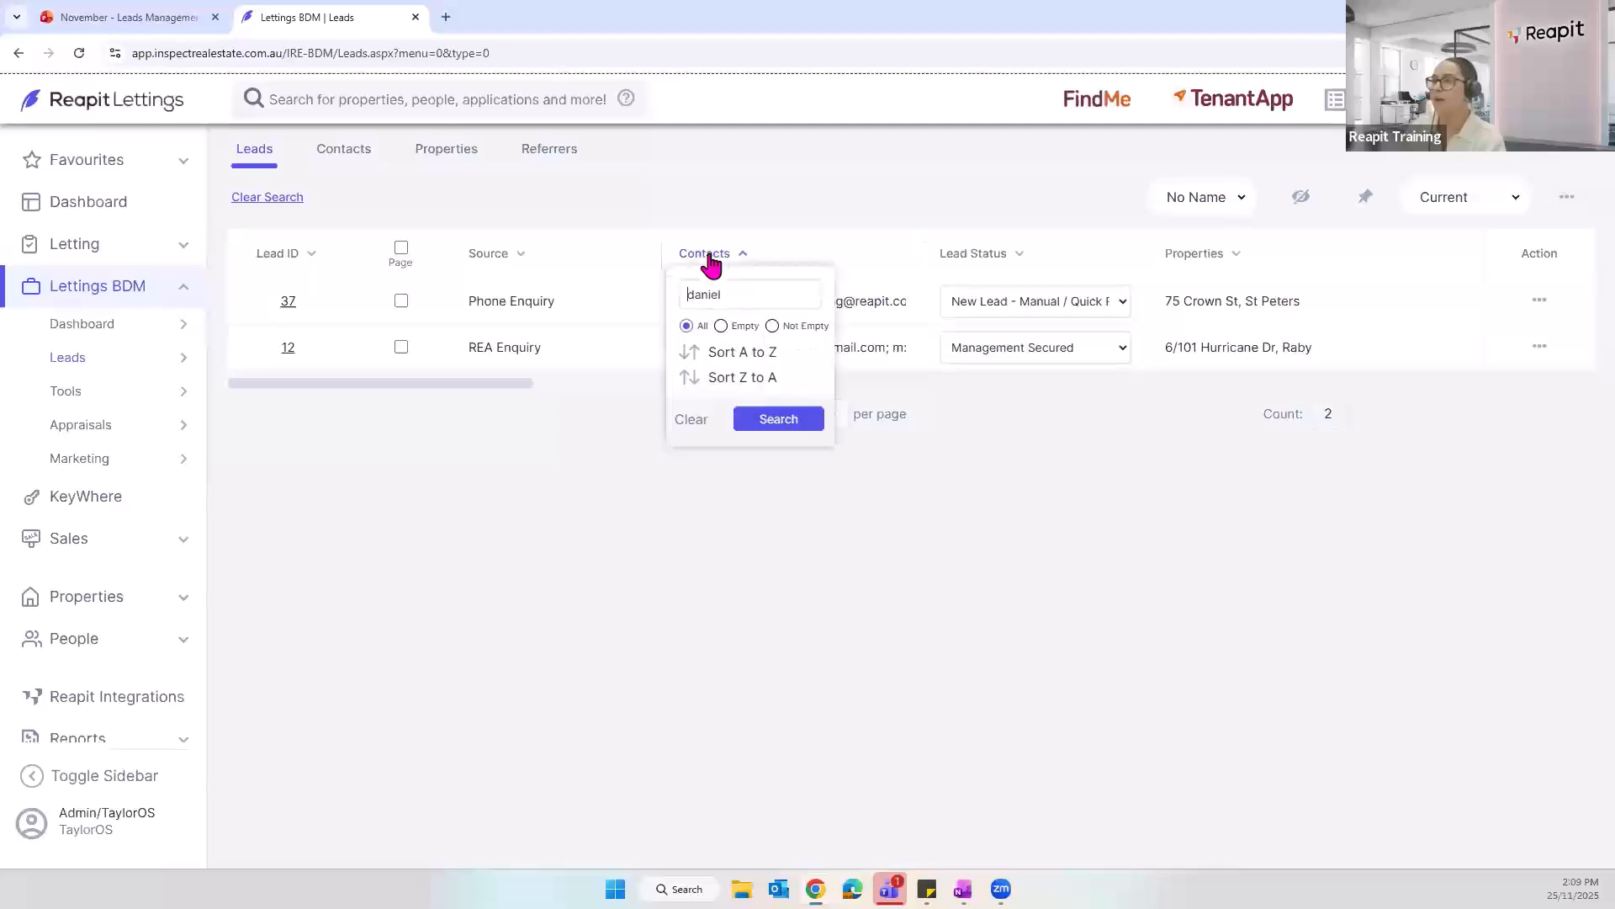
click(686, 419)
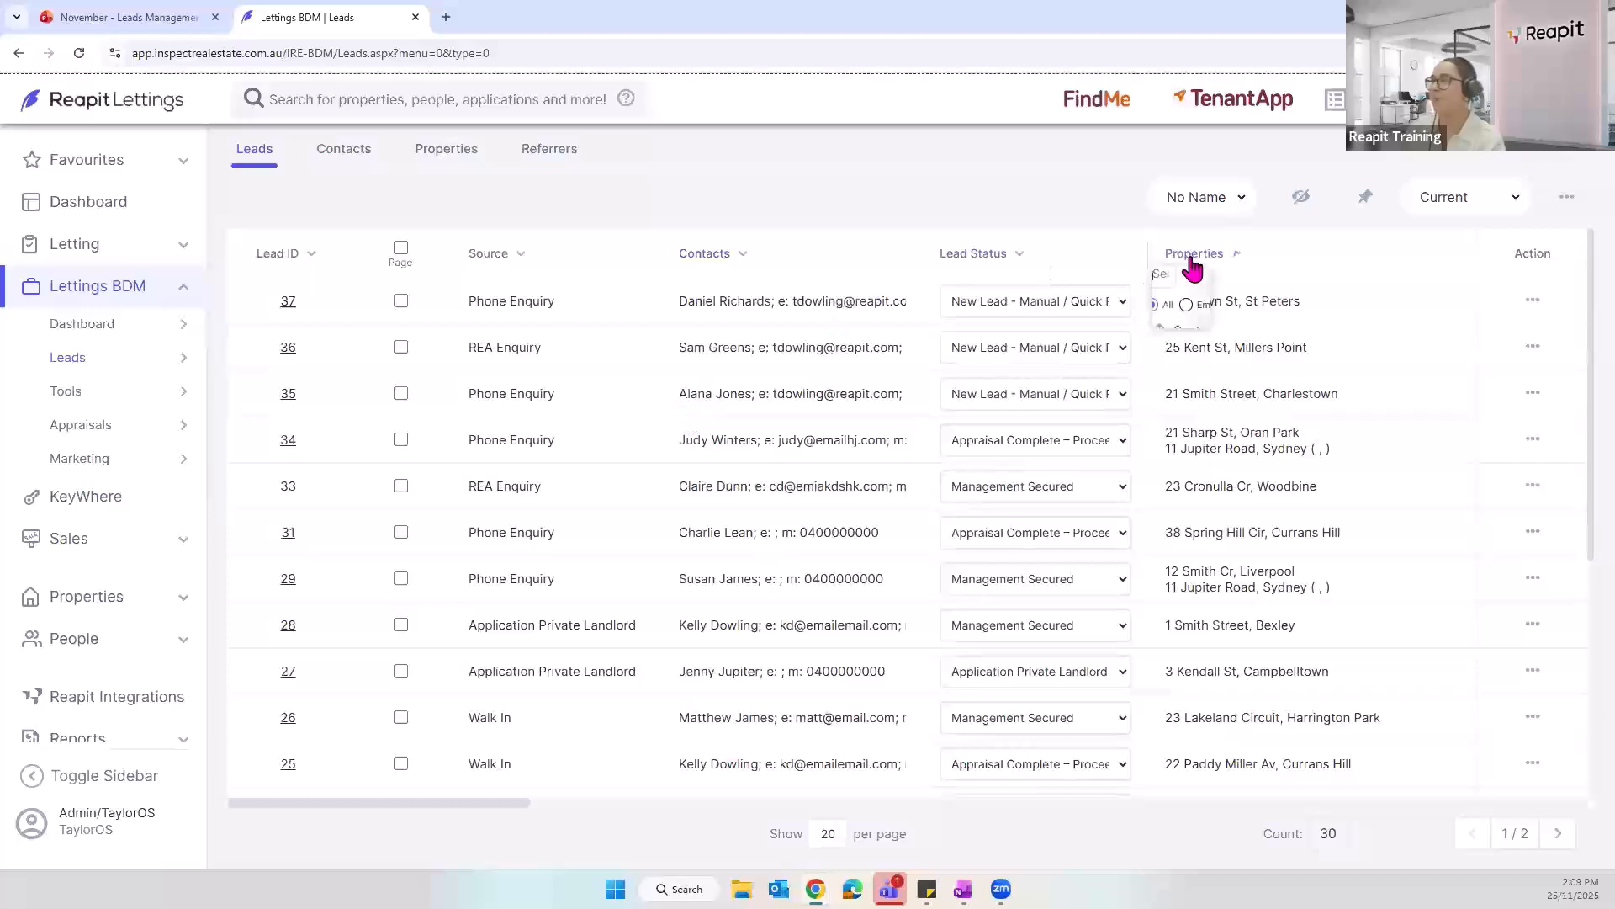
Step: Look through the filter options of the Properties and Lead Status columns without applying any
click(1193, 268)
click(969, 259)
click(1041, 299)
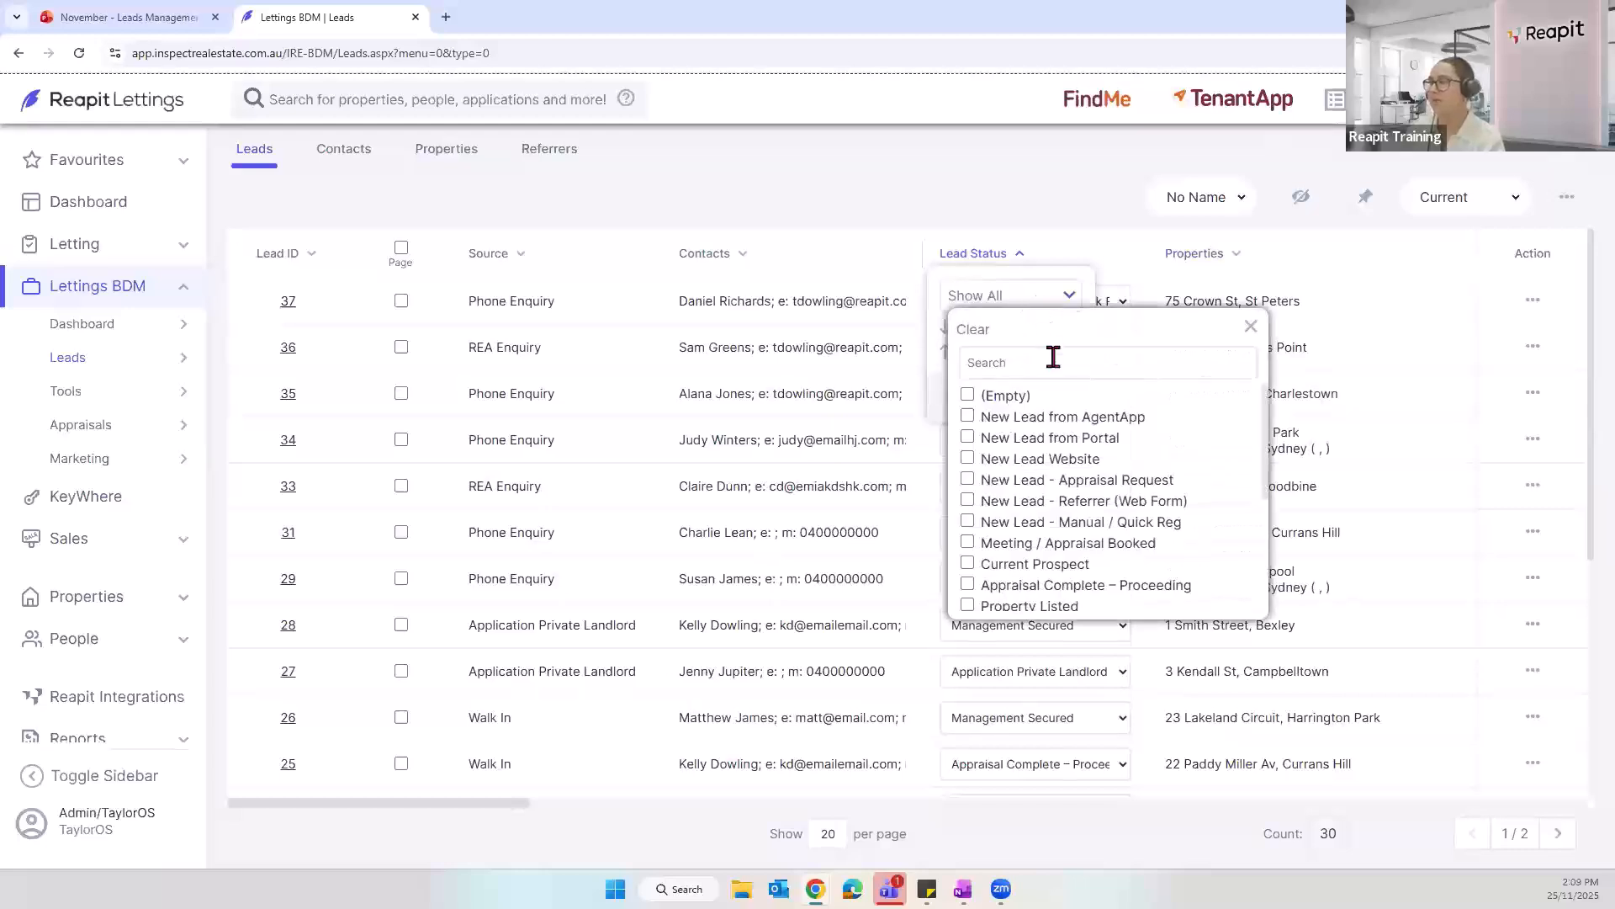
click(1252, 328)
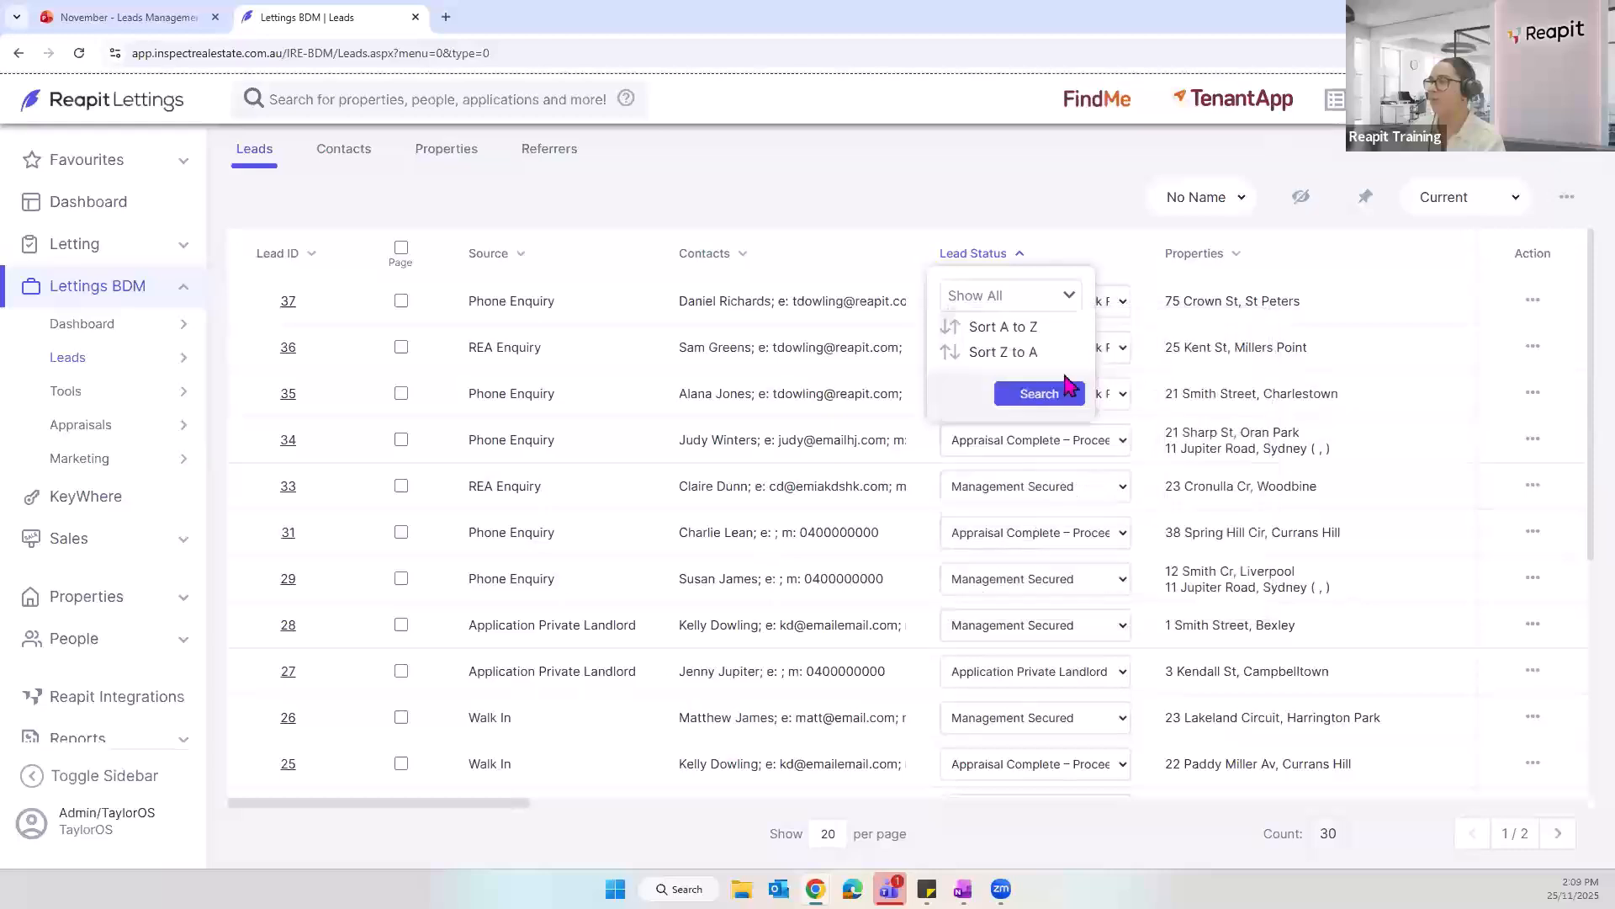
click(1039, 200)
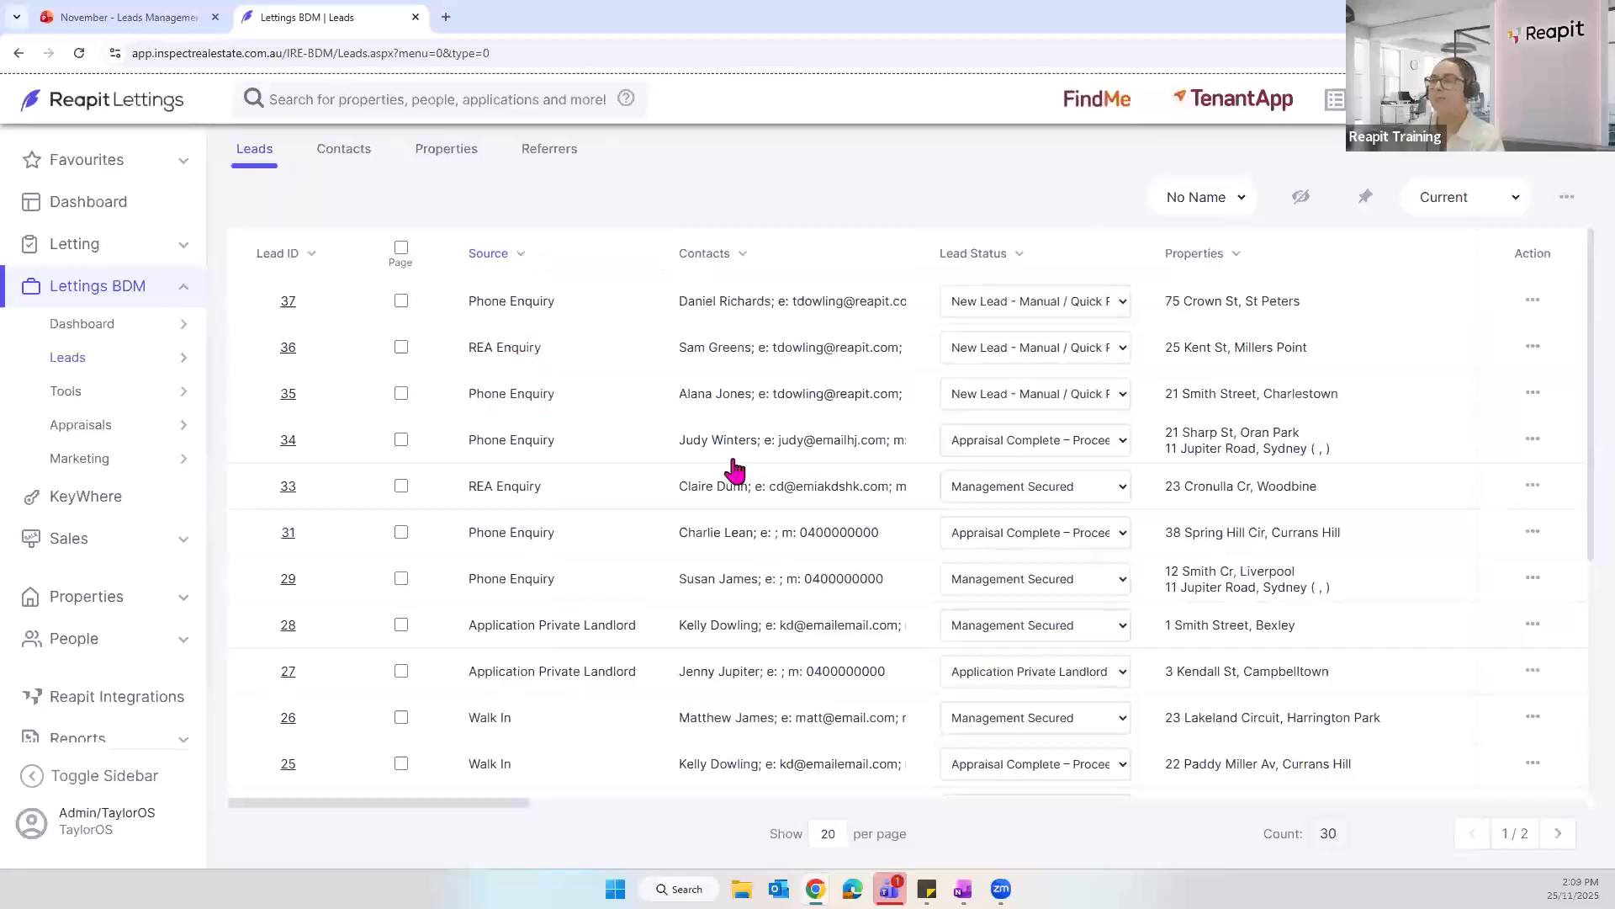
click(734, 359)
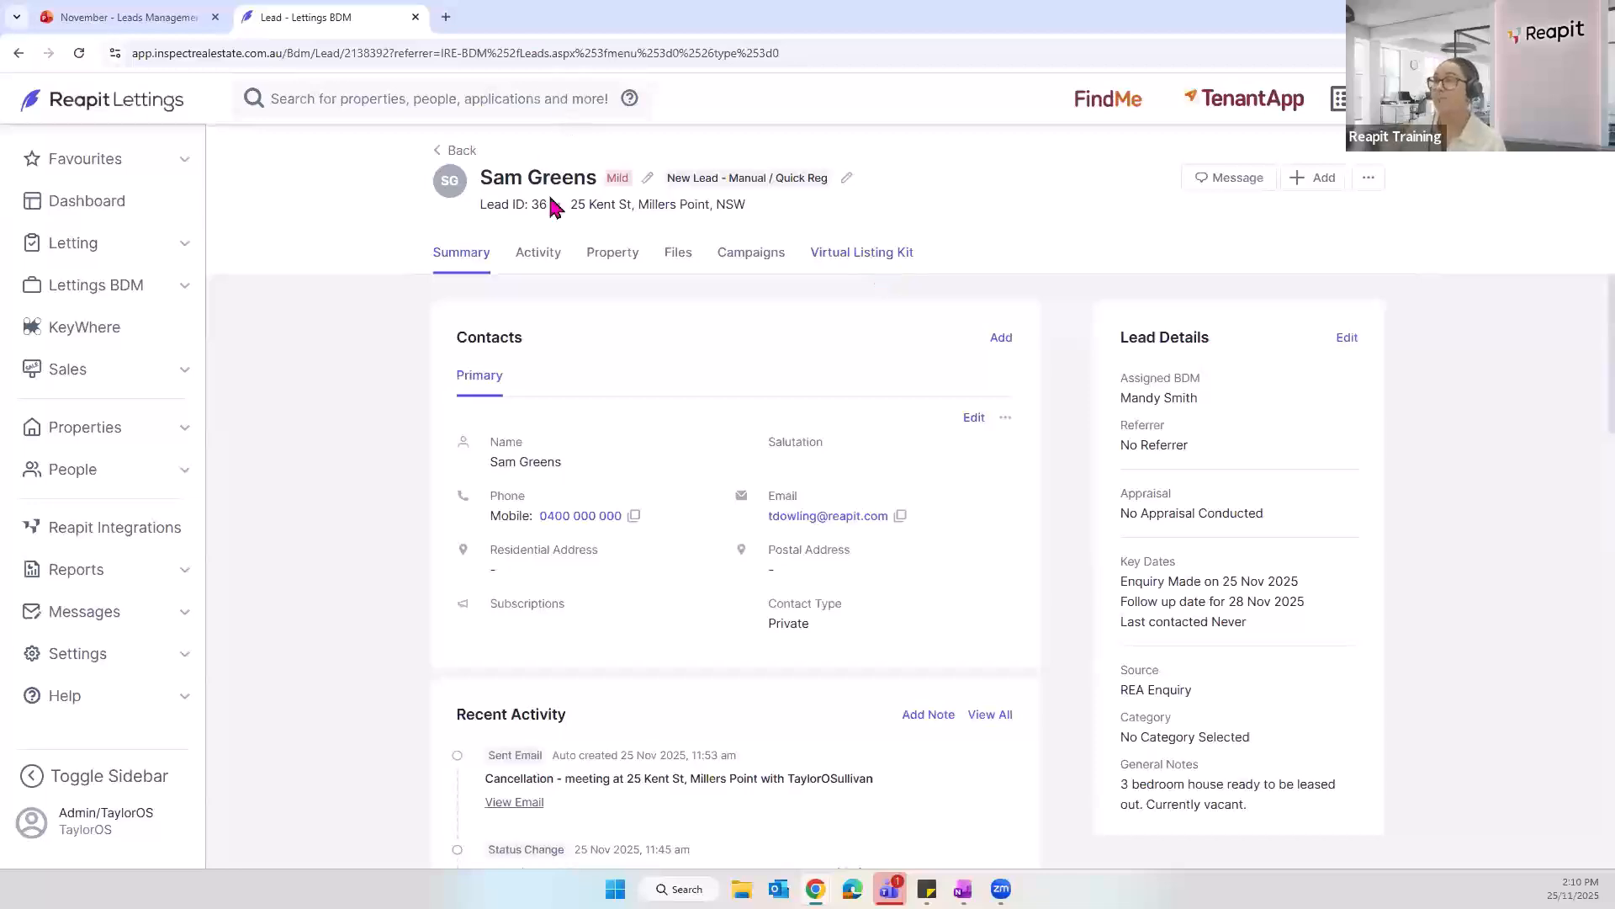
click(648, 179)
click(1293, 186)
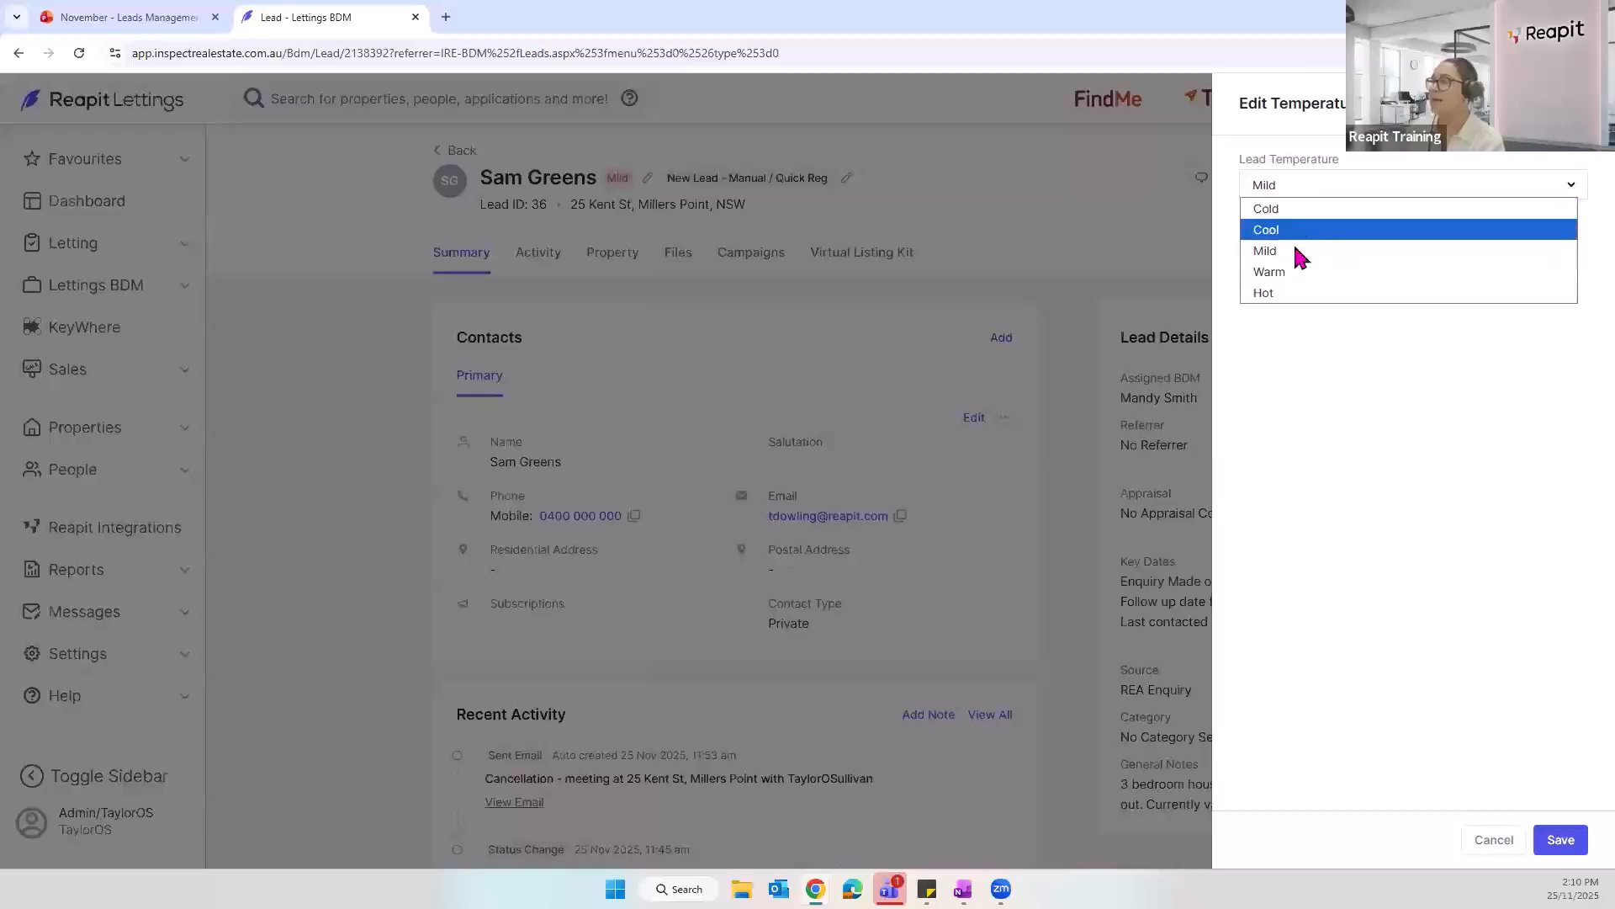
click(1571, 855)
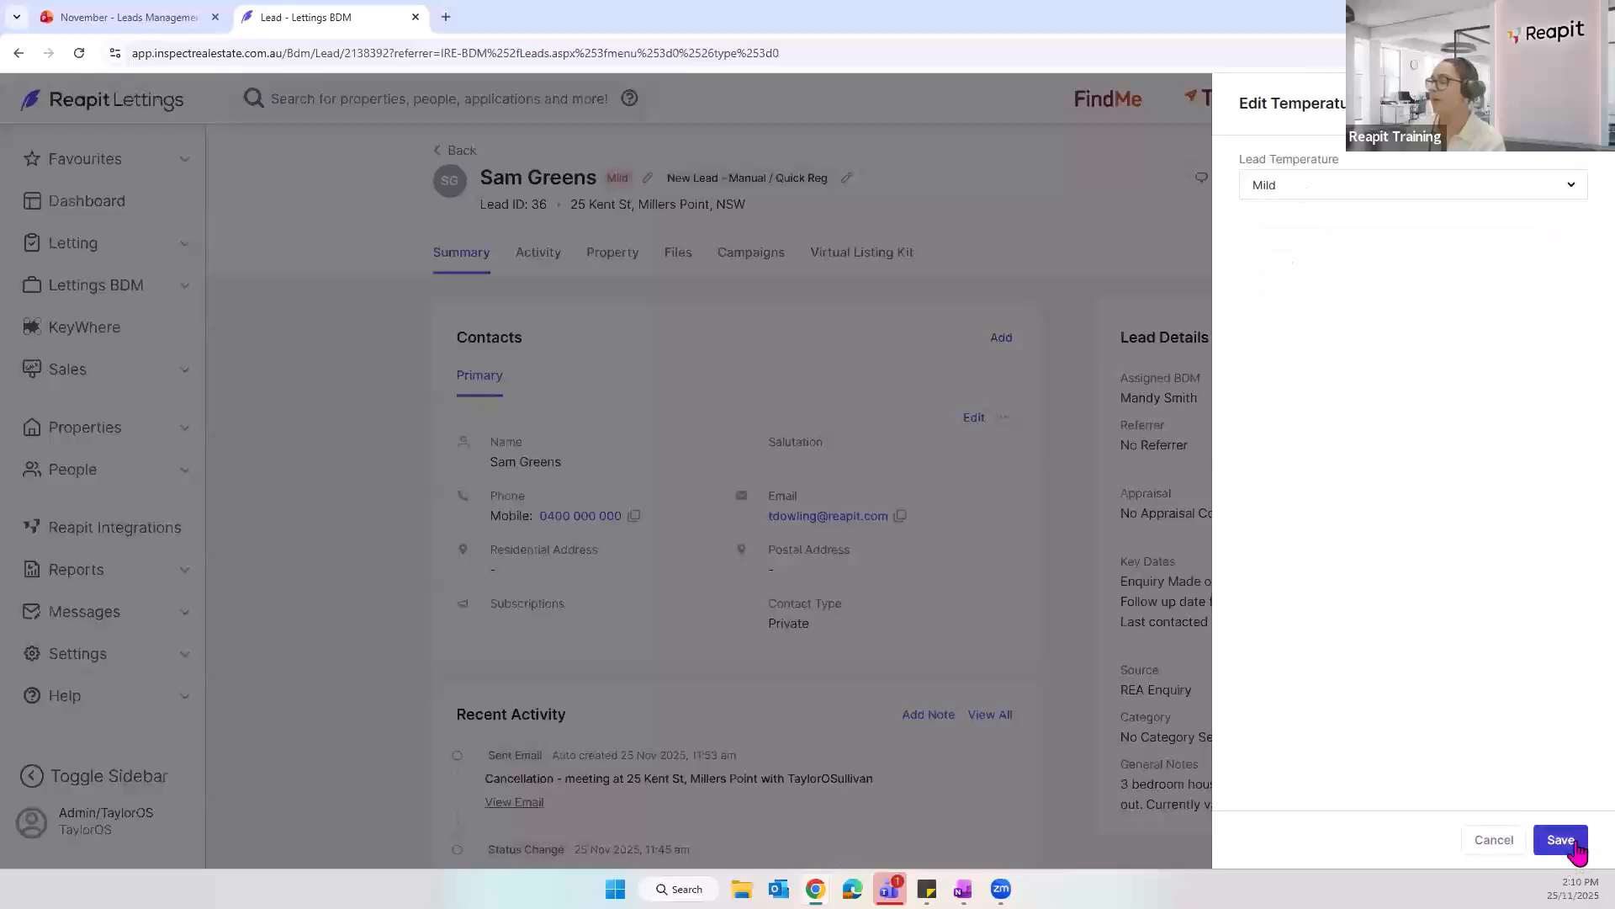
click(1504, 849)
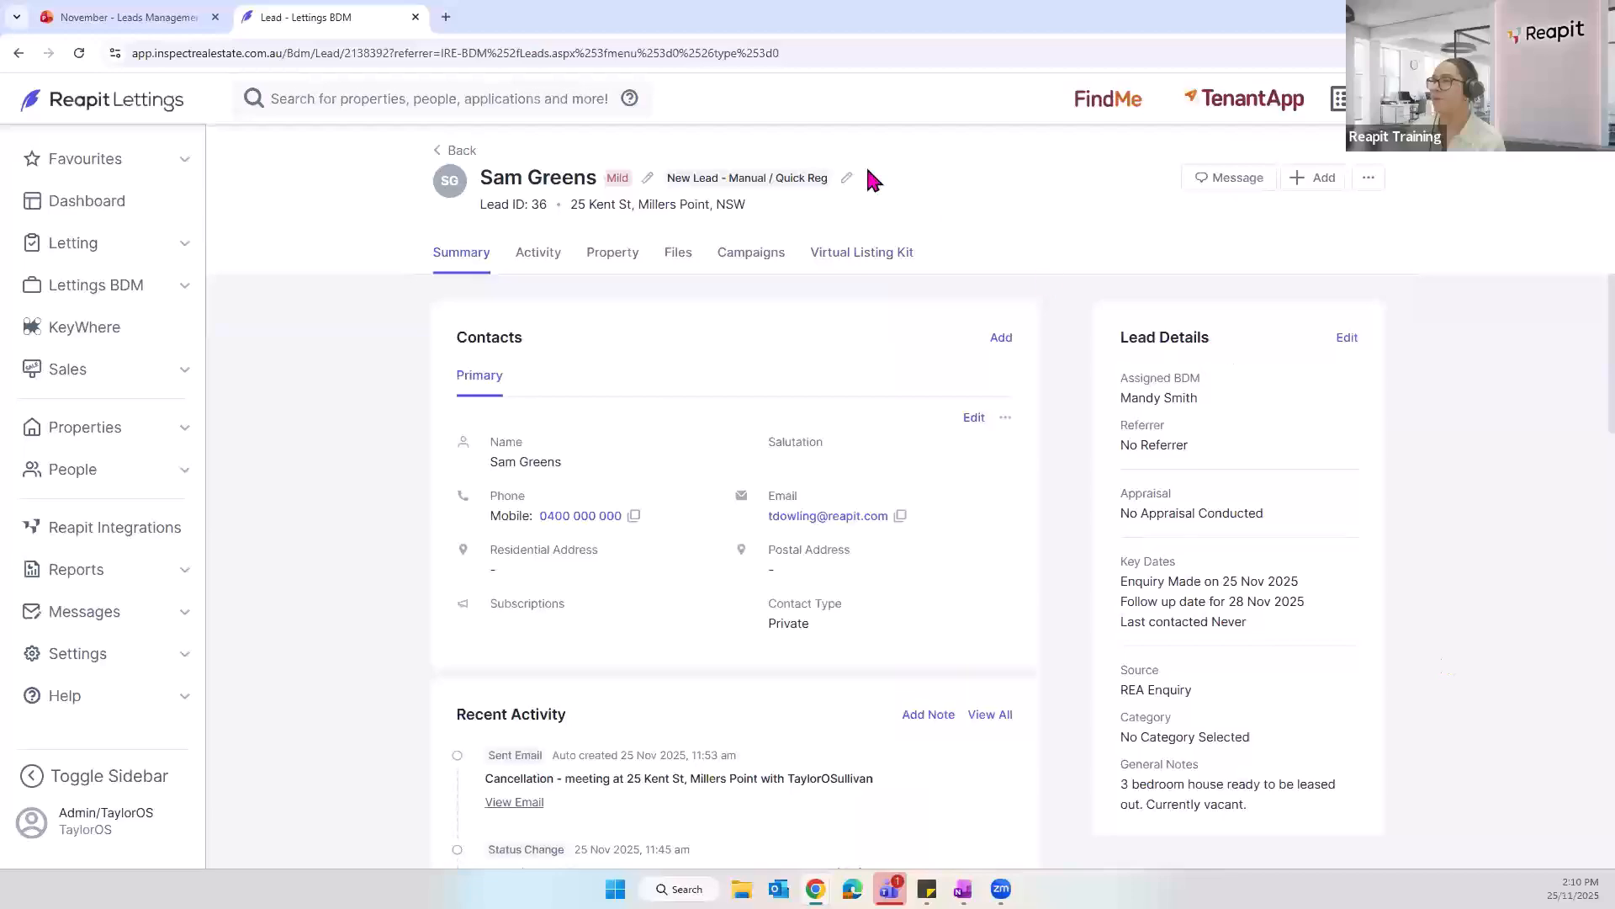
Step: Review the statuses available for updating the lead and leave the status form without changing anything
click(848, 178)
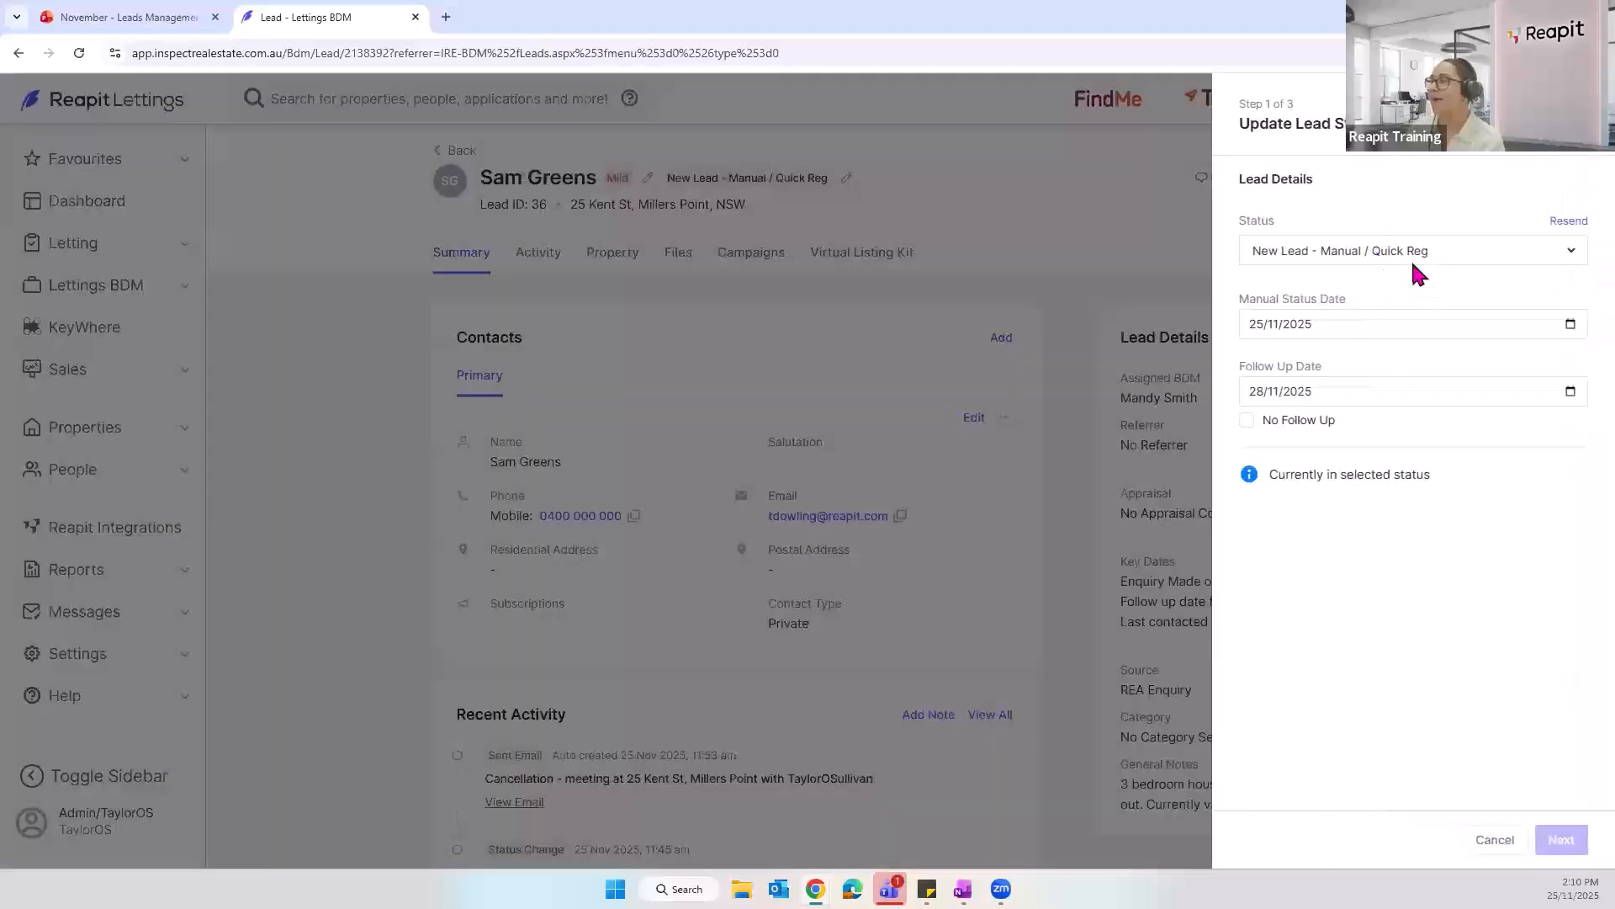
click(1406, 252)
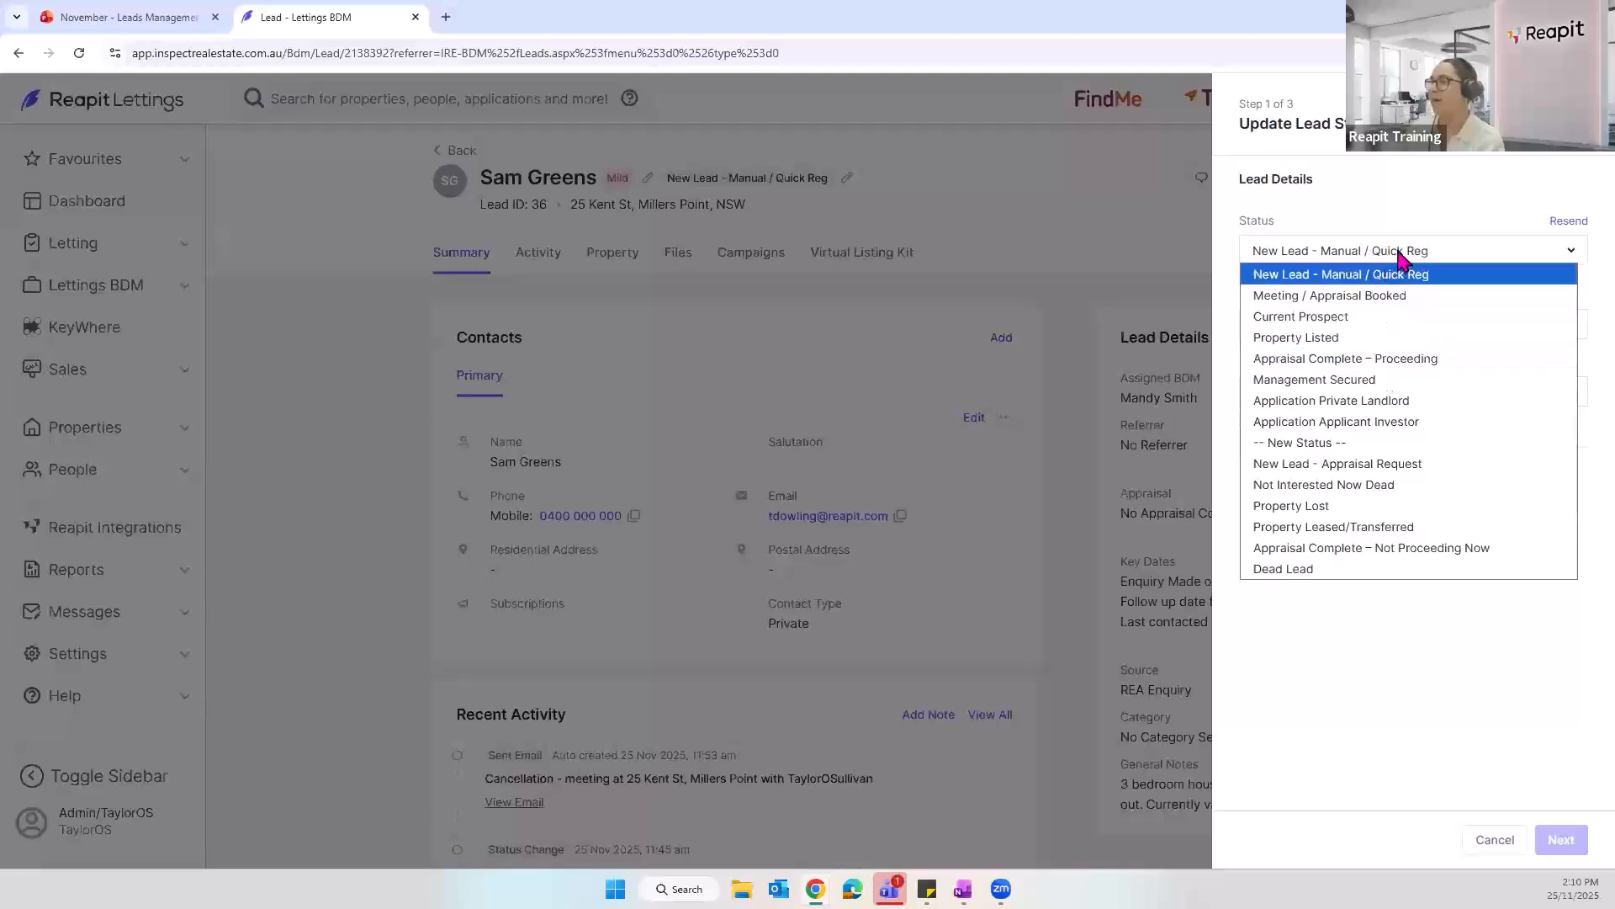
click(1408, 253)
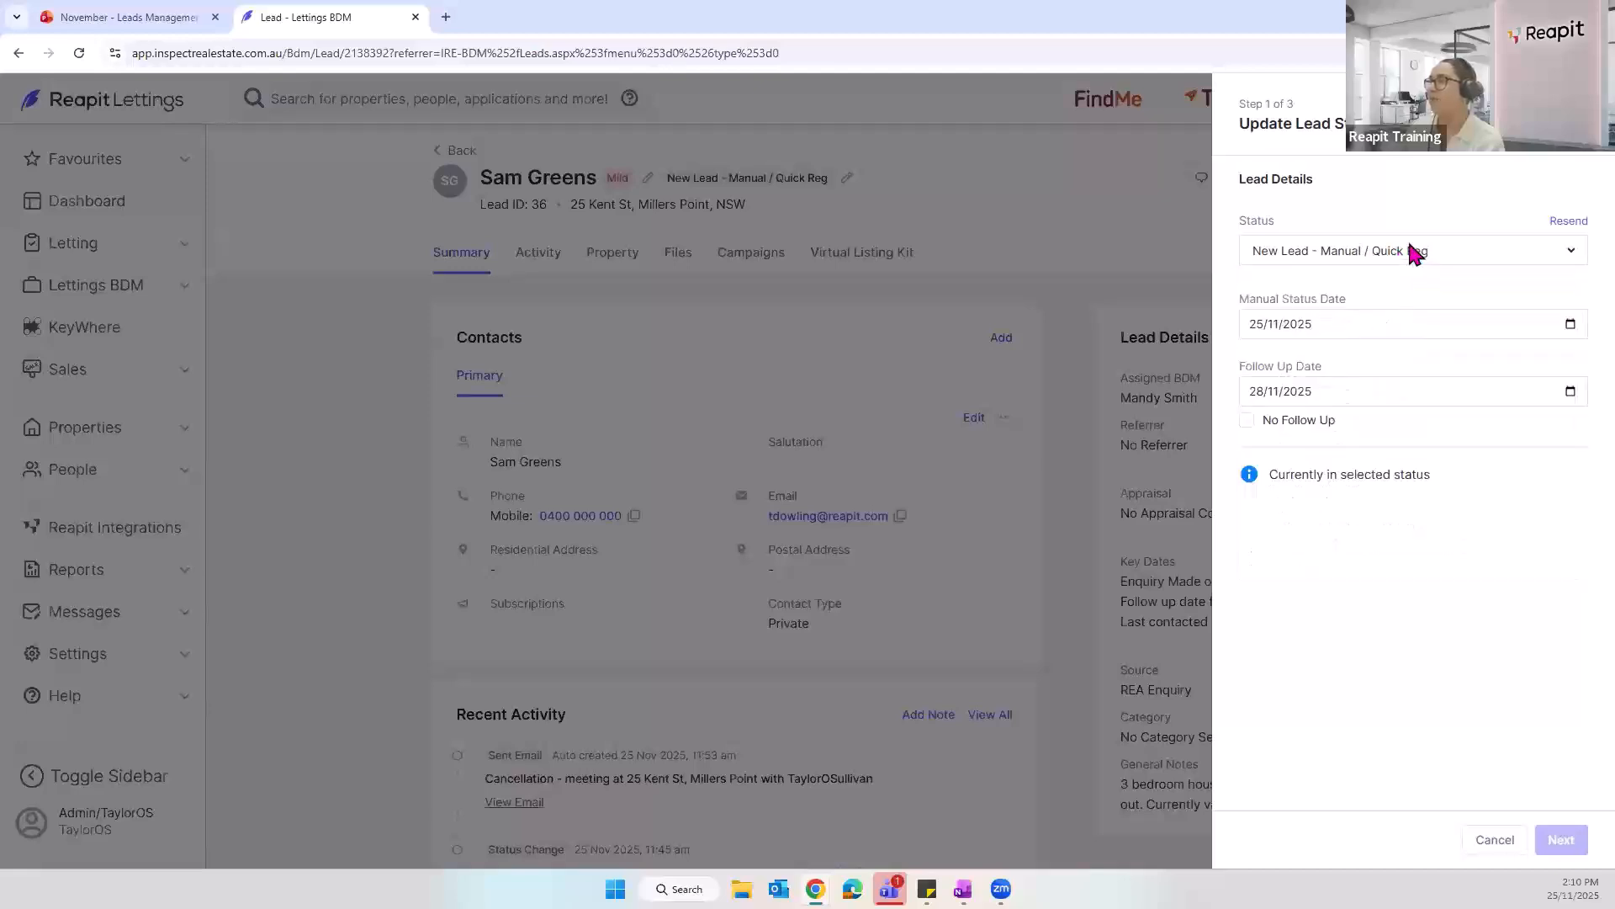
click(1453, 254)
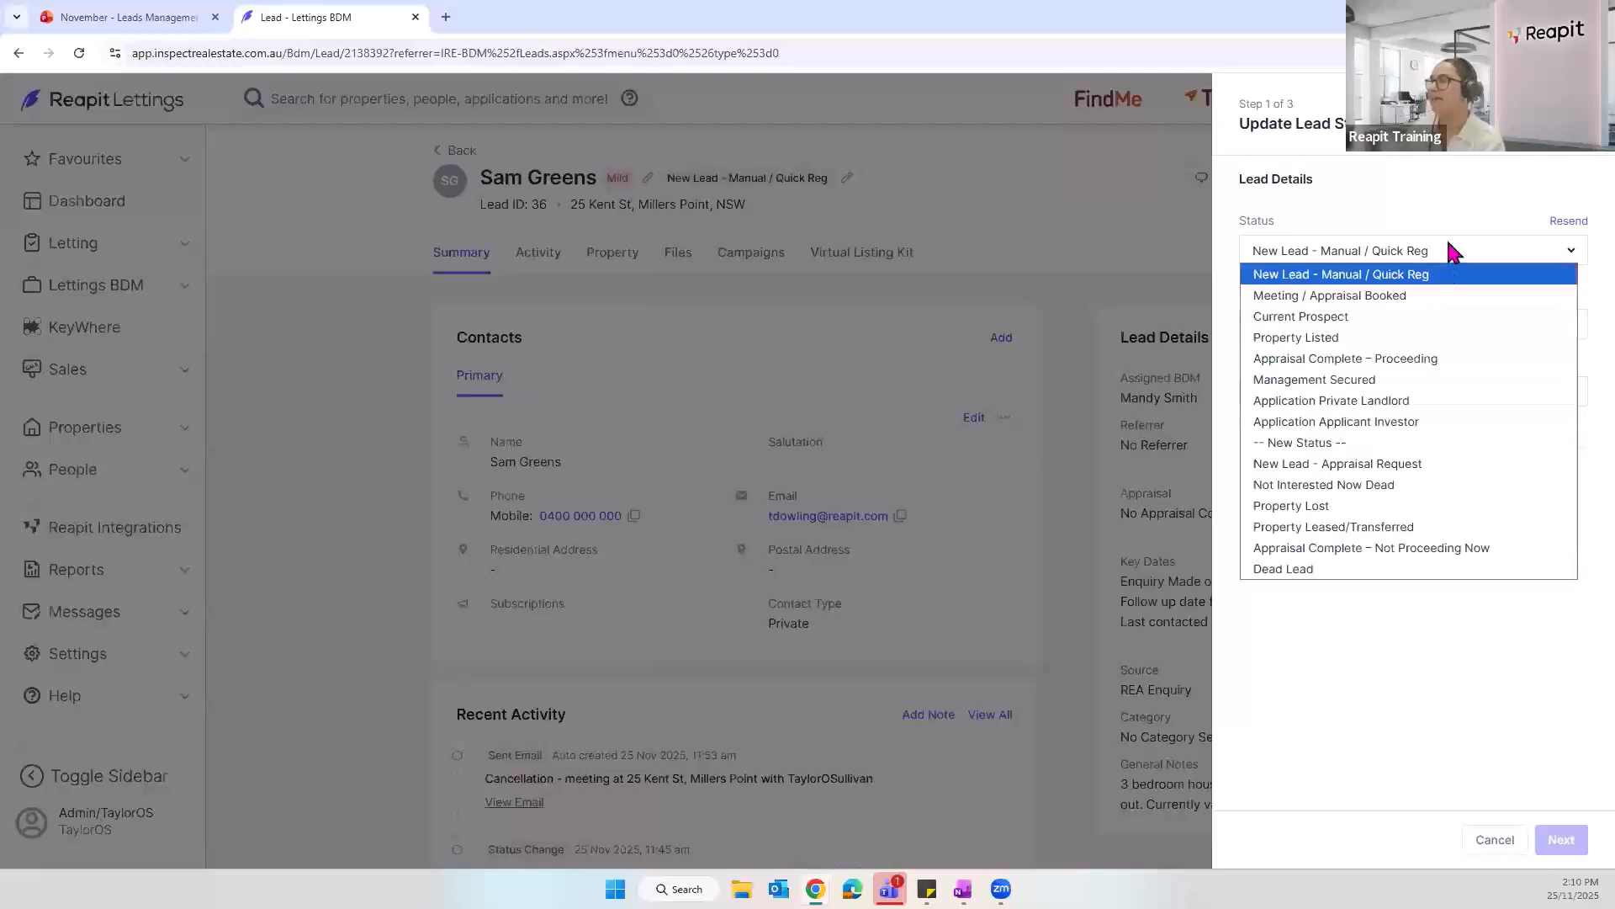
click(1456, 250)
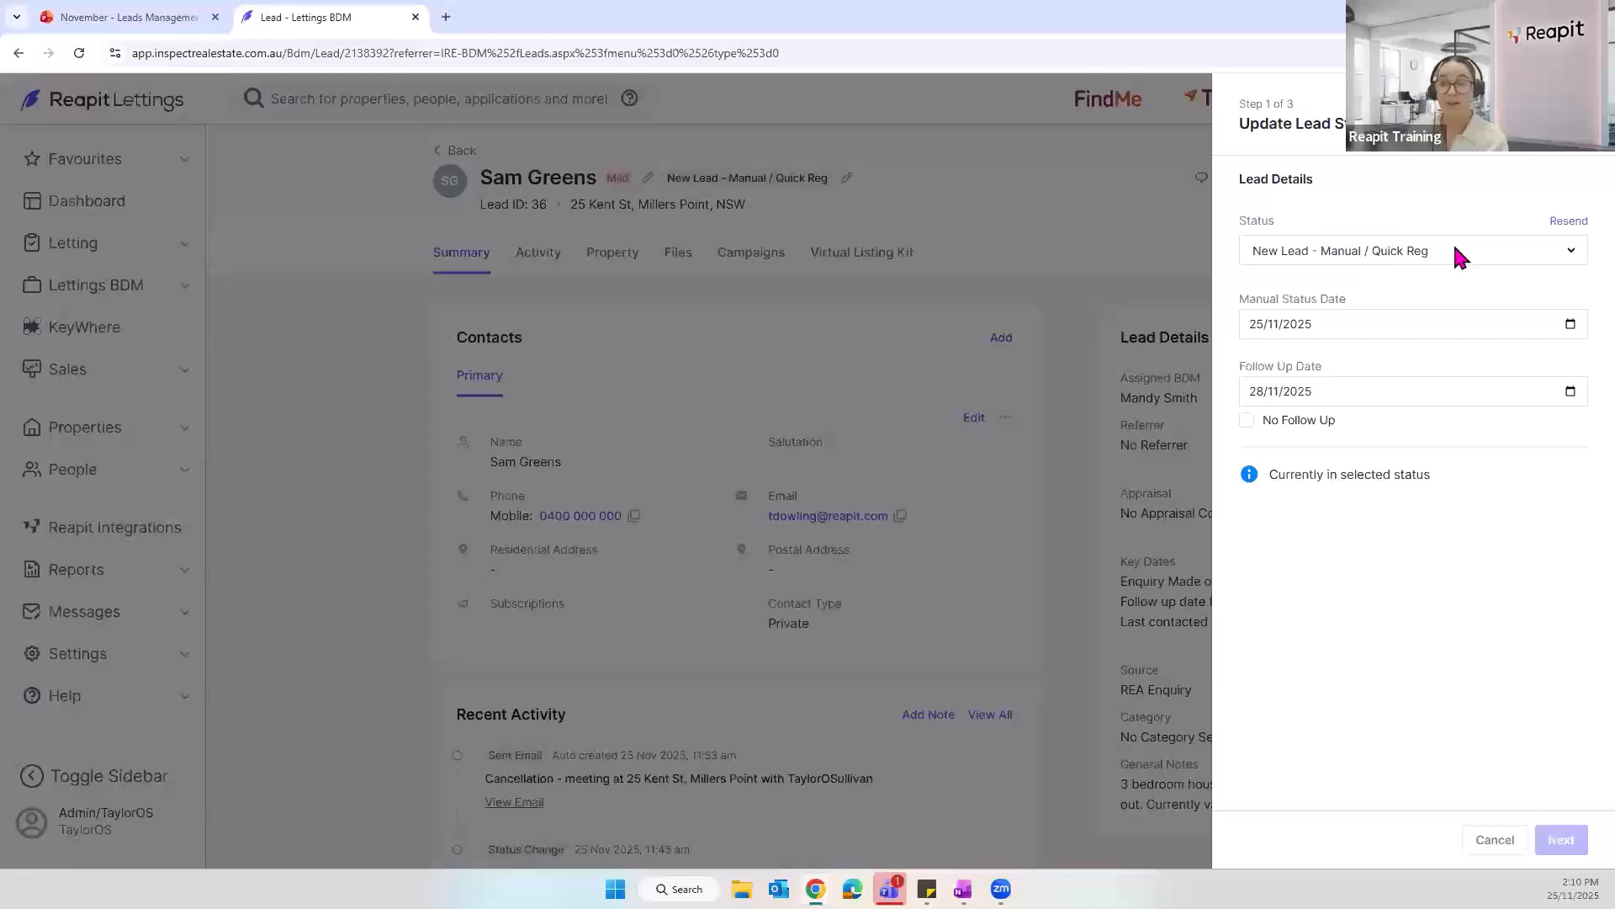
click(1460, 258)
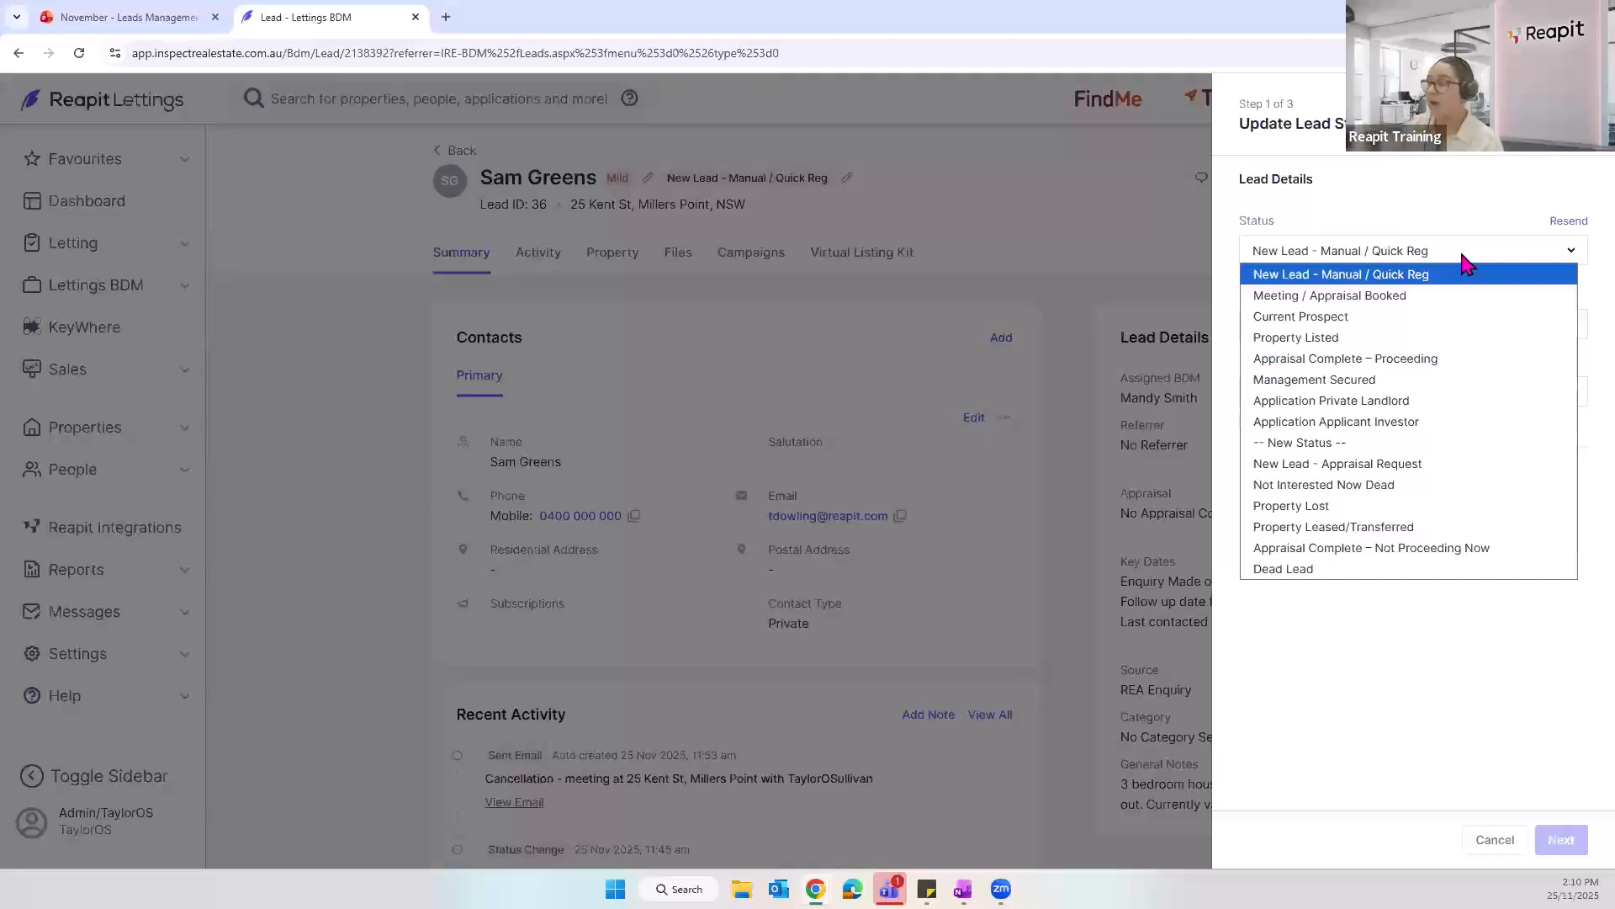
click(1397, 250)
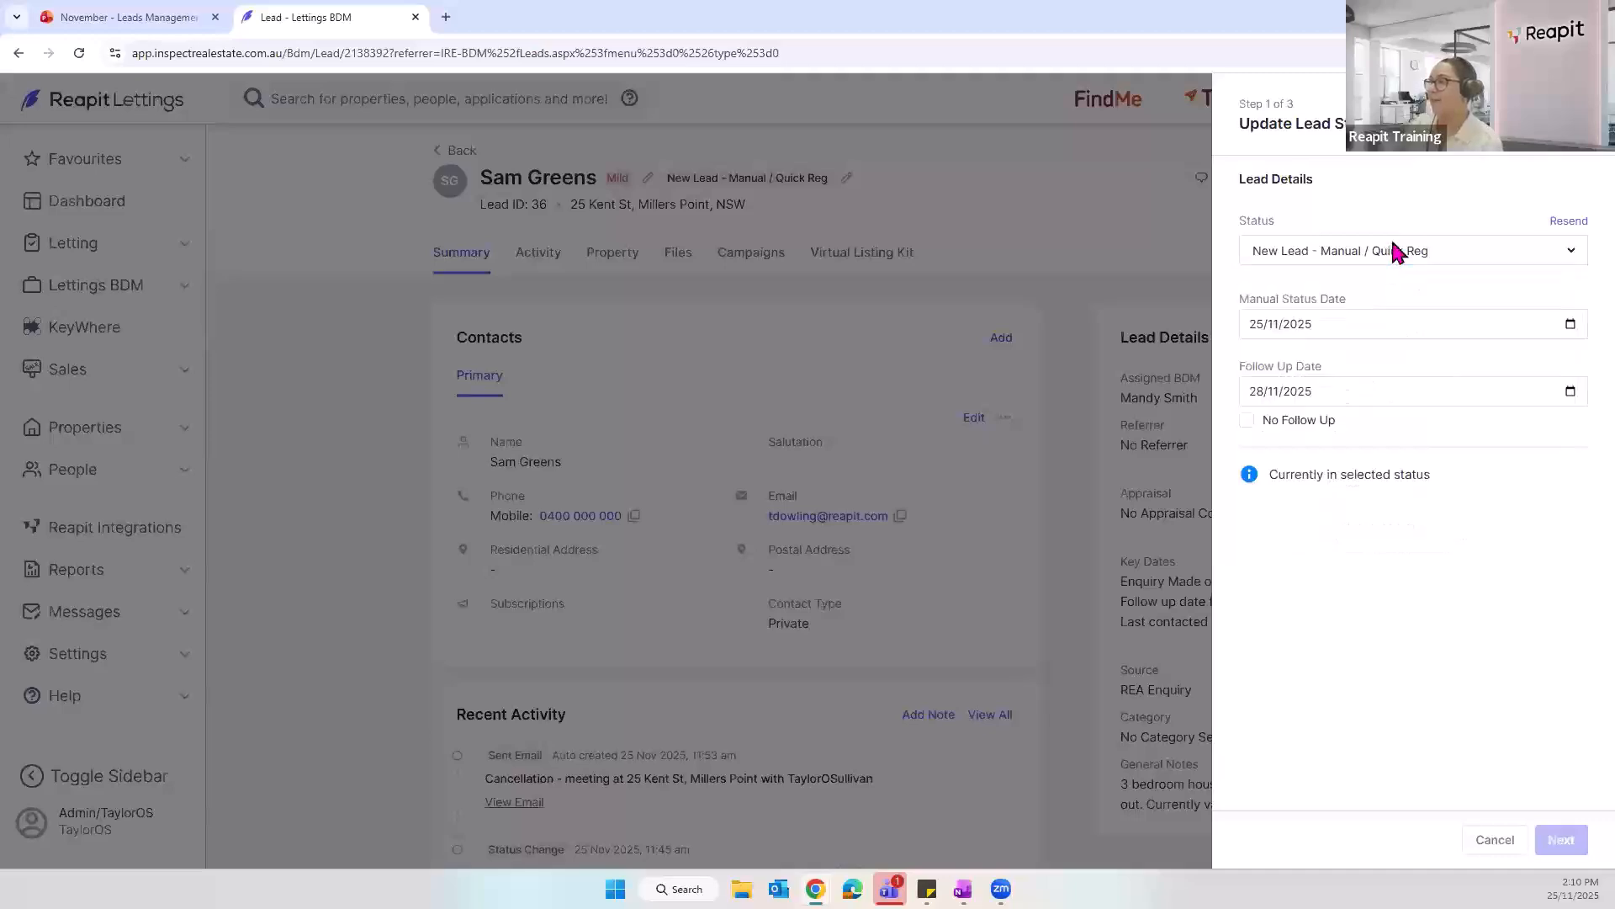
click(1500, 844)
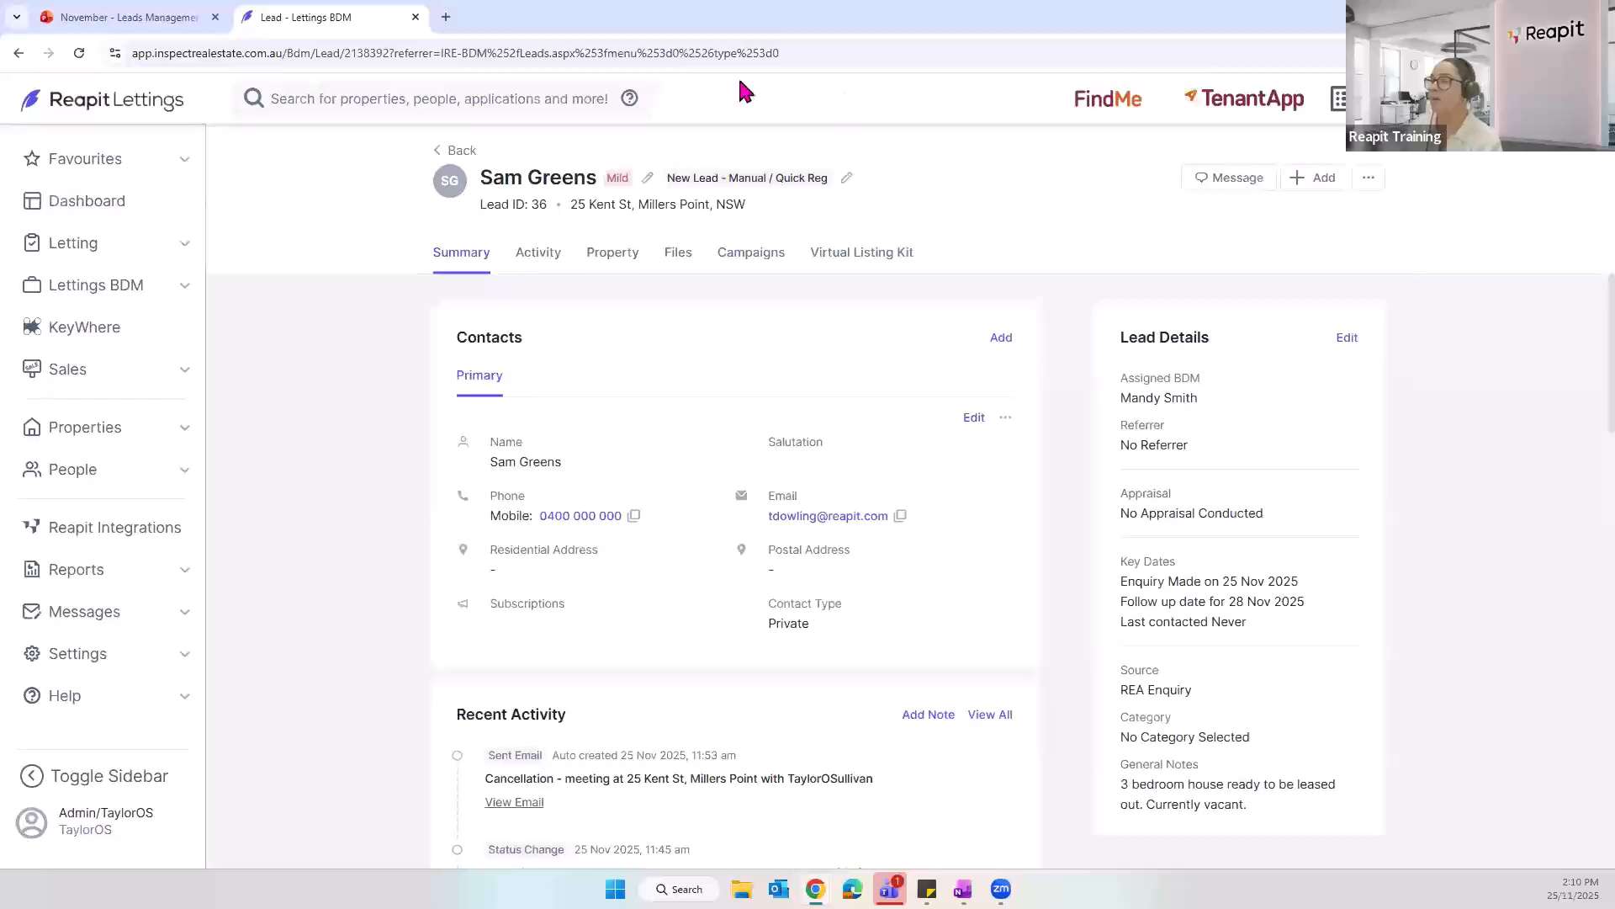
Step: Check the recipient selection for messaging the lead, cancel it, and look at what can be added to the lead
click(1230, 178)
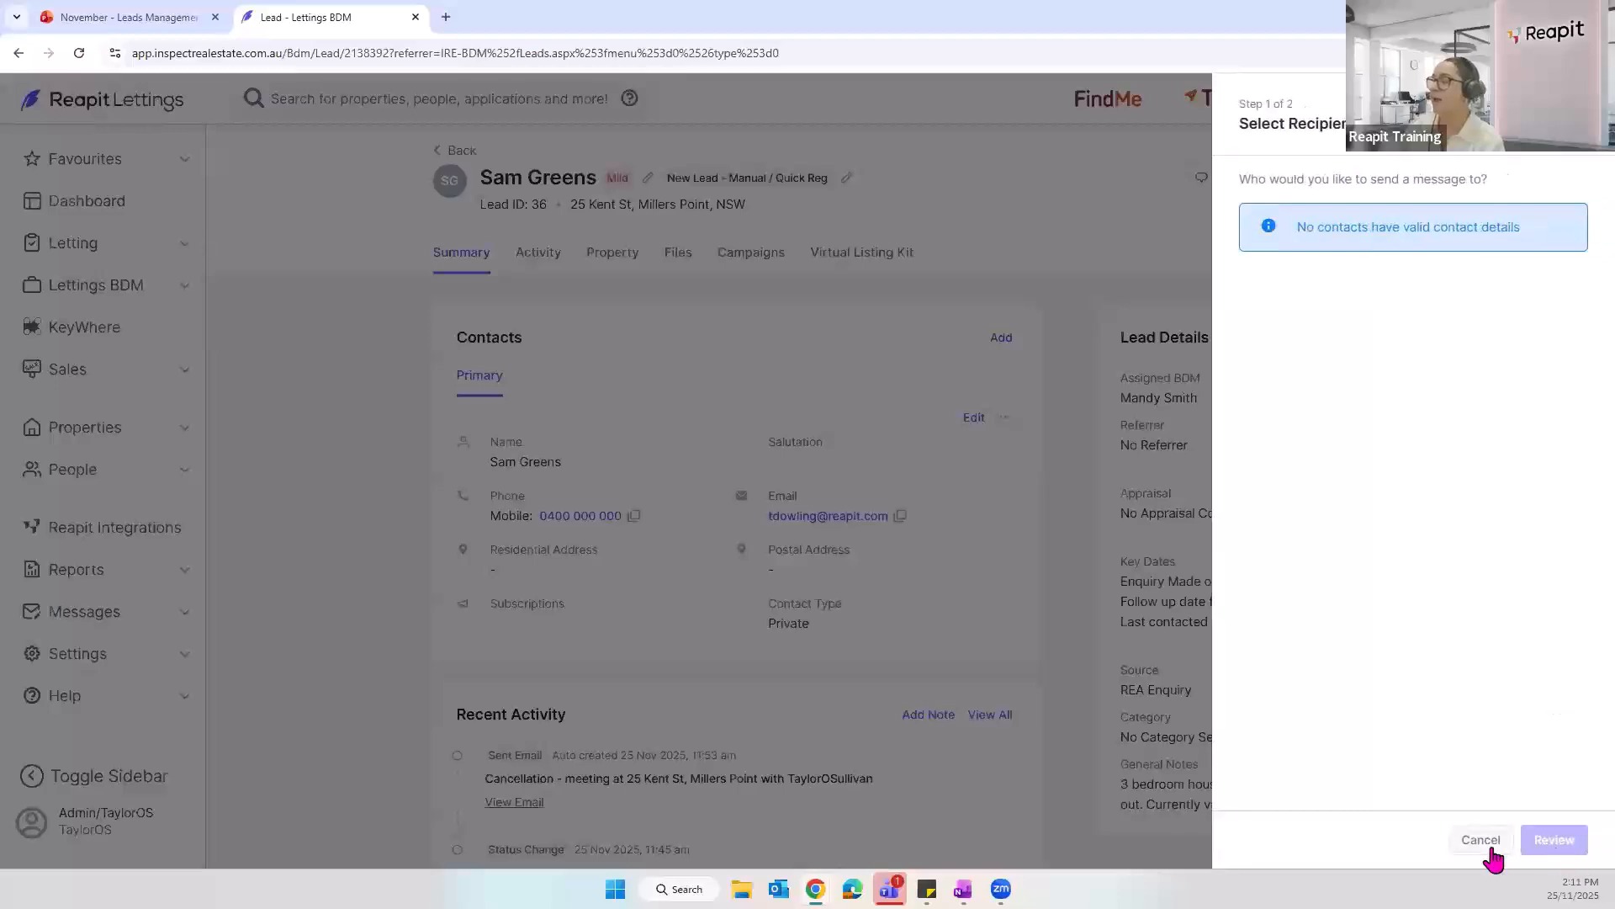
click(1481, 840)
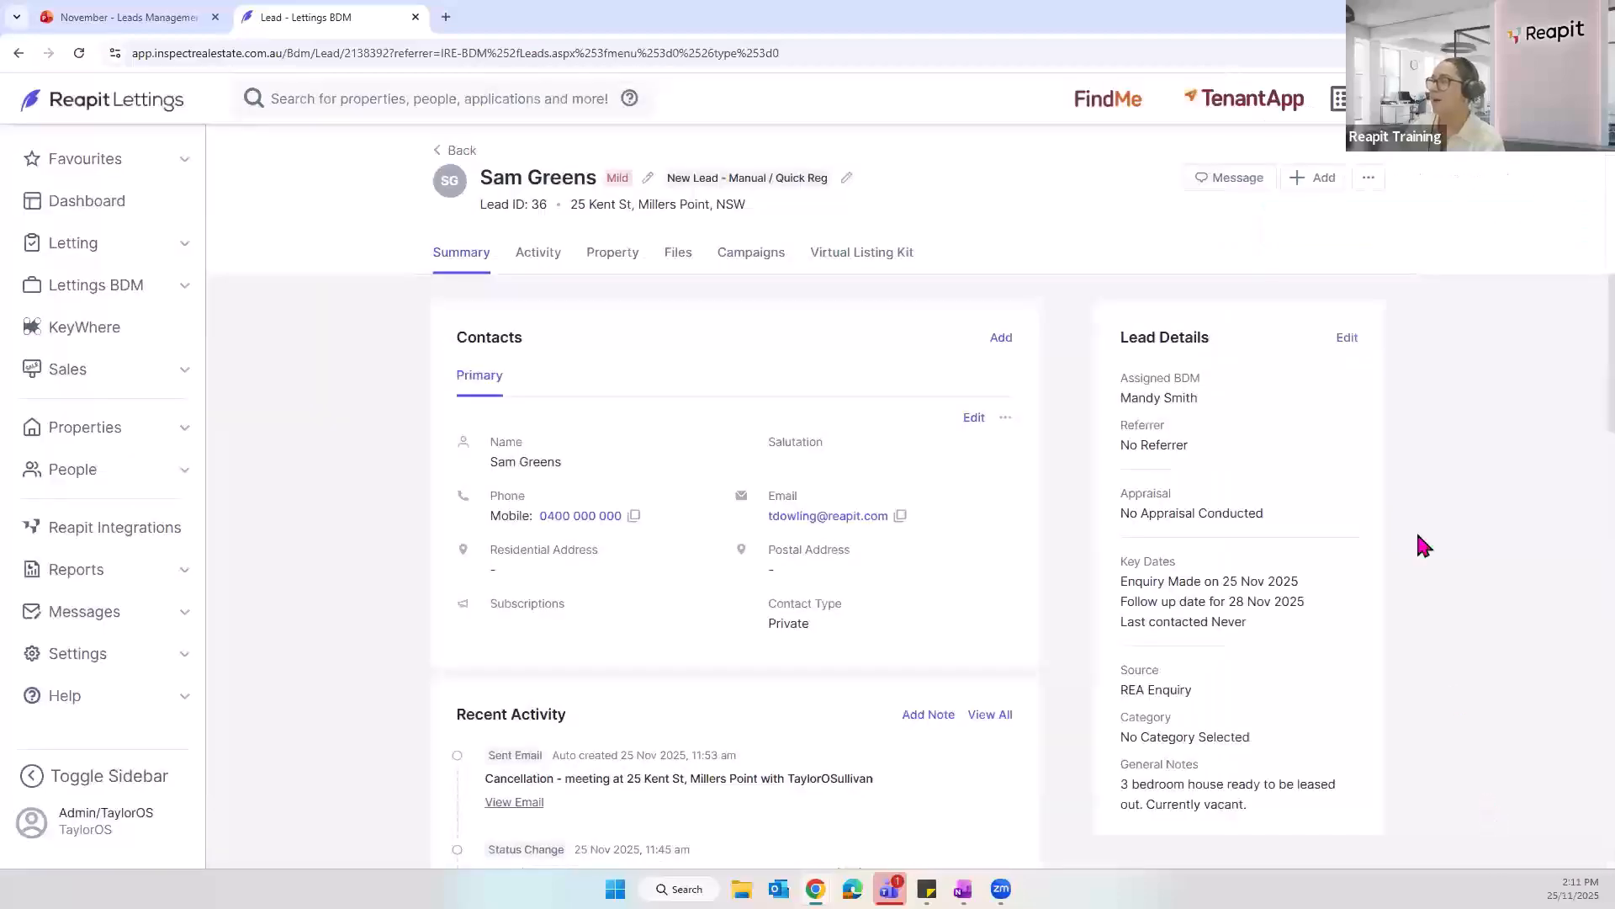
click(1330, 192)
scroll(977, 552, down, 1)
scroll(978, 551, up, 1)
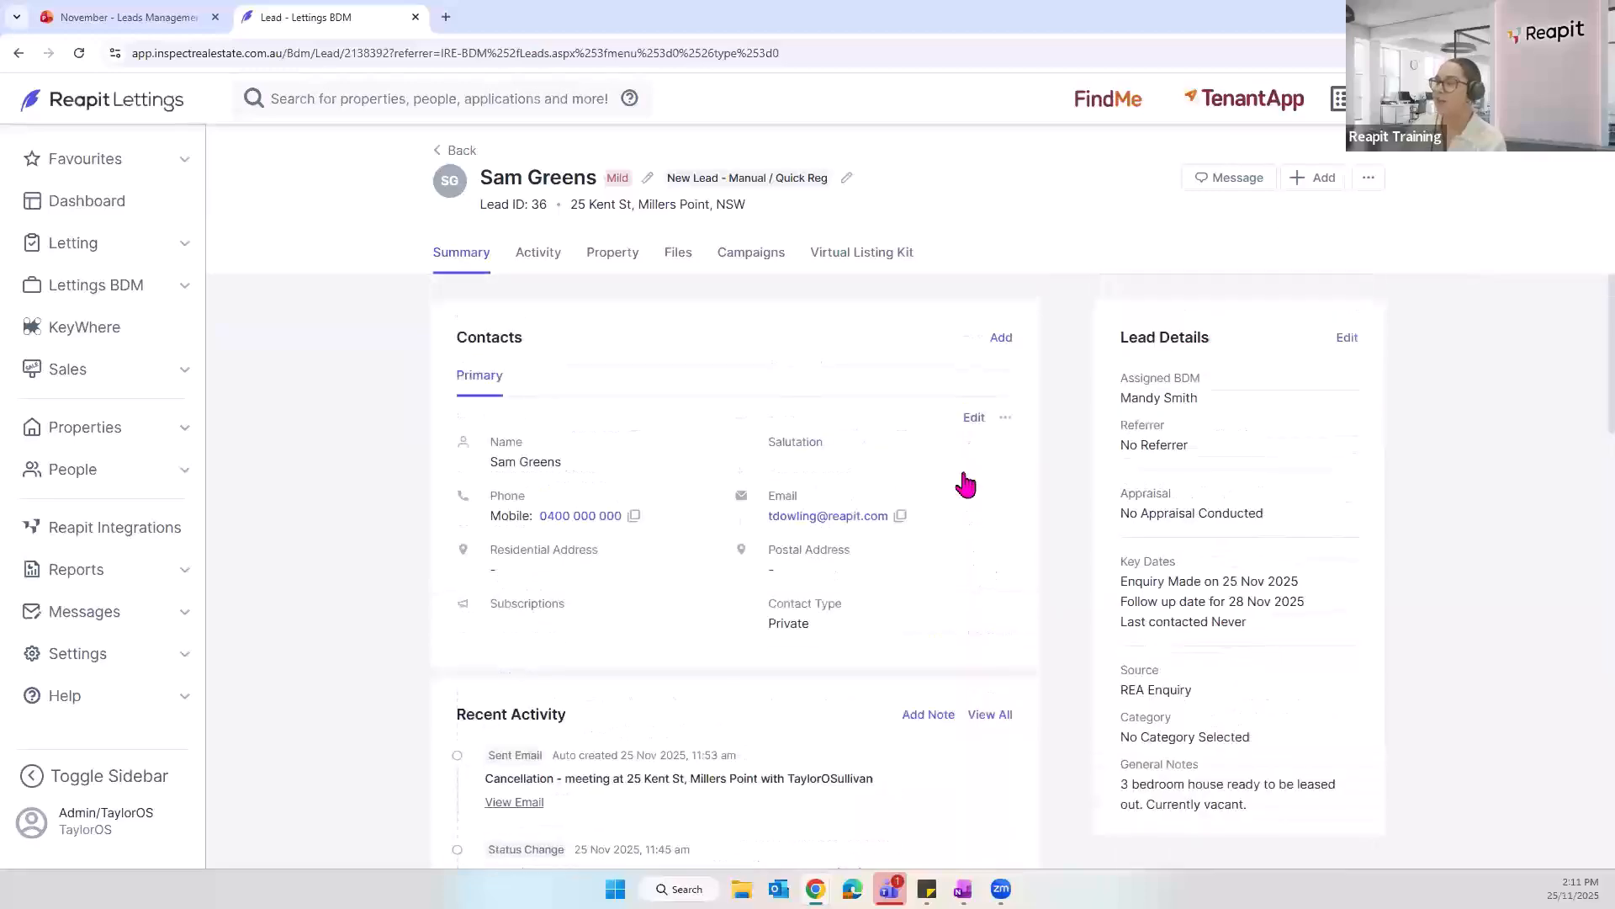
Step: Subscribe the lead's primary contact to Messages and save the contact details
click(973, 421)
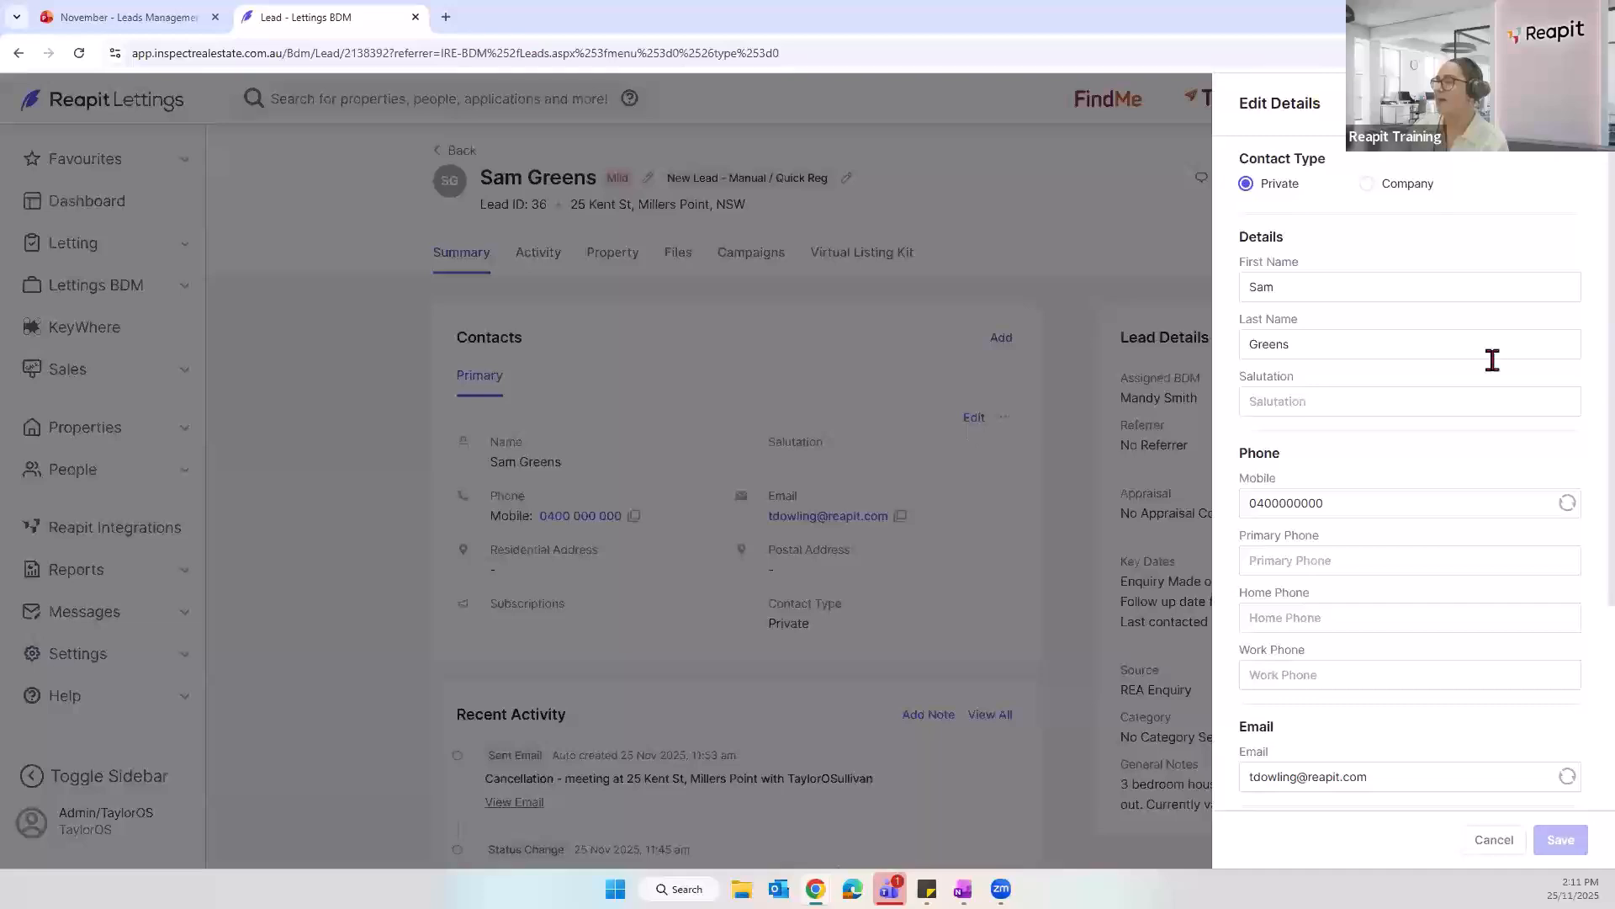
scroll(1429, 668, down, 3)
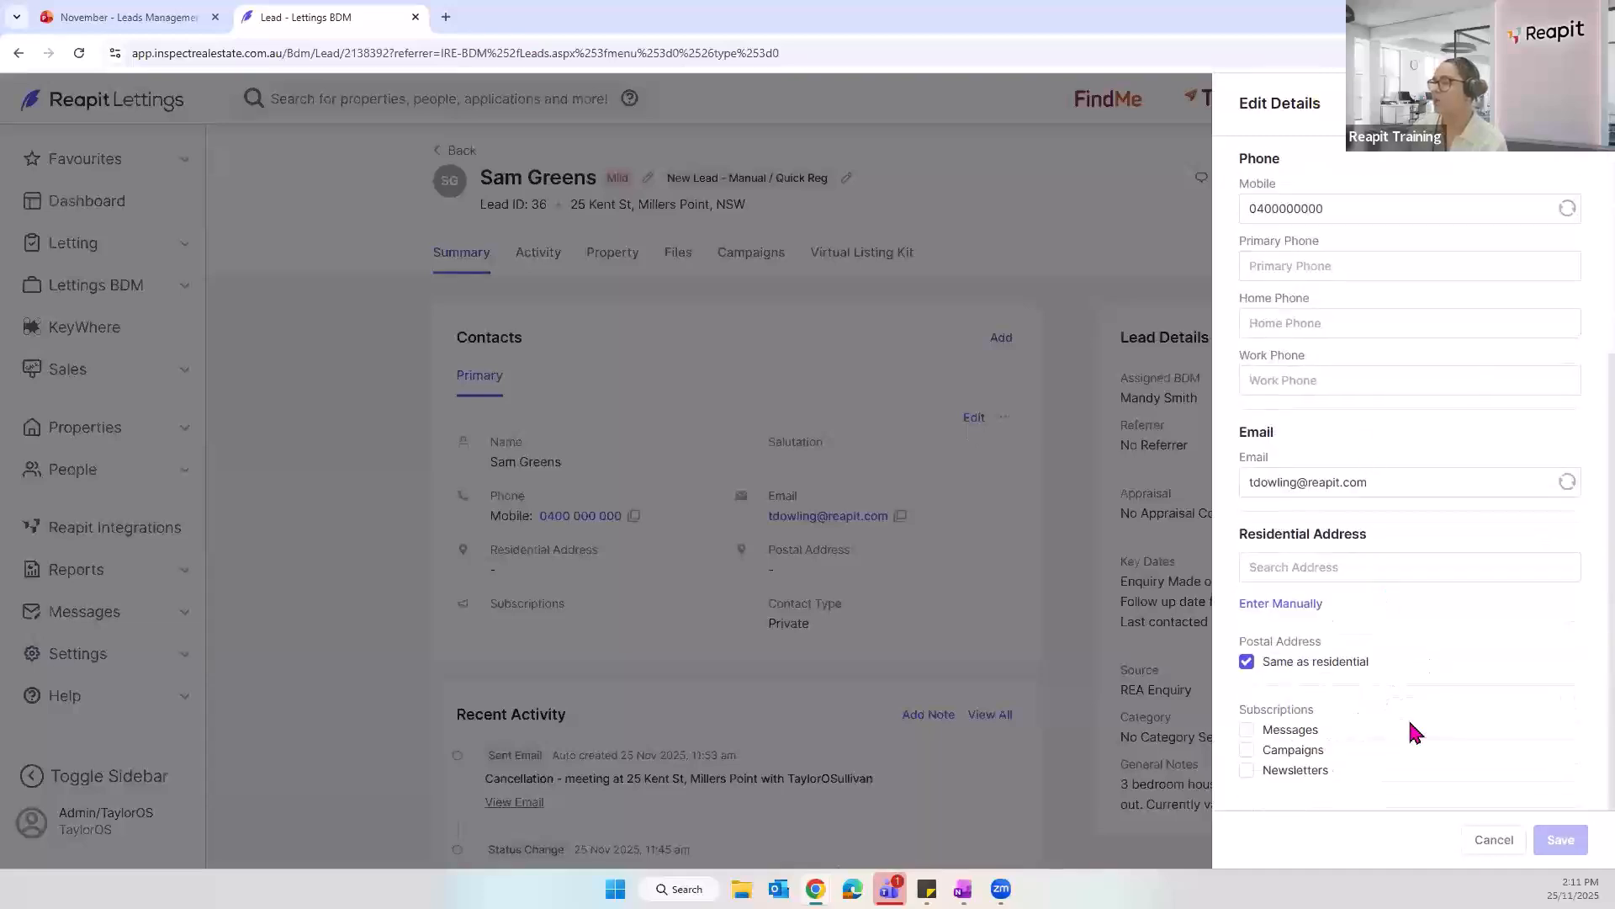
click(1308, 732)
click(1560, 841)
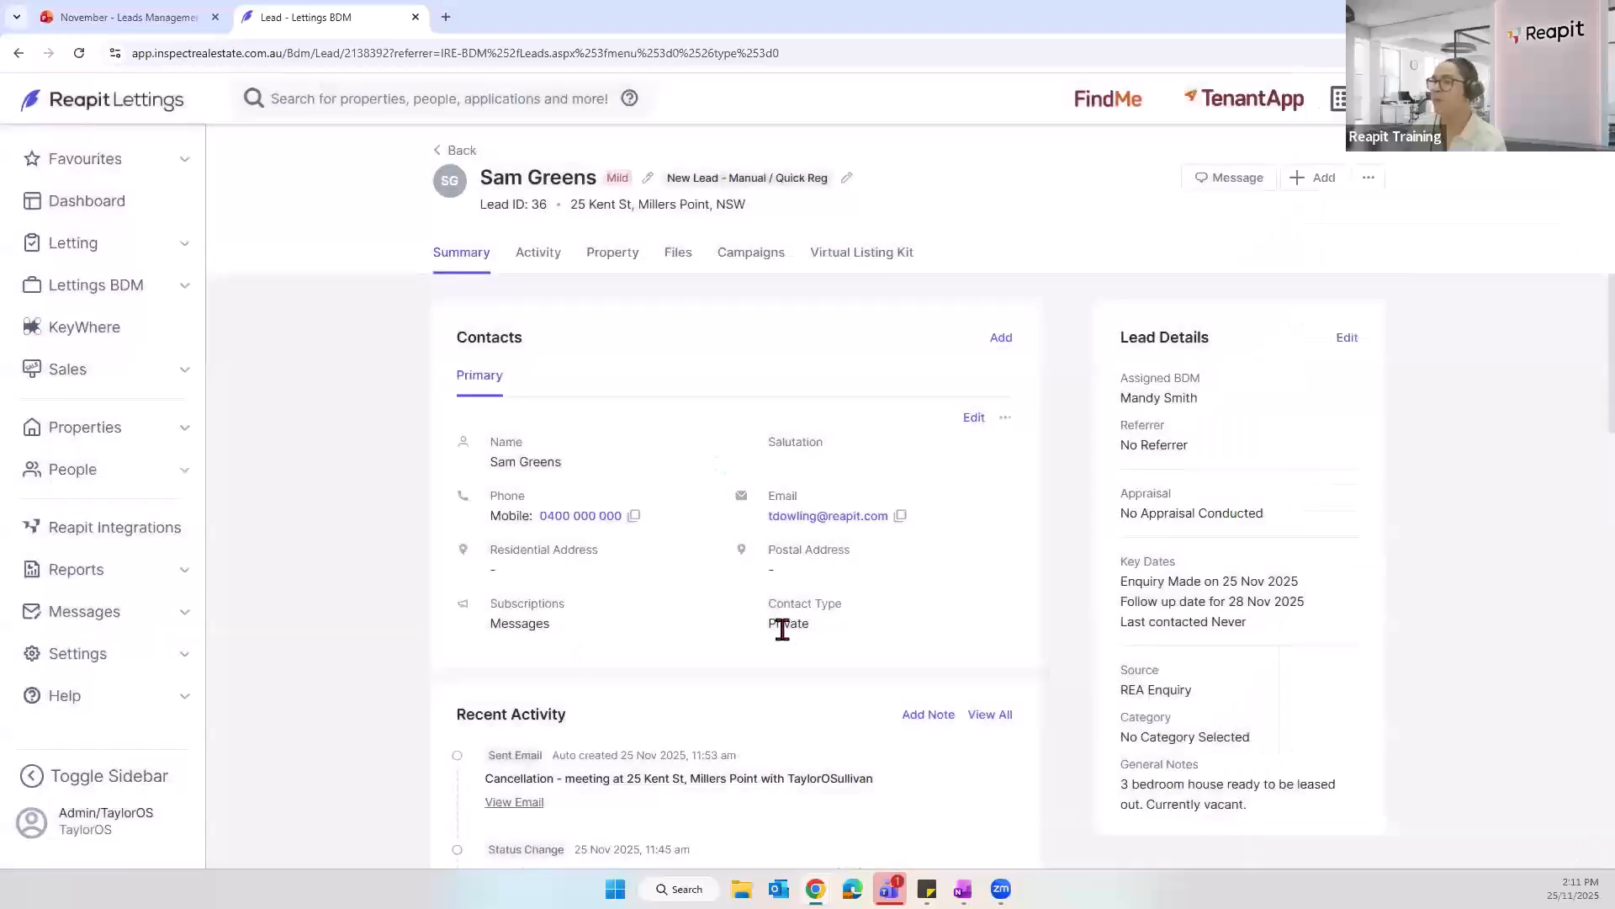
Step: Examine the Recent Activity, Linked Leads, Appraisals, Enquiries and Lead Answers sections of the lead's summary
scroll(783, 627, down, 3)
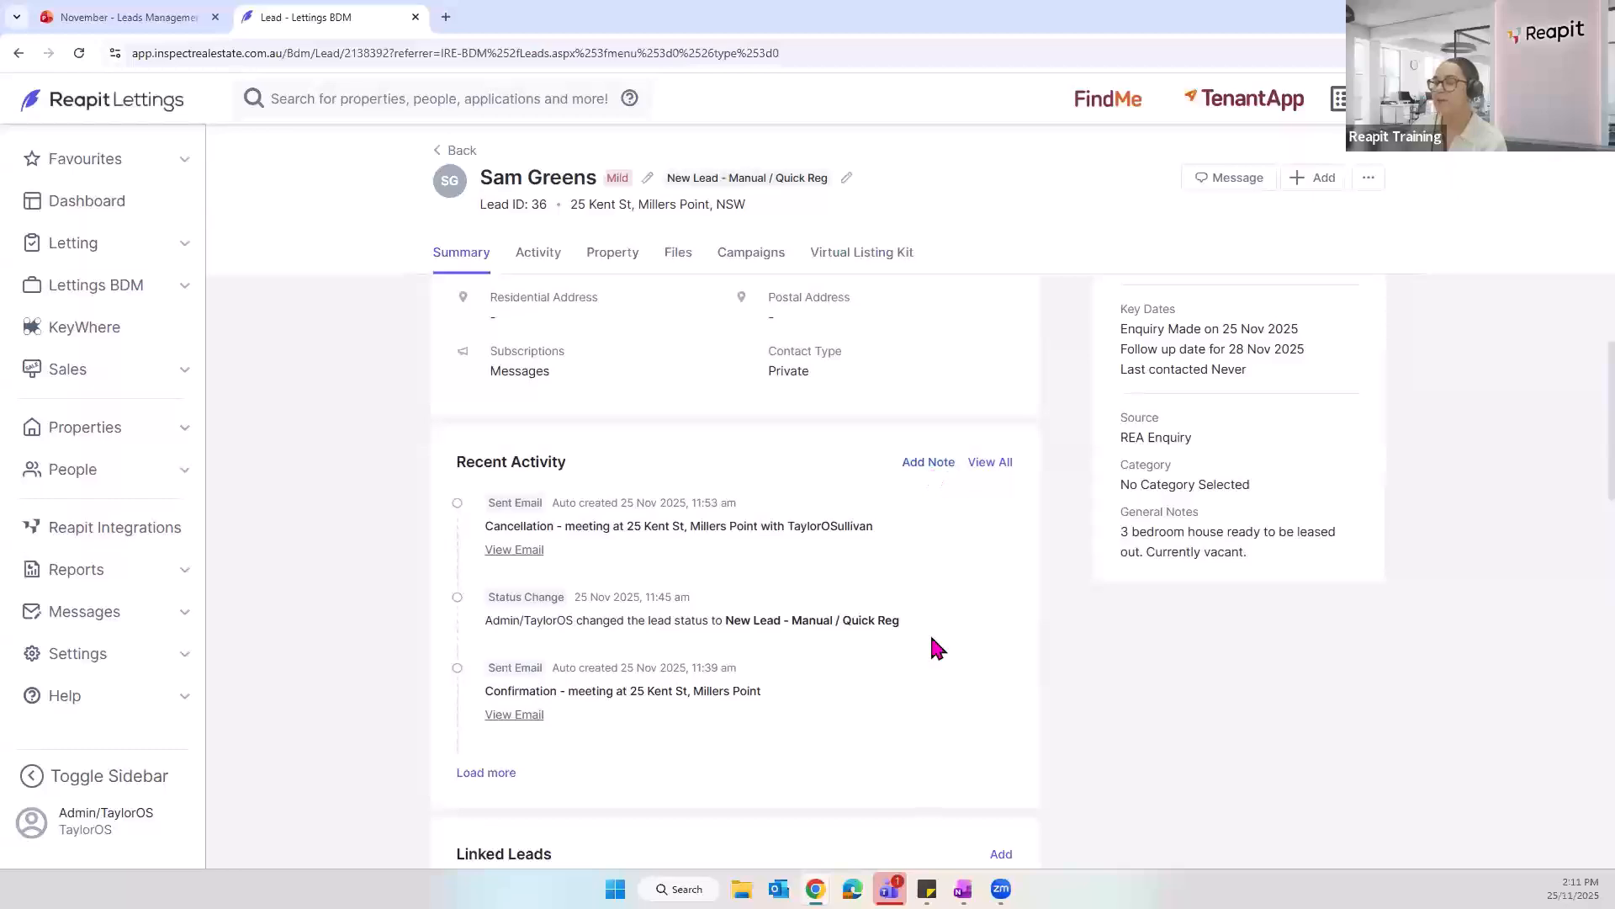
scroll(929, 648, down, 4)
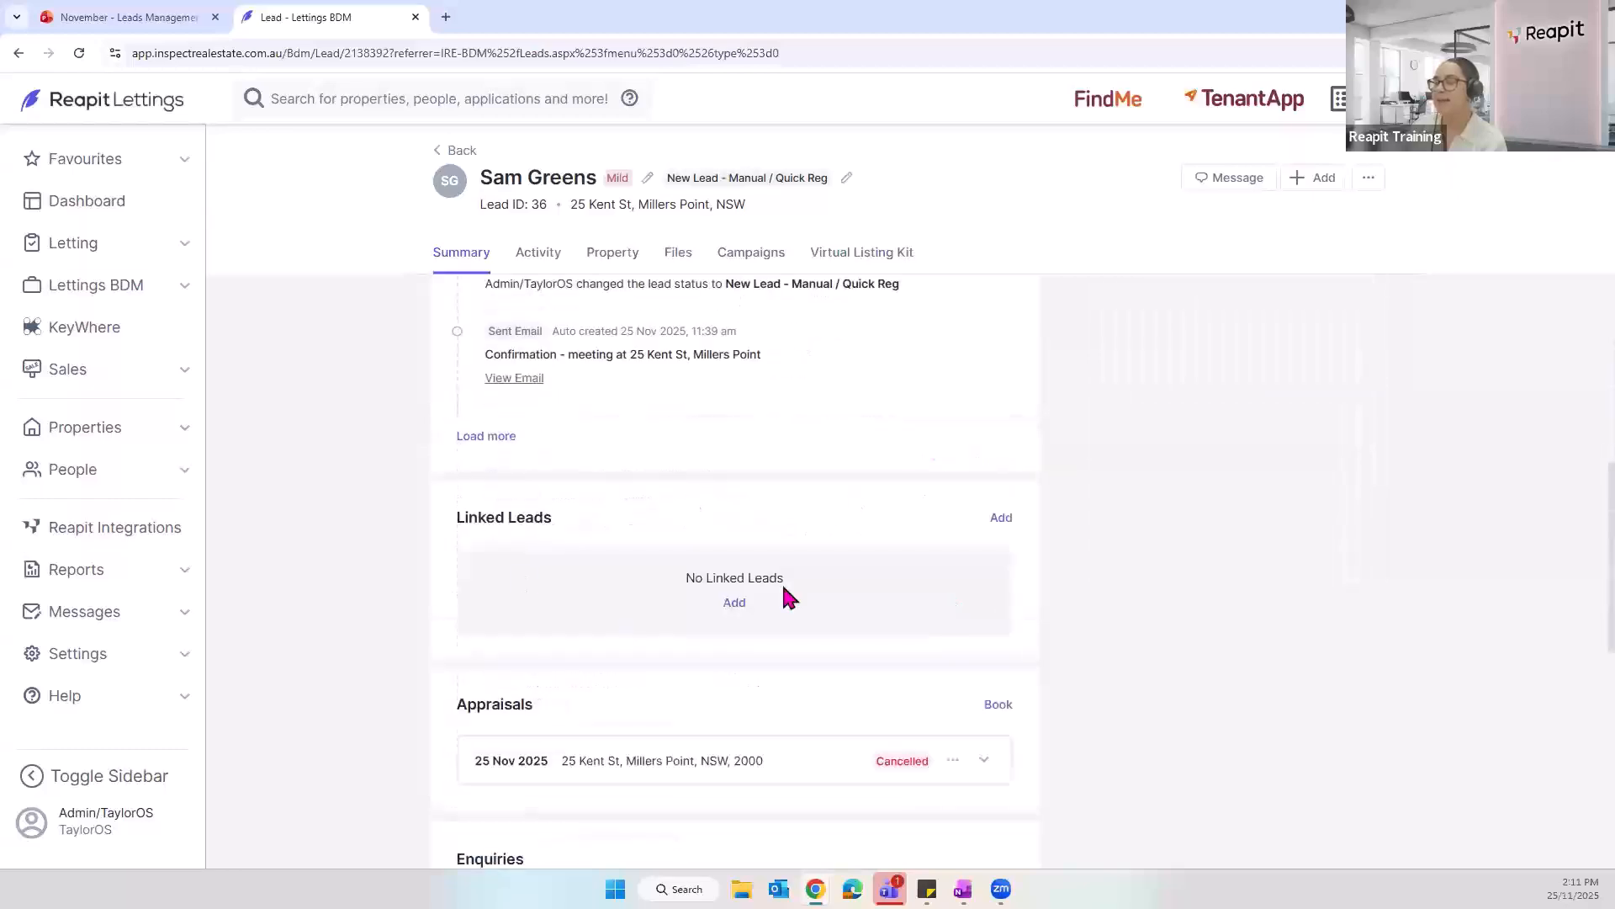
scroll(858, 588, down, 2)
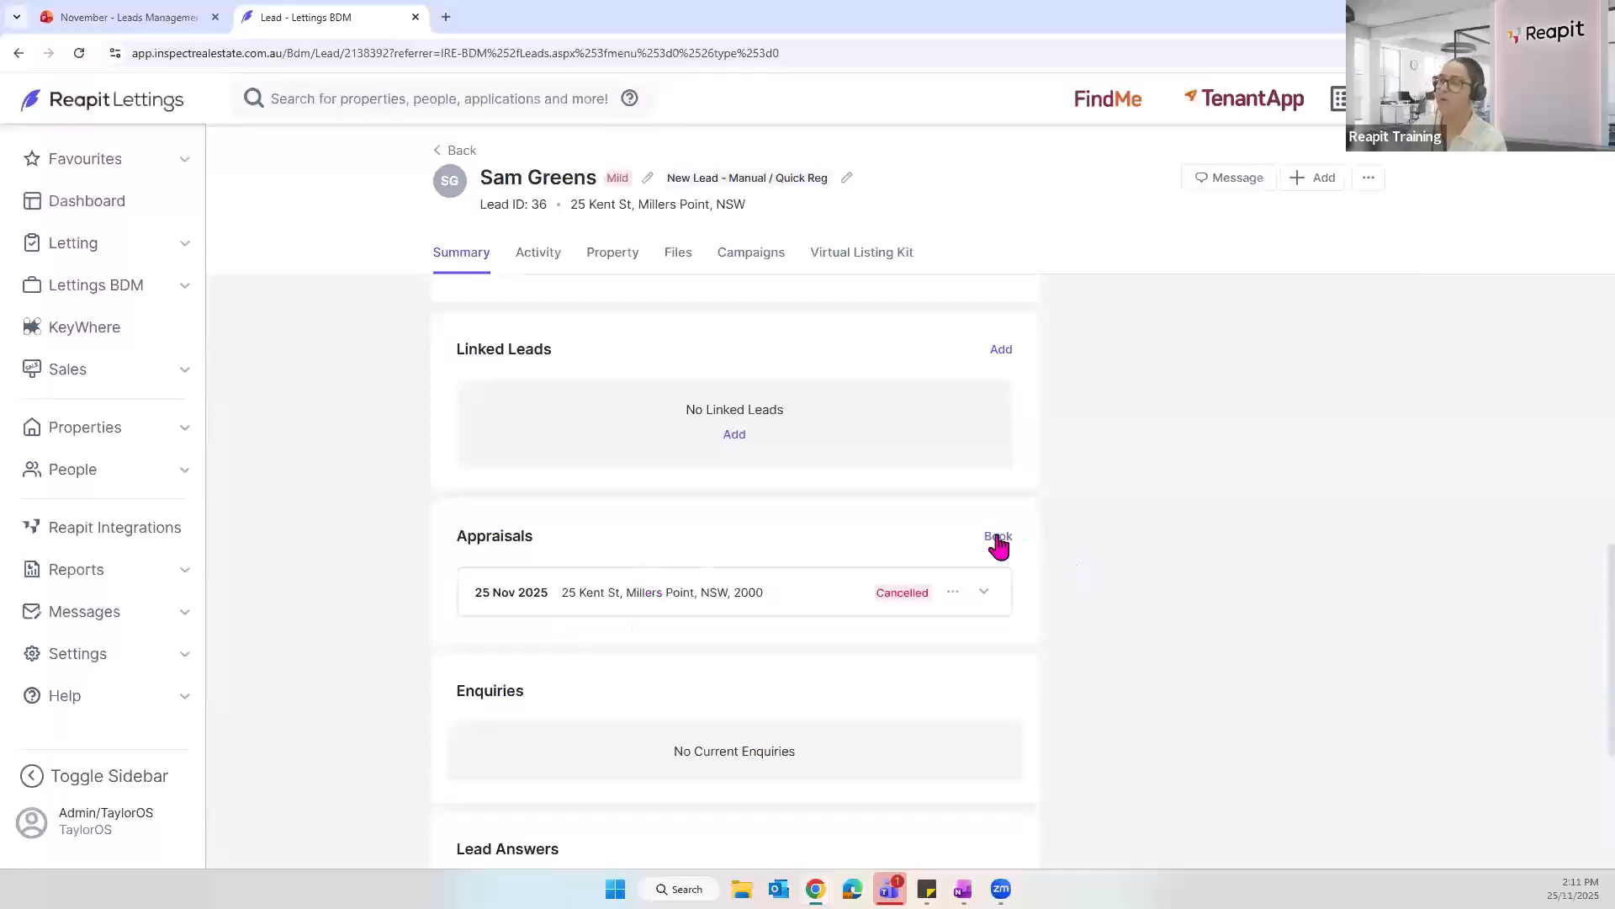
scroll(1026, 594, down, 1)
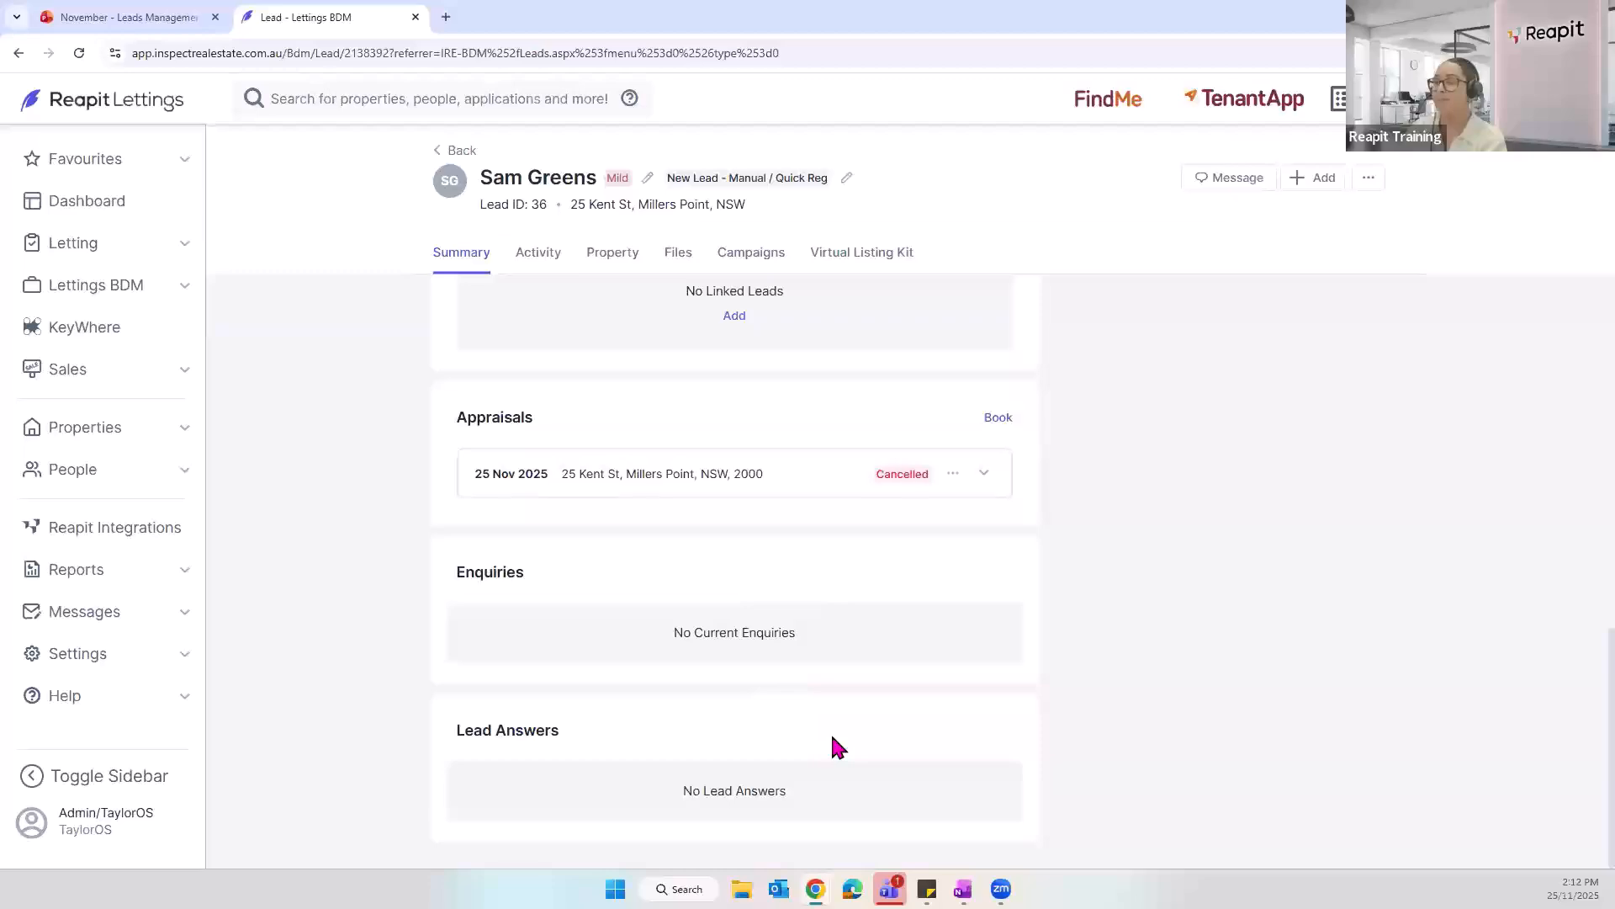
Step: Review the lead's full Activity history and the property information recorded for the lead
scroll(1069, 623, up, 10)
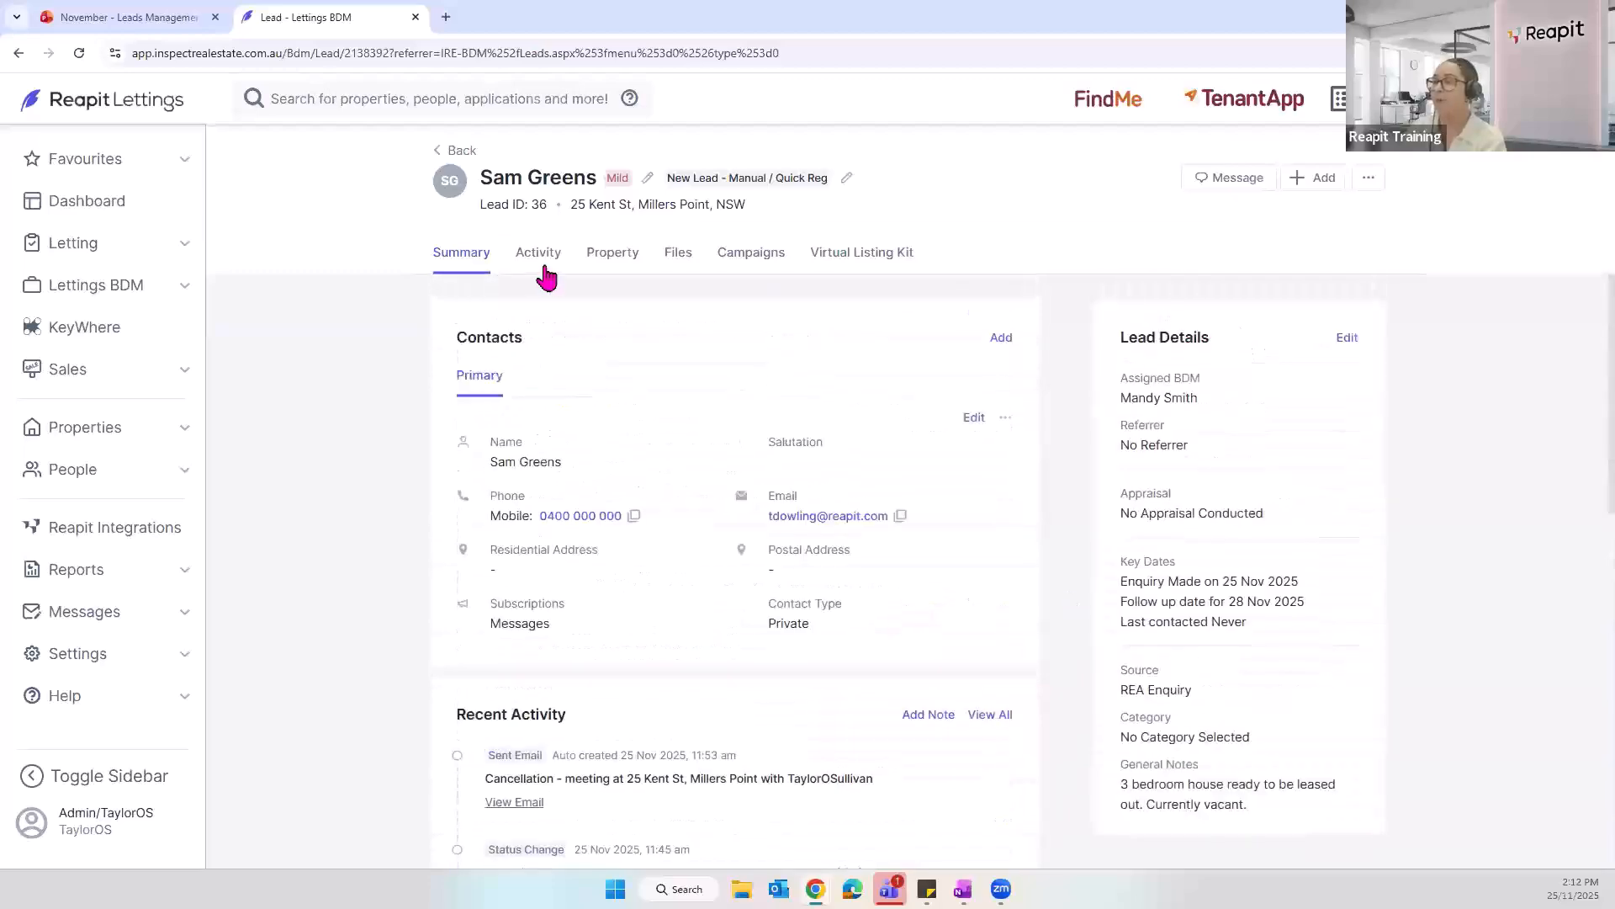
click(548, 255)
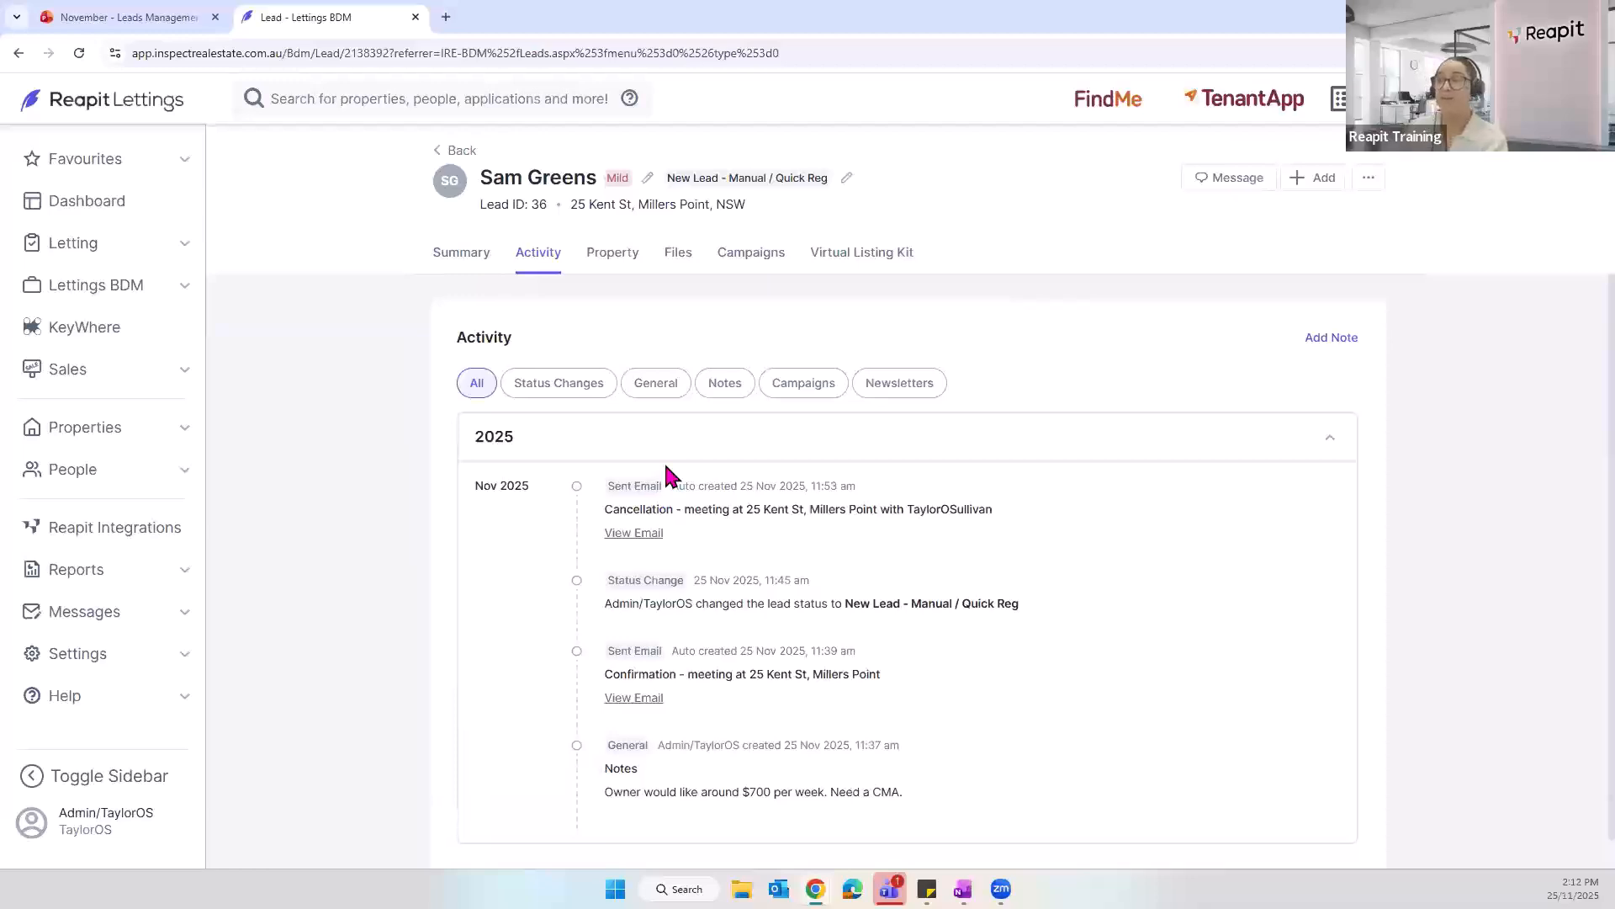
click(620, 258)
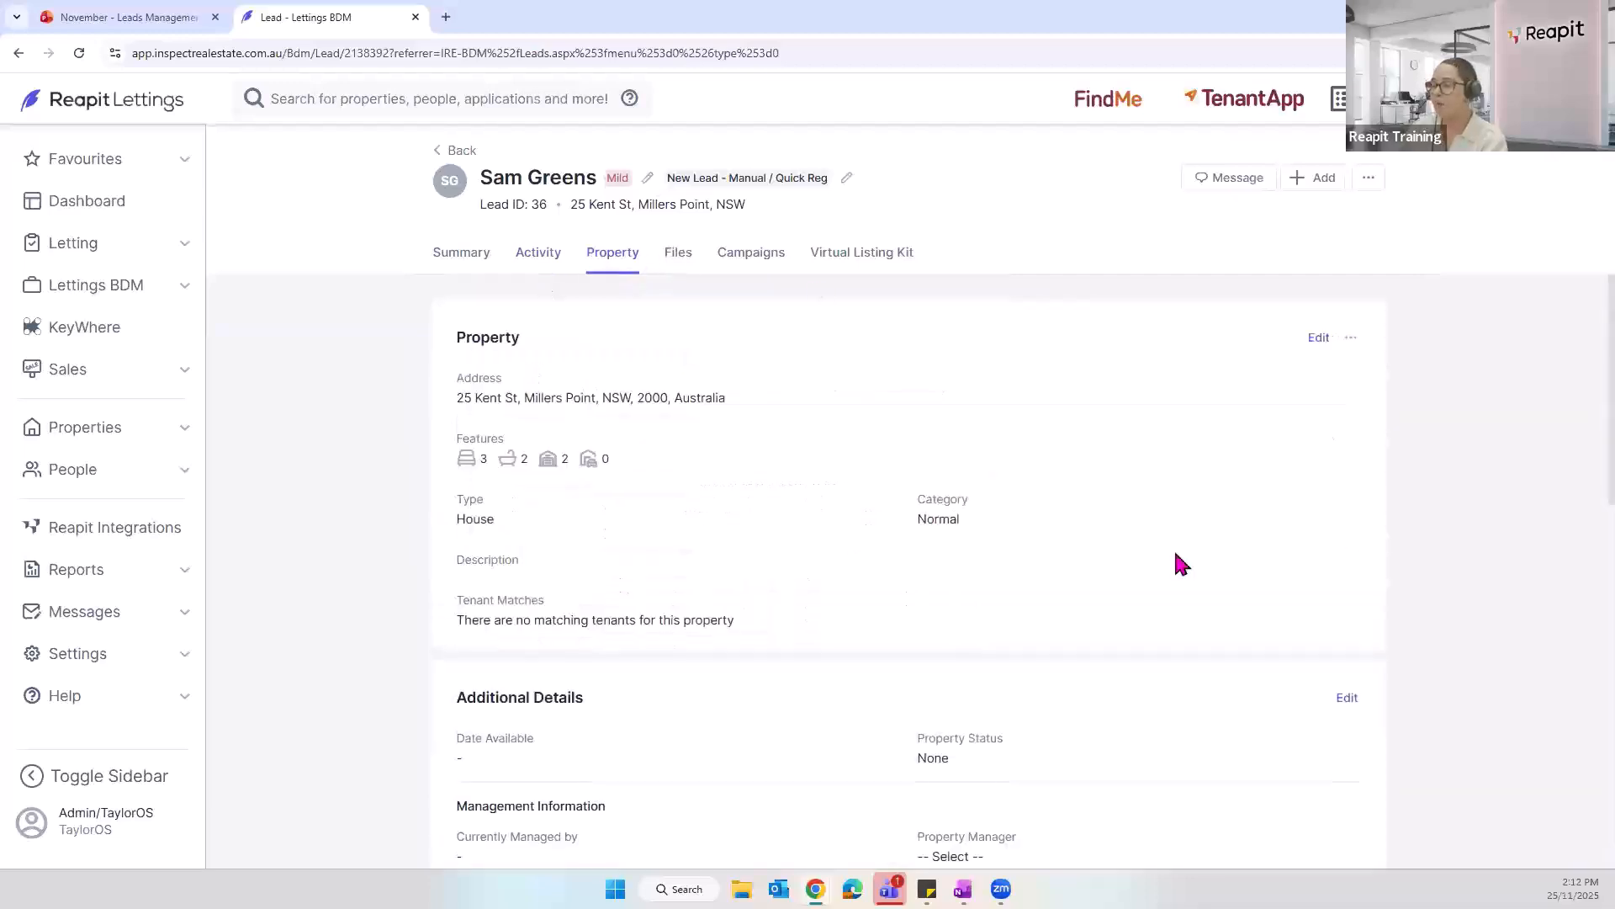
scroll(1186, 482, down, 3)
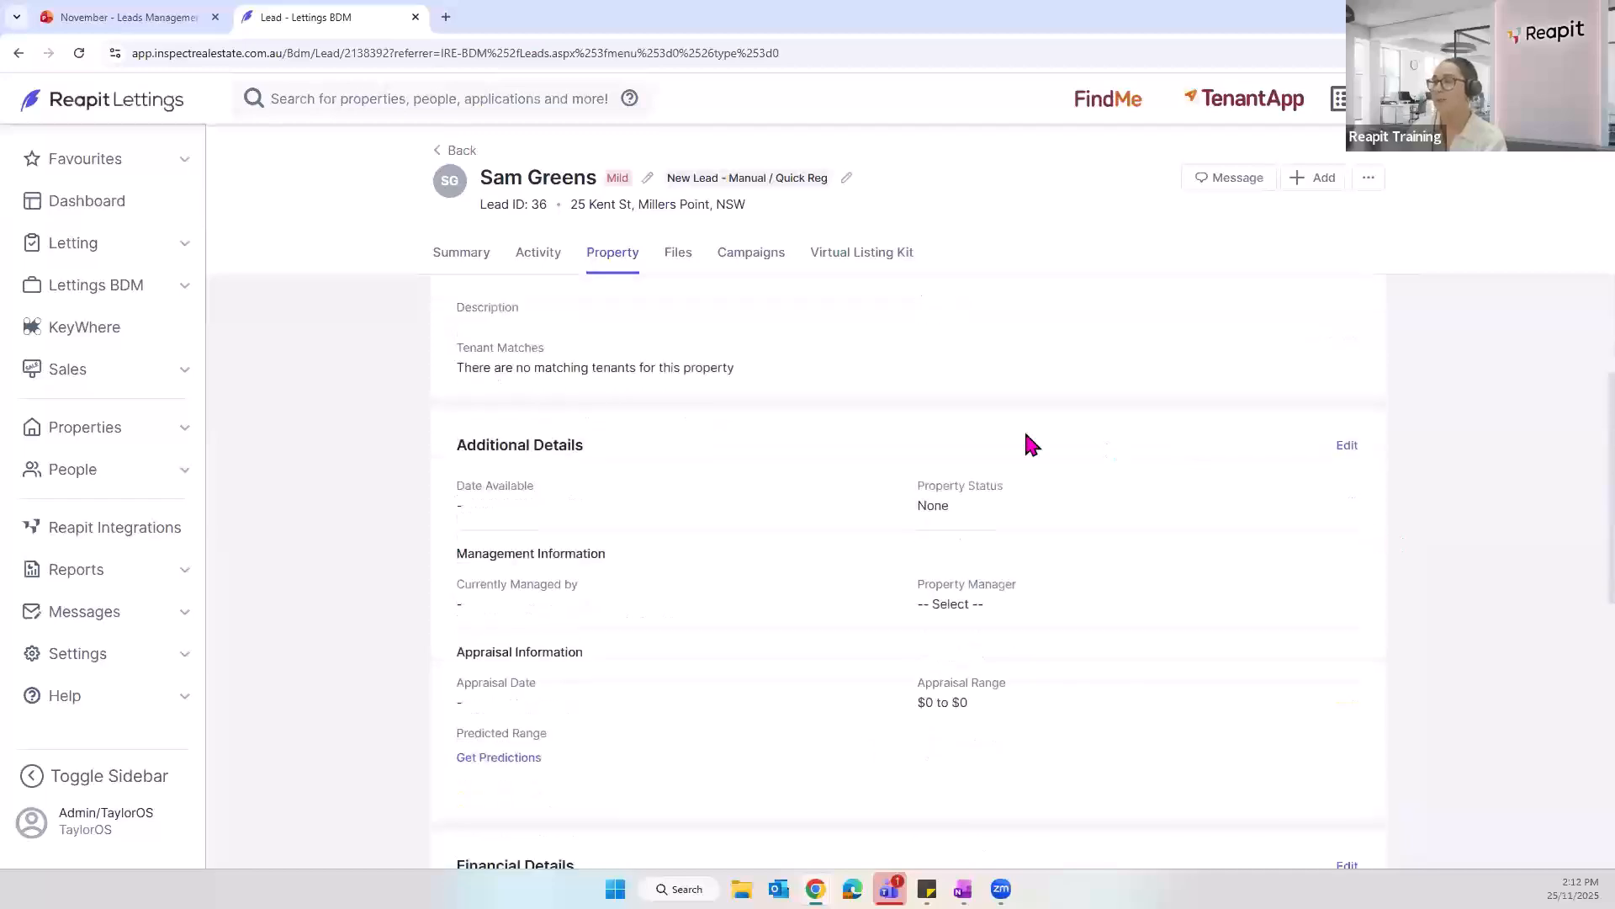
Step: Try the Vacant property status in the lead's Additional Details and discard the edit
click(1350, 448)
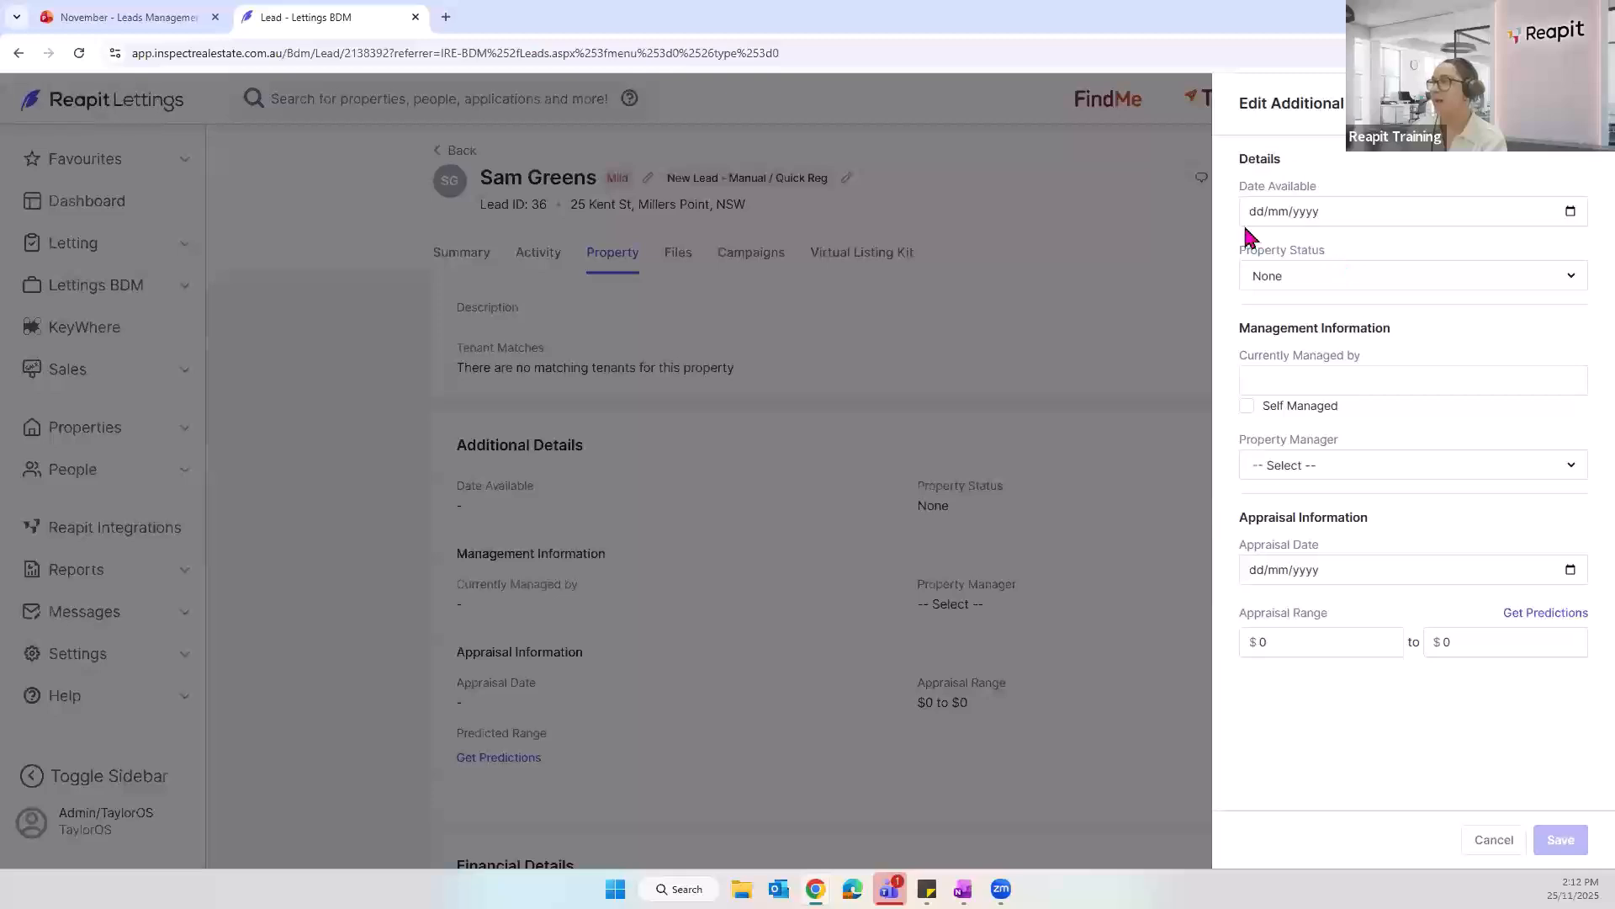
click(1337, 280)
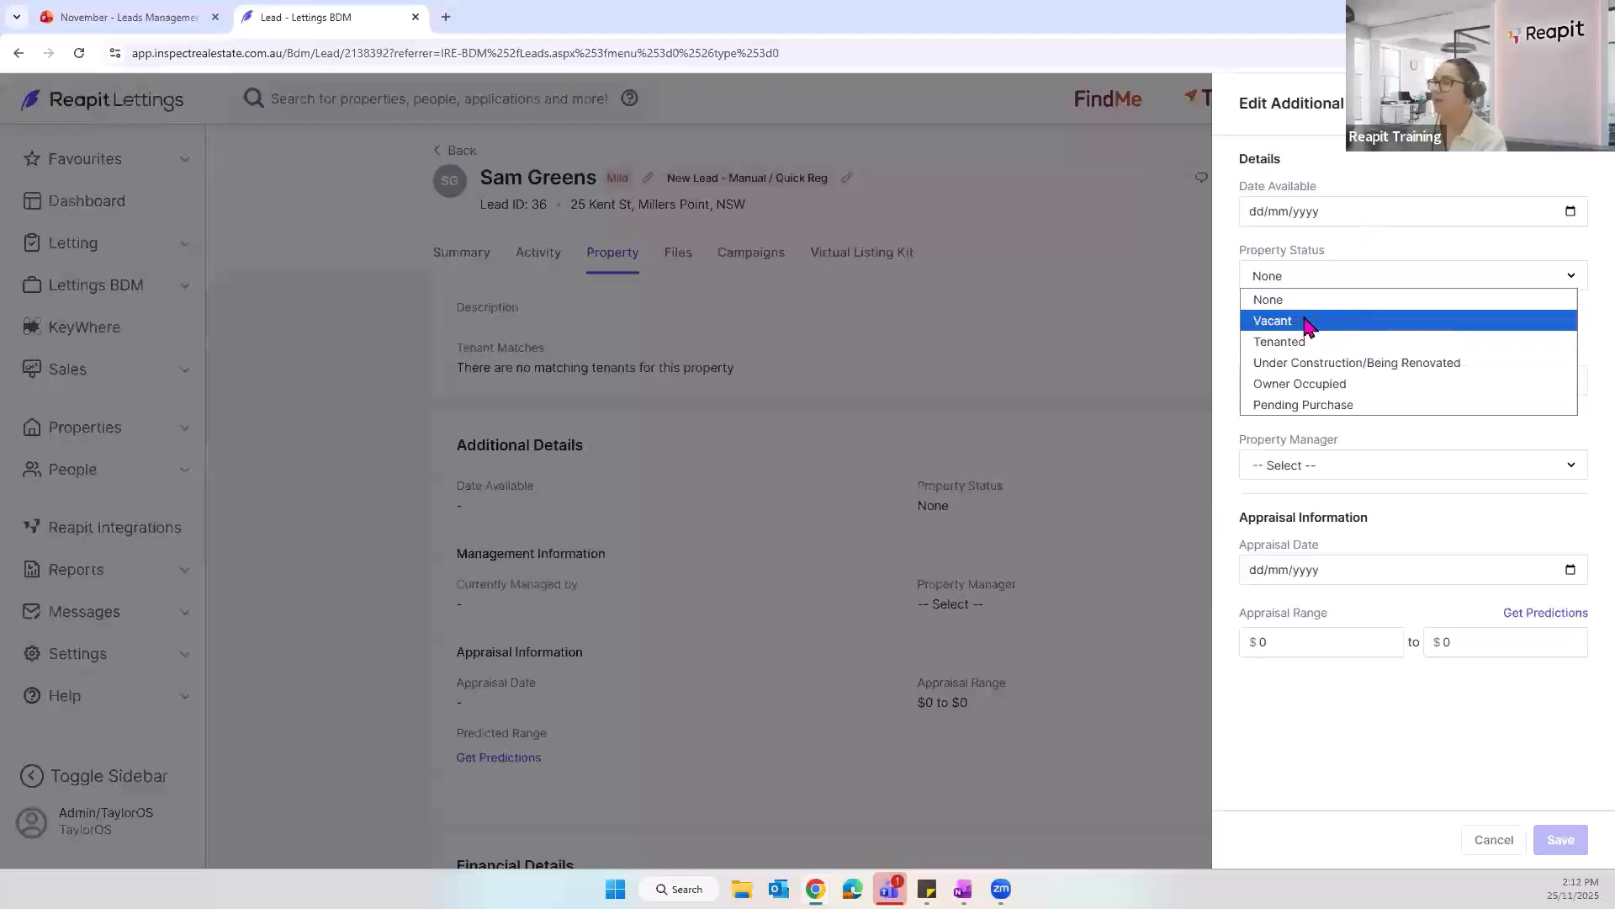
click(1308, 327)
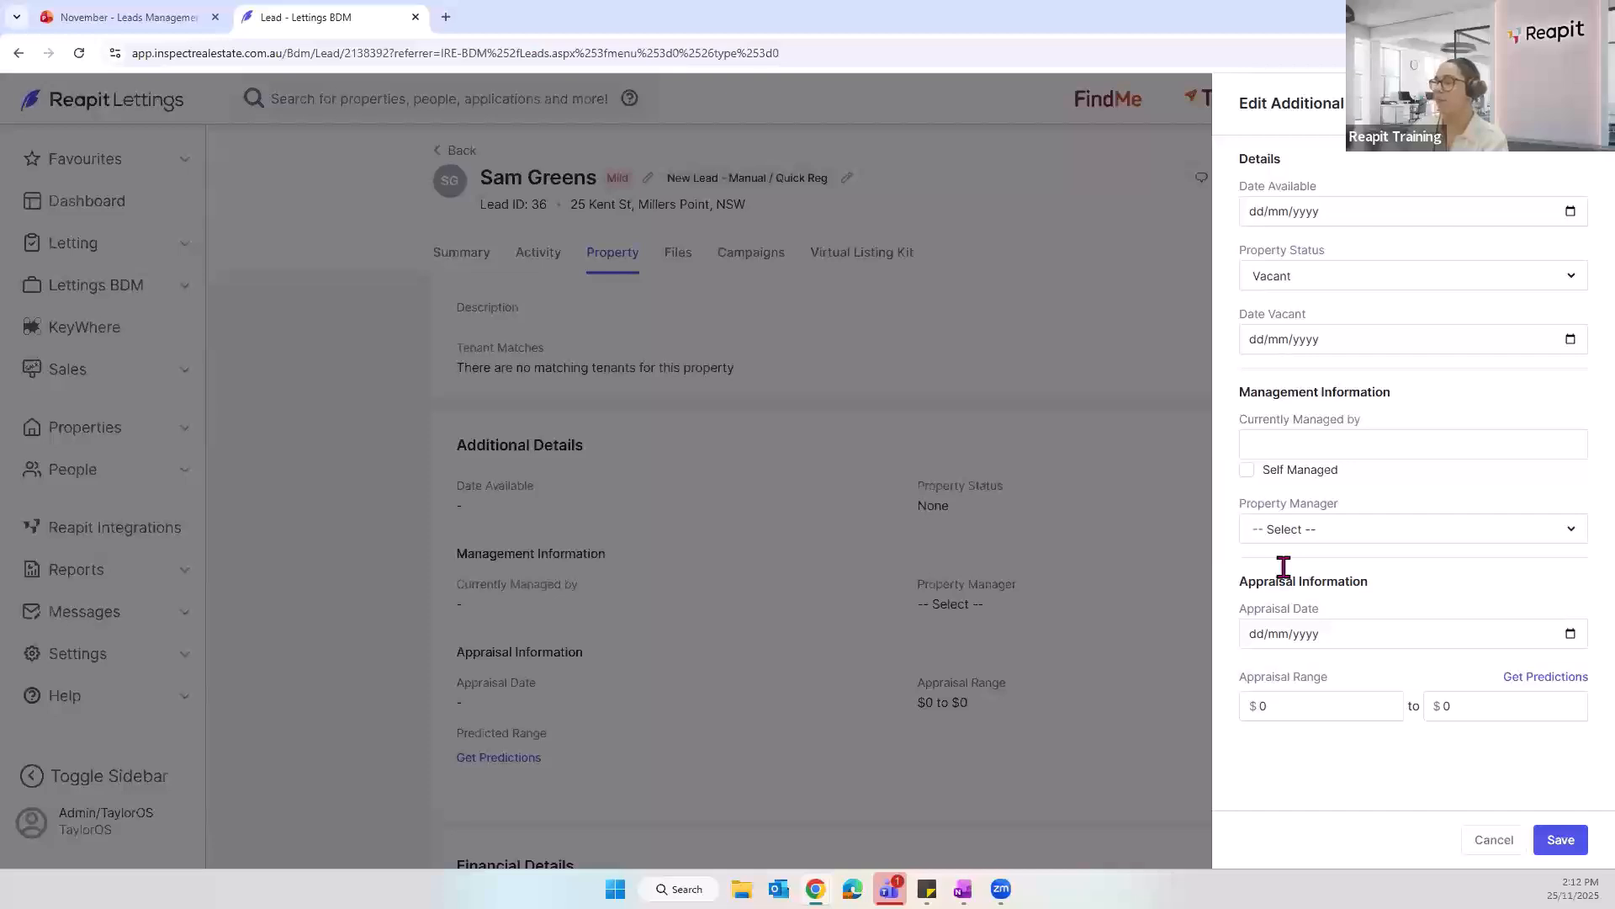
click(1499, 842)
Step: Apply the ideal values to the fees in the lead's Financial Details and cancel the edit without saving
scroll(1417, 765, down, 5)
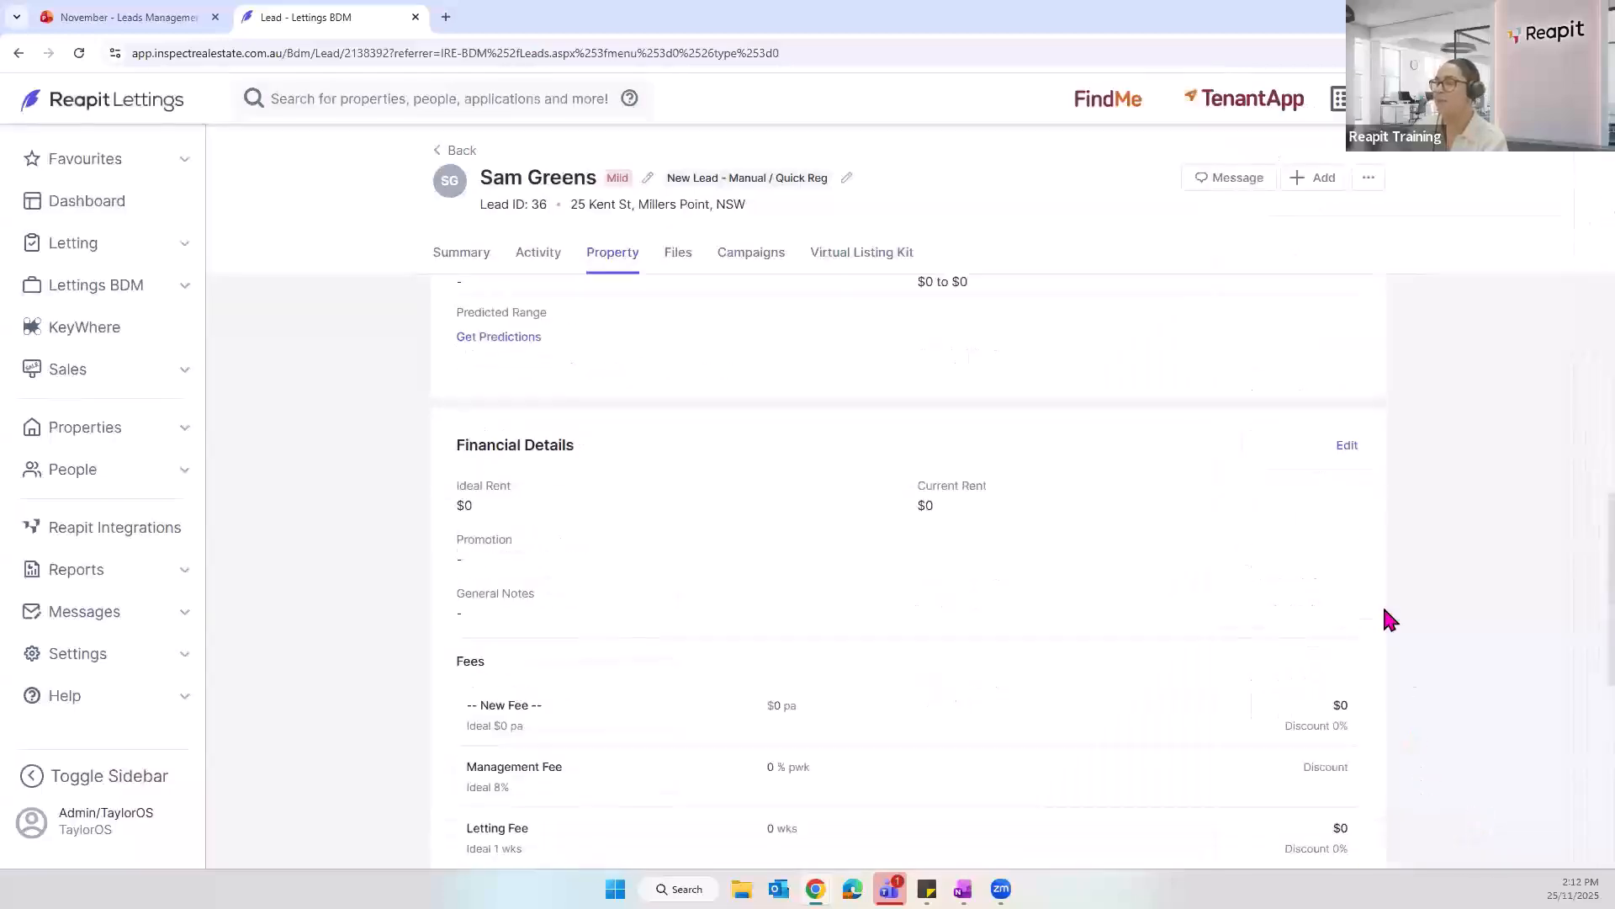
scroll(1338, 505, down, 2)
scroll(1346, 392, up, 1)
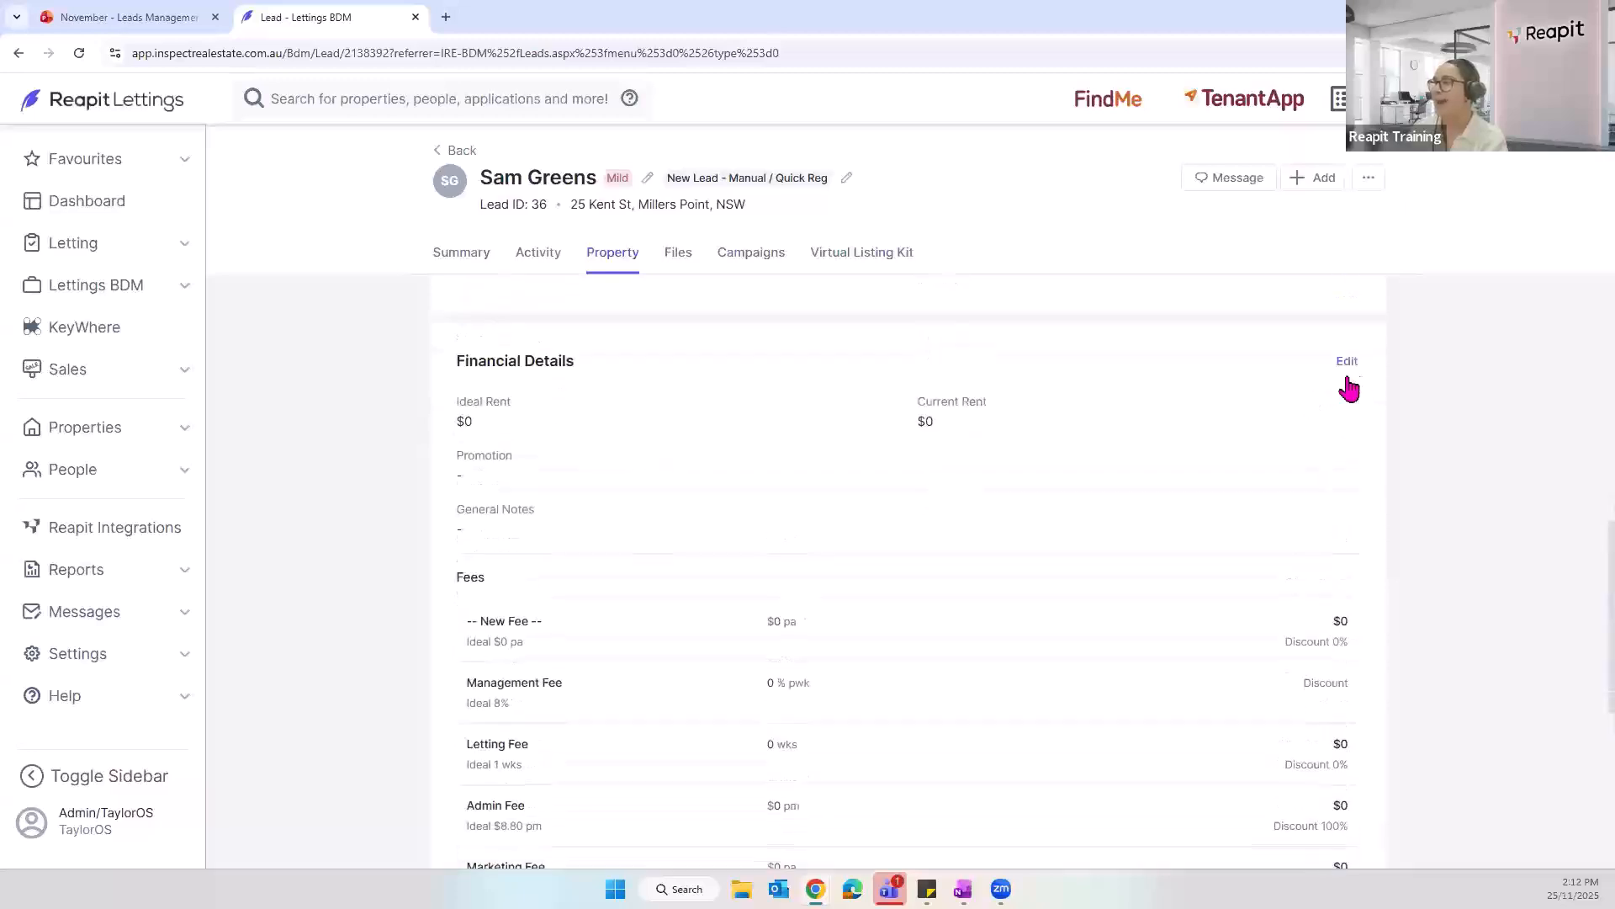
click(1347, 362)
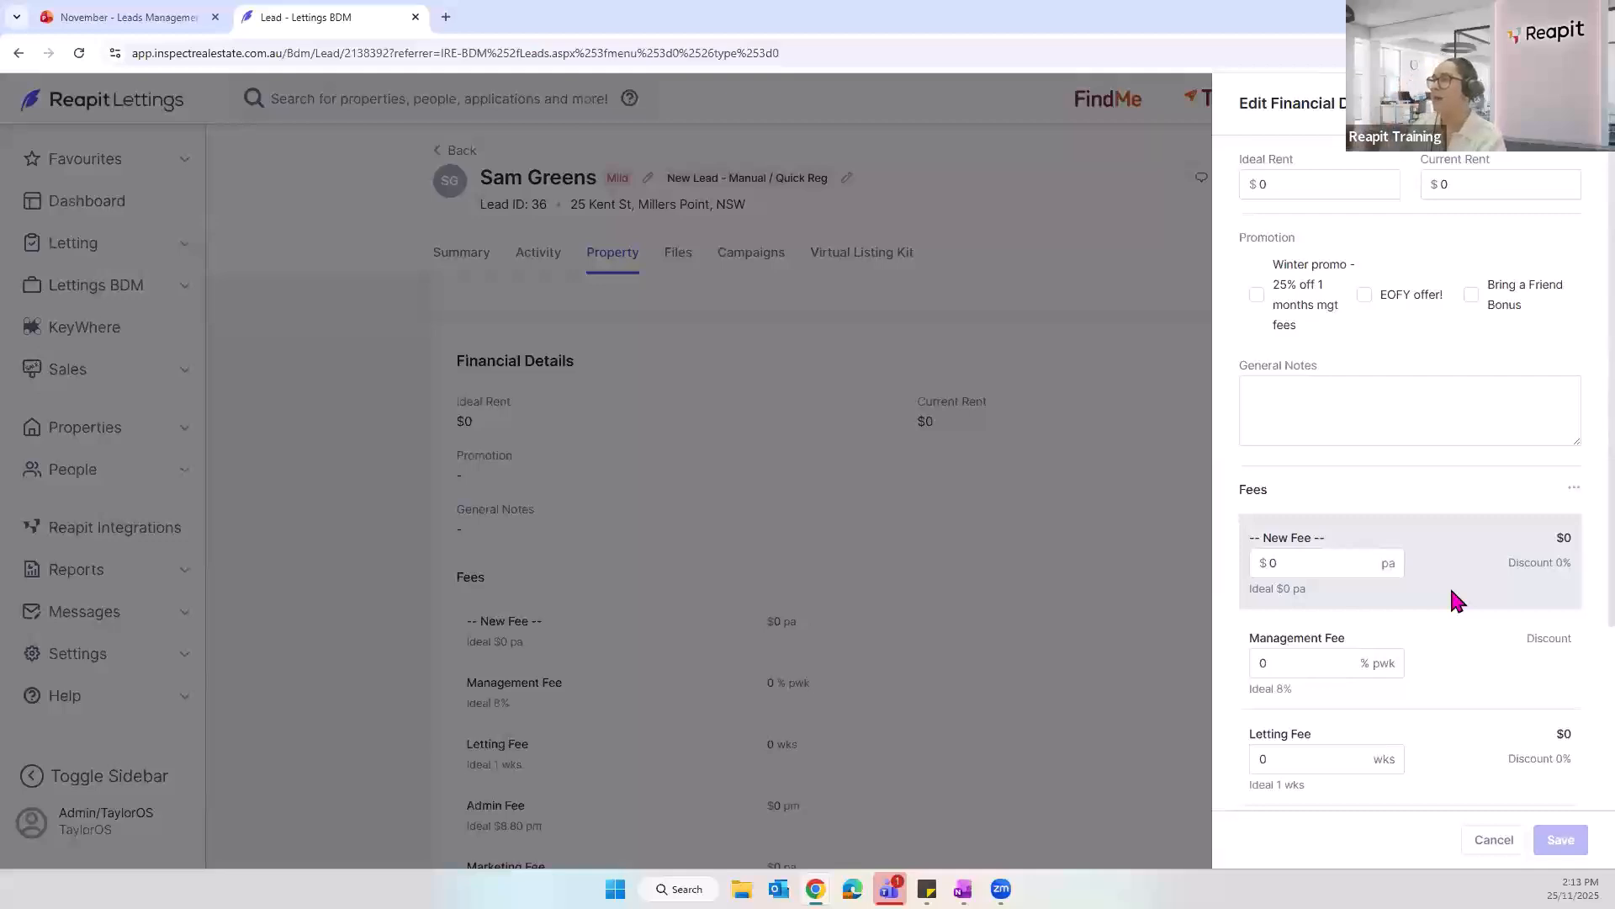
click(1574, 488)
click(1573, 493)
click(1573, 492)
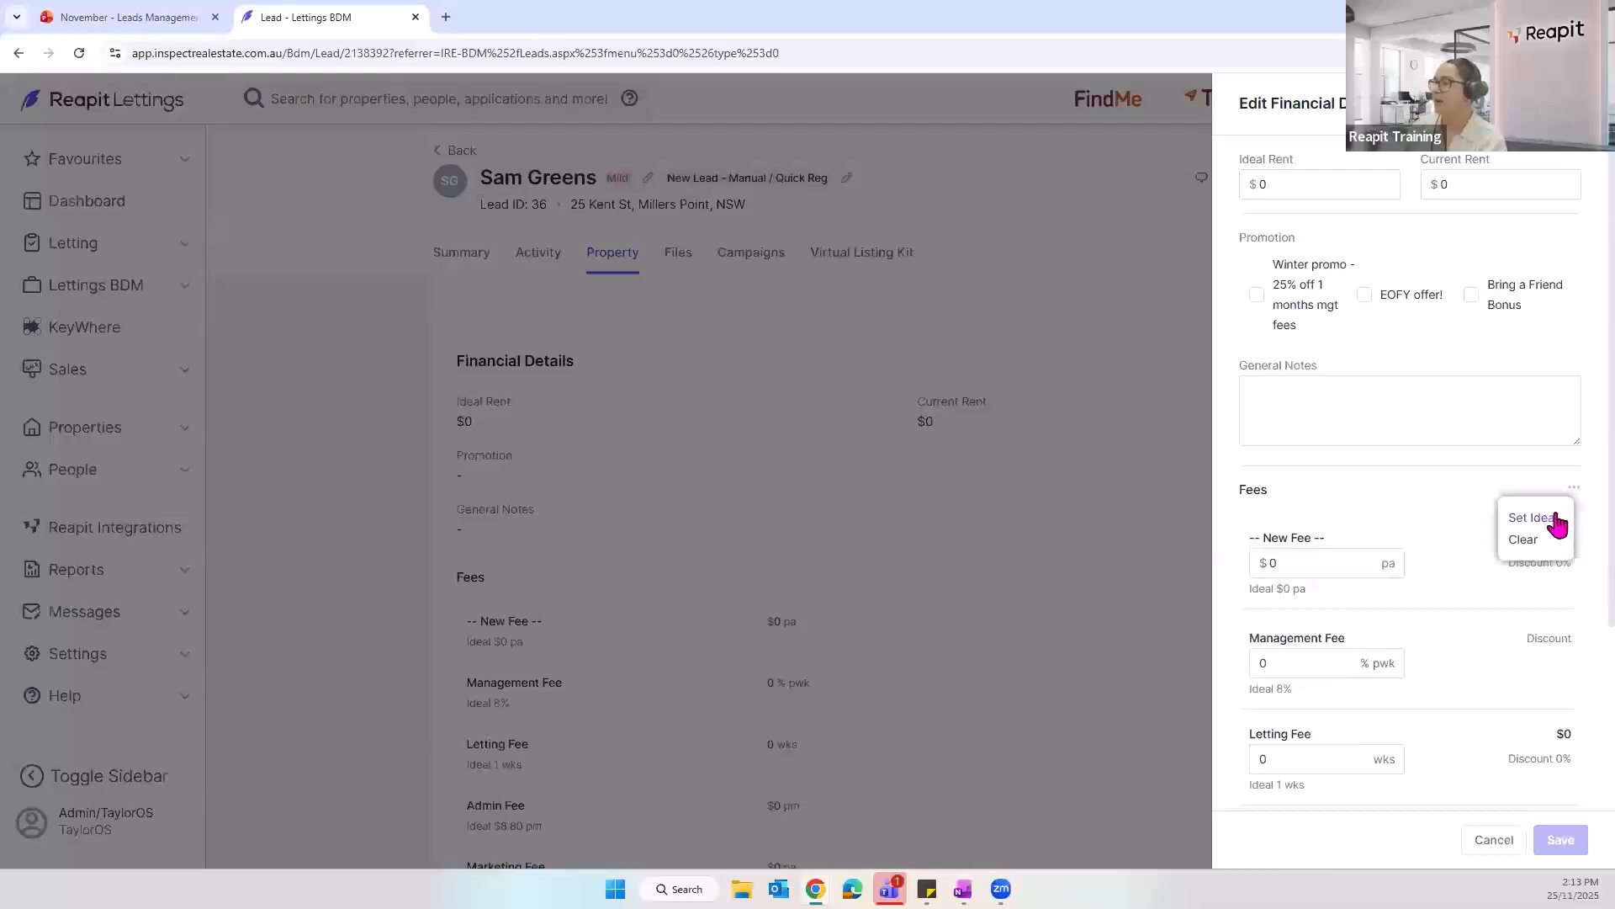
click(1535, 522)
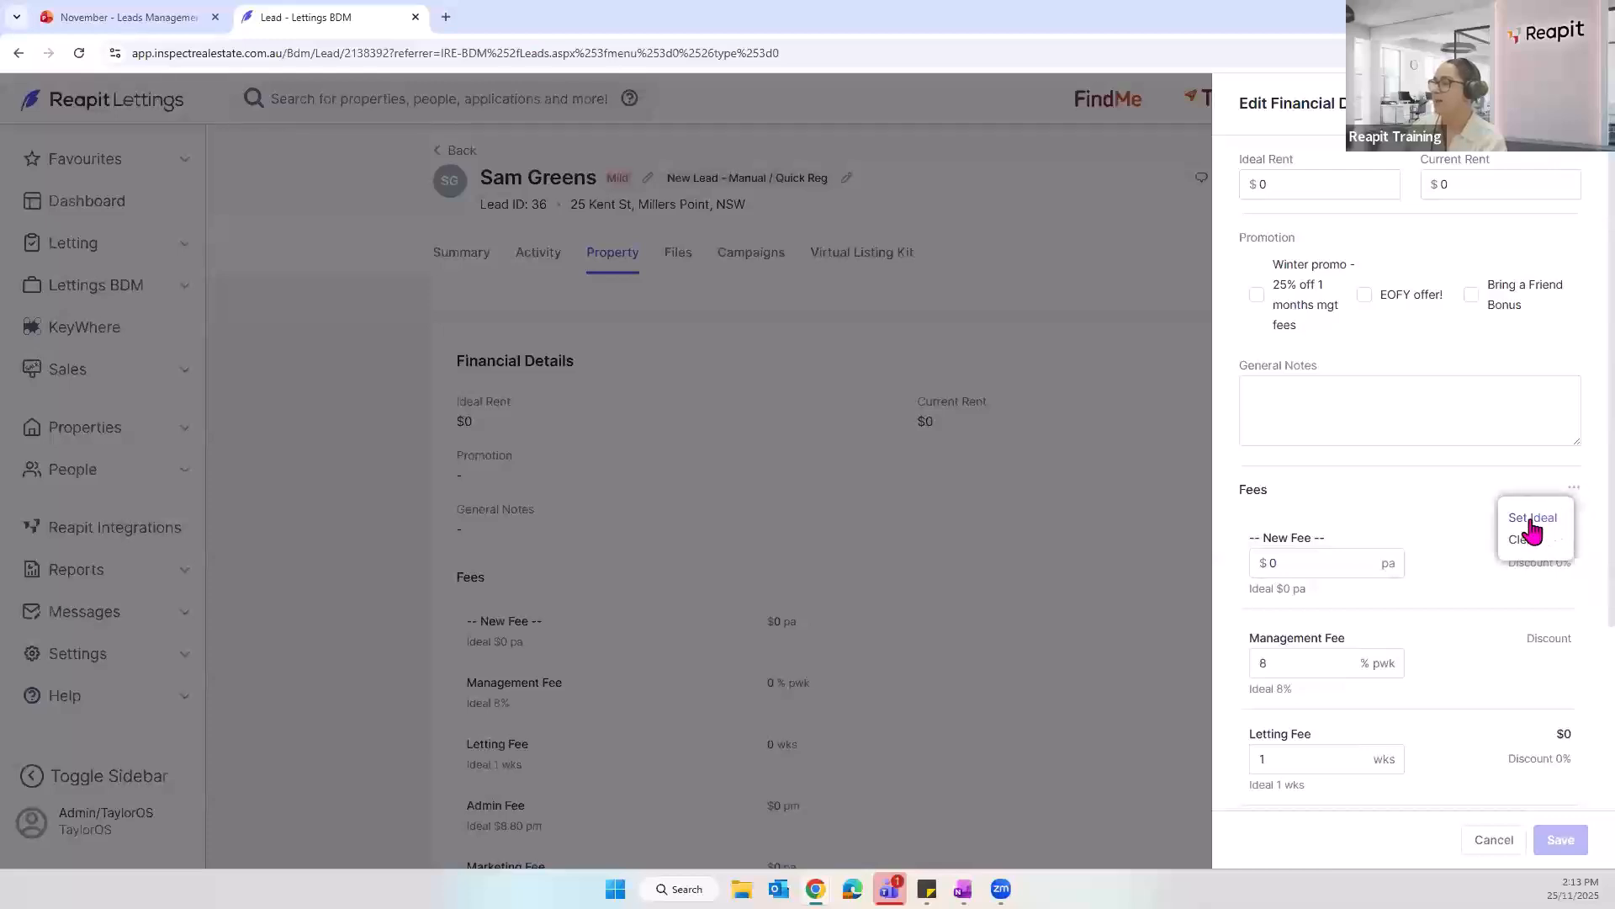
click(1554, 842)
click(1493, 839)
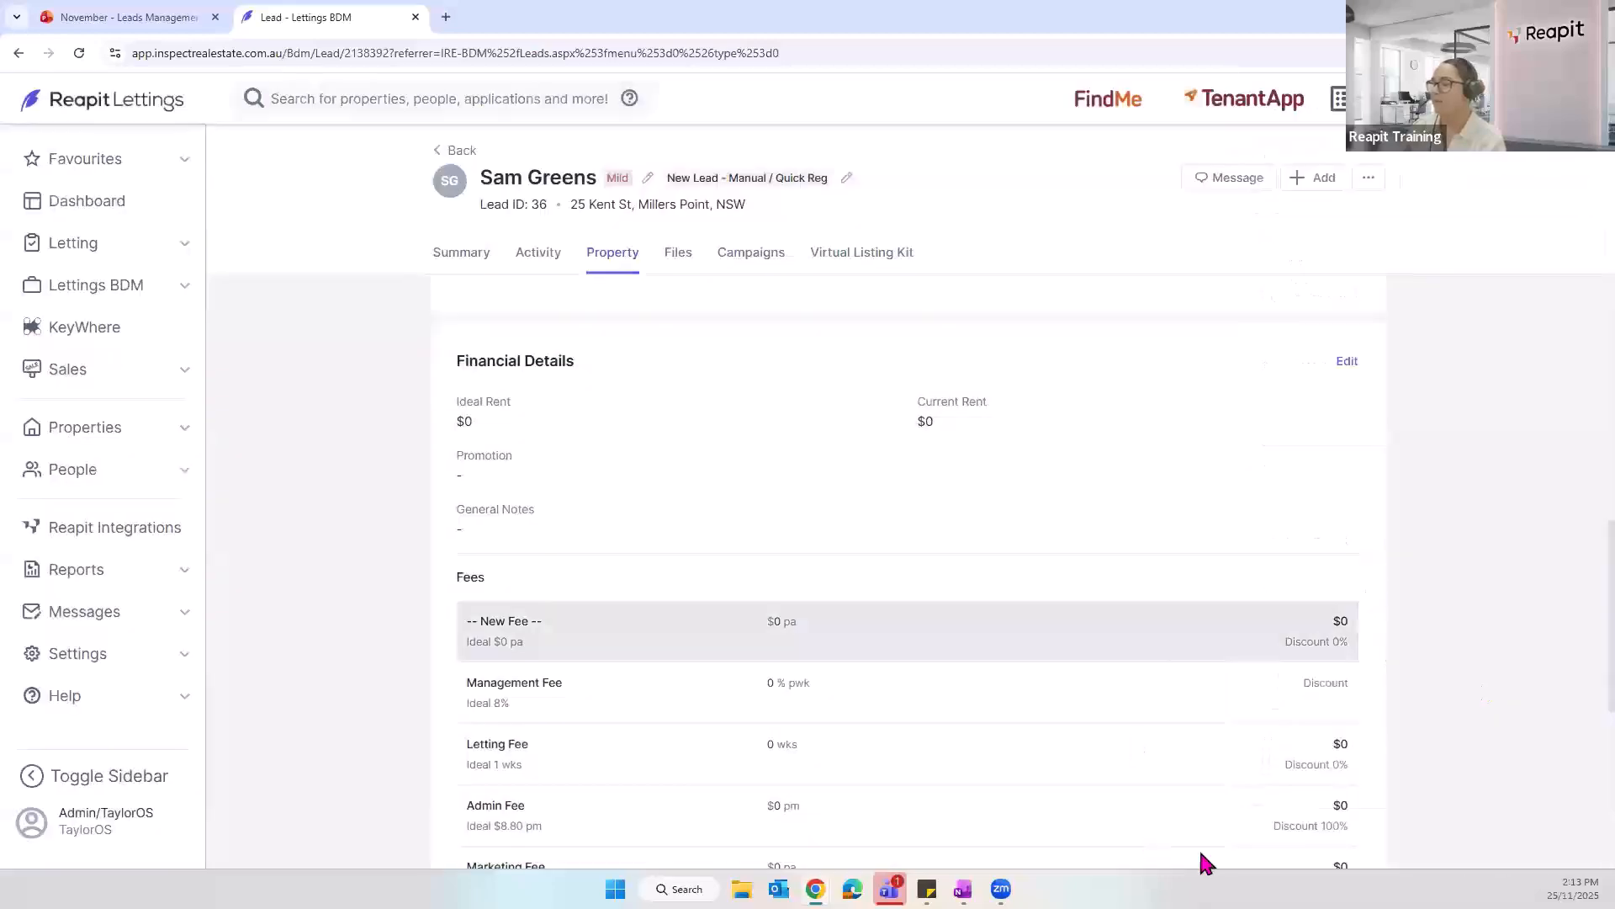
Step: Examine the lead's Files, Campaigns and Virtual Listing Kit sections and return to its summary
scroll(1442, 713, up, 6)
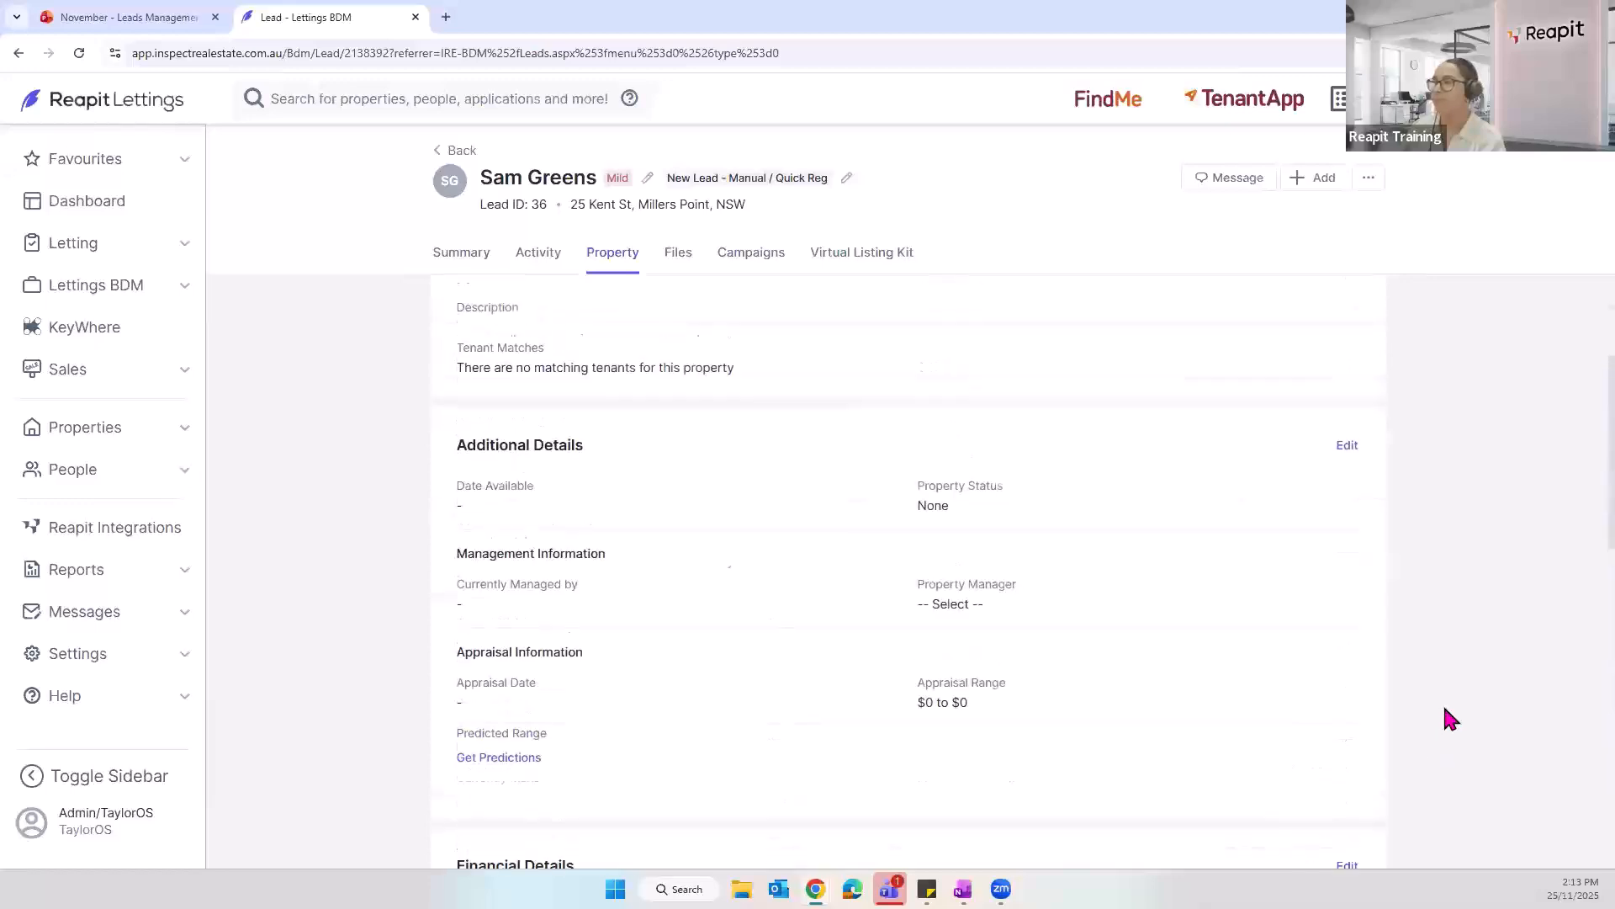
click(666, 251)
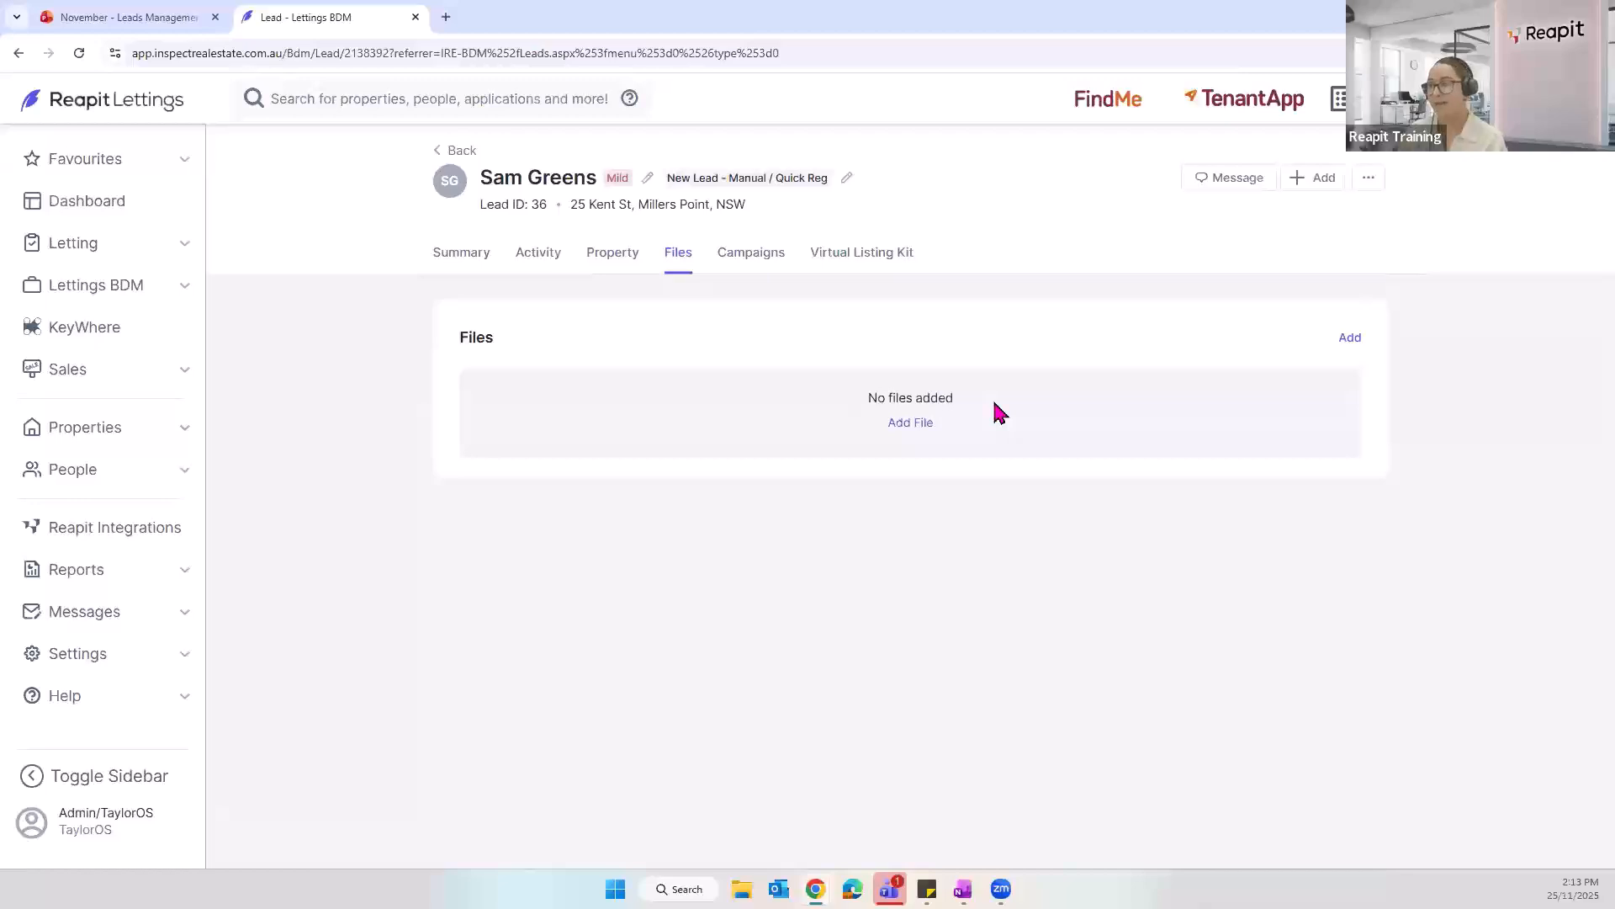
click(910, 430)
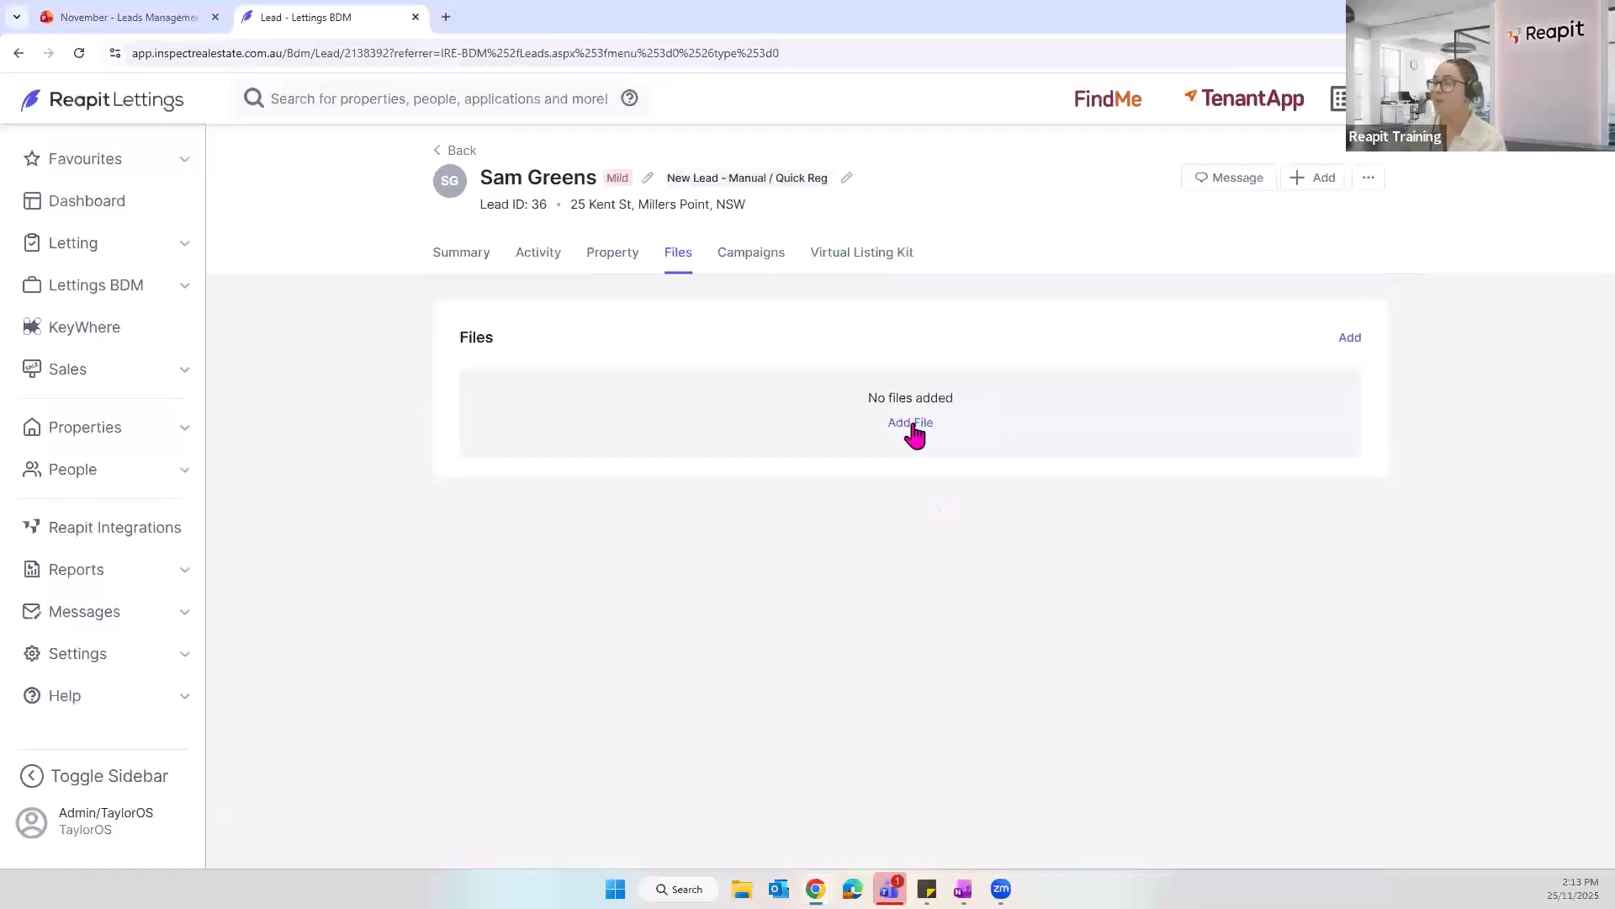
click(775, 265)
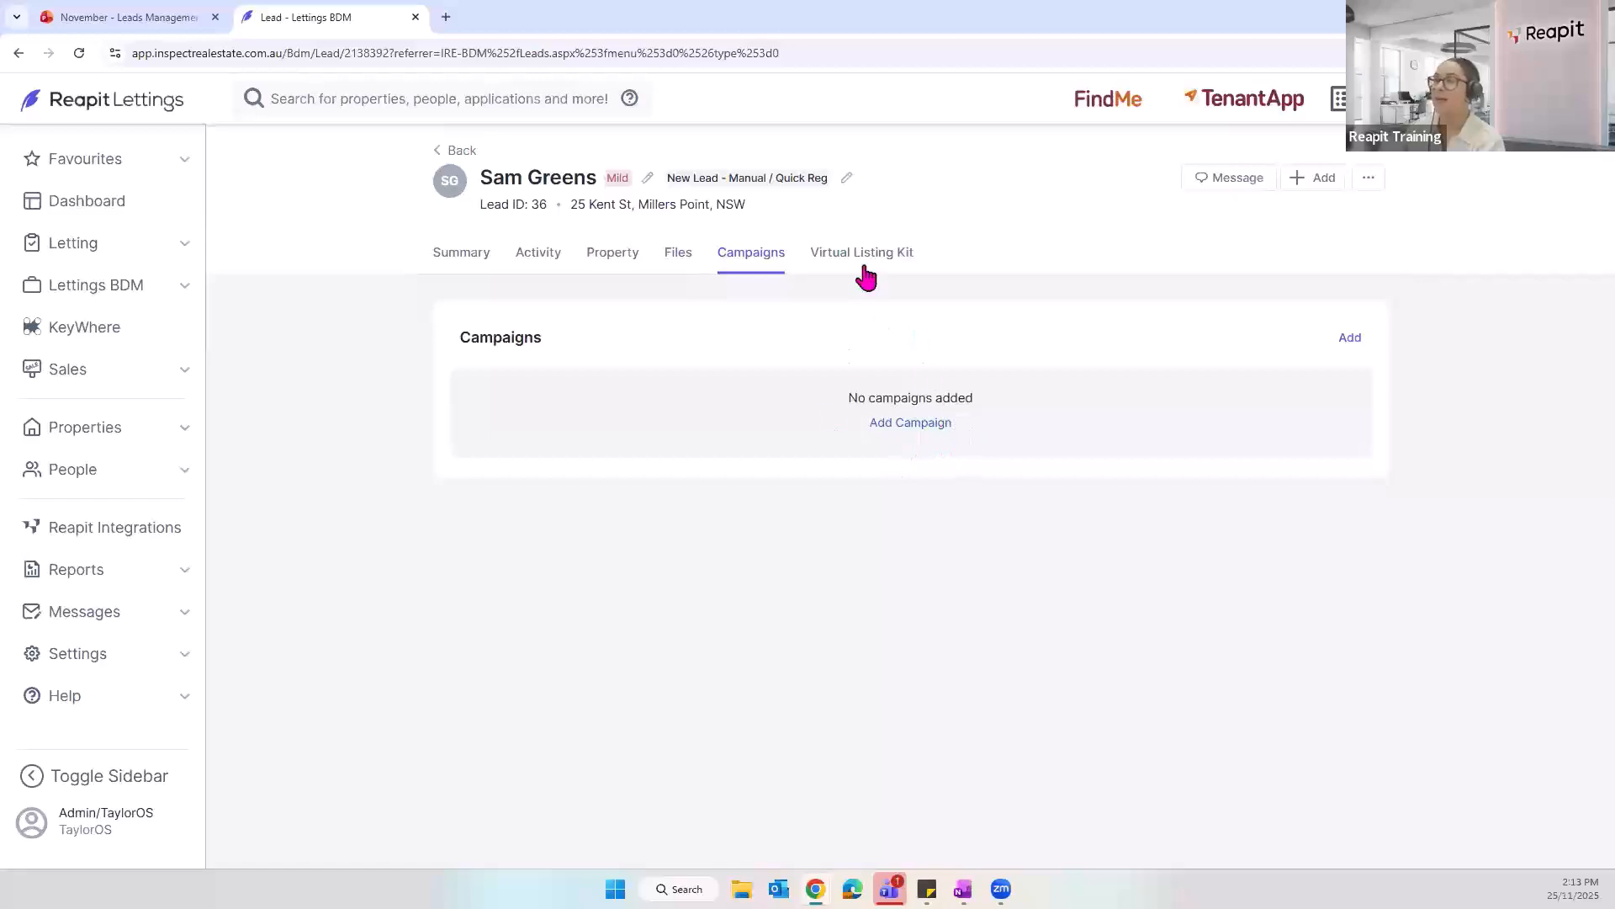
click(898, 255)
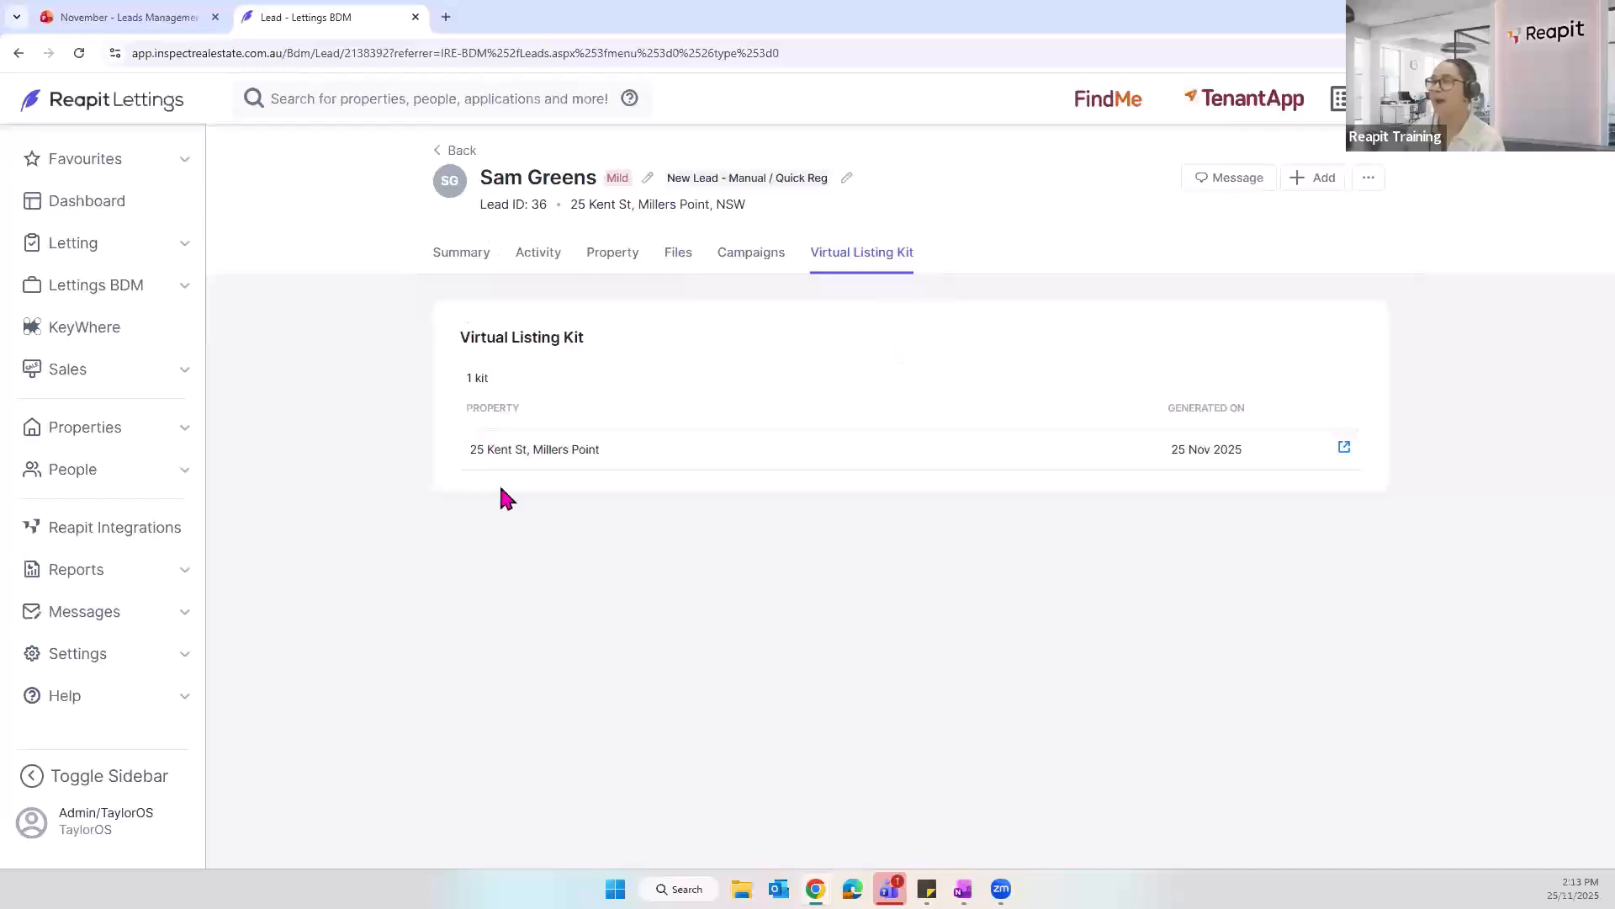
click(481, 261)
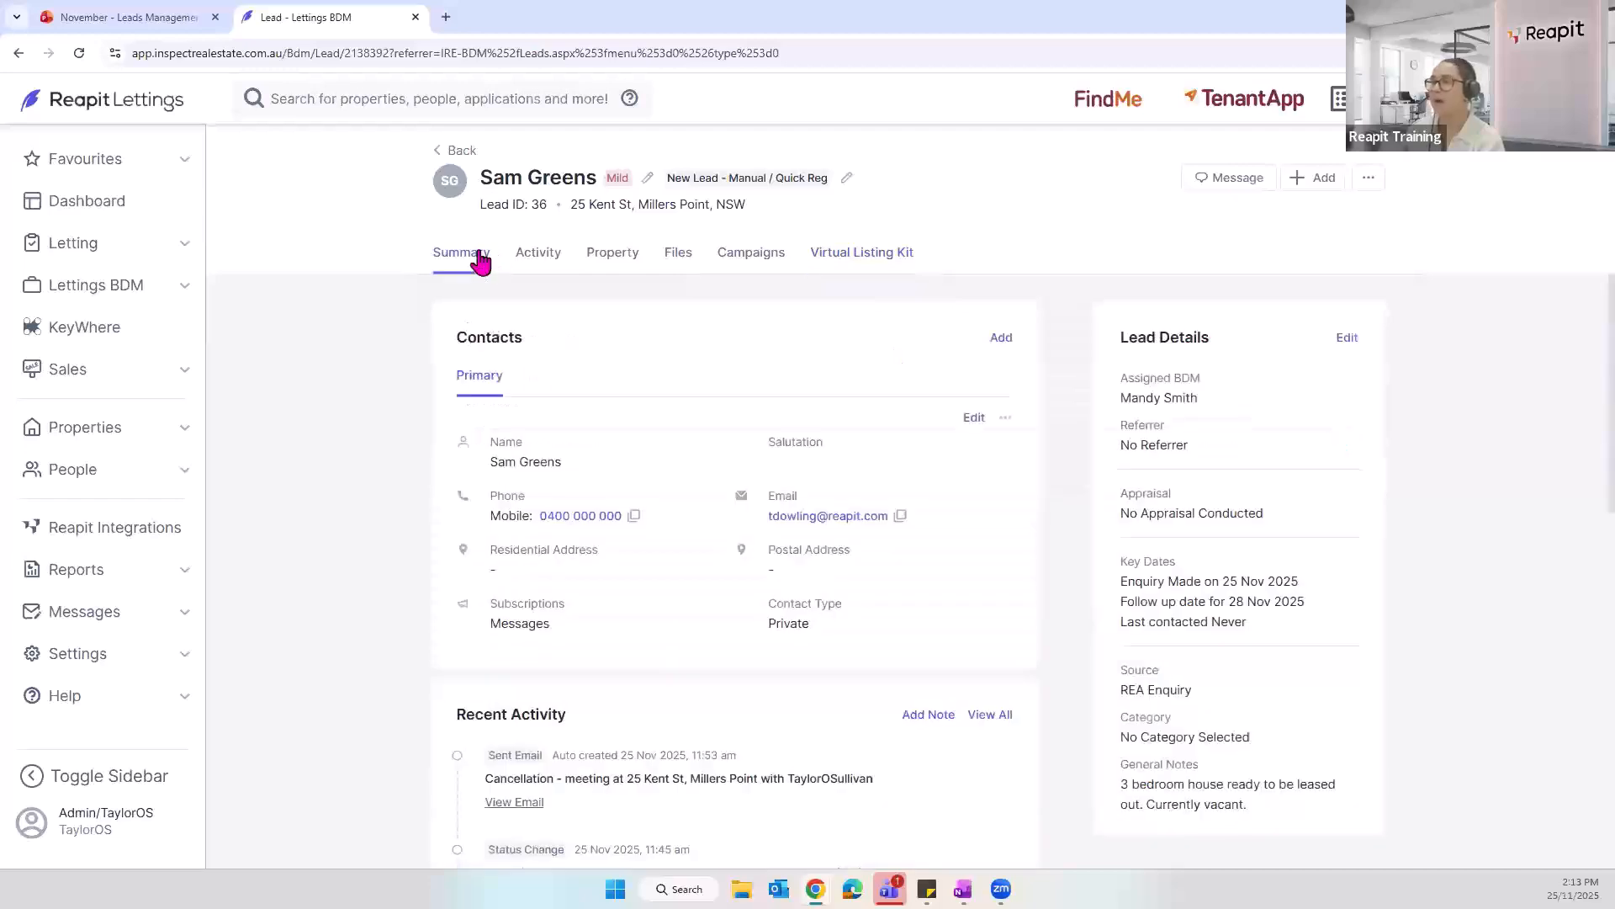
click(462, 153)
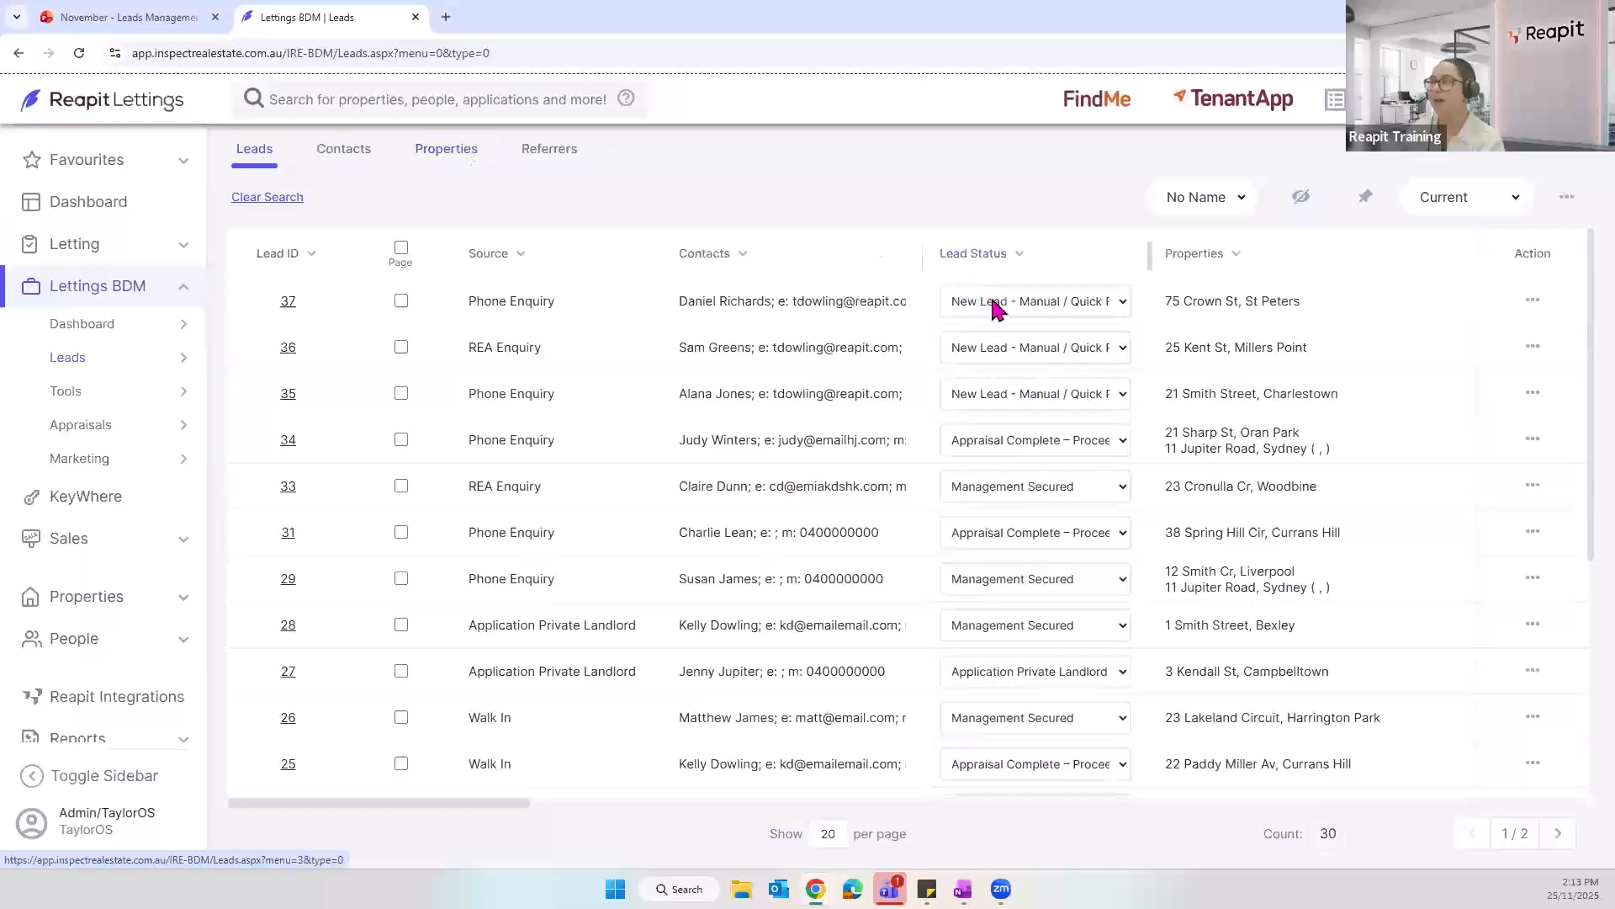
click(996, 306)
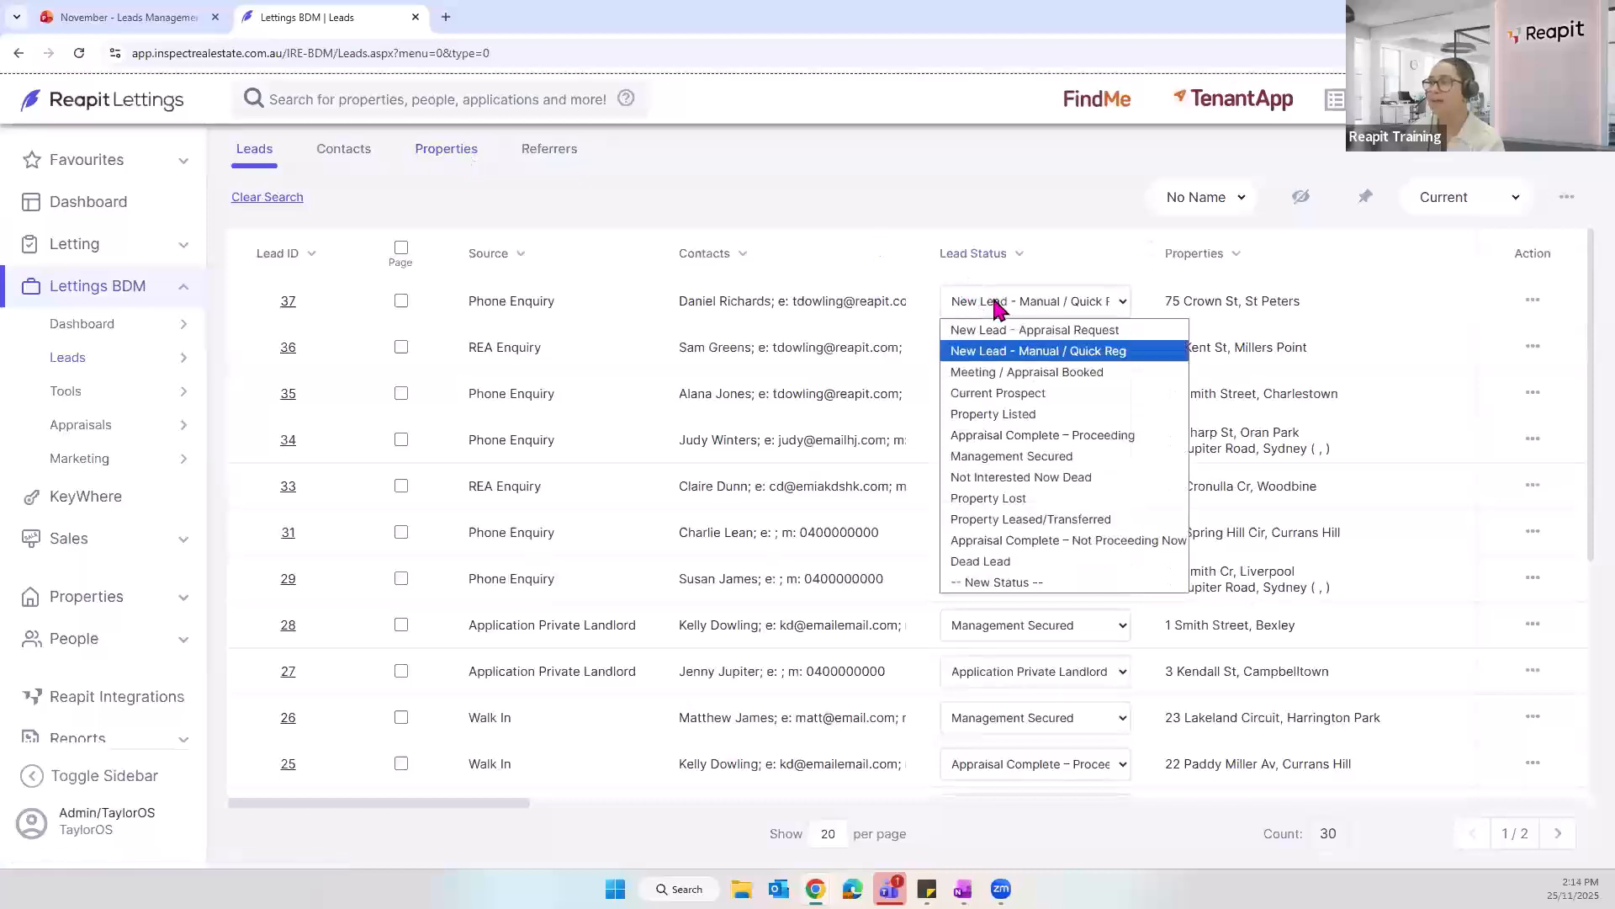
click(996, 306)
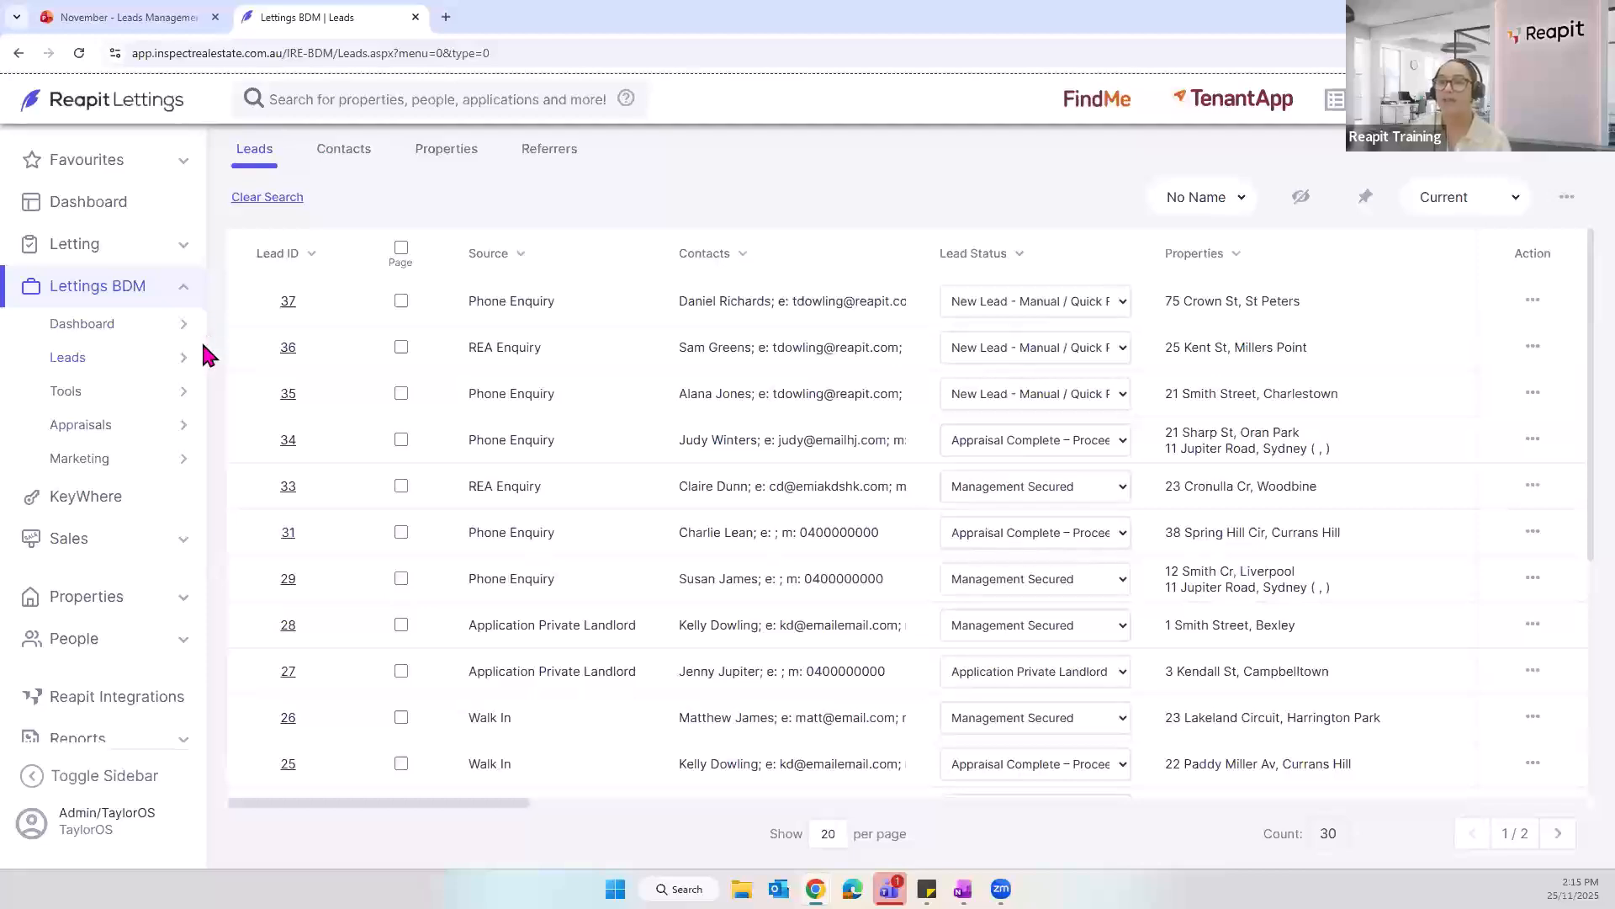
Step: Open the Ideal Week settings for Appraisals and load the first listed team member's ideal week
click(164, 290)
click(166, 292)
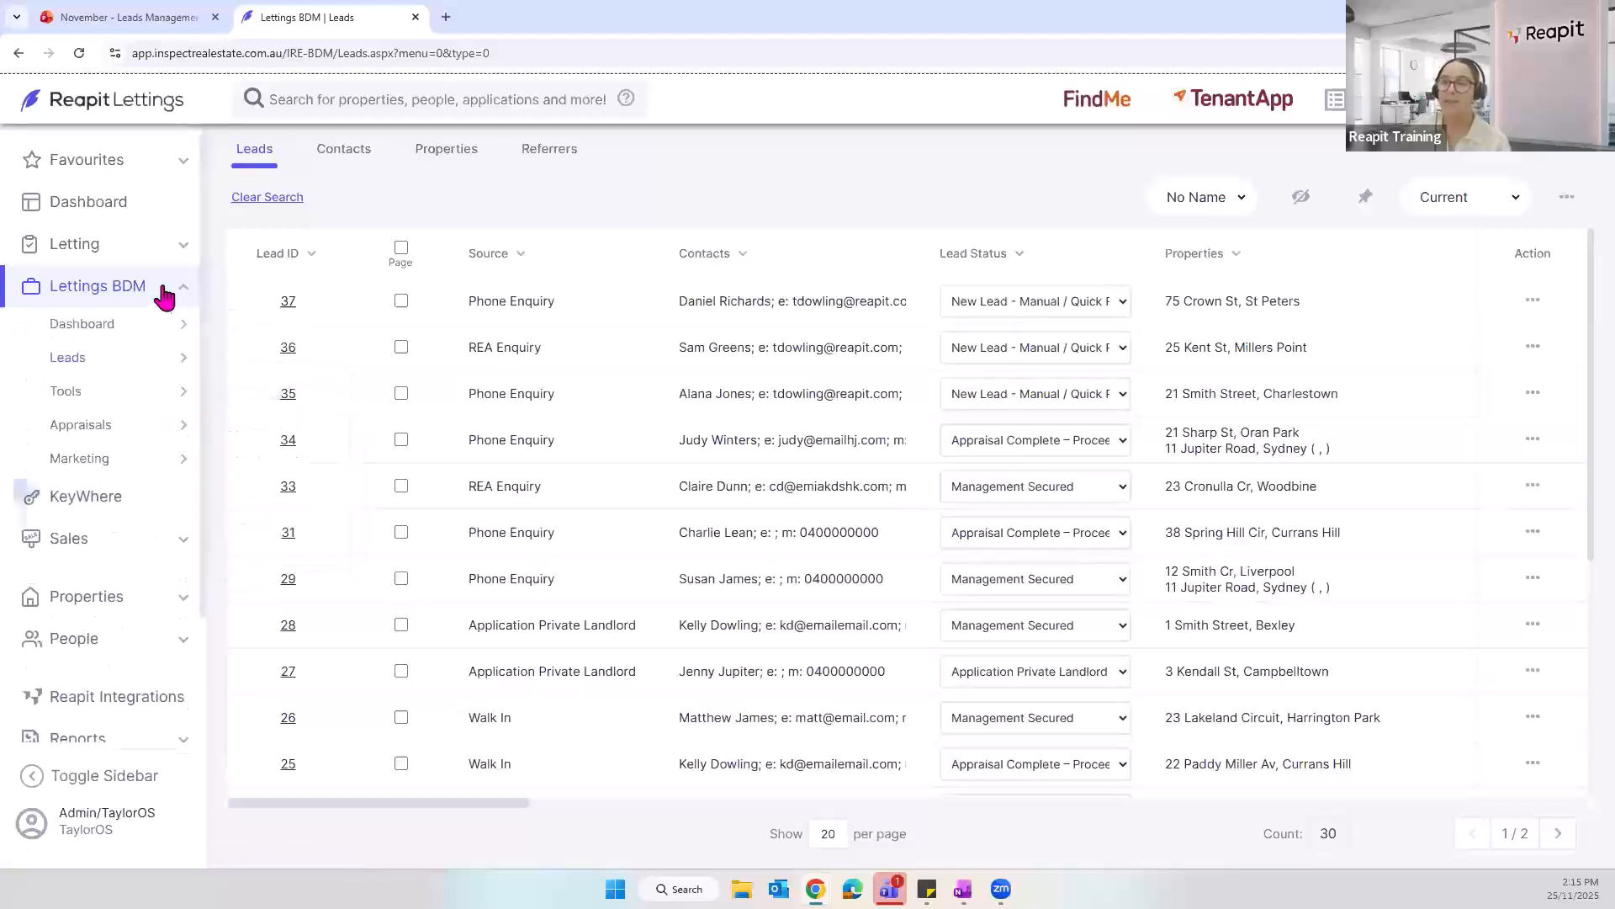
mouse_move(164, 446)
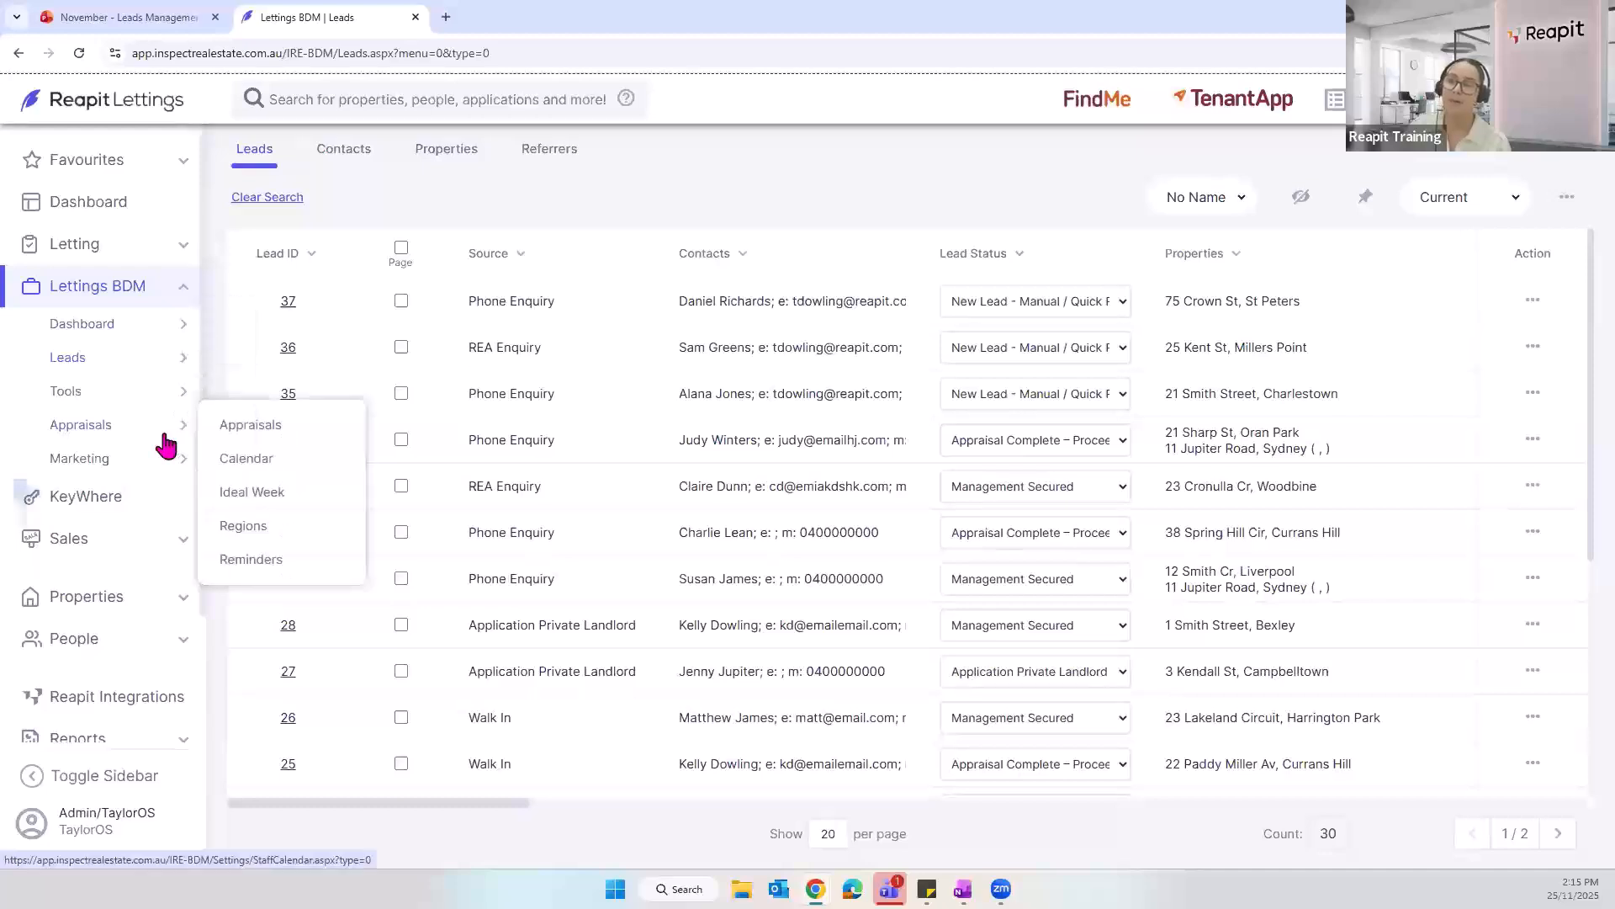
click(257, 499)
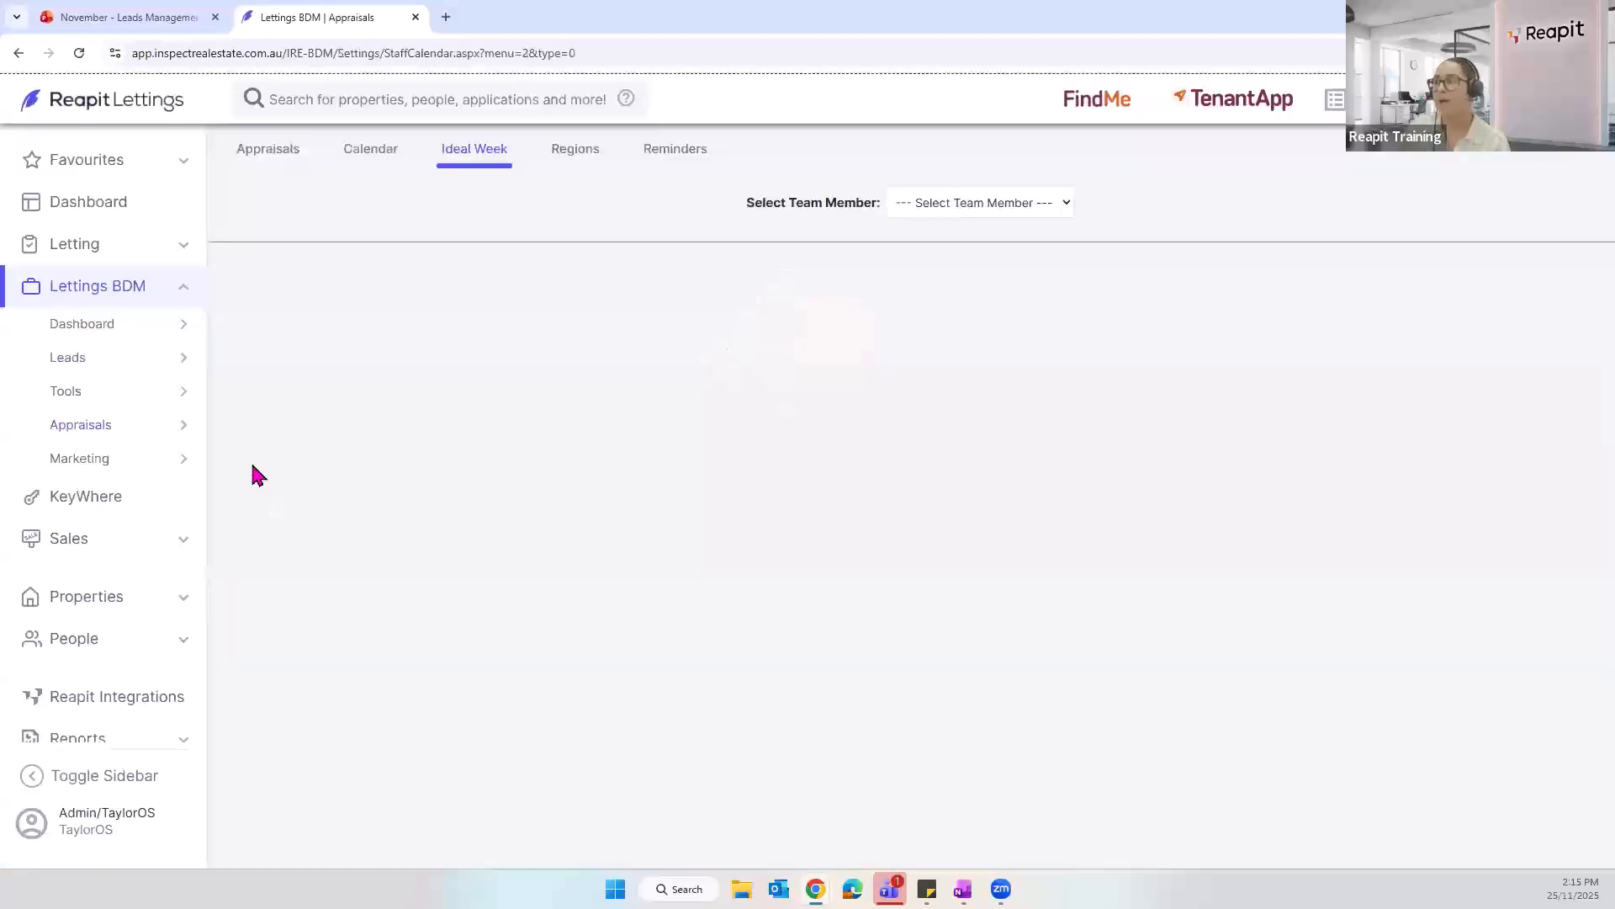
click(976, 203)
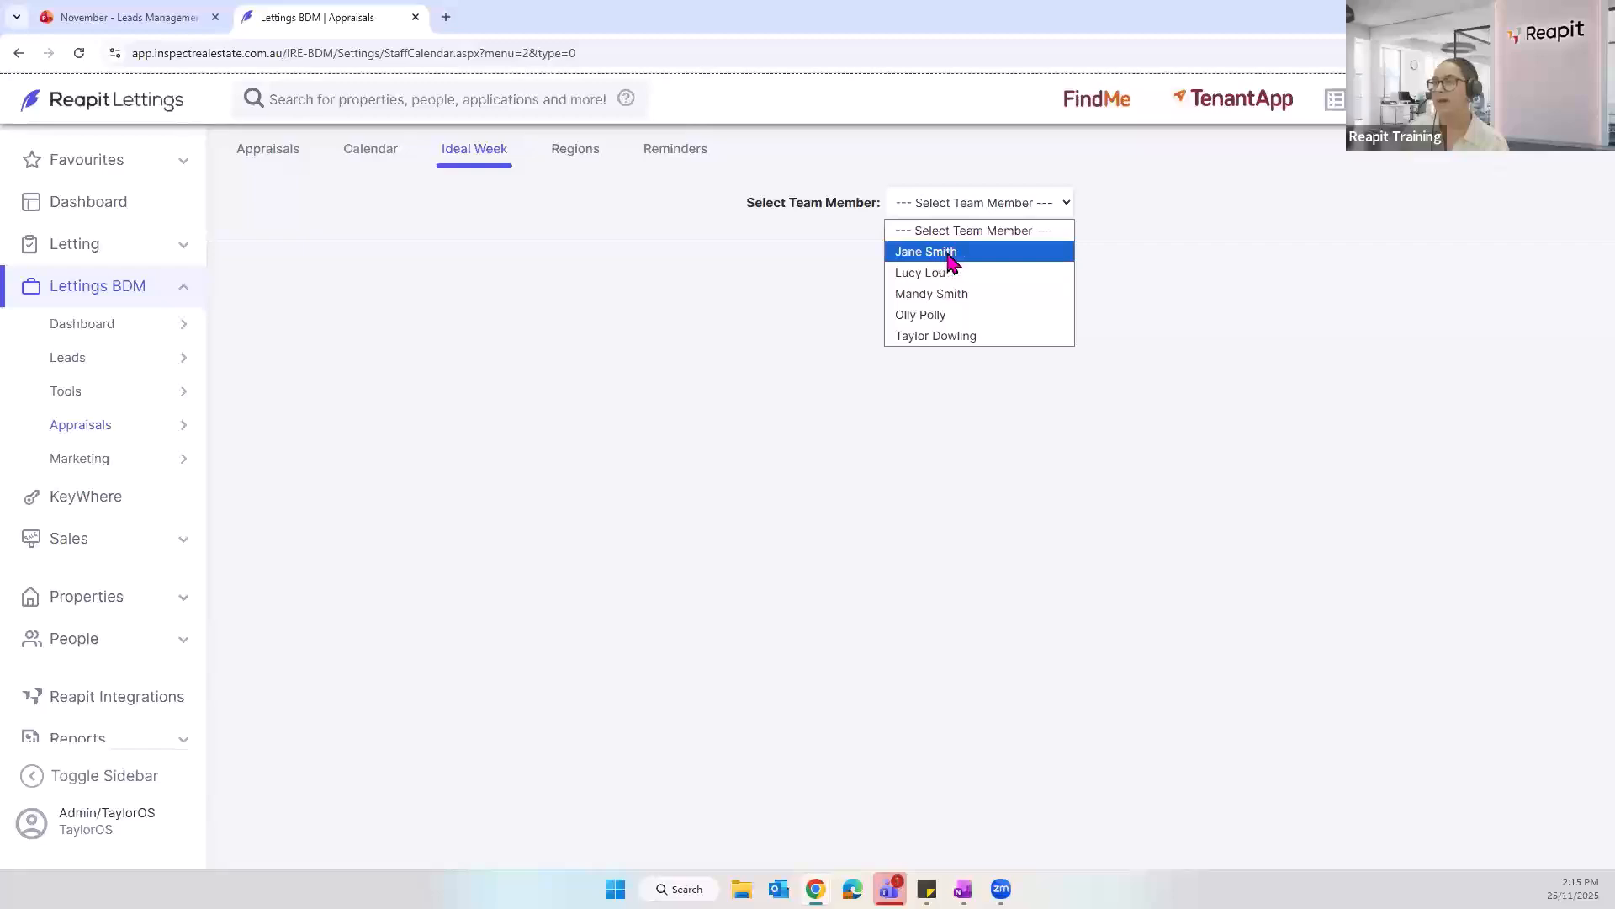
click(997, 255)
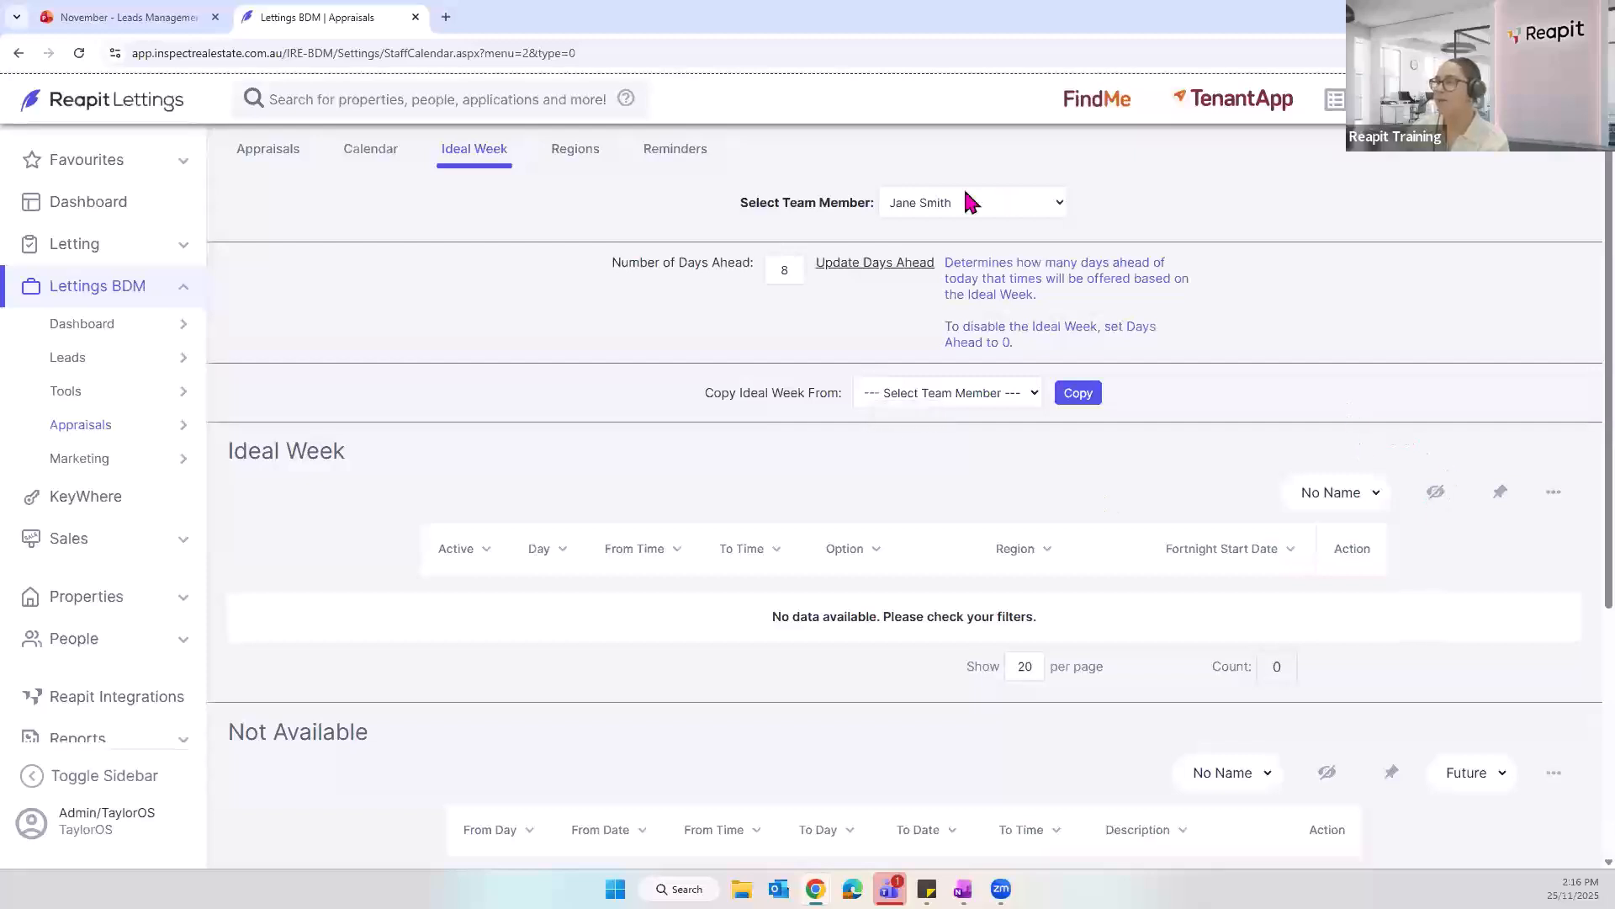
click(991, 204)
click(991, 204)
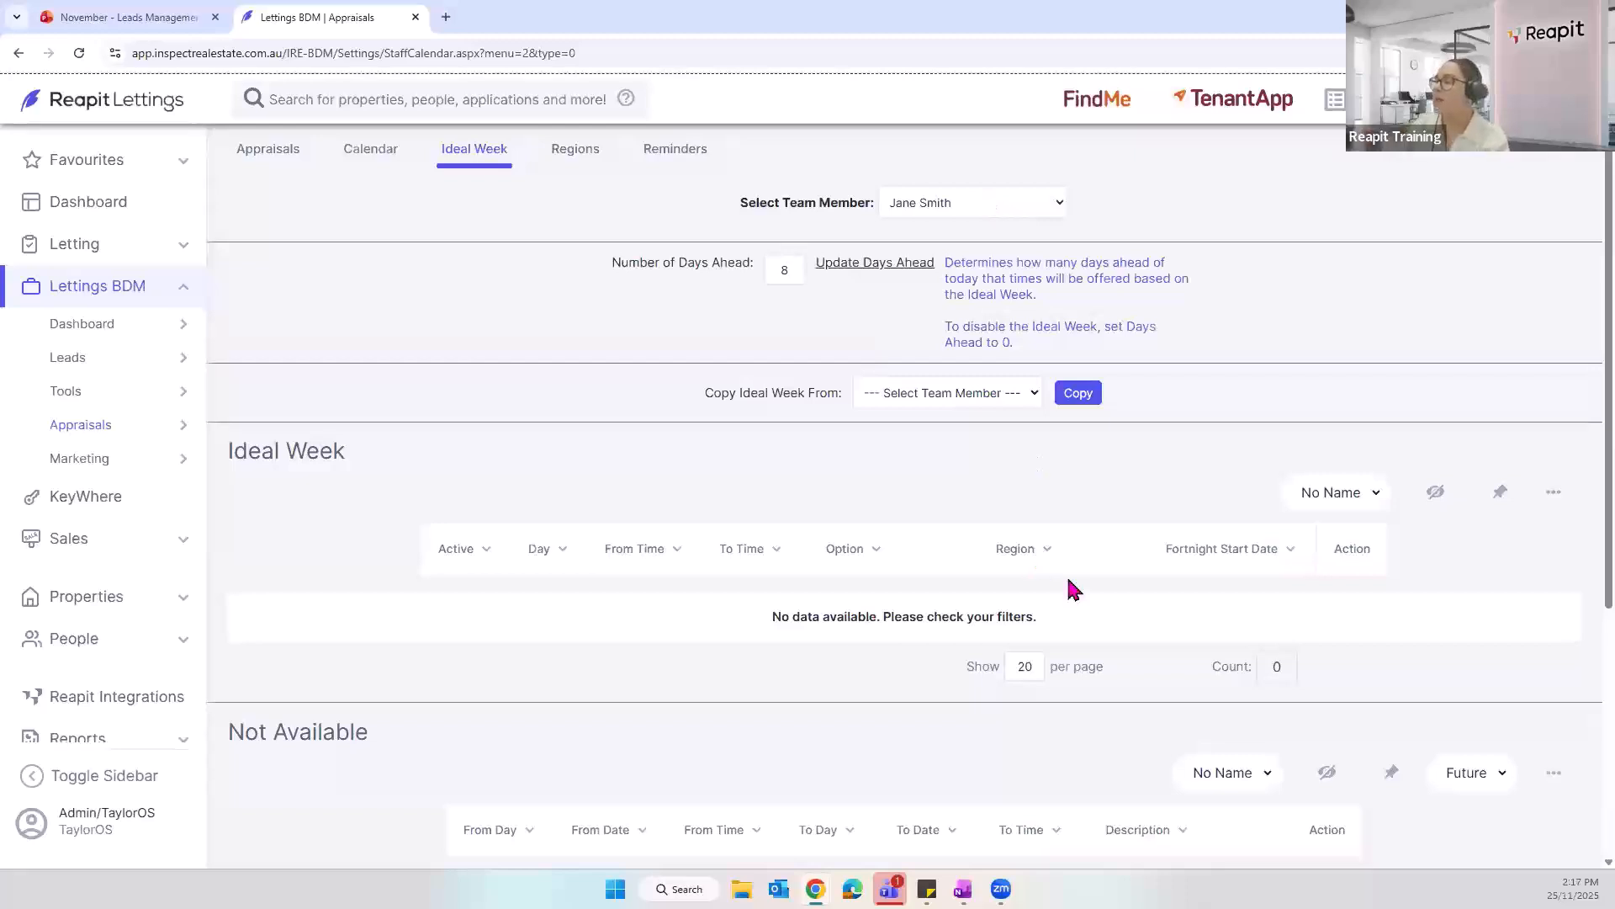
Step: Add a new entry to the team member's Ideal Week and set its day to Tue
click(1554, 495)
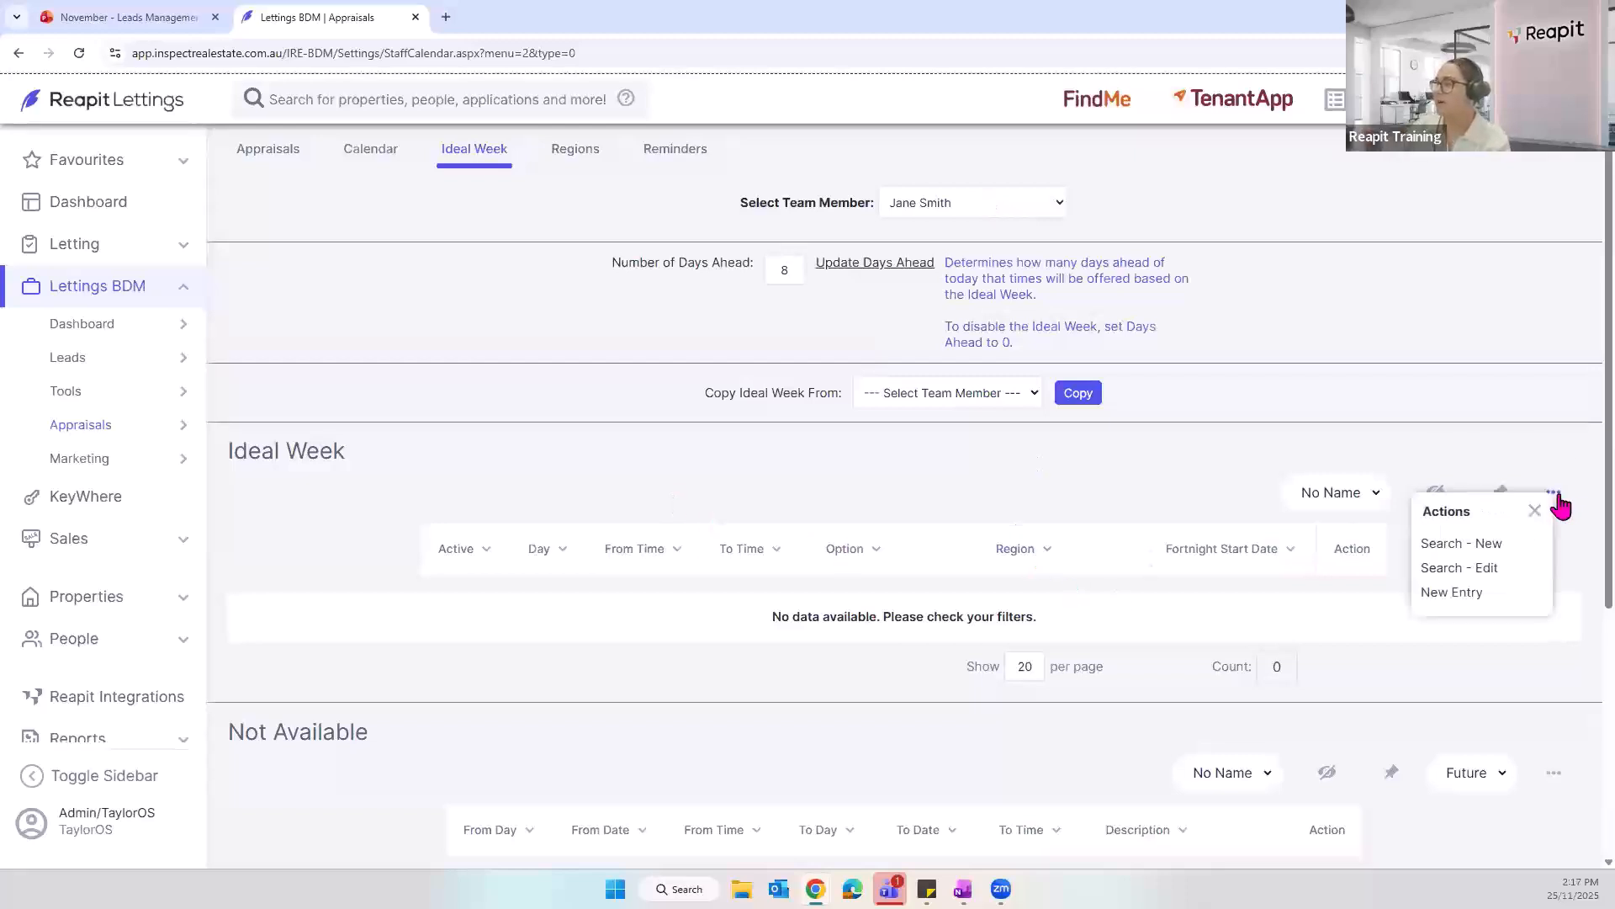
click(1479, 593)
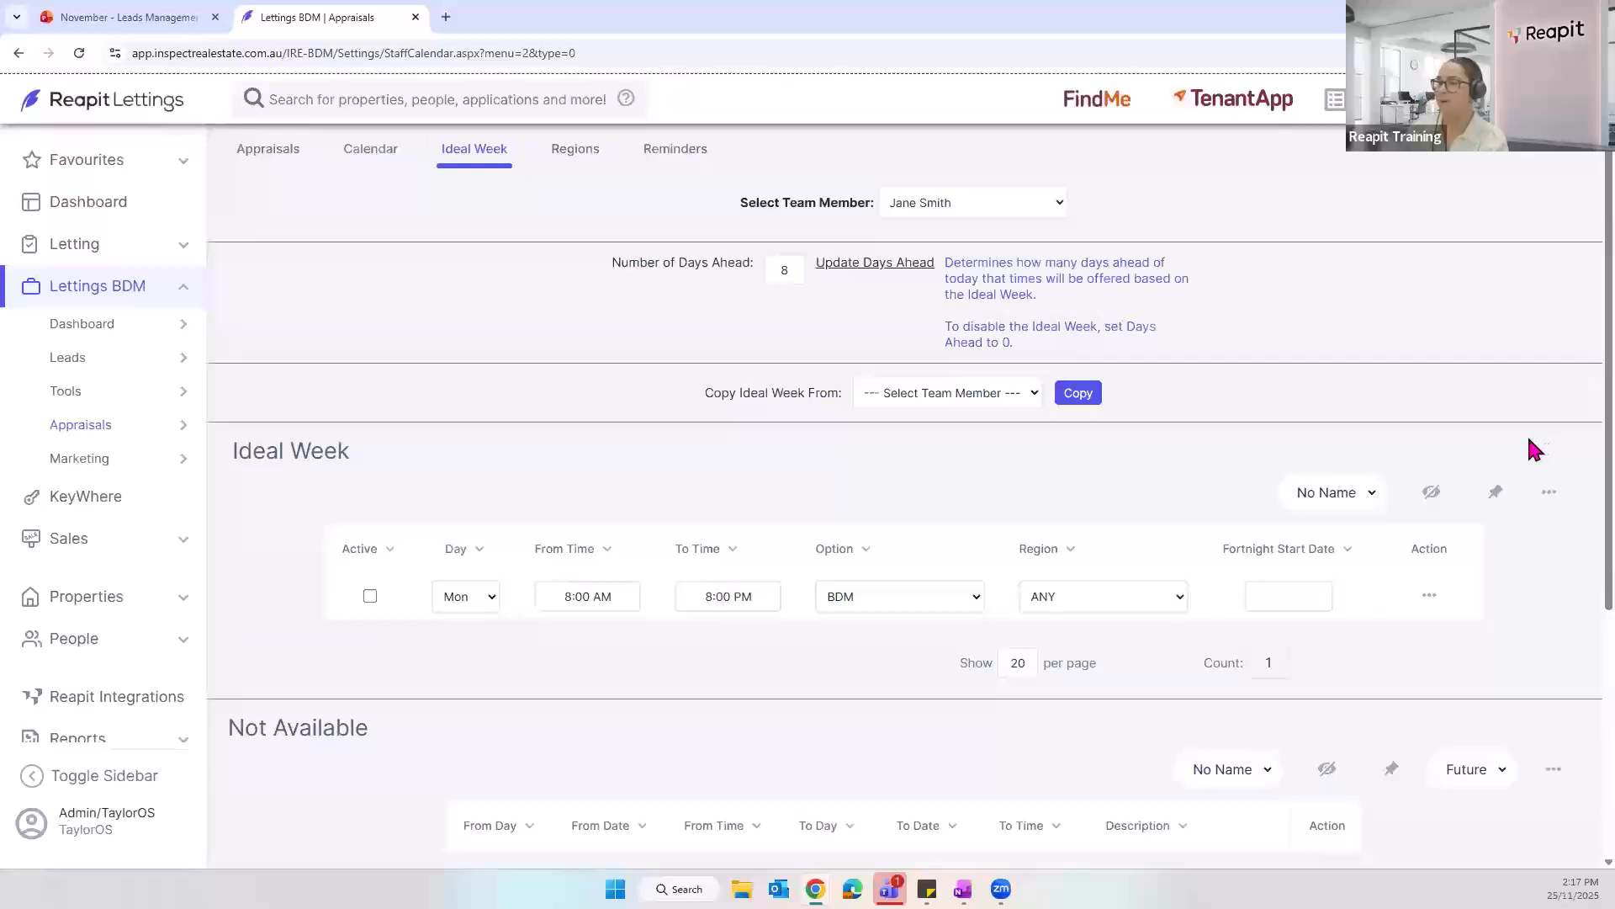
click(488, 596)
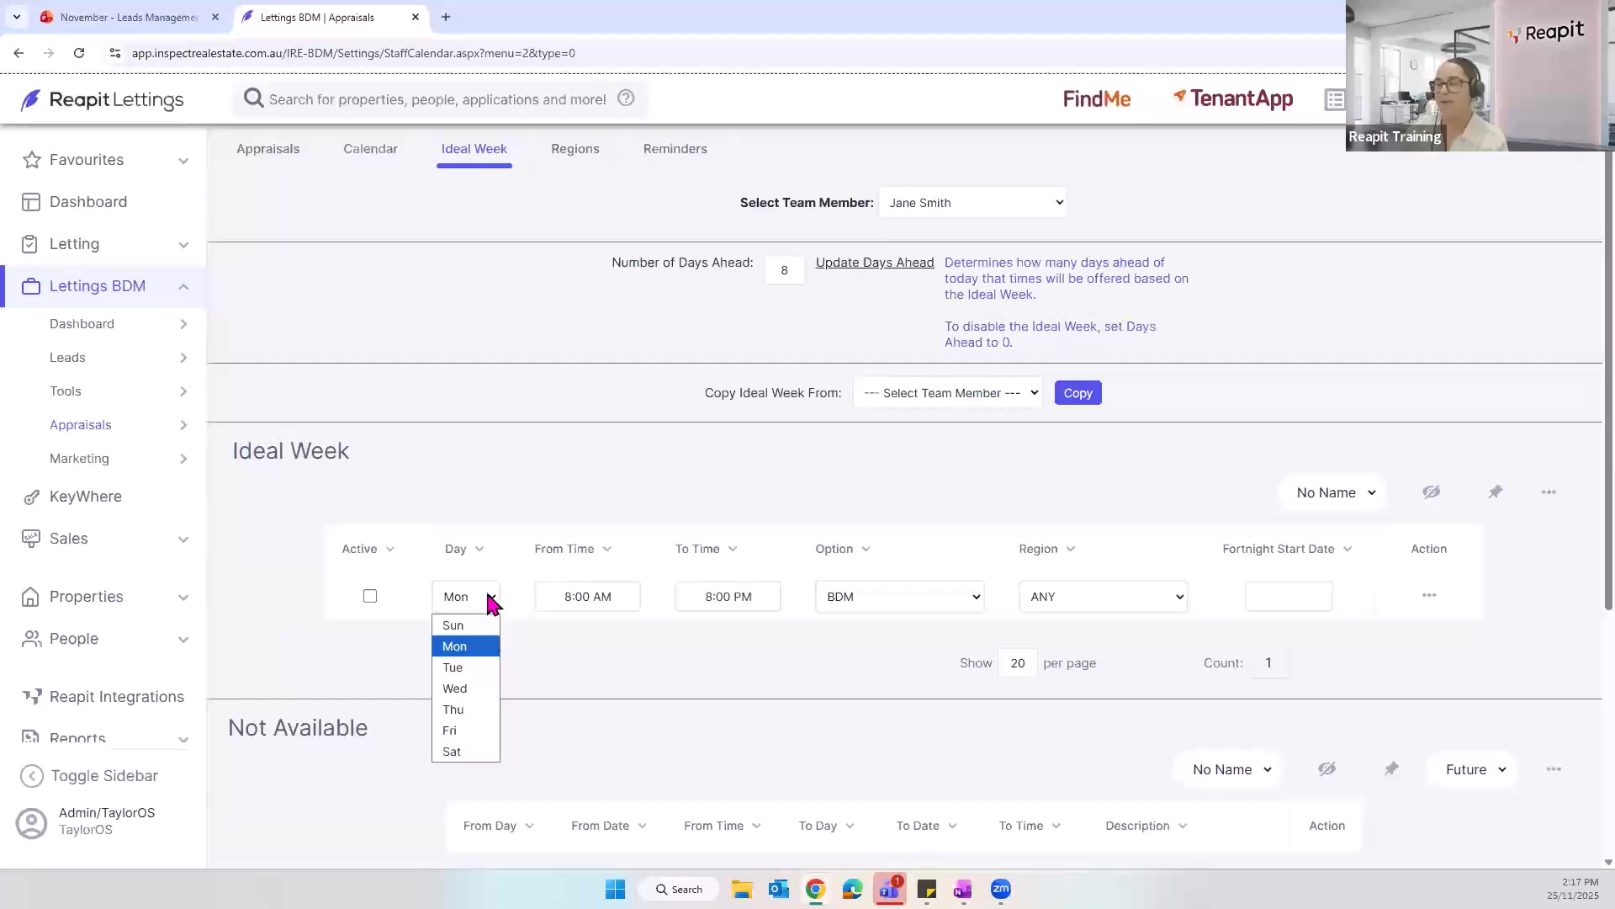
click(478, 669)
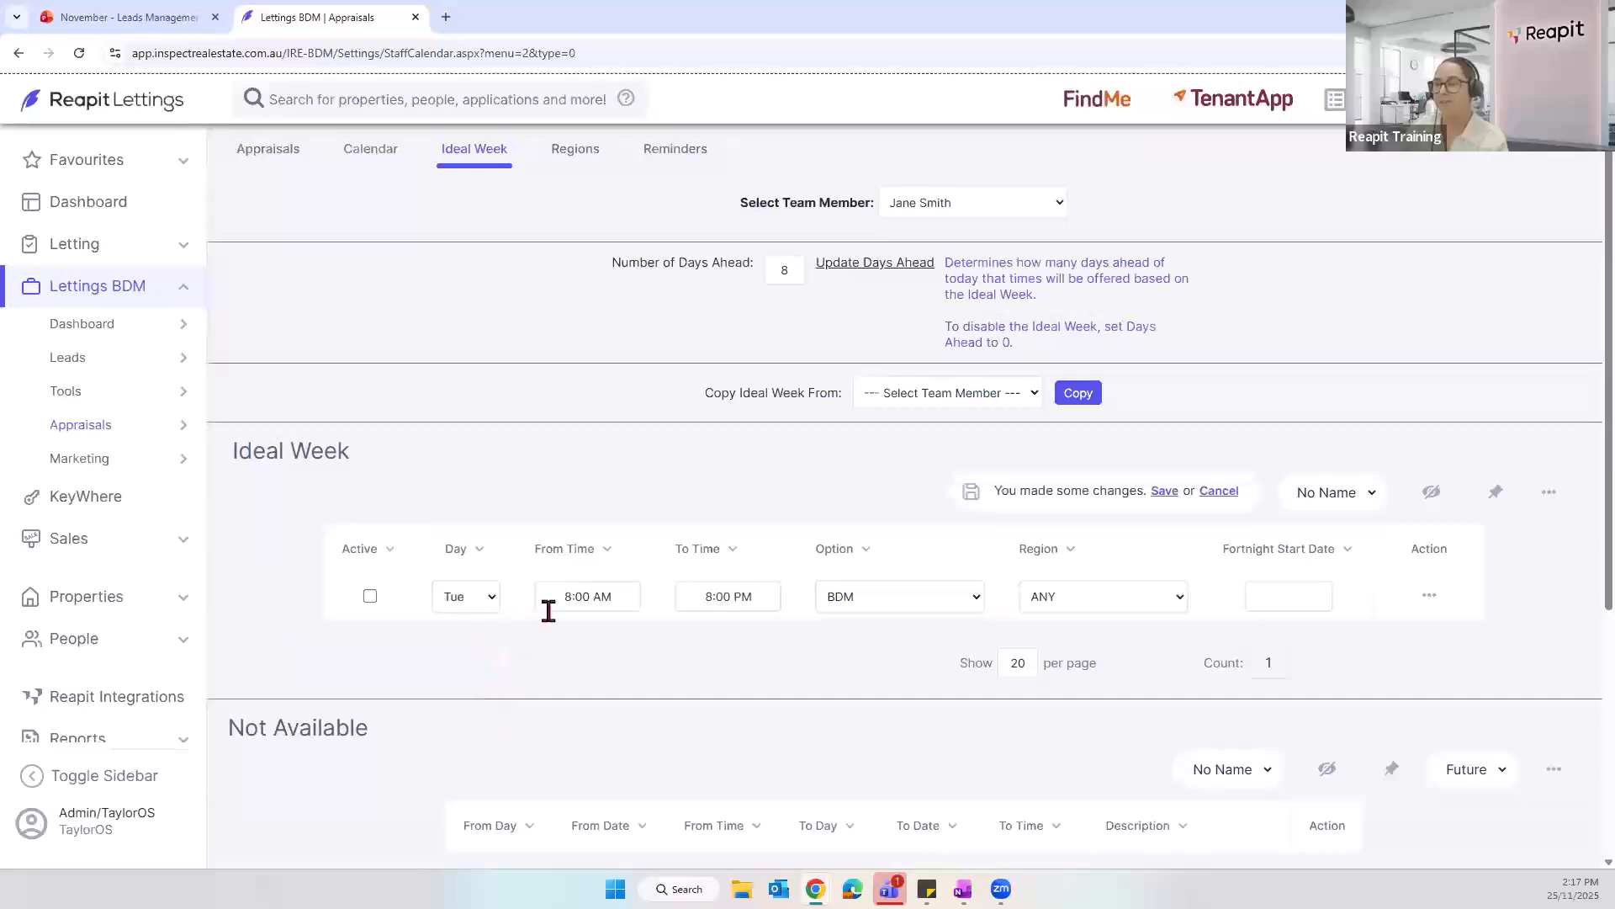
Step: Set the Tuesday Ideal Week entry to run from 9:00 AM to 12:00 PM
click(591, 596)
click(643, 681)
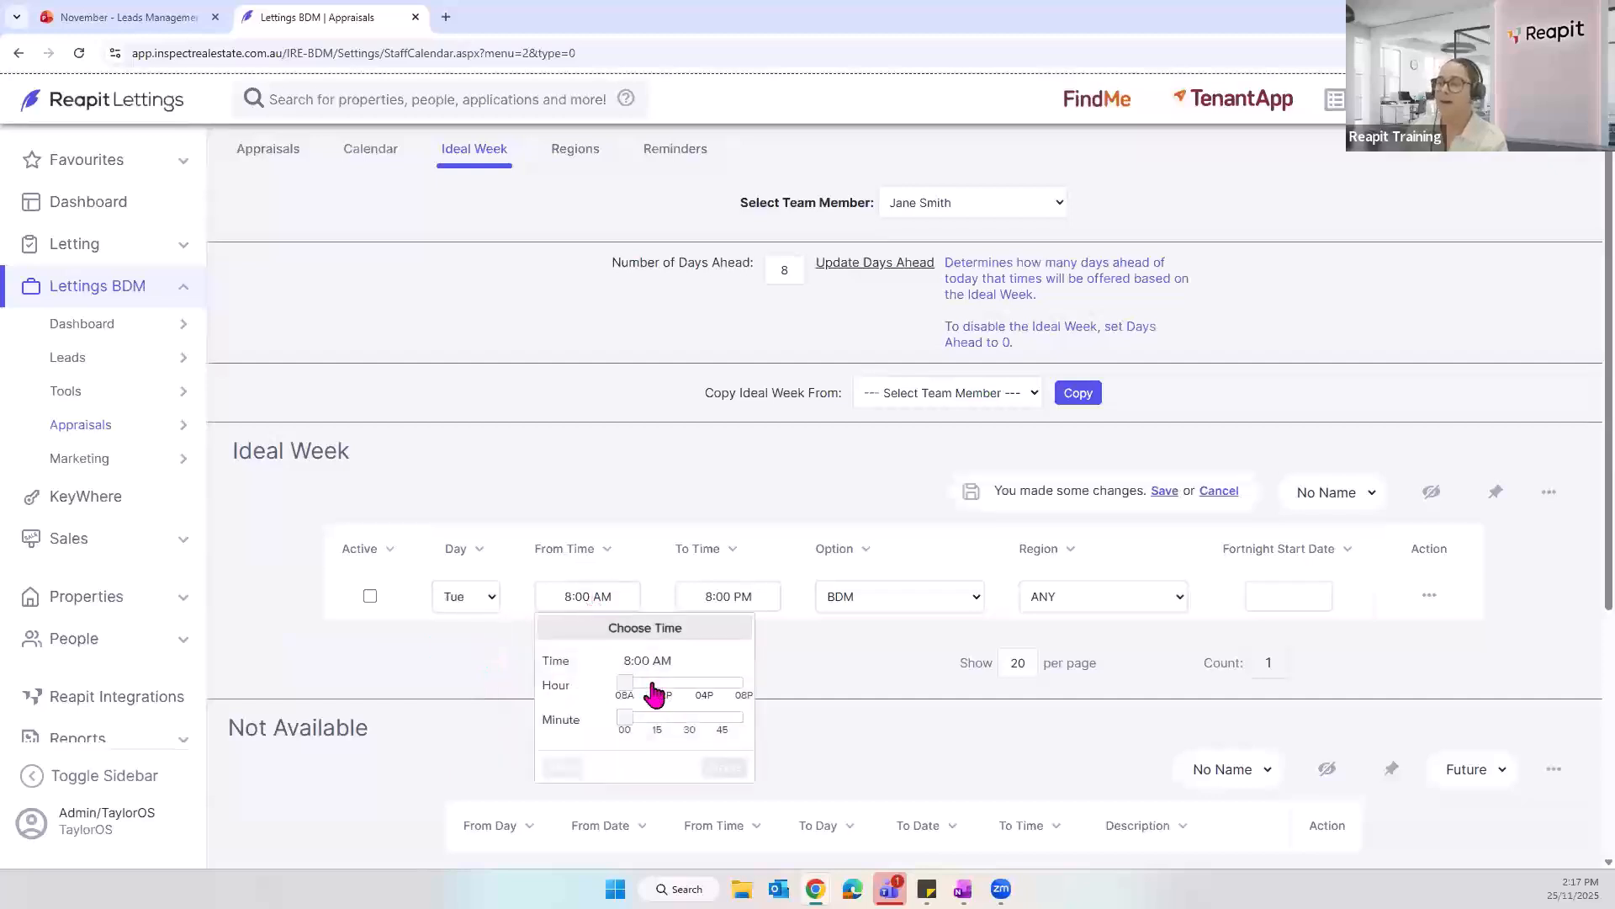
click(641, 680)
click(633, 681)
click(719, 768)
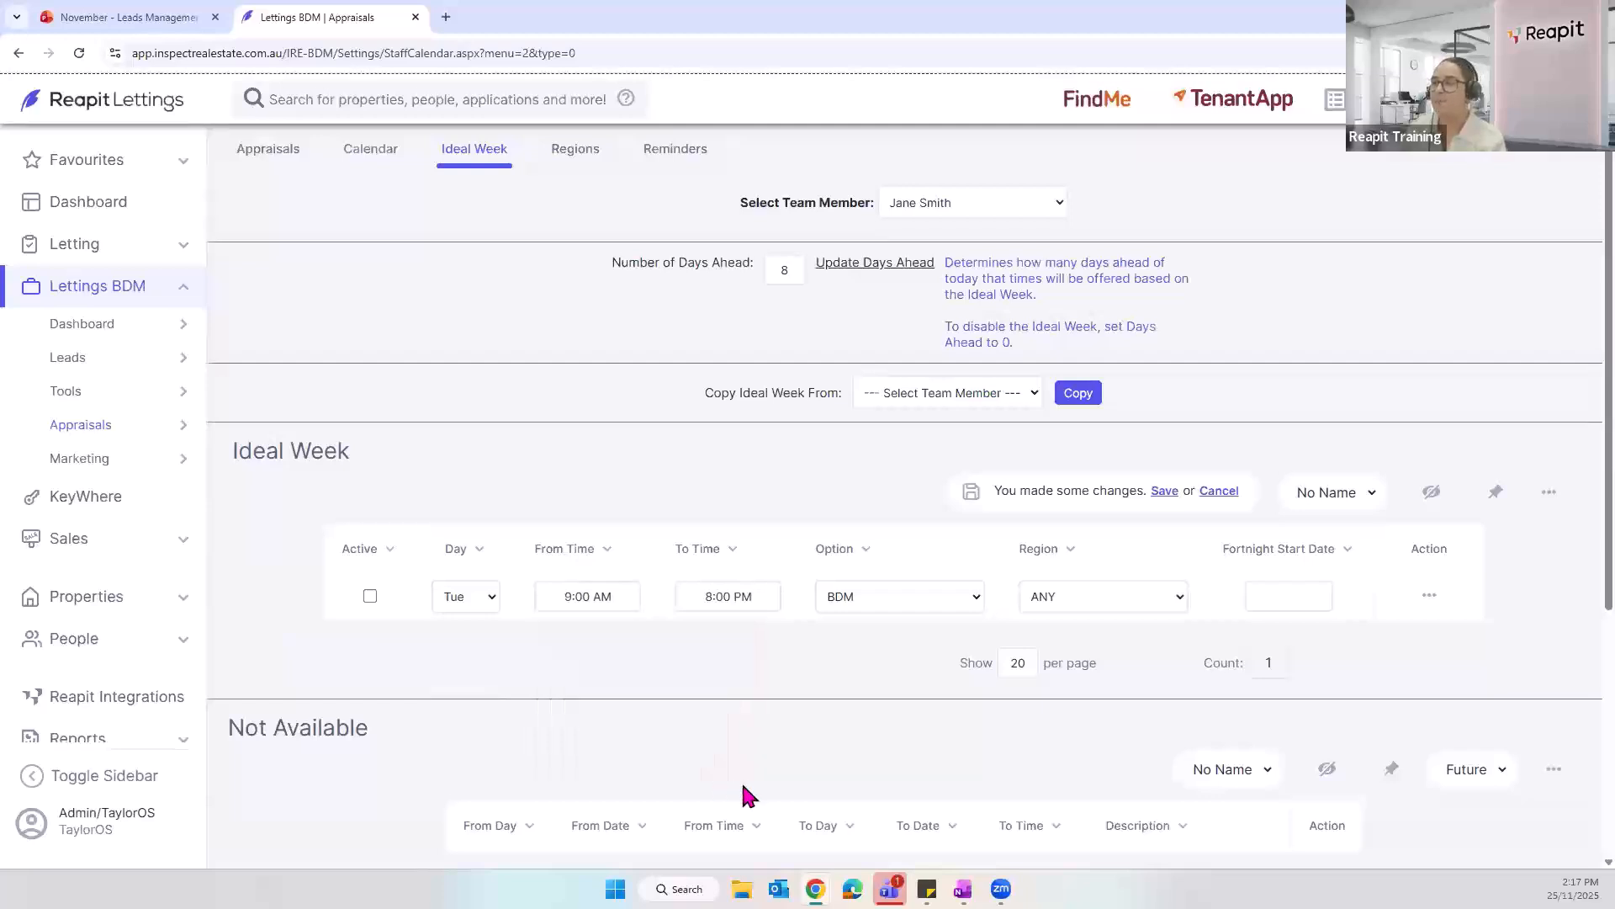
click(711, 597)
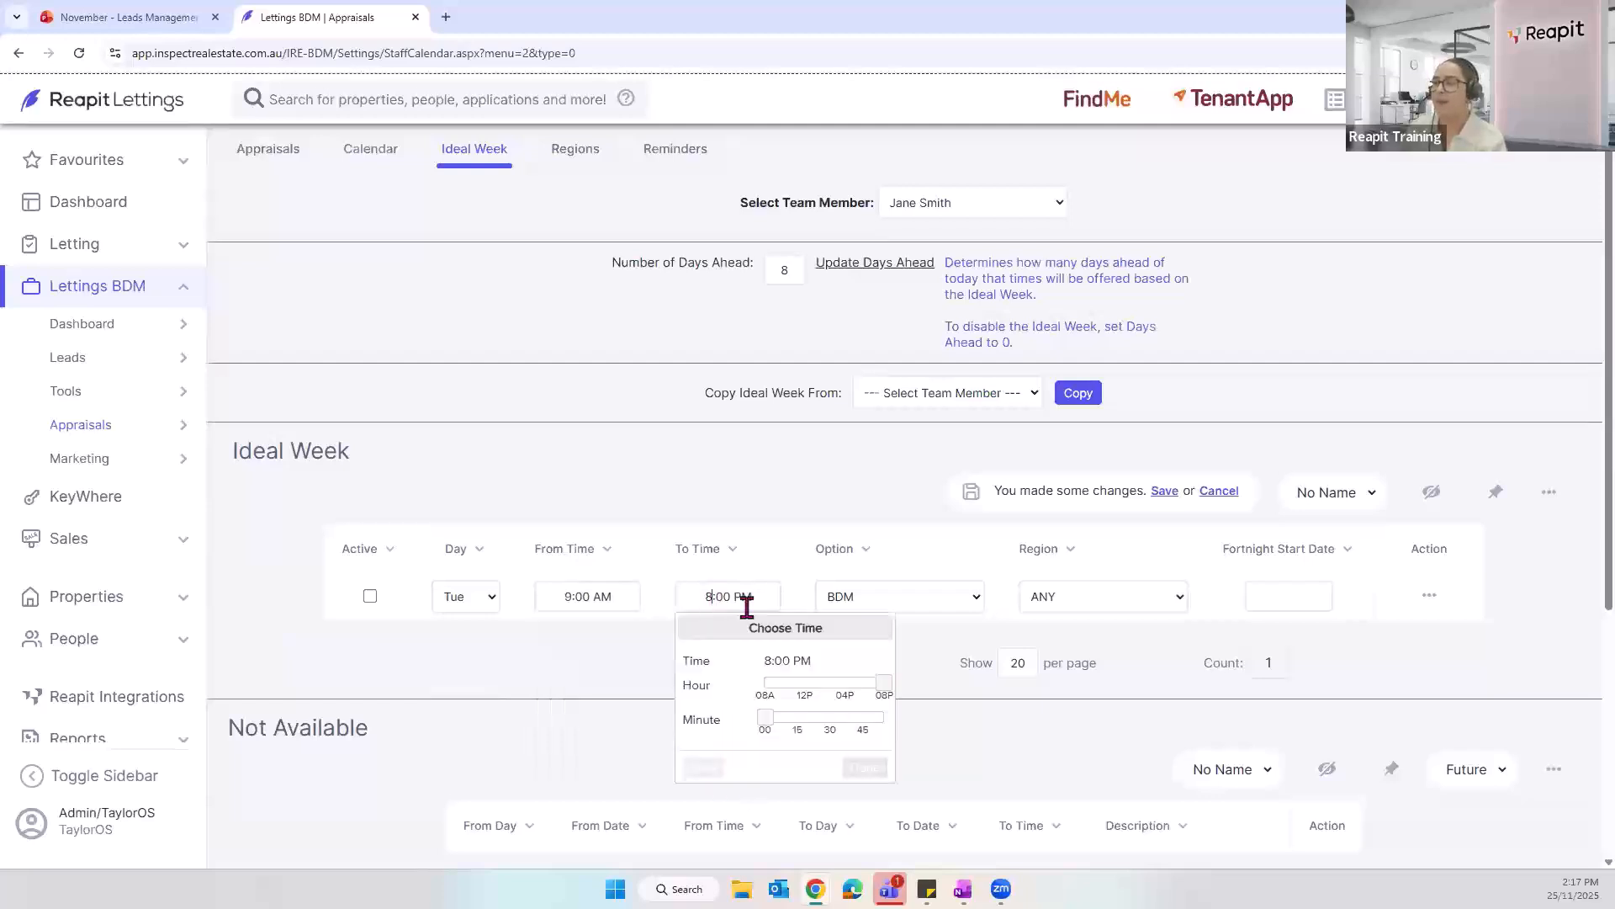
click(819, 684)
click(803, 685)
click(864, 767)
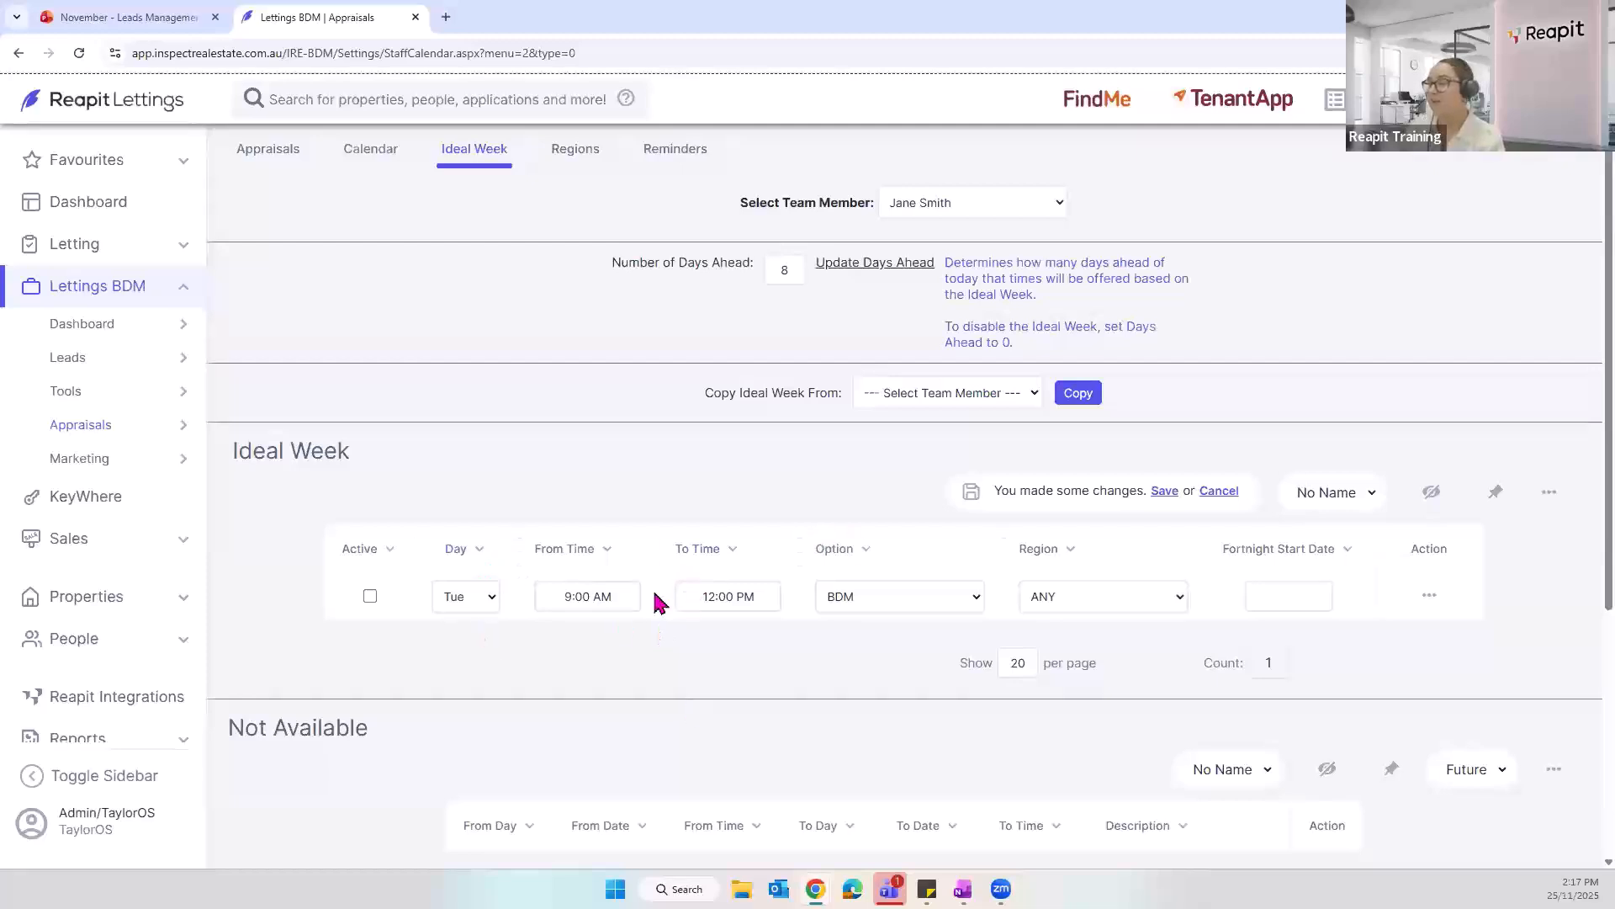
Step: Add a second Tuesday entry to the Ideal Week, running from 2:00 PM to 5:00 PM
click(1550, 493)
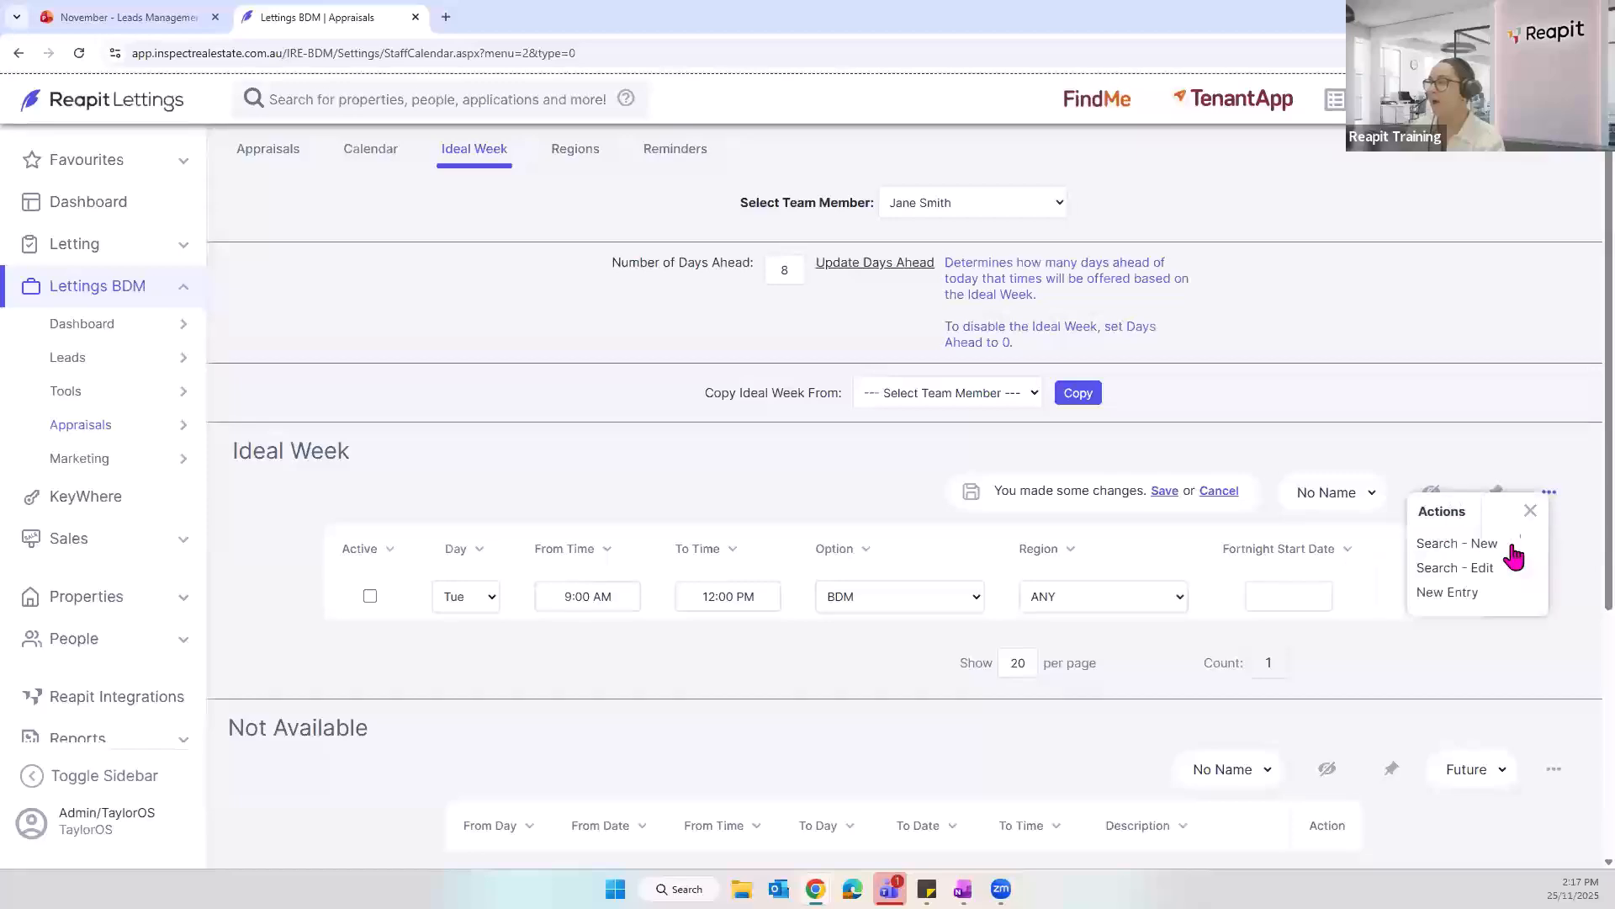
click(1476, 592)
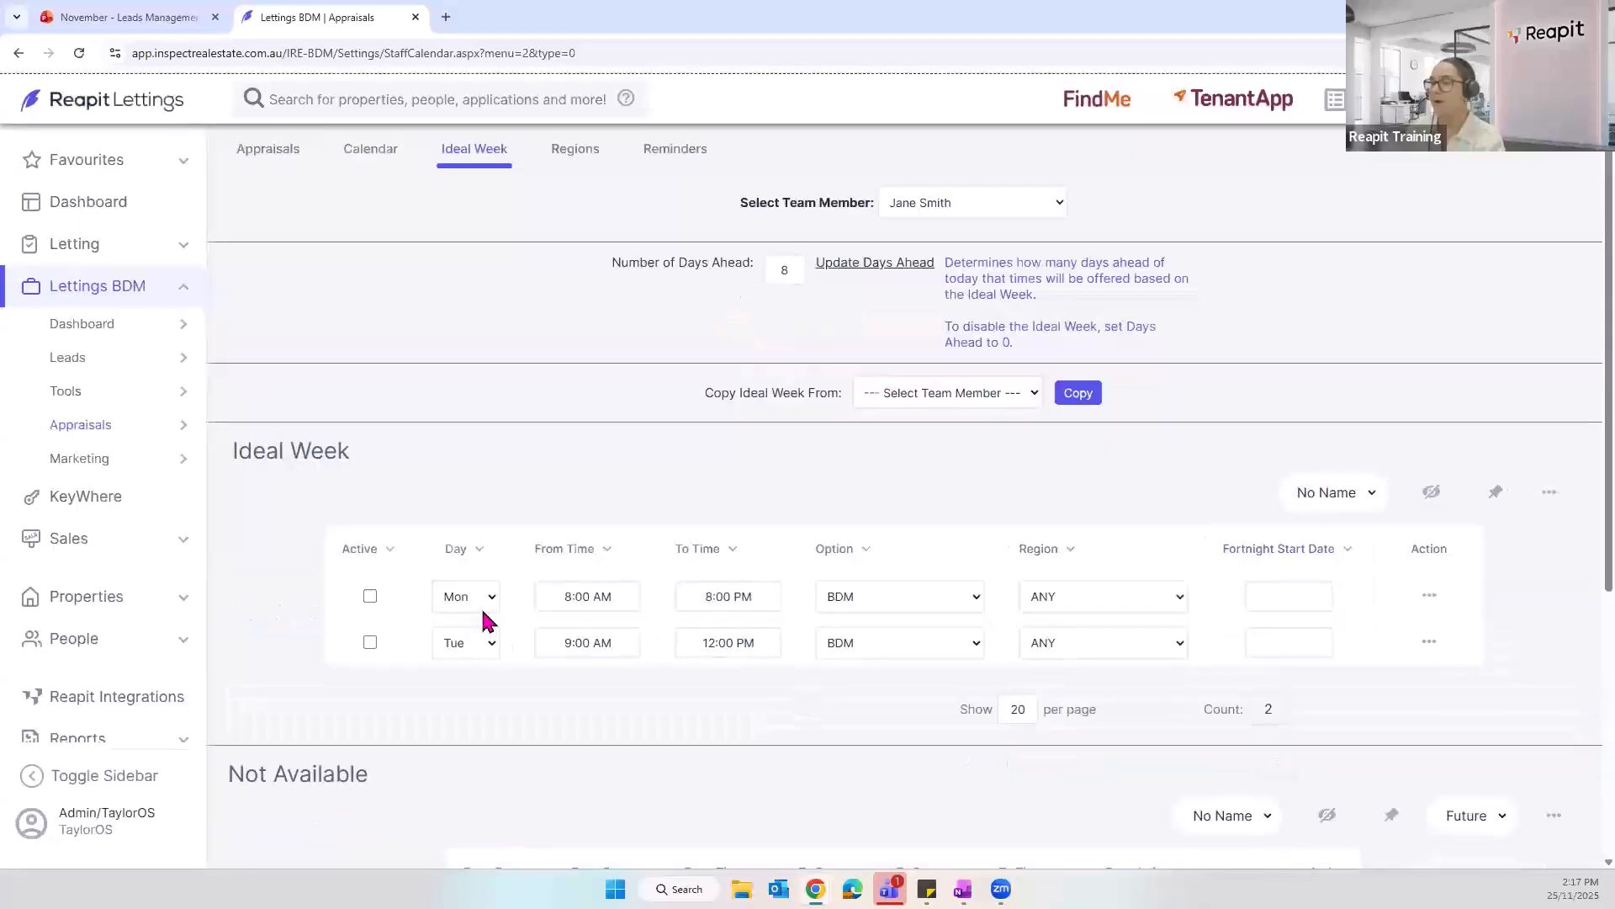
click(486, 597)
click(488, 680)
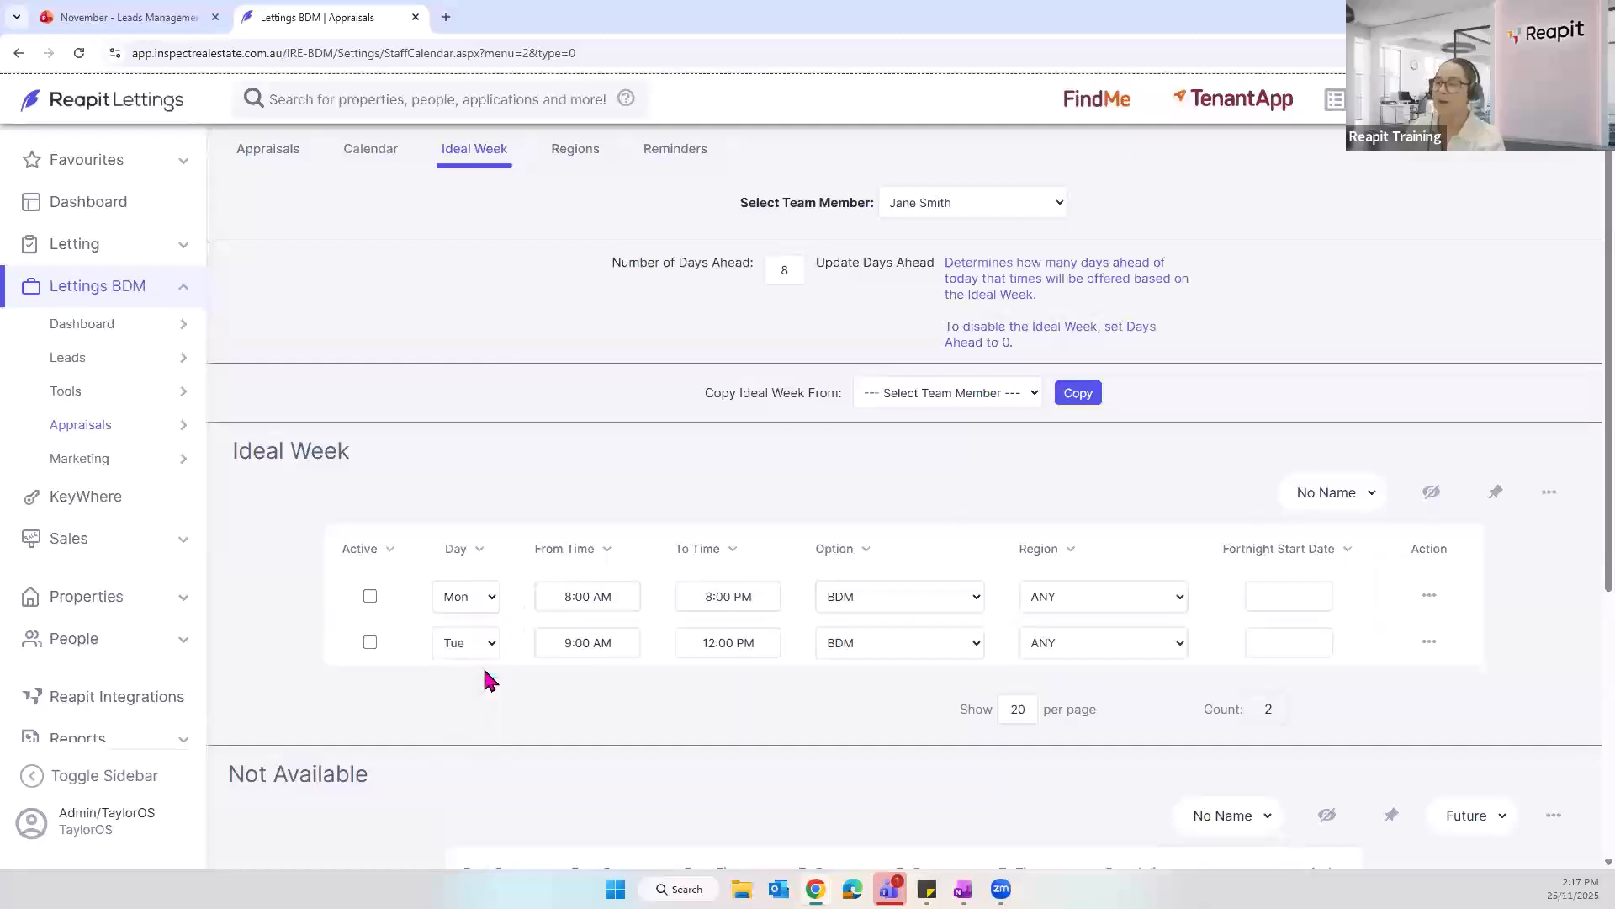
click(586, 596)
drag(646, 683, 685, 689)
click(724, 766)
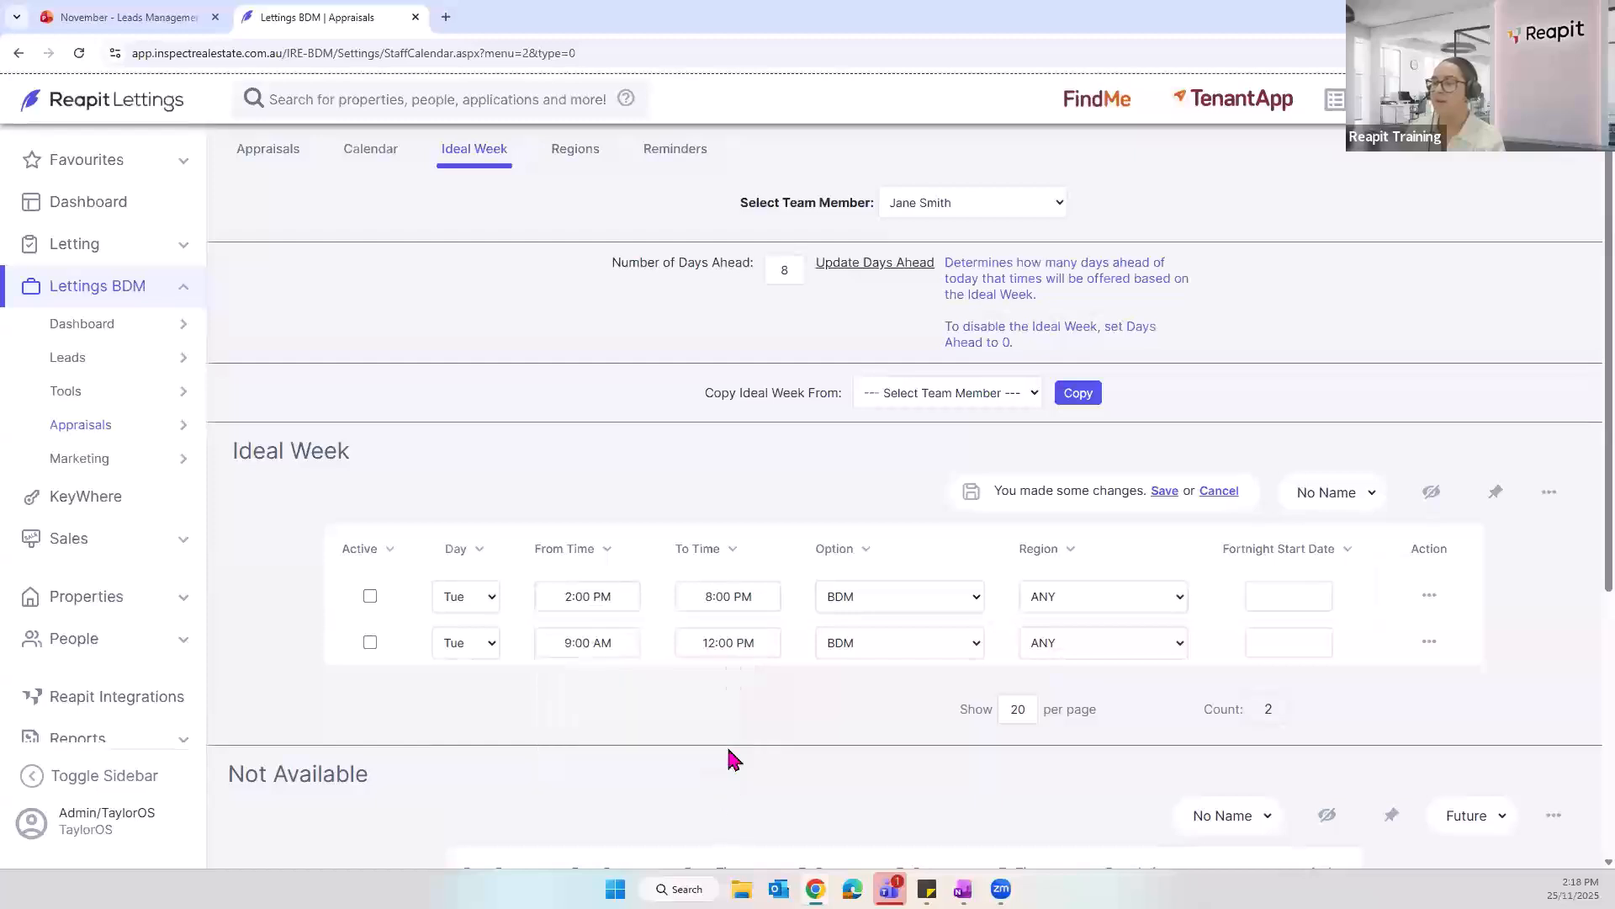
click(705, 596)
click(822, 683)
drag(822, 692, 864, 694)
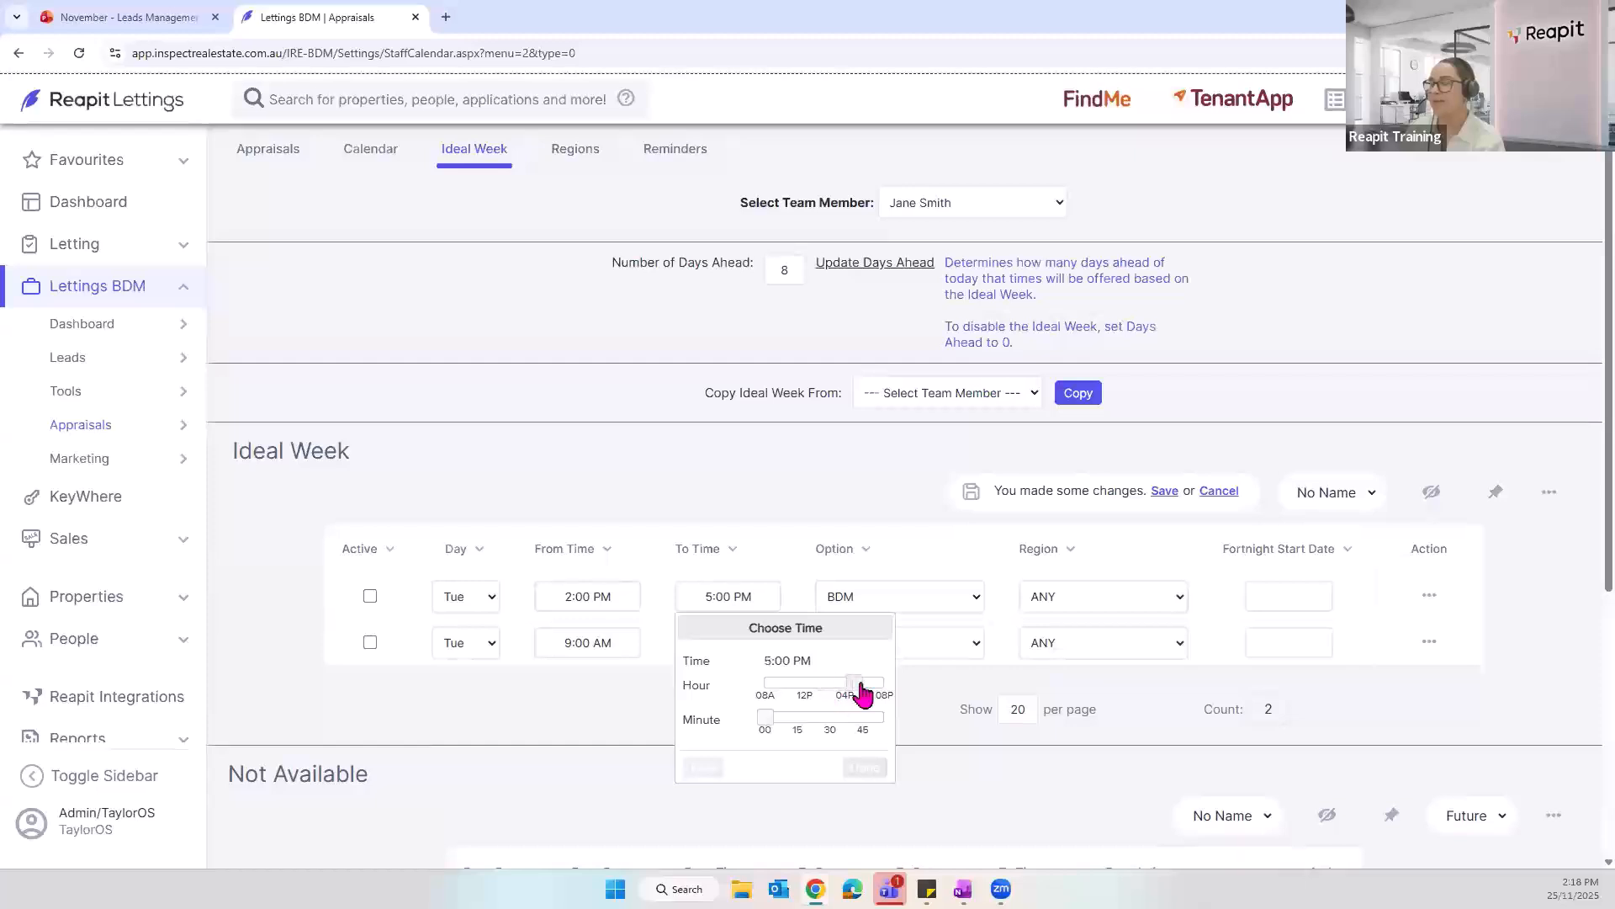
click(864, 766)
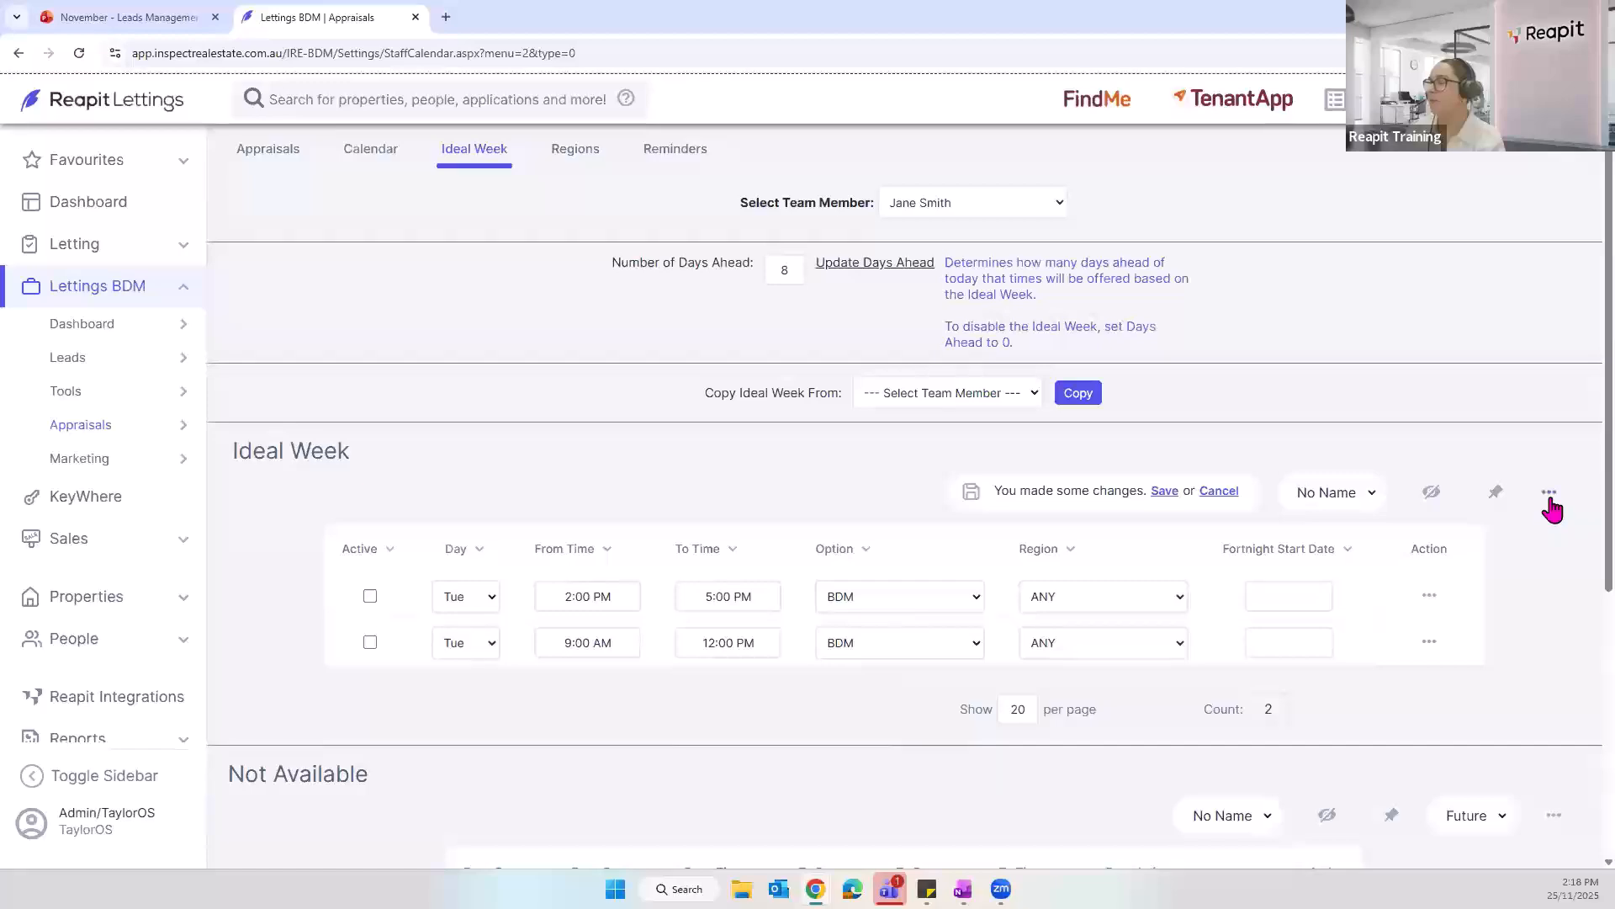
Step: Add a Wednesday entry to the Ideal Week, running from 9:00 AM to 5:00 PM
click(1549, 497)
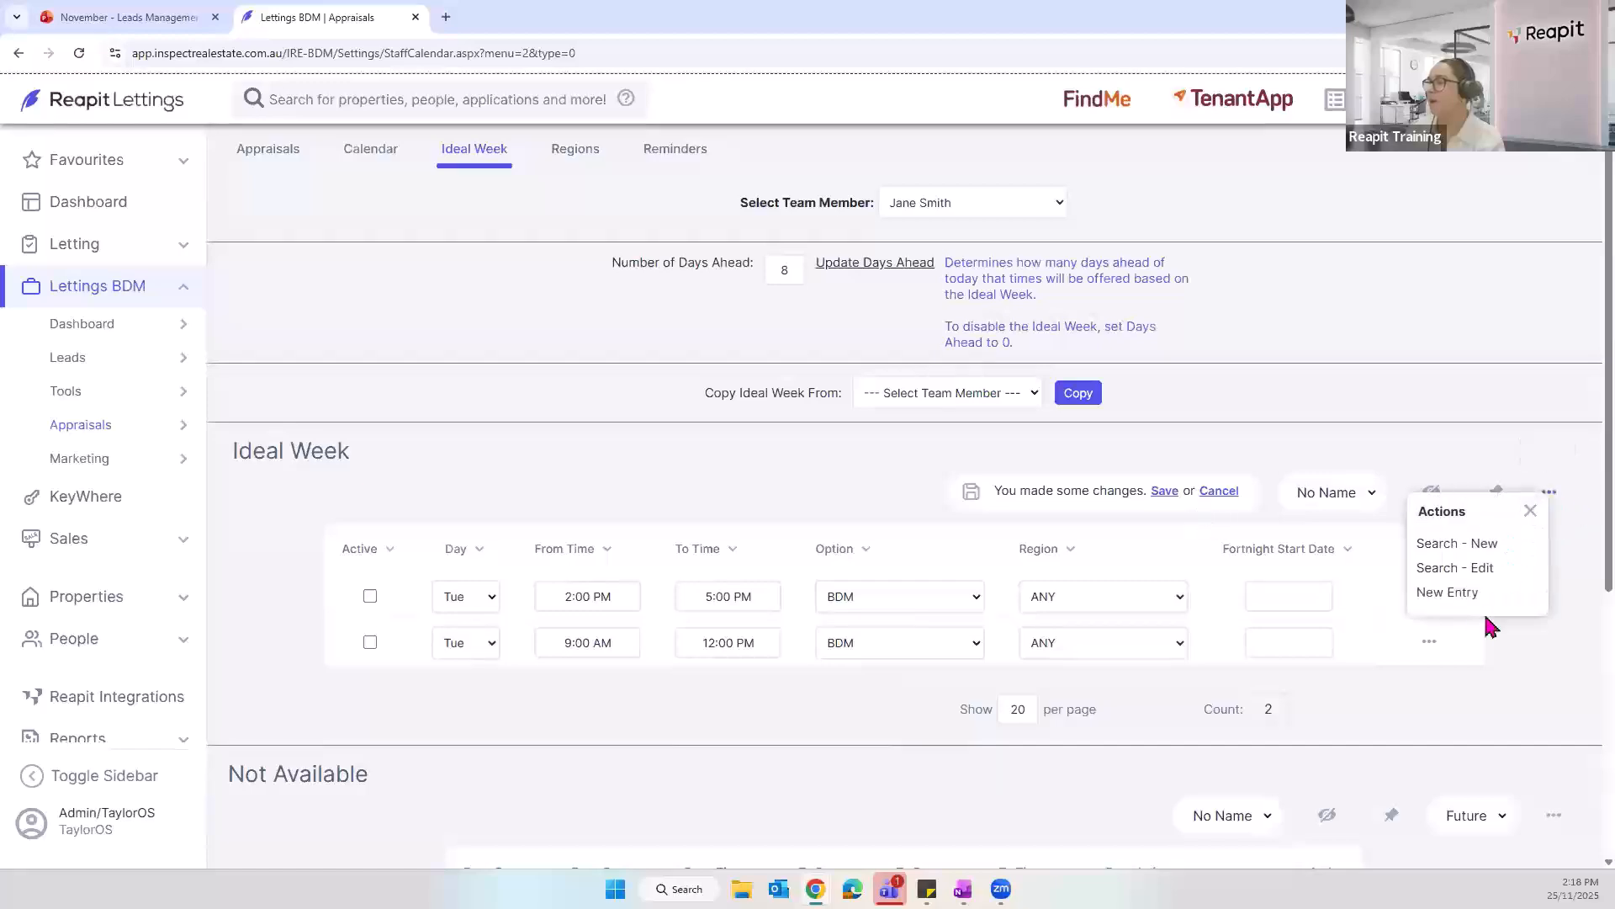
click(1468, 594)
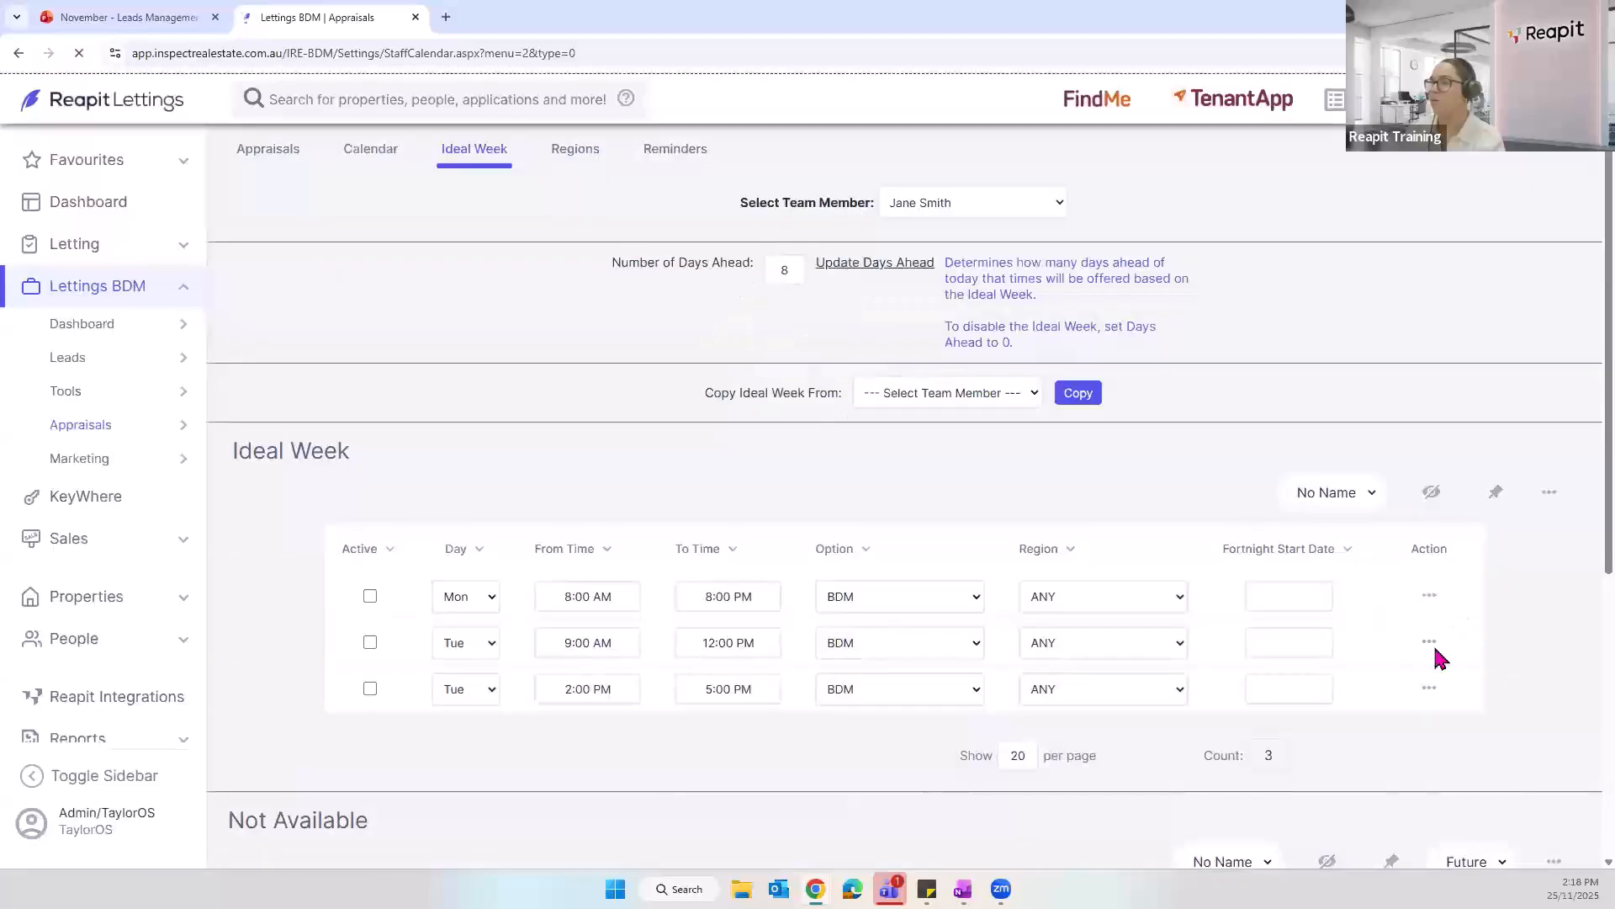
click(478, 682)
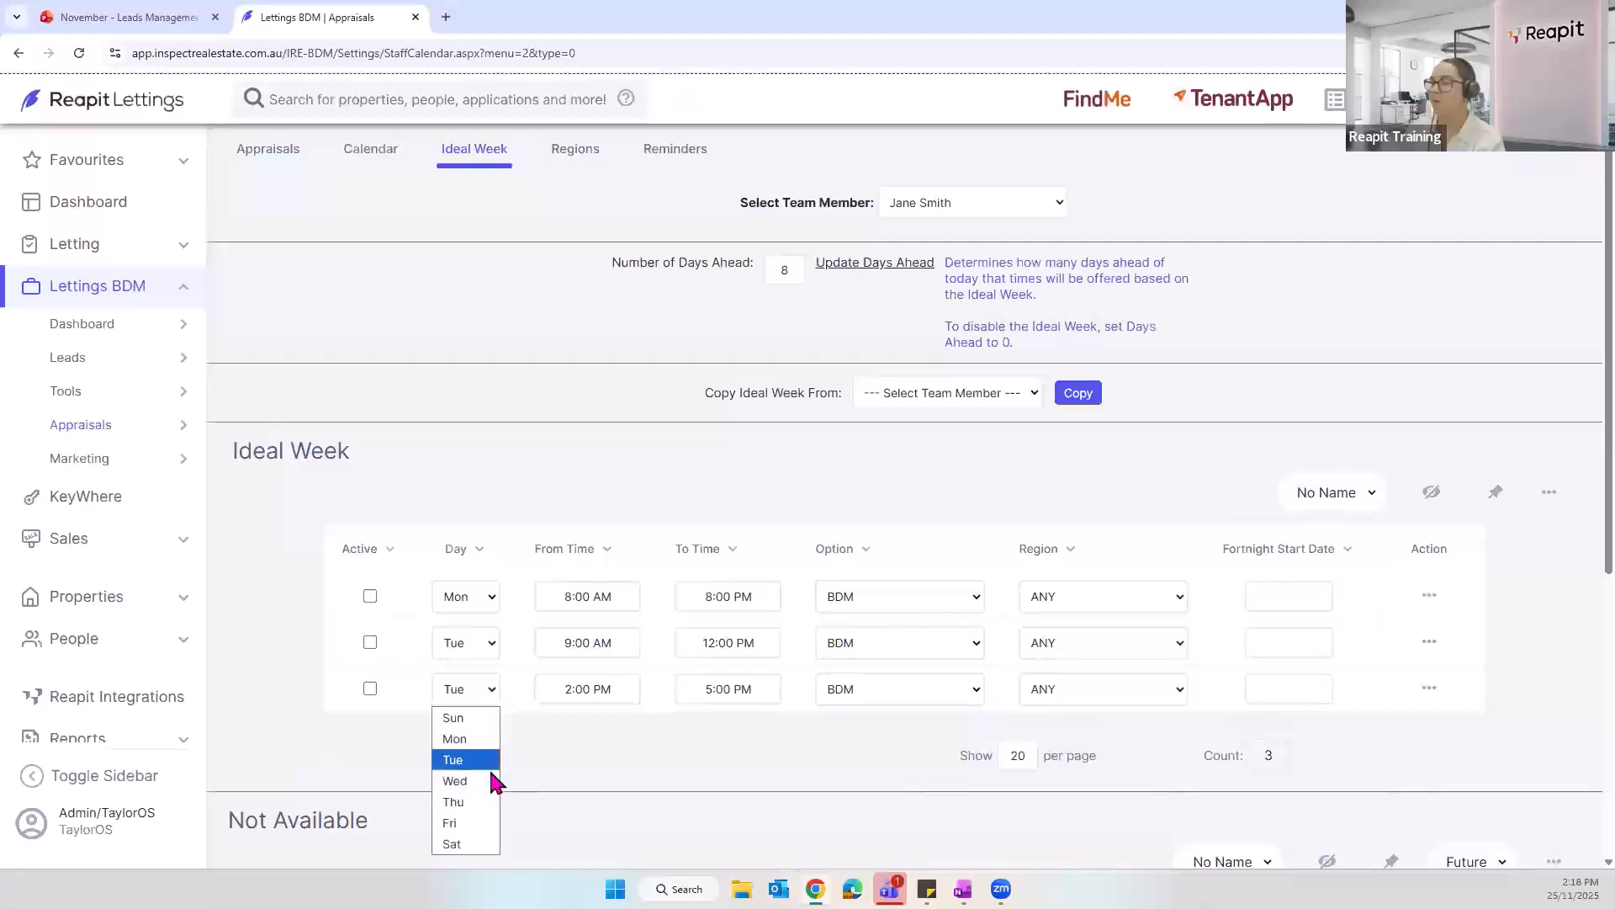
click(490, 596)
click(483, 688)
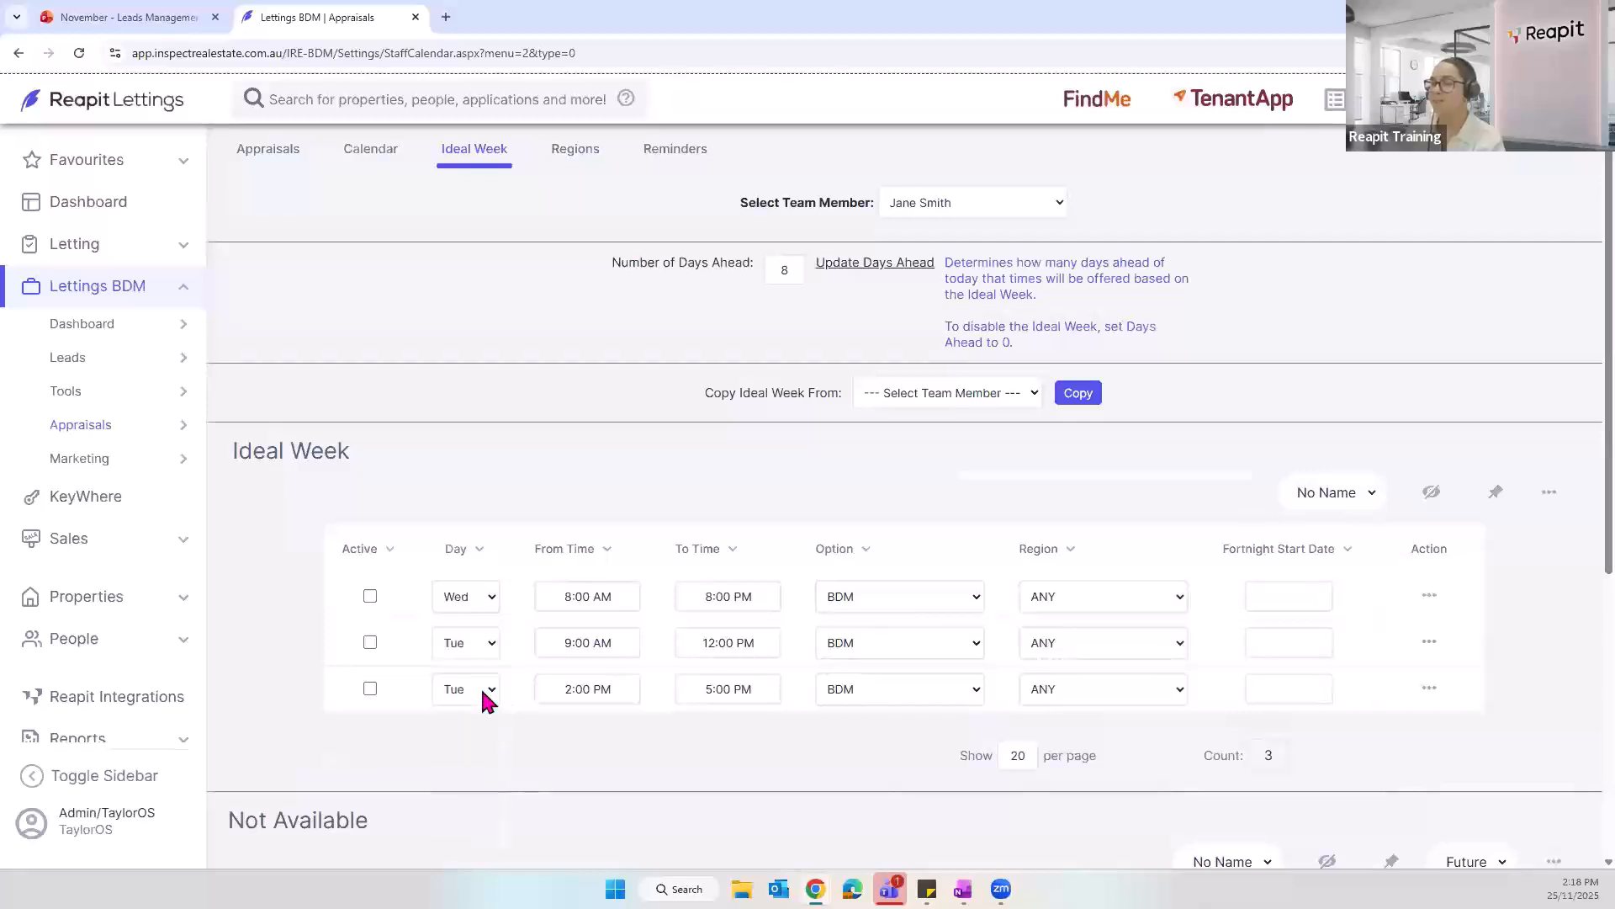
click(631, 601)
drag(649, 692, 635, 692)
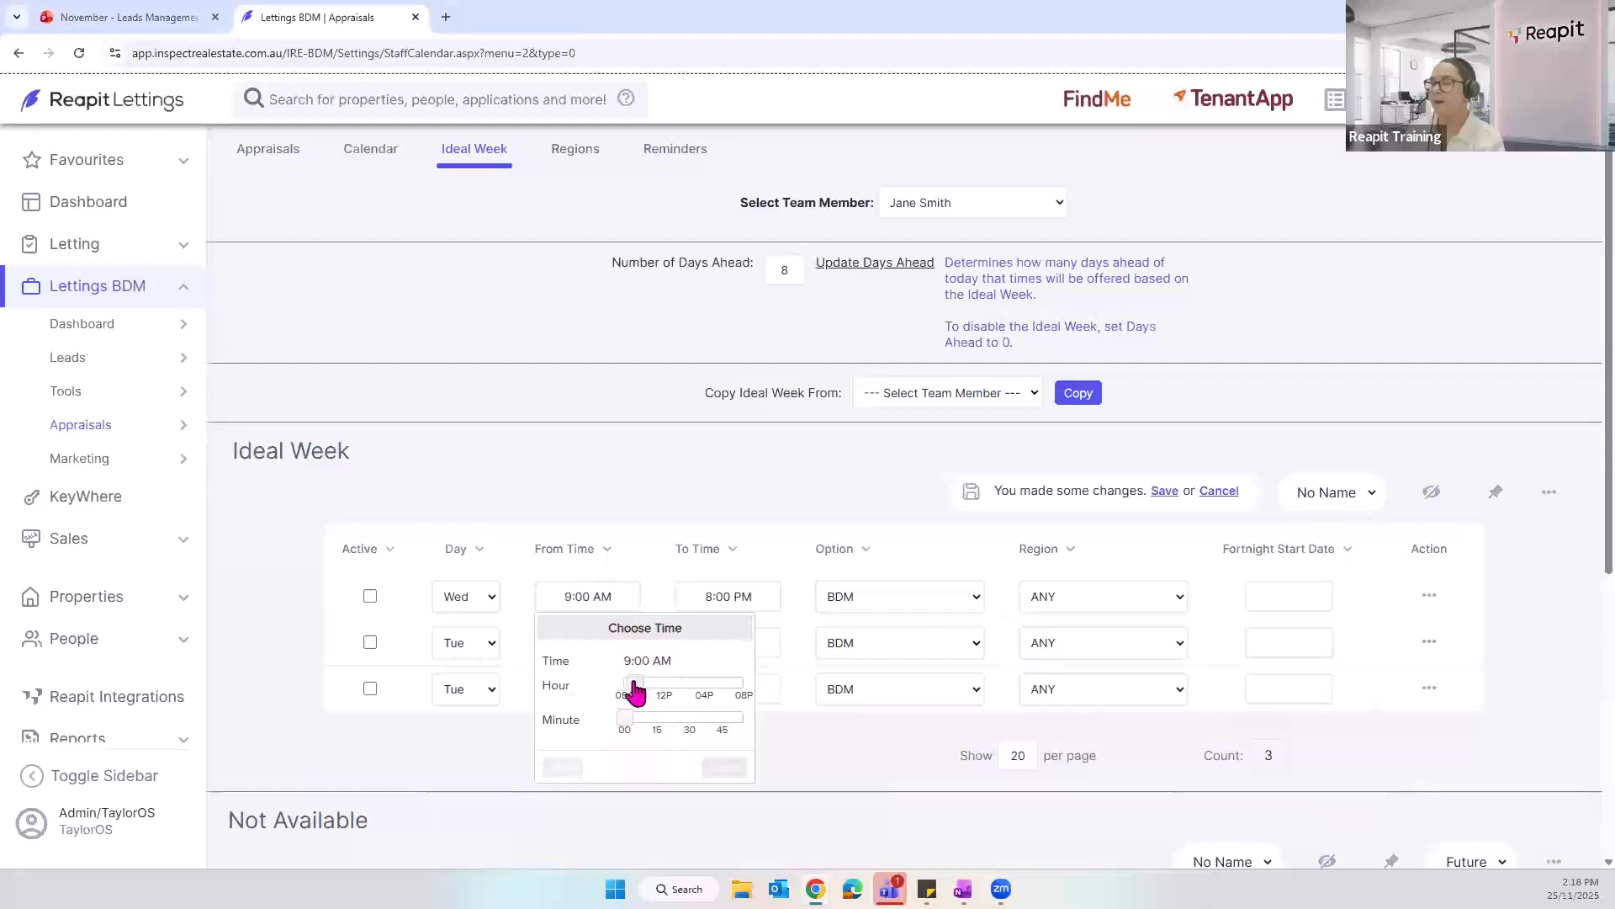
click(723, 595)
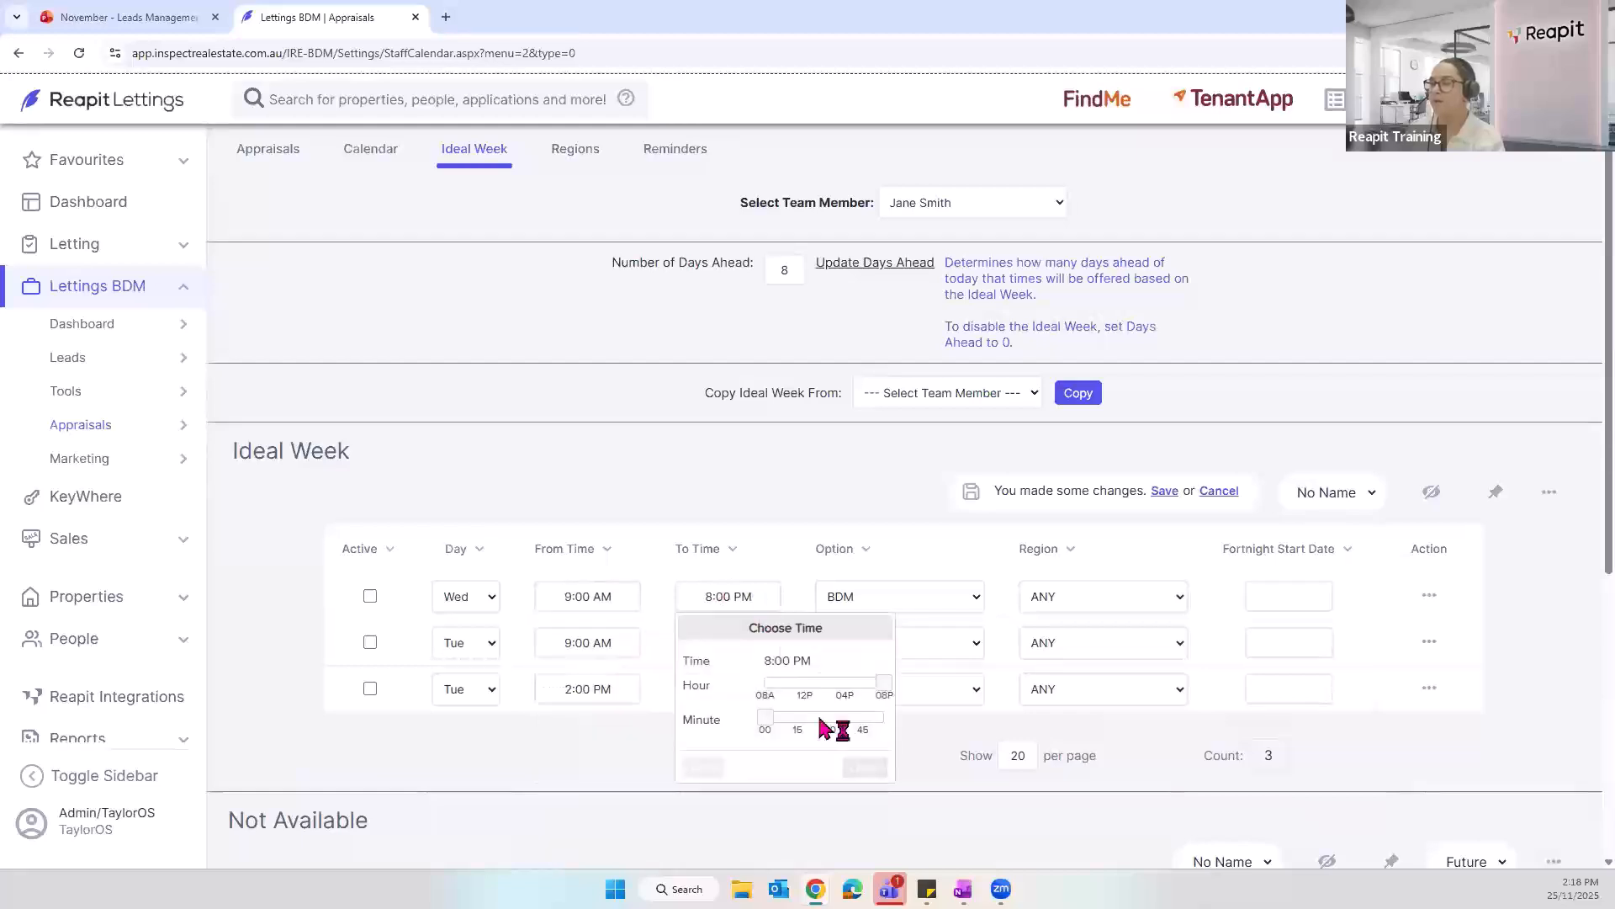
drag(882, 683, 852, 685)
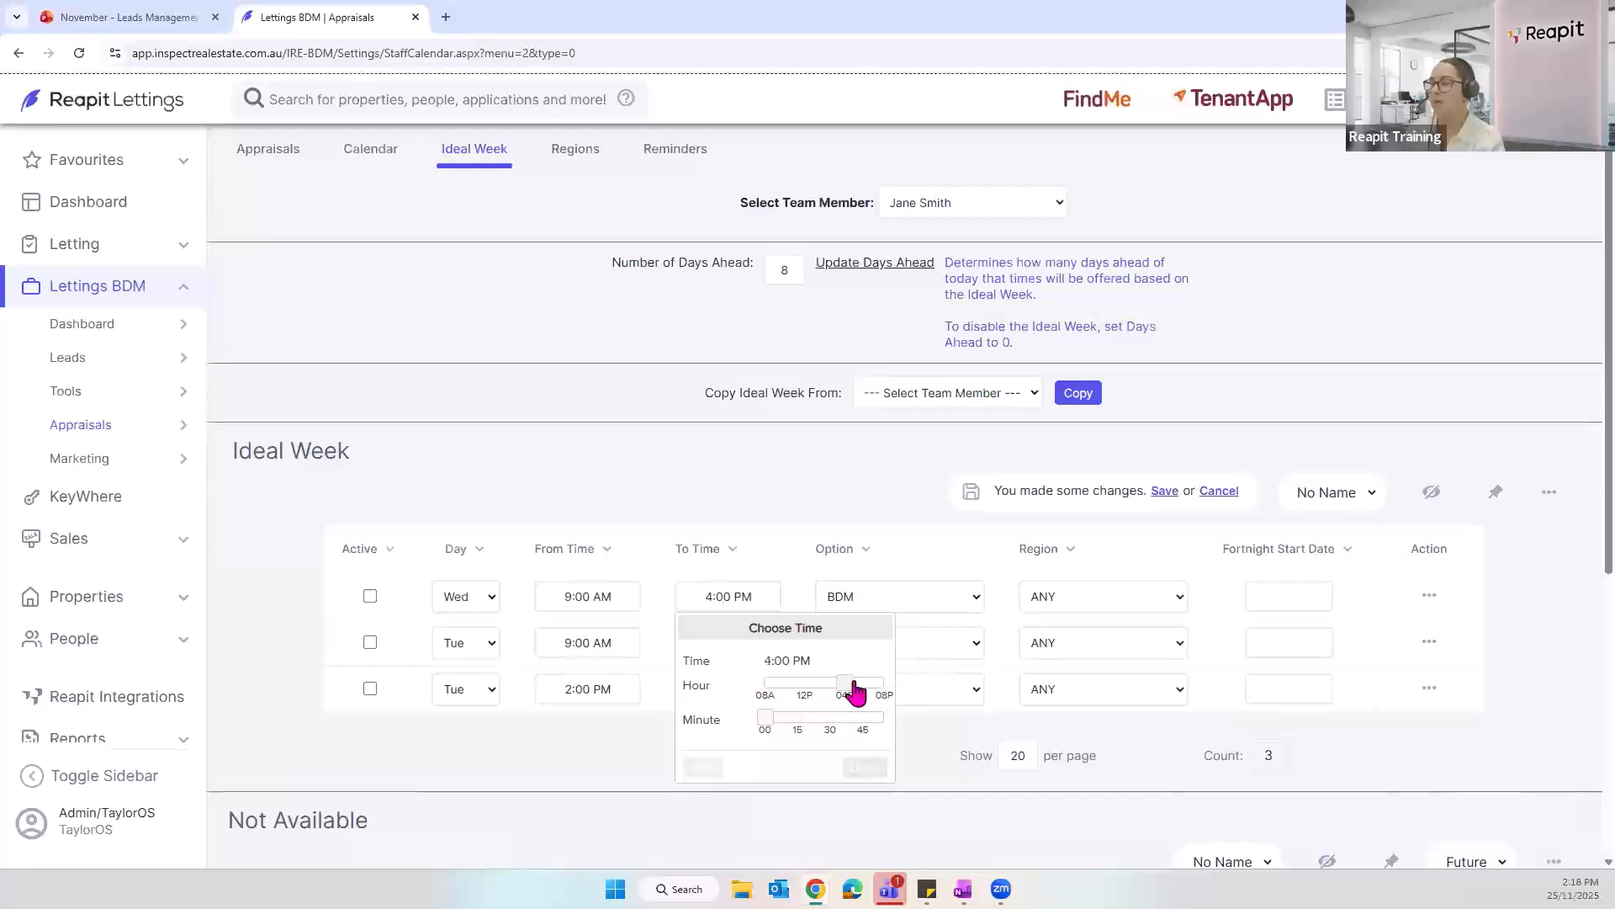
click(872, 768)
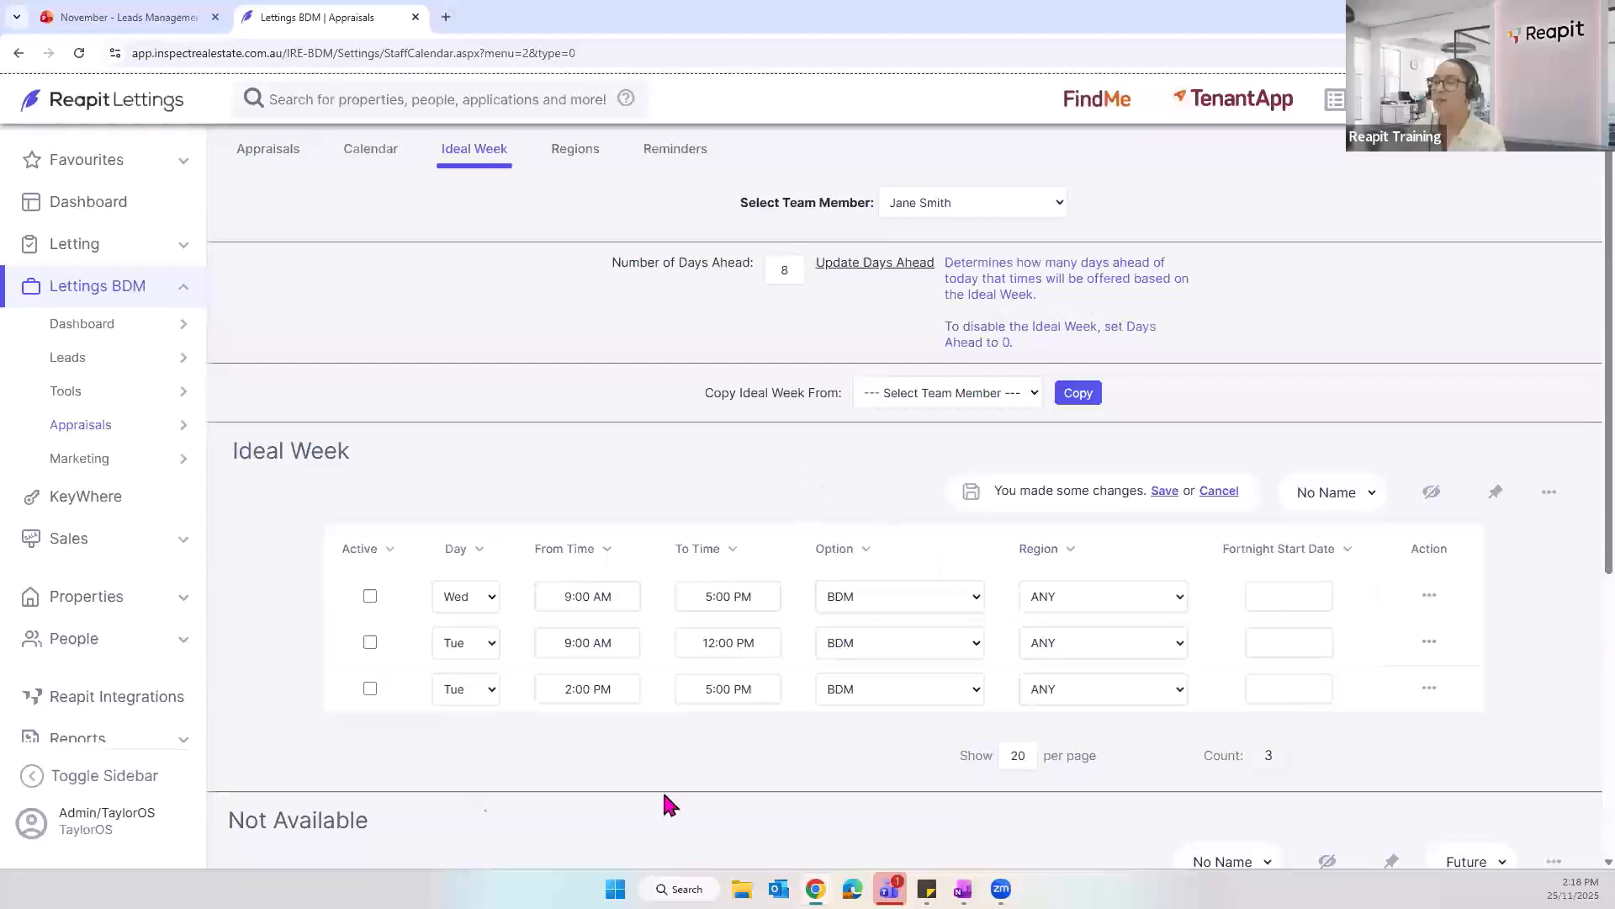
Step: Make all three Ideal Week entries active and save the changes
click(370, 595)
click(370, 642)
click(370, 688)
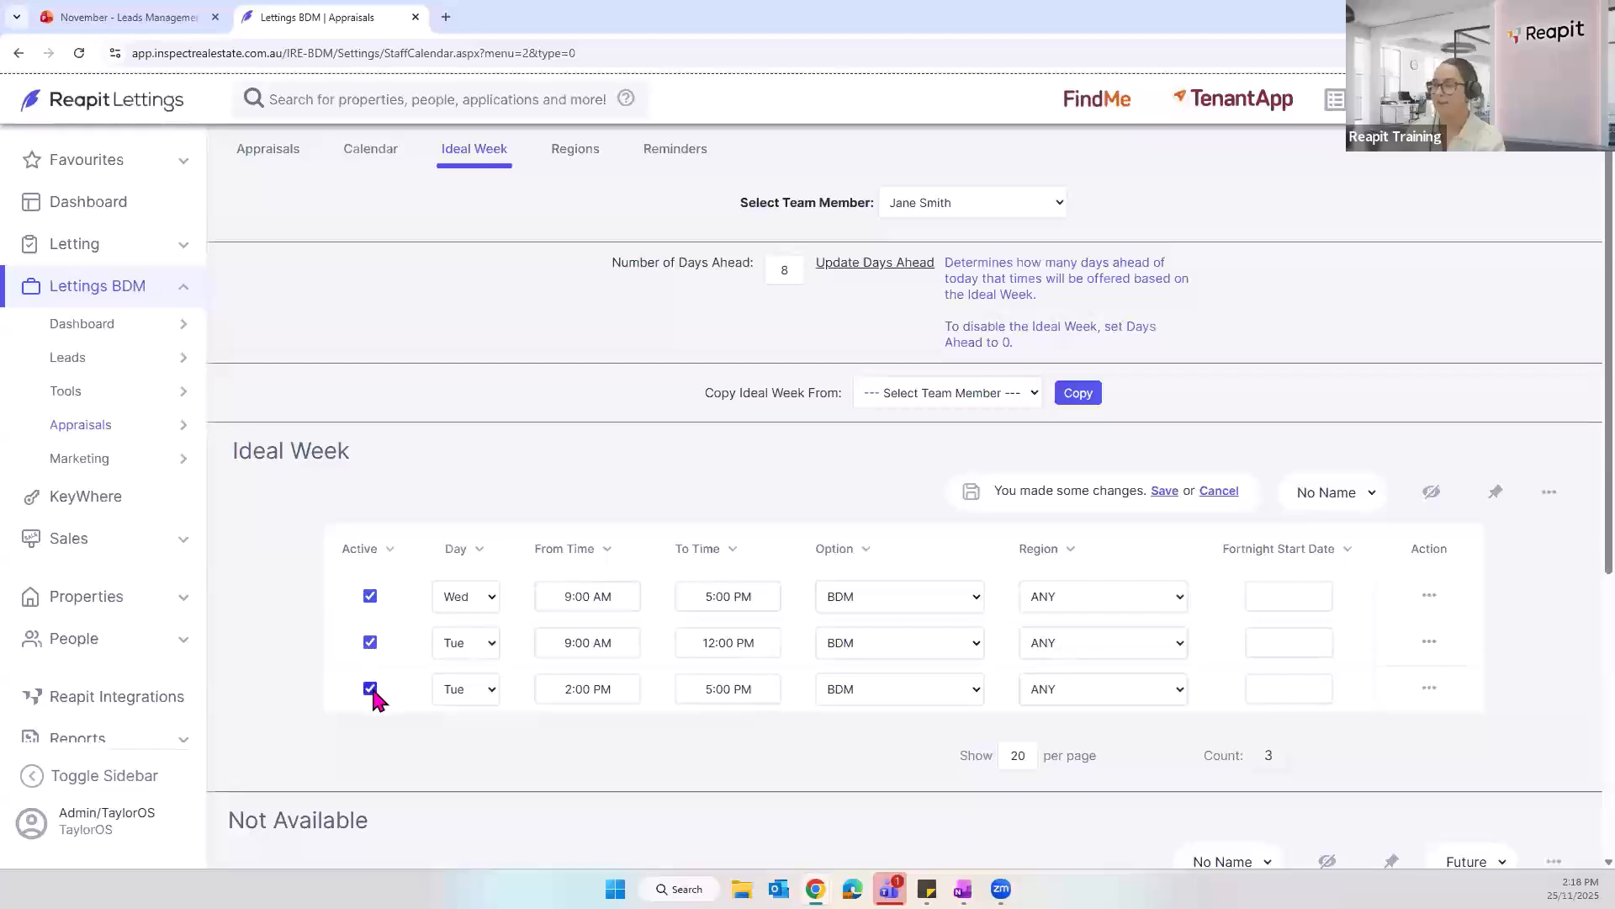
click(1165, 491)
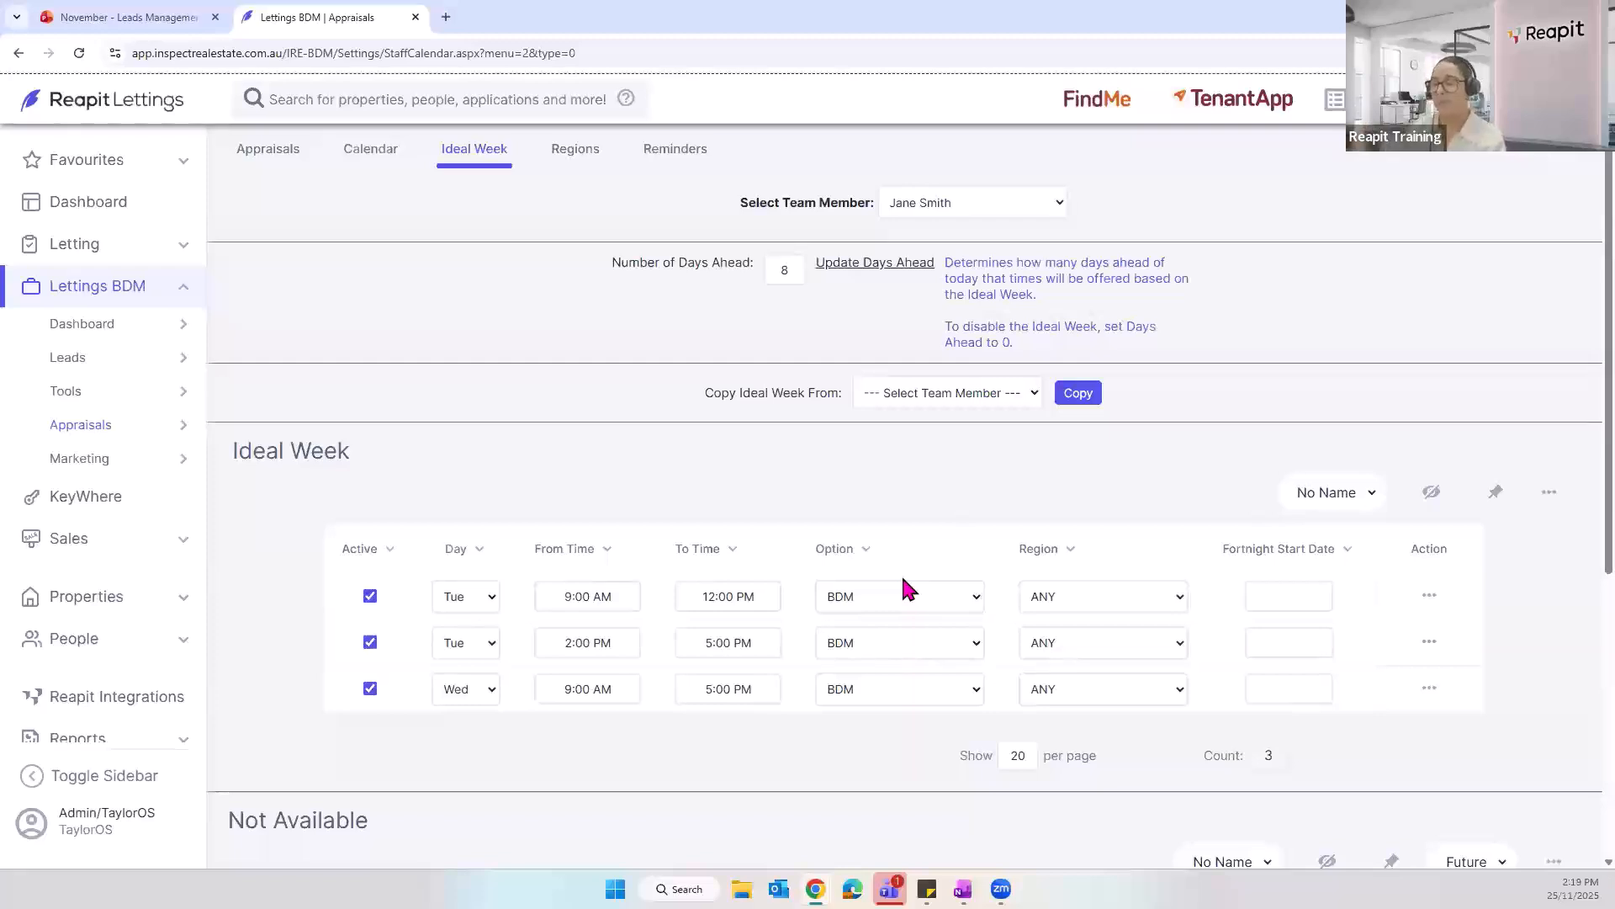
click(1549, 492)
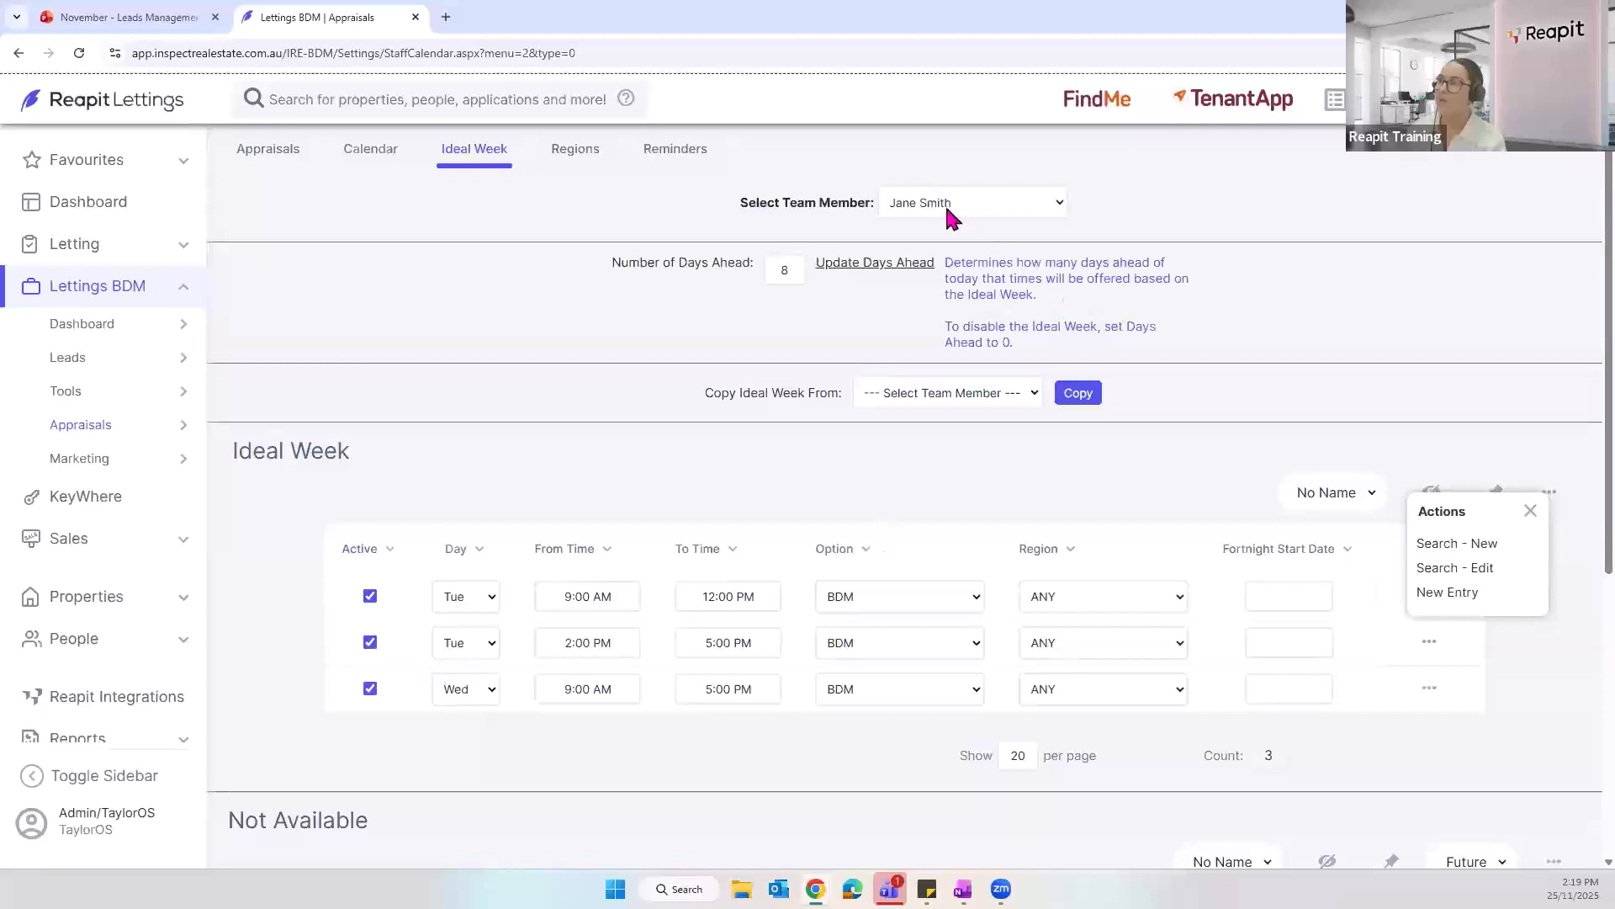
click(1290, 418)
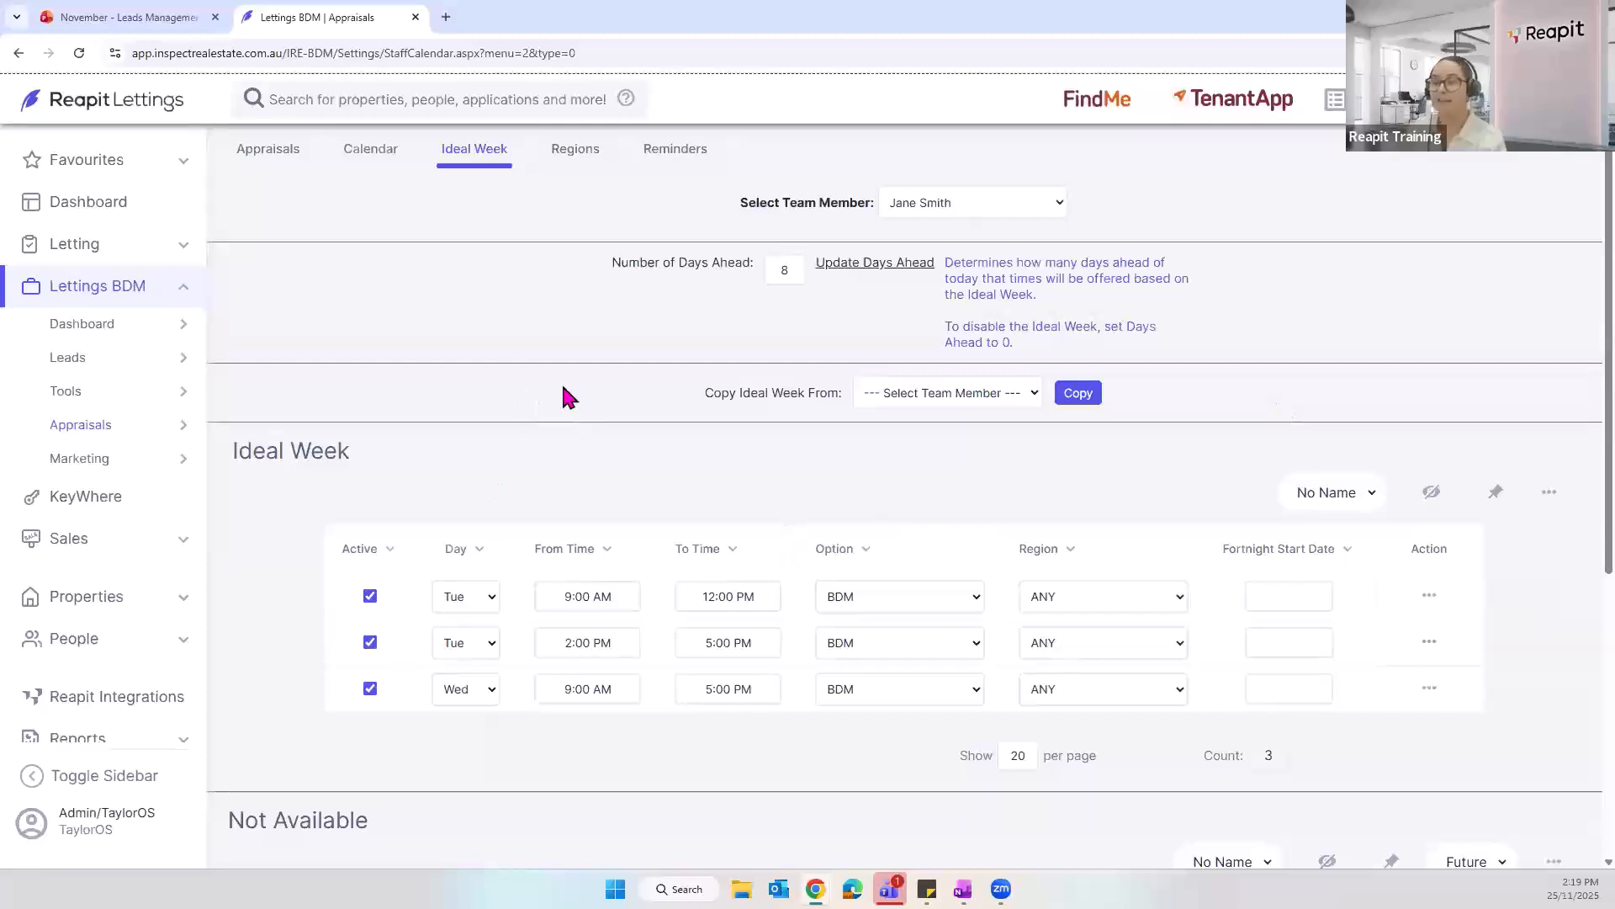
Step: Return to the BDM Leads list and open the Appraisal Tool for the second lead listed
mouse_move(123, 373)
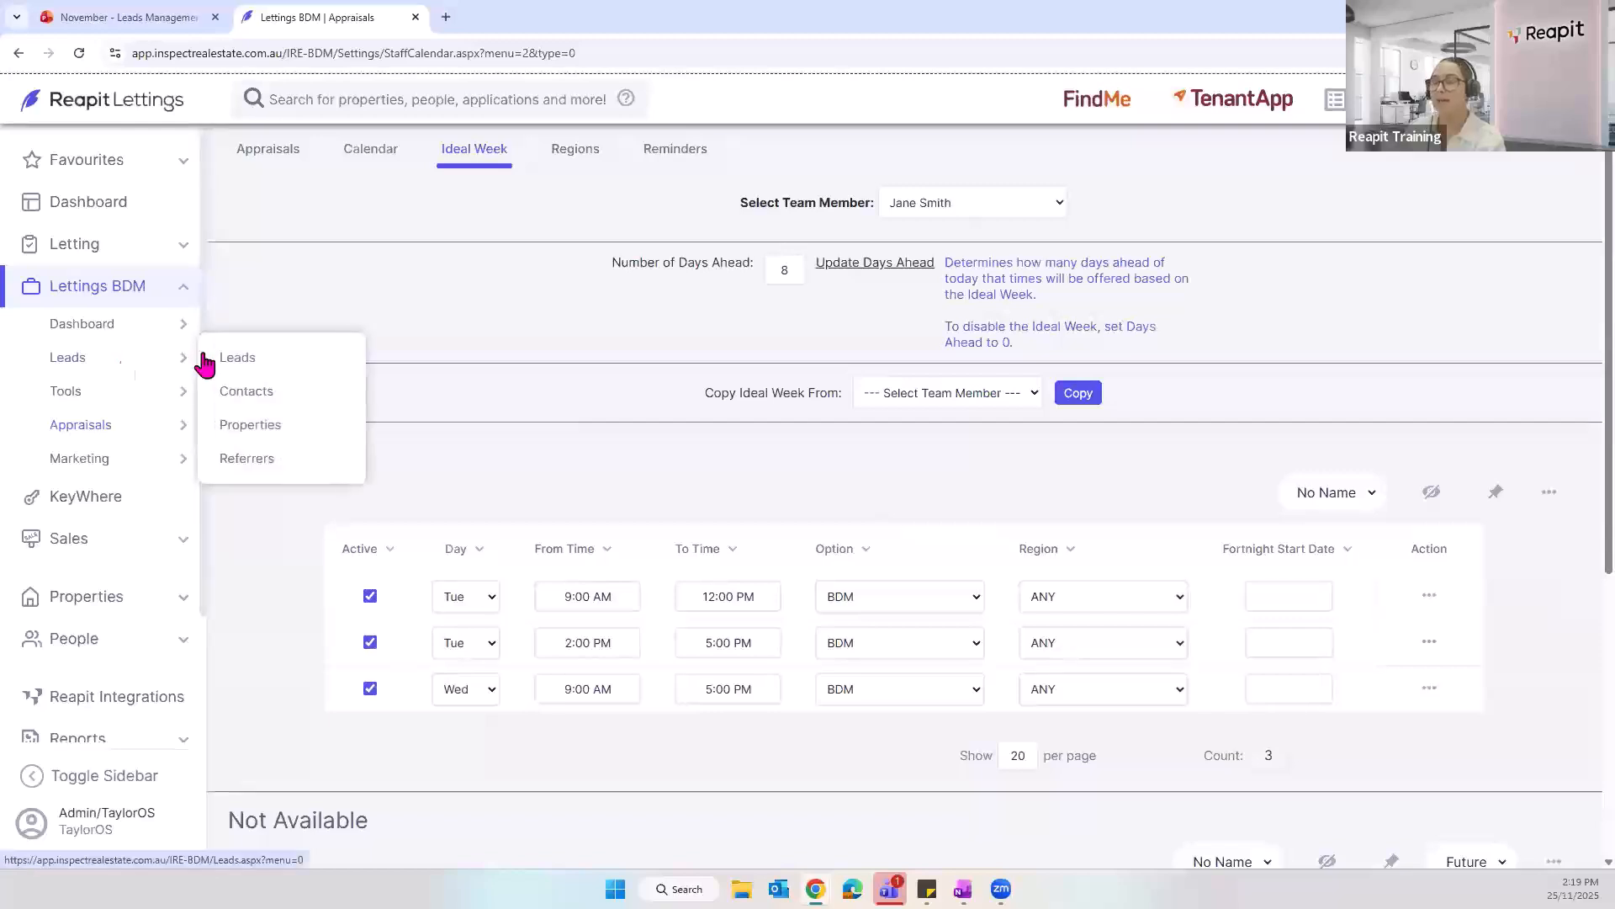
click(252, 367)
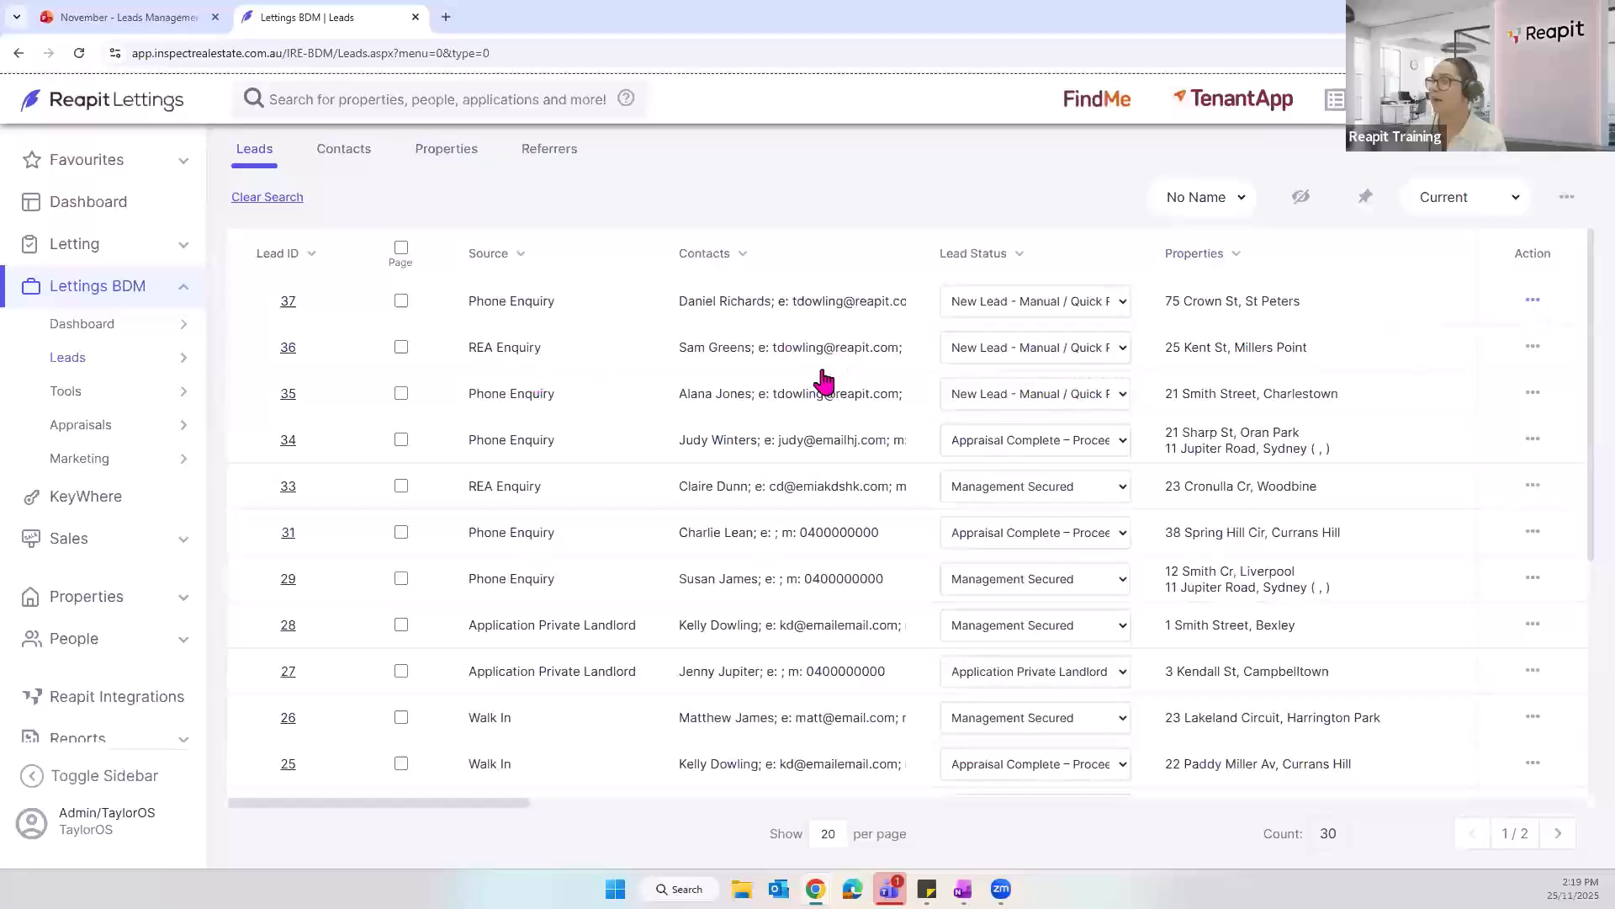
click(1533, 348)
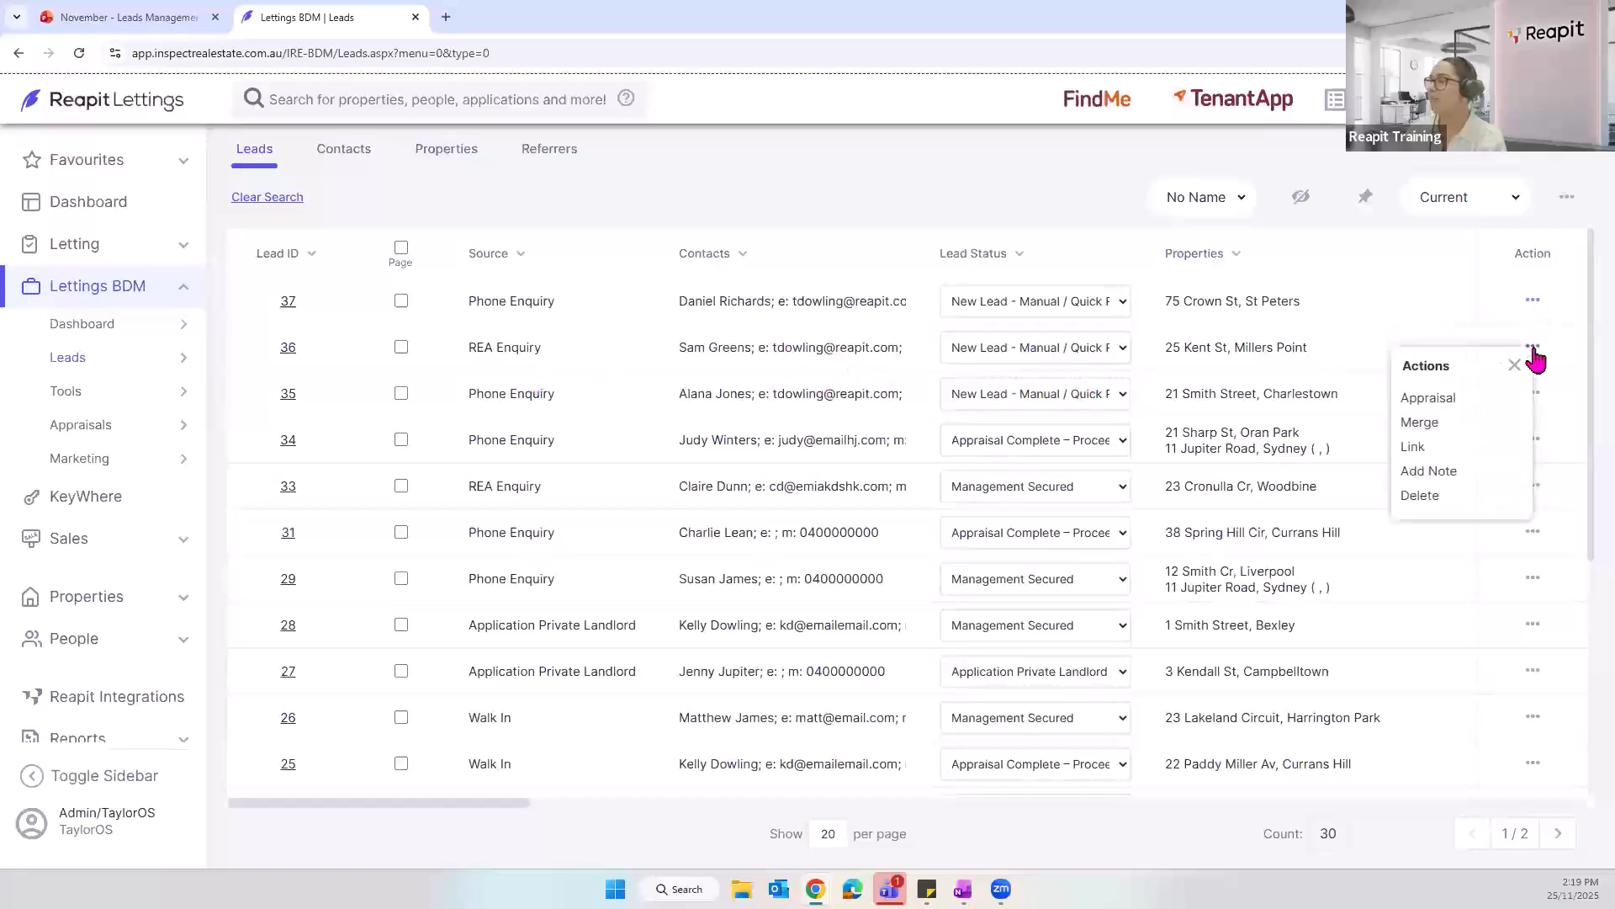
click(1430, 398)
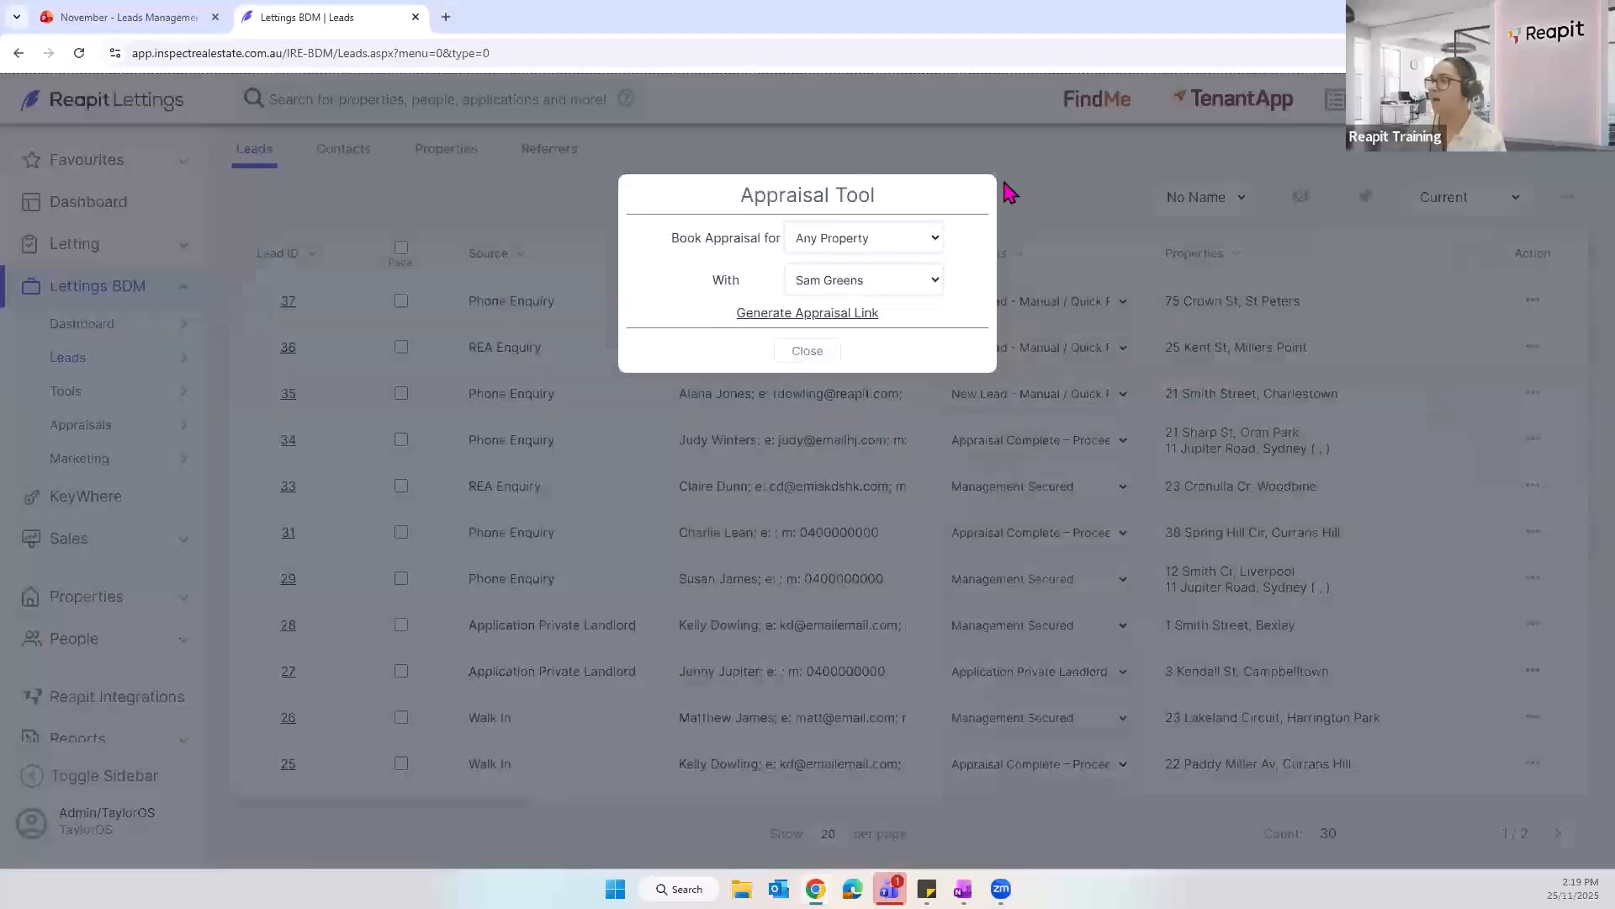
Step: Generate an appraisal link for the lead's own property instead of Any Property, and open its booking page
click(885, 244)
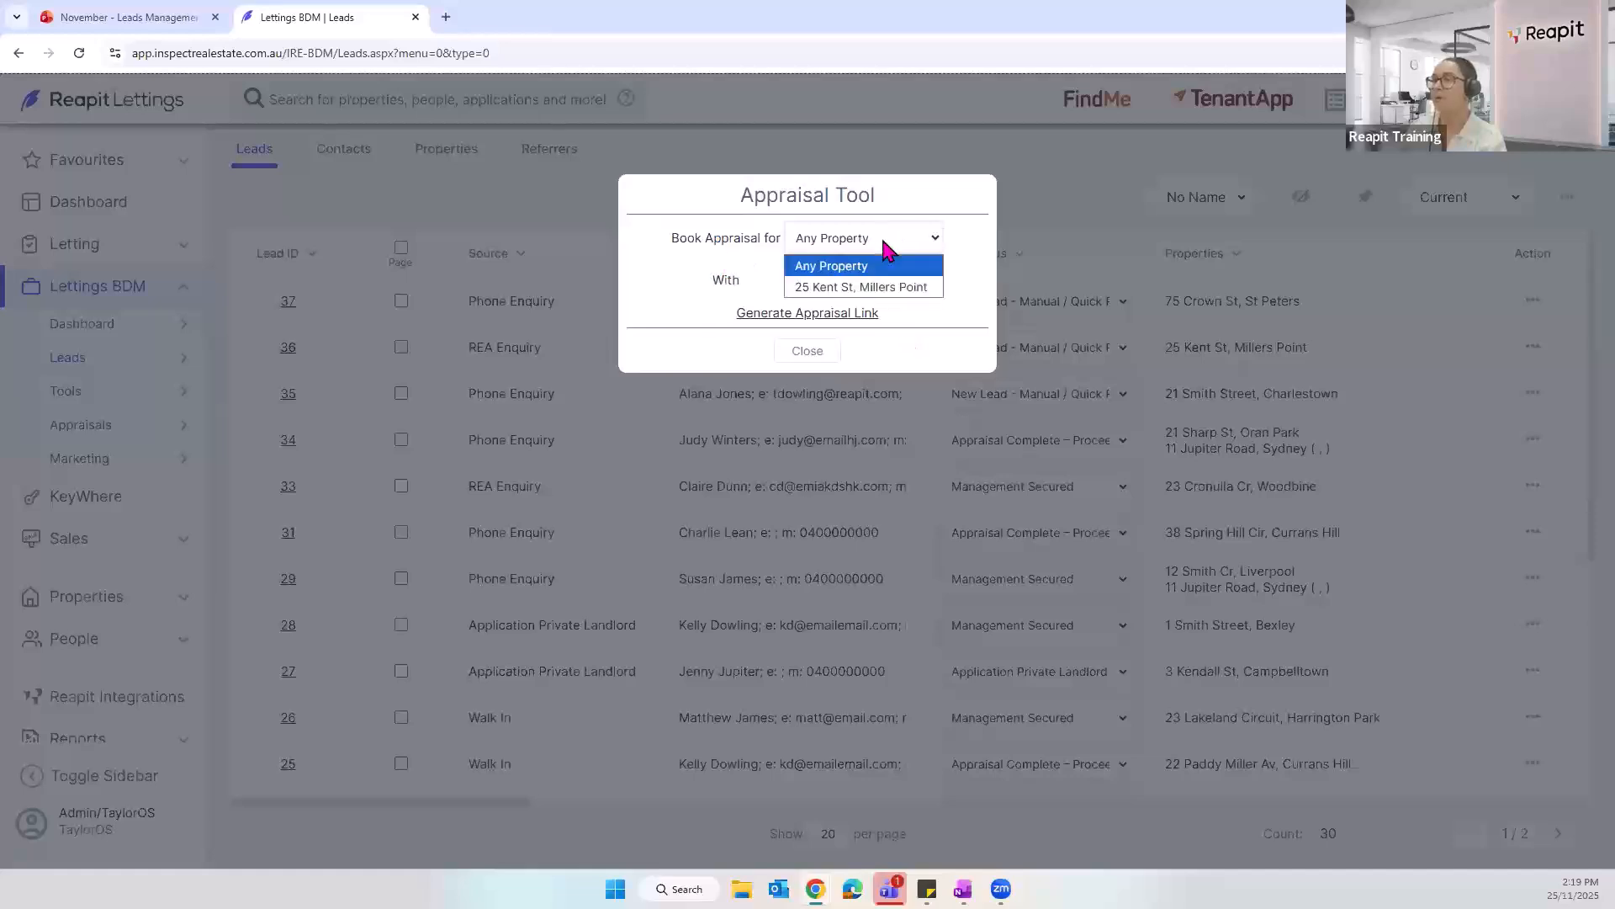
click(886, 288)
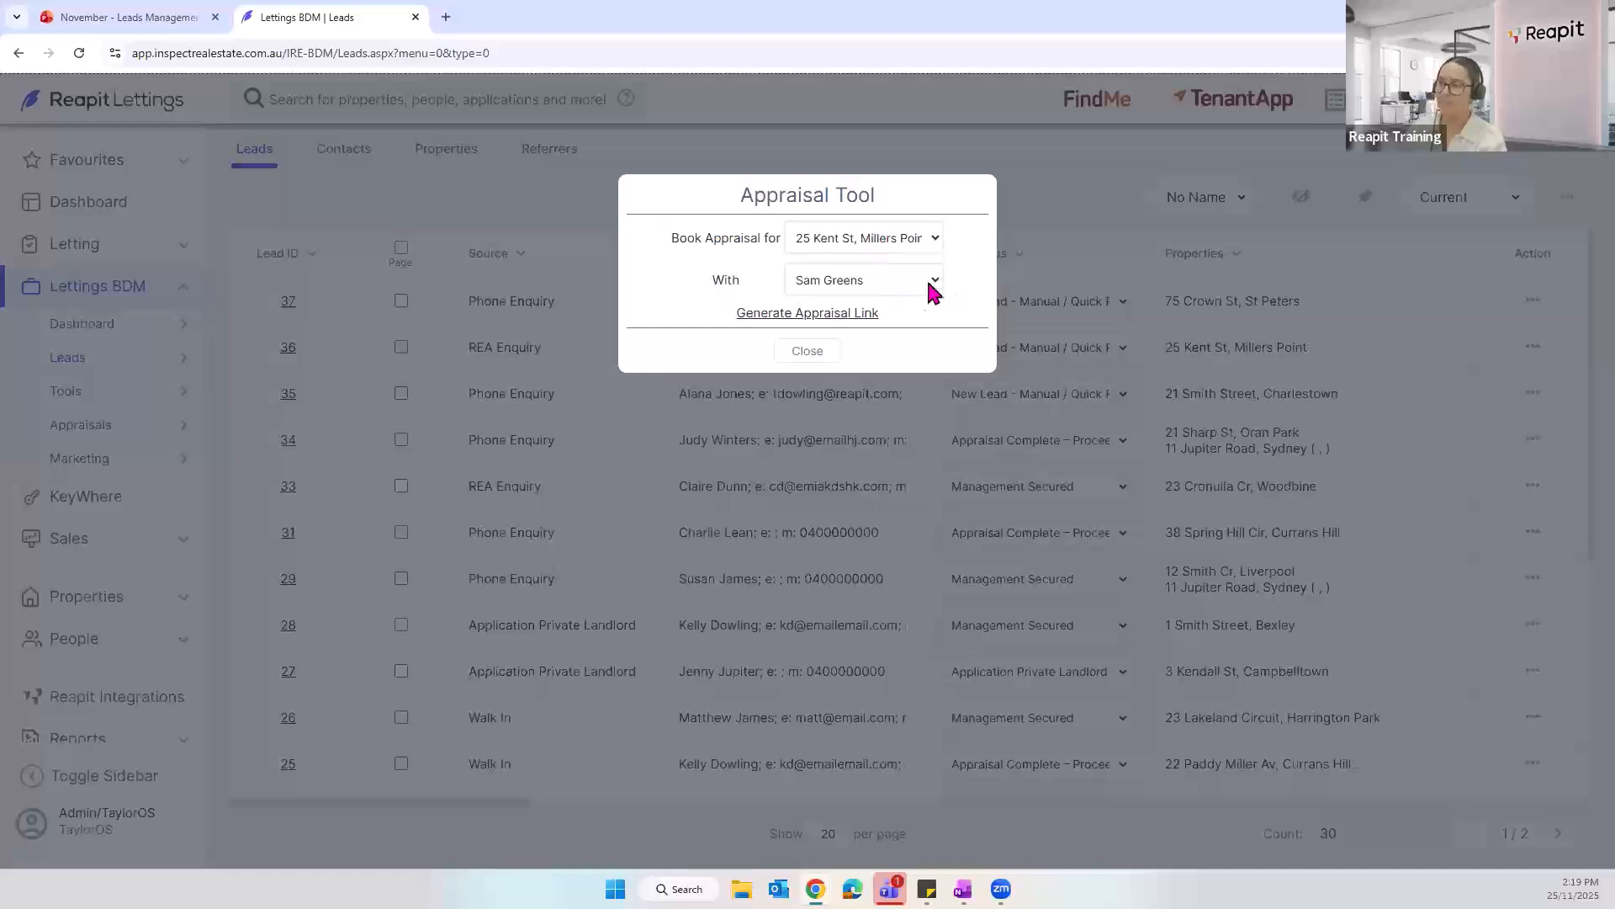
click(844, 320)
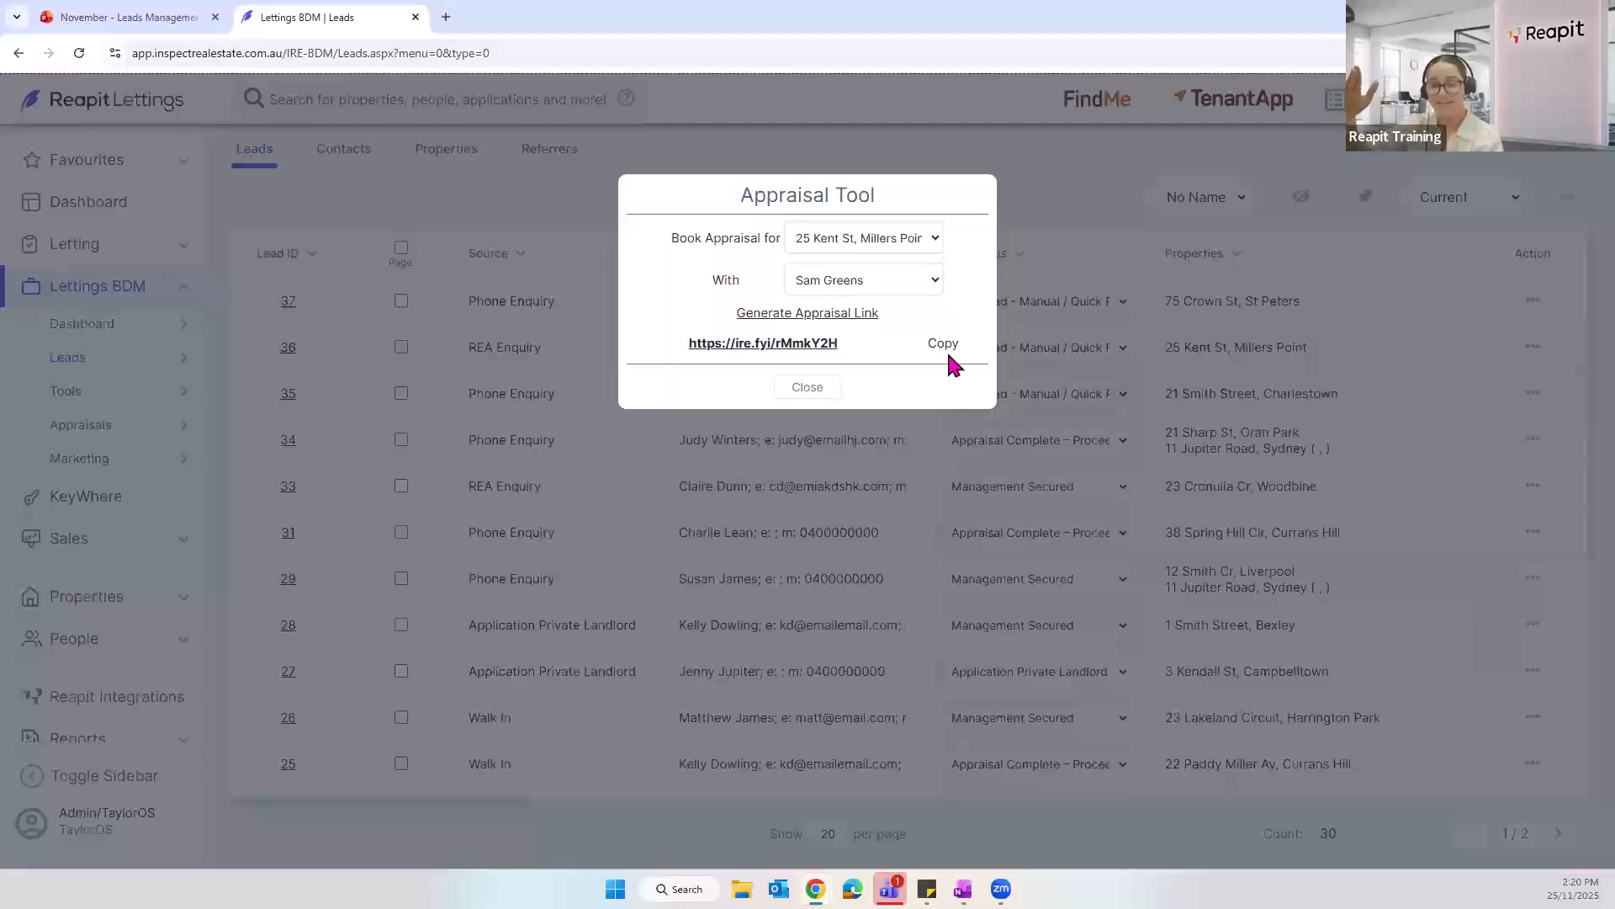
click(790, 345)
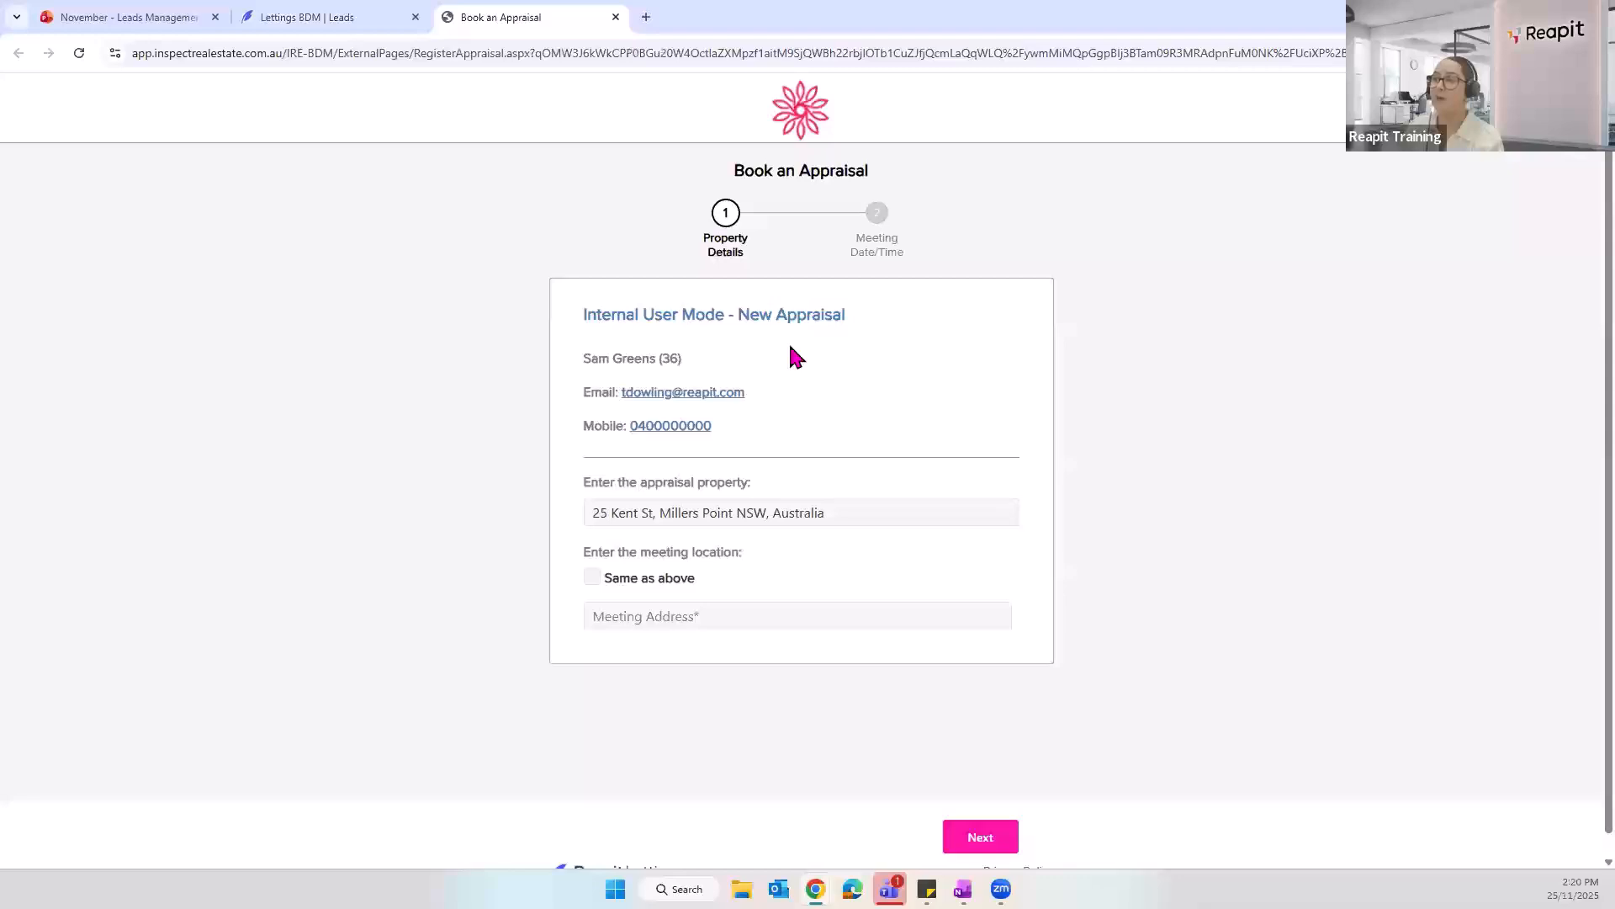
drag(578, 316, 858, 324)
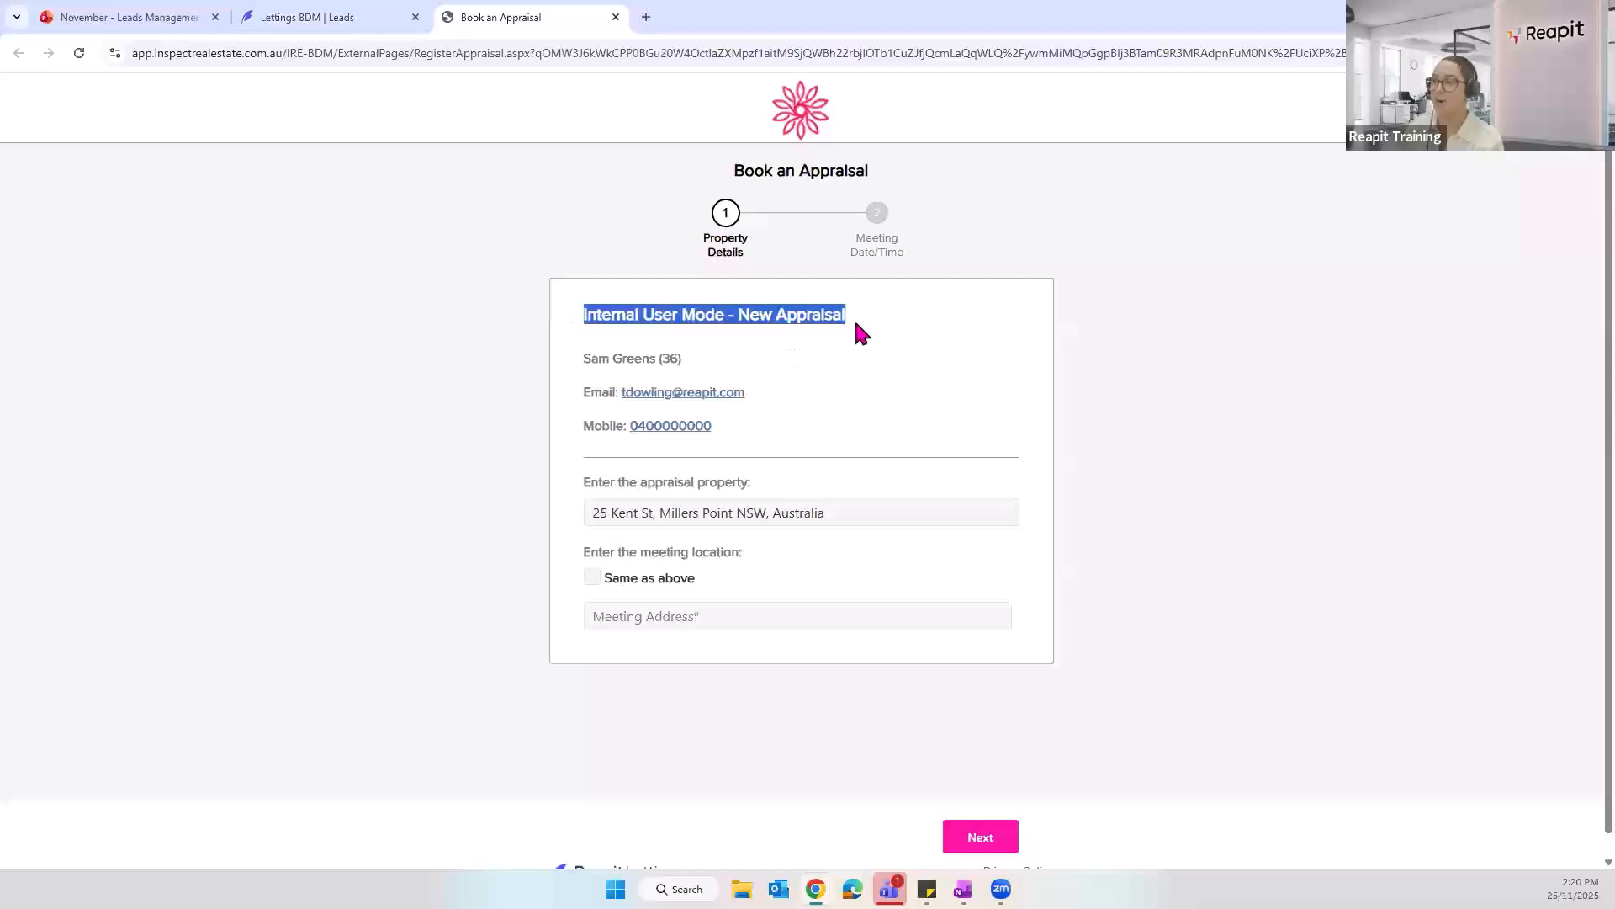
click(861, 321)
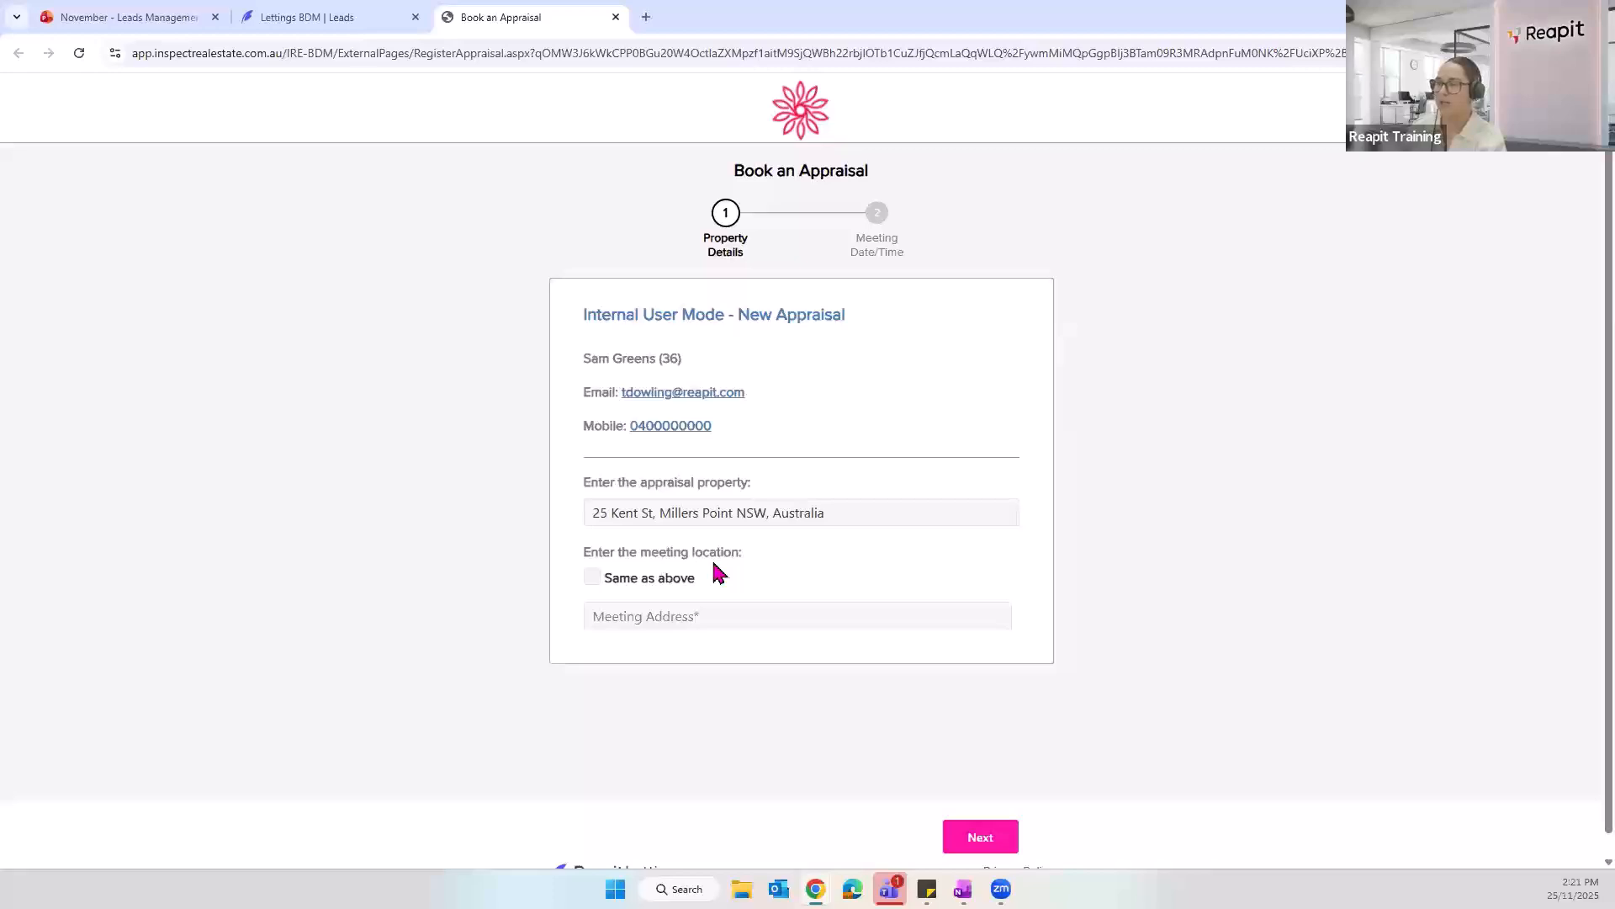
Step: Book the appraisal at the property's own address for Monday, 1 Dec, 9:30 AM - 10:30 AM, and submit the booking
click(663, 578)
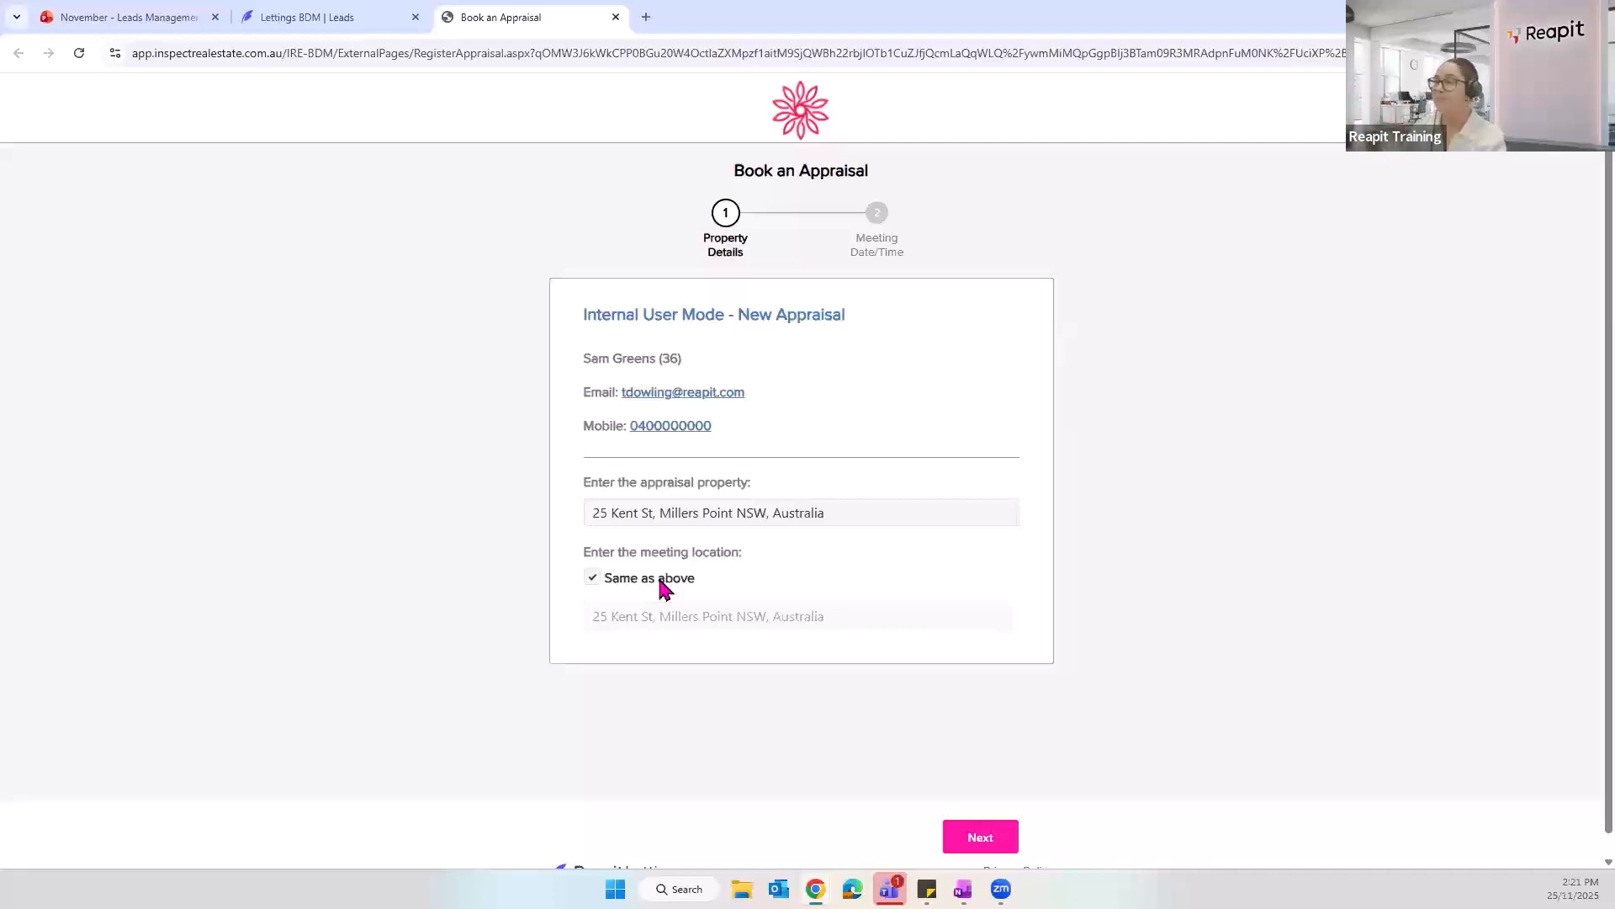
click(996, 847)
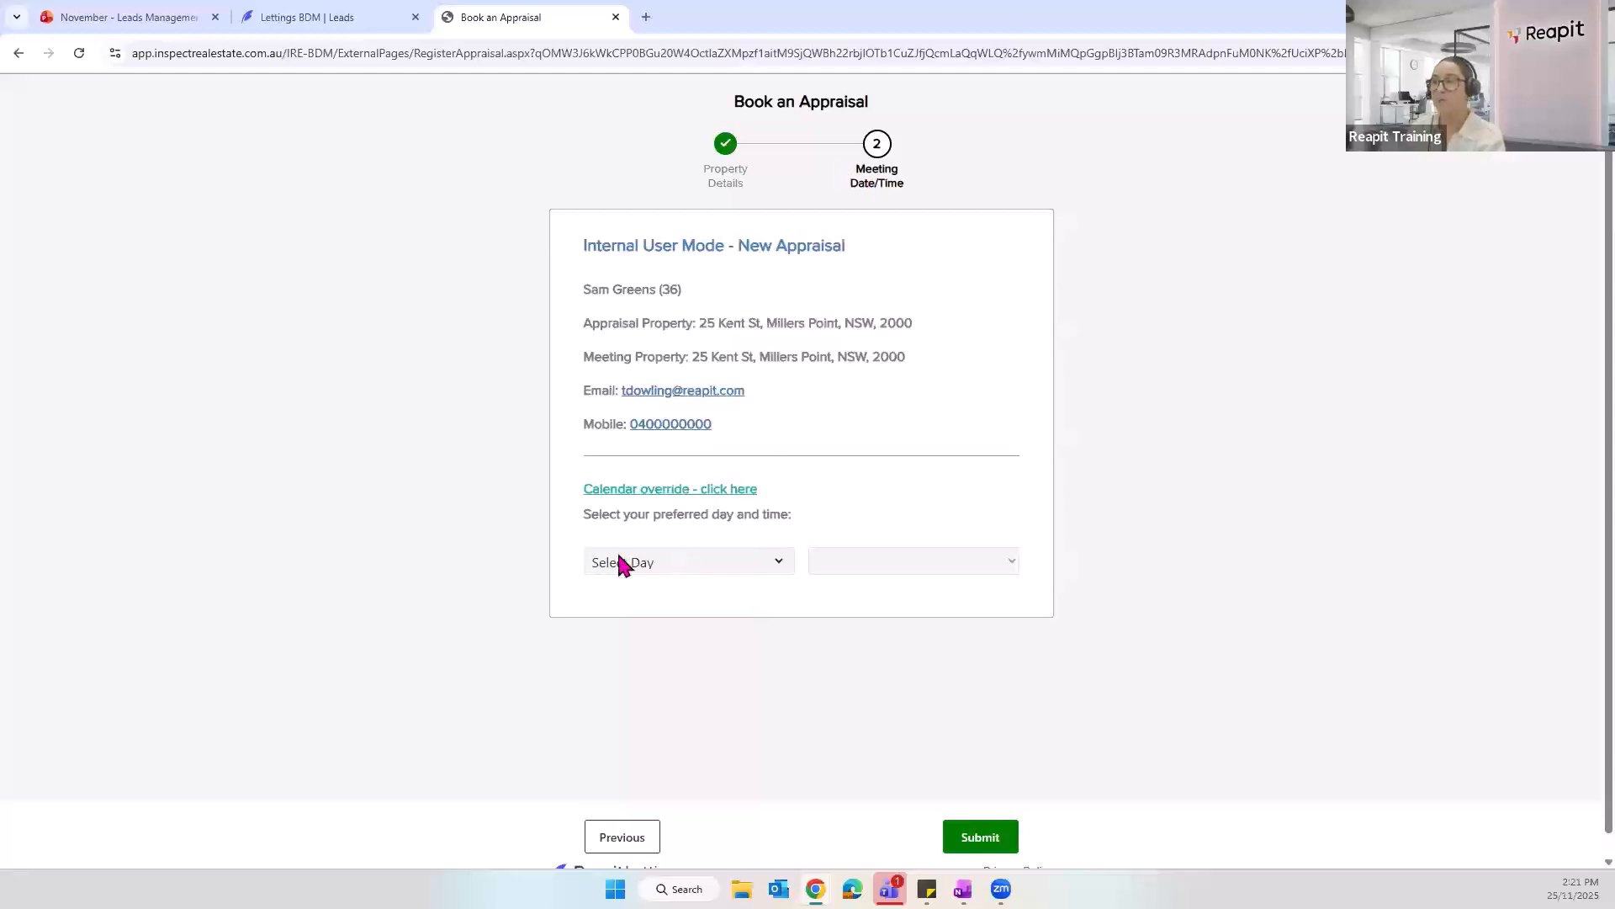
click(664, 566)
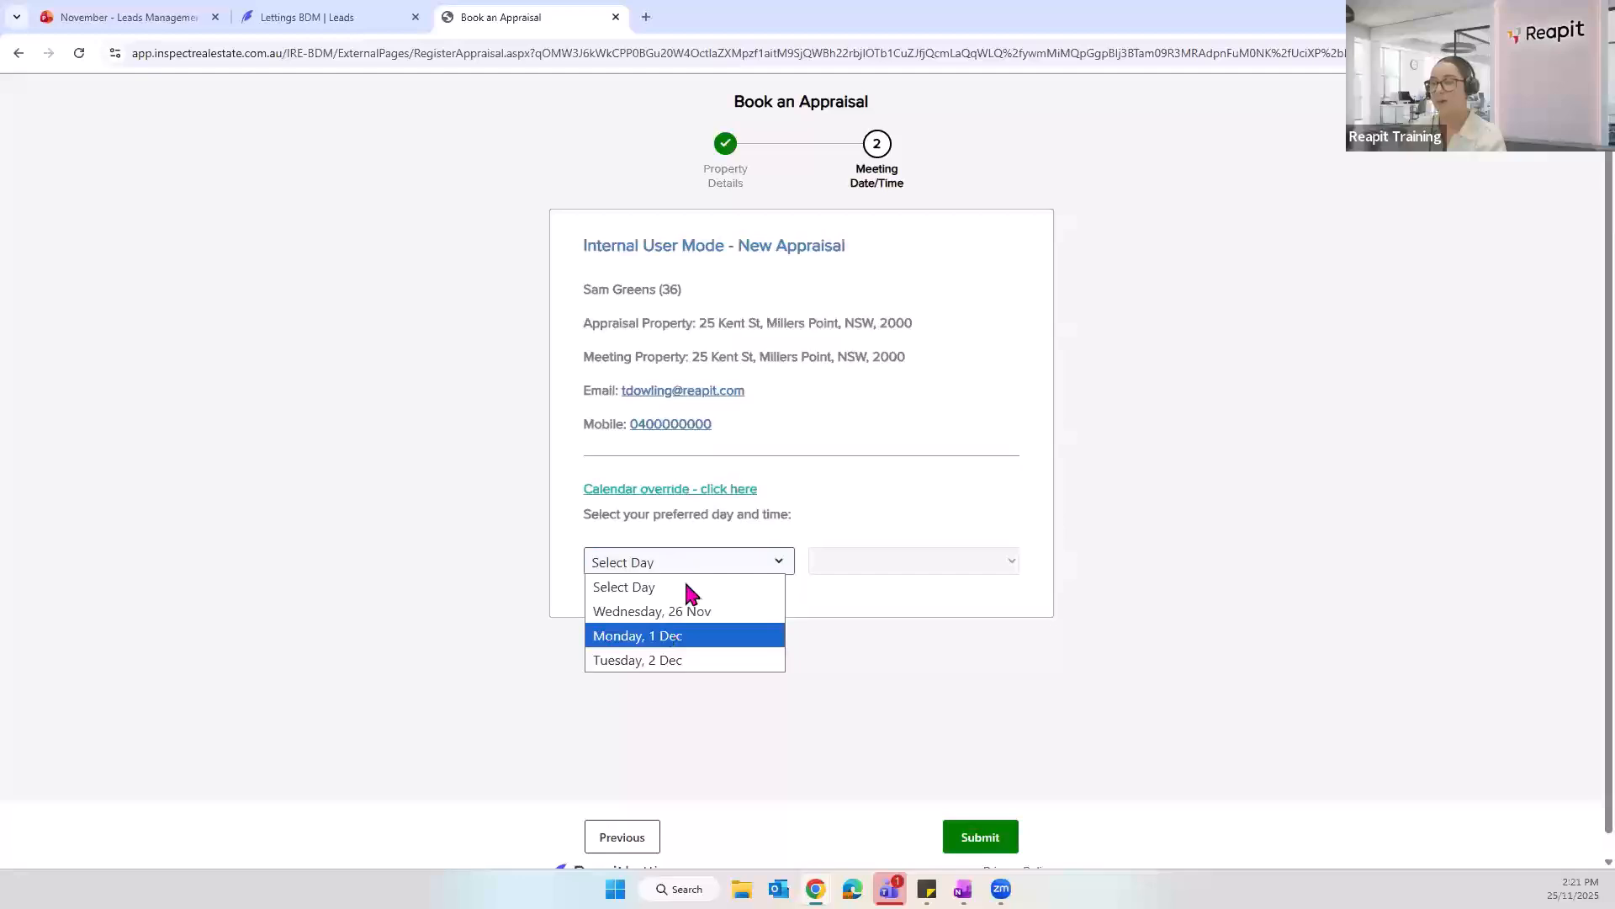
click(670, 637)
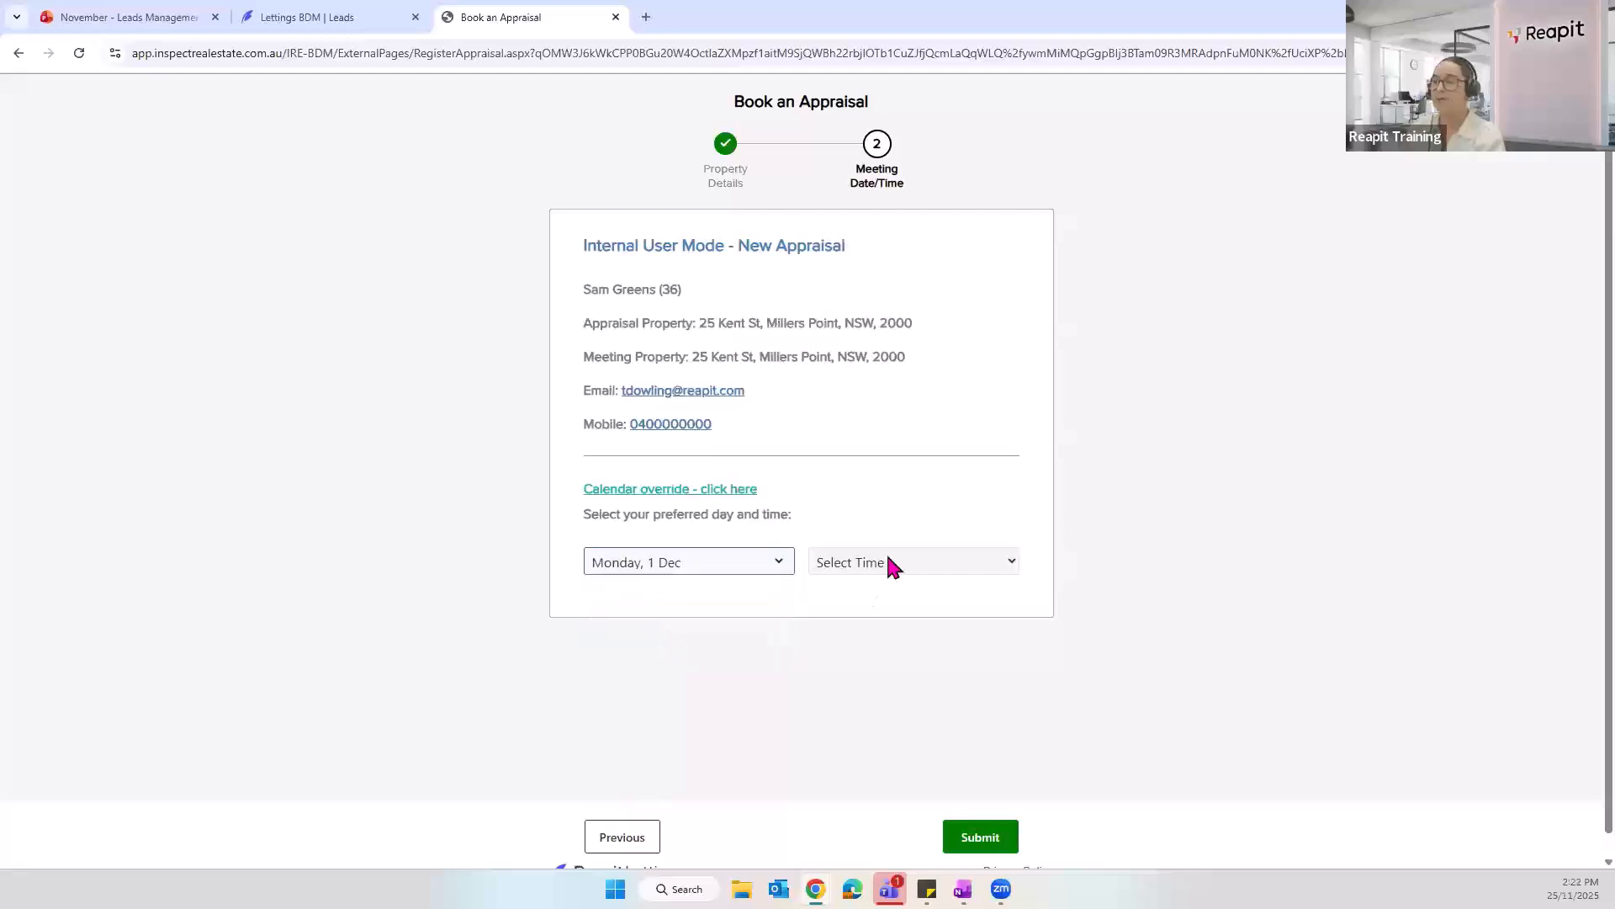
click(896, 574)
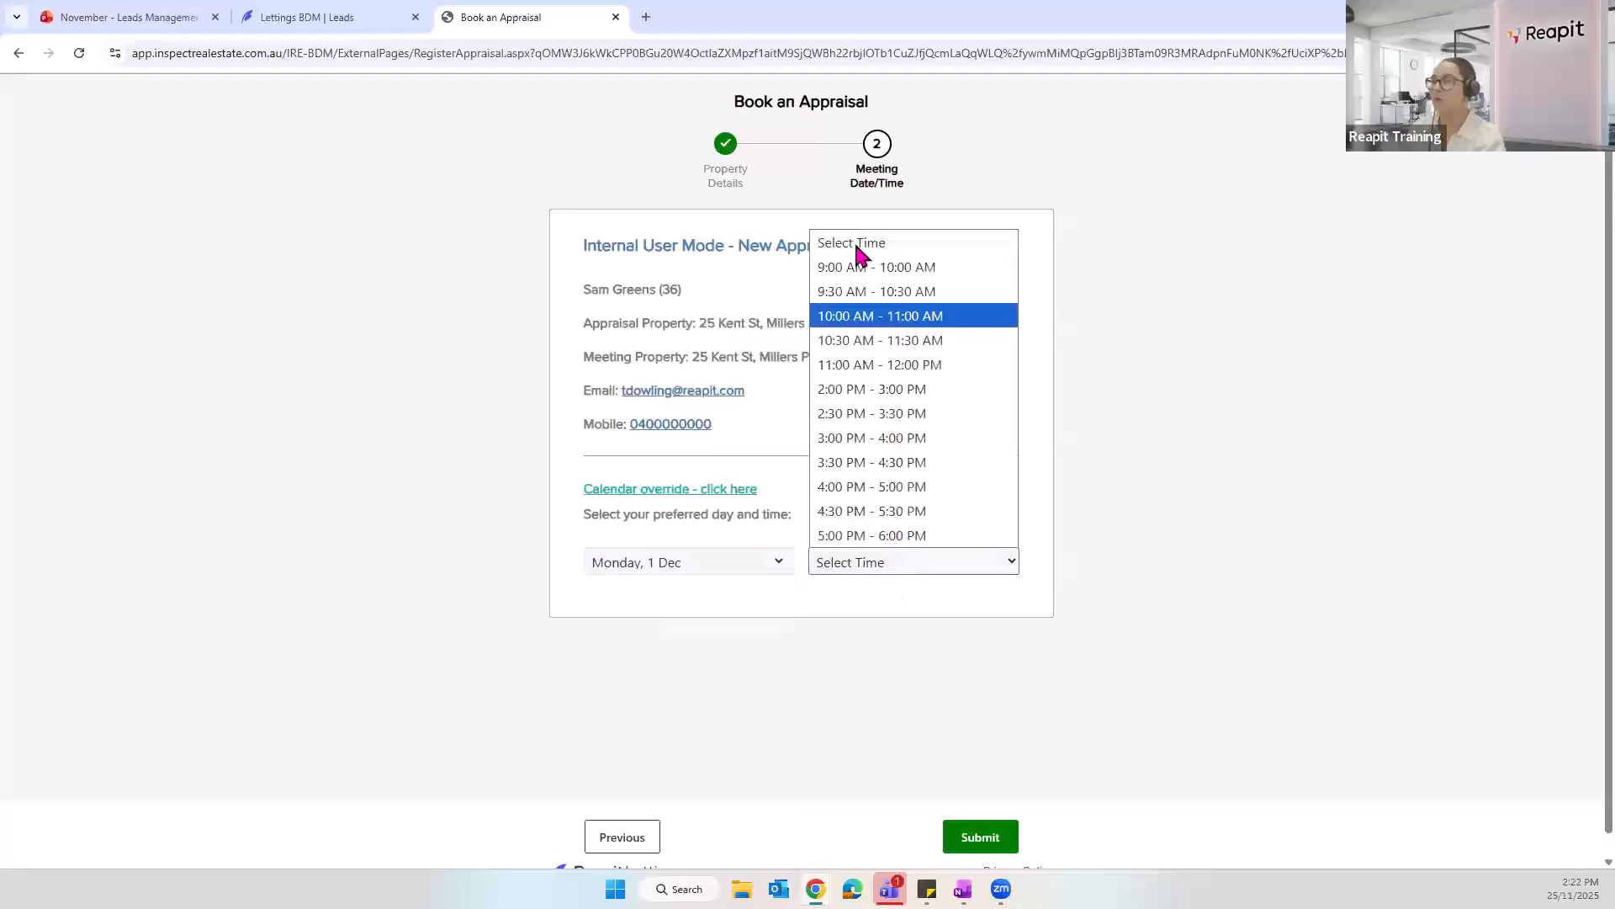
click(850, 295)
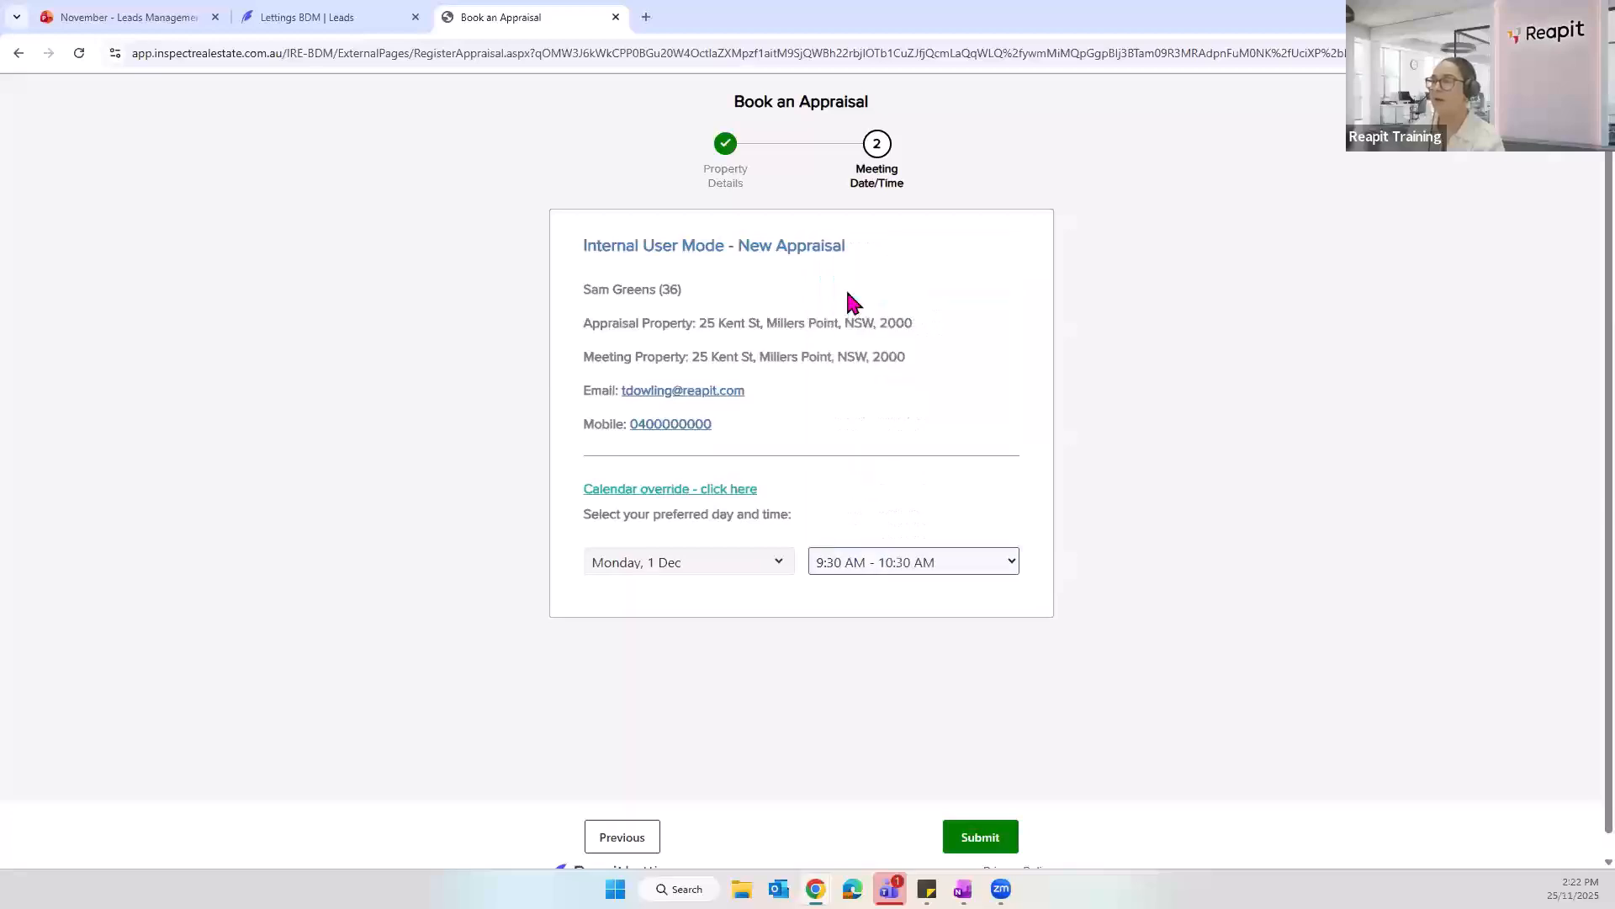
click(1006, 839)
click(981, 835)
click(1001, 844)
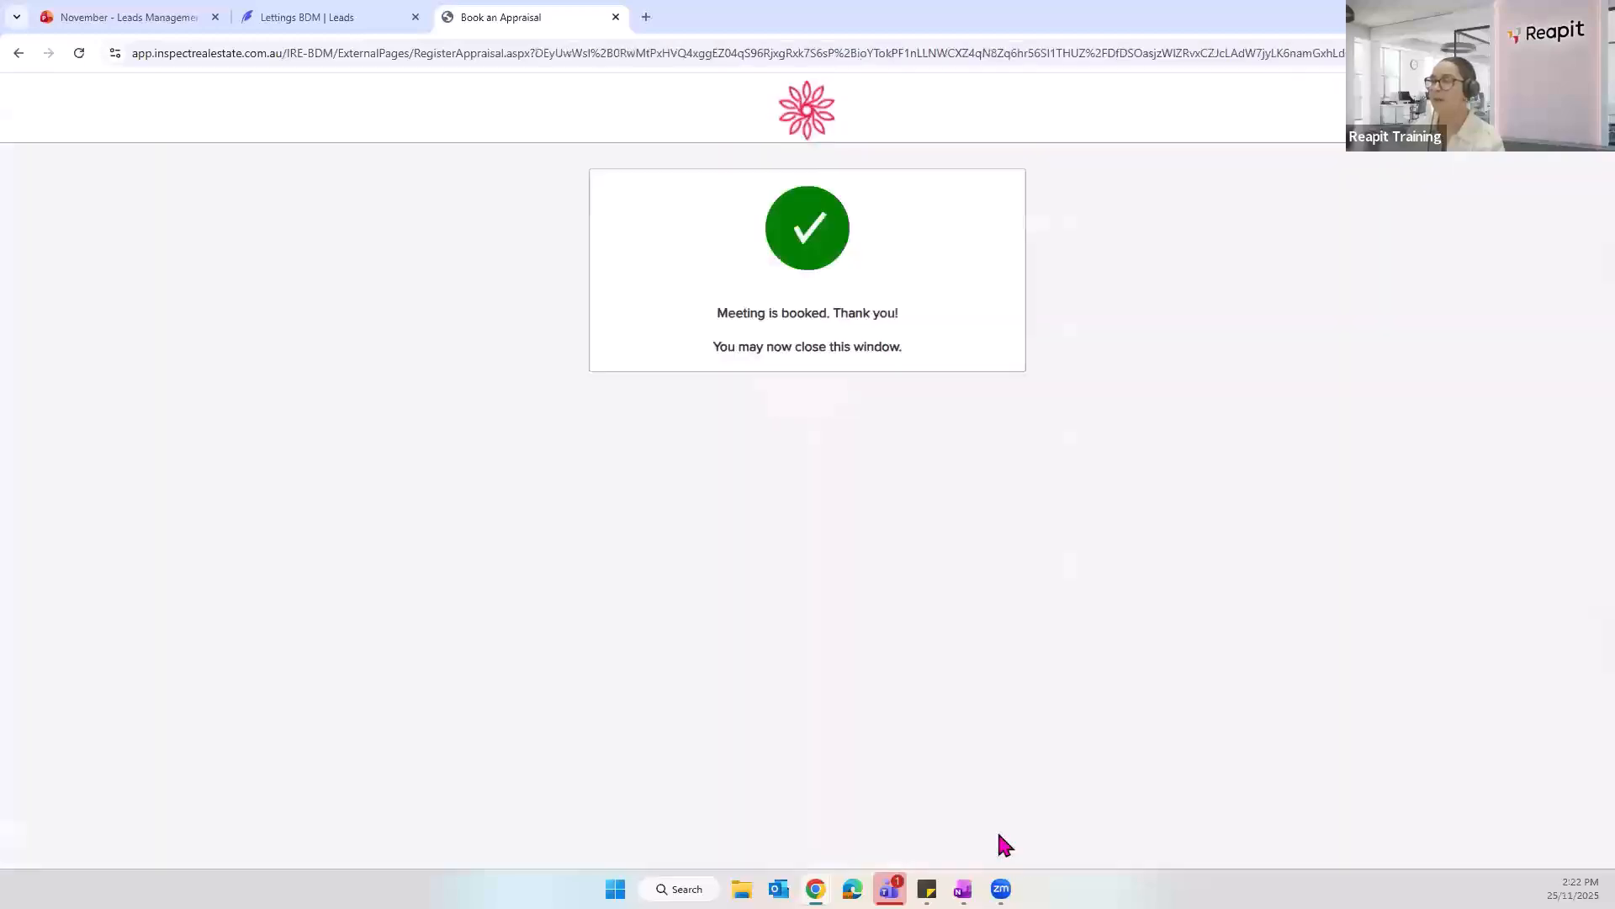
Step: Close the booking page and the Appraisal Tool, and open the Lettings BDM Appraisals list
click(615, 17)
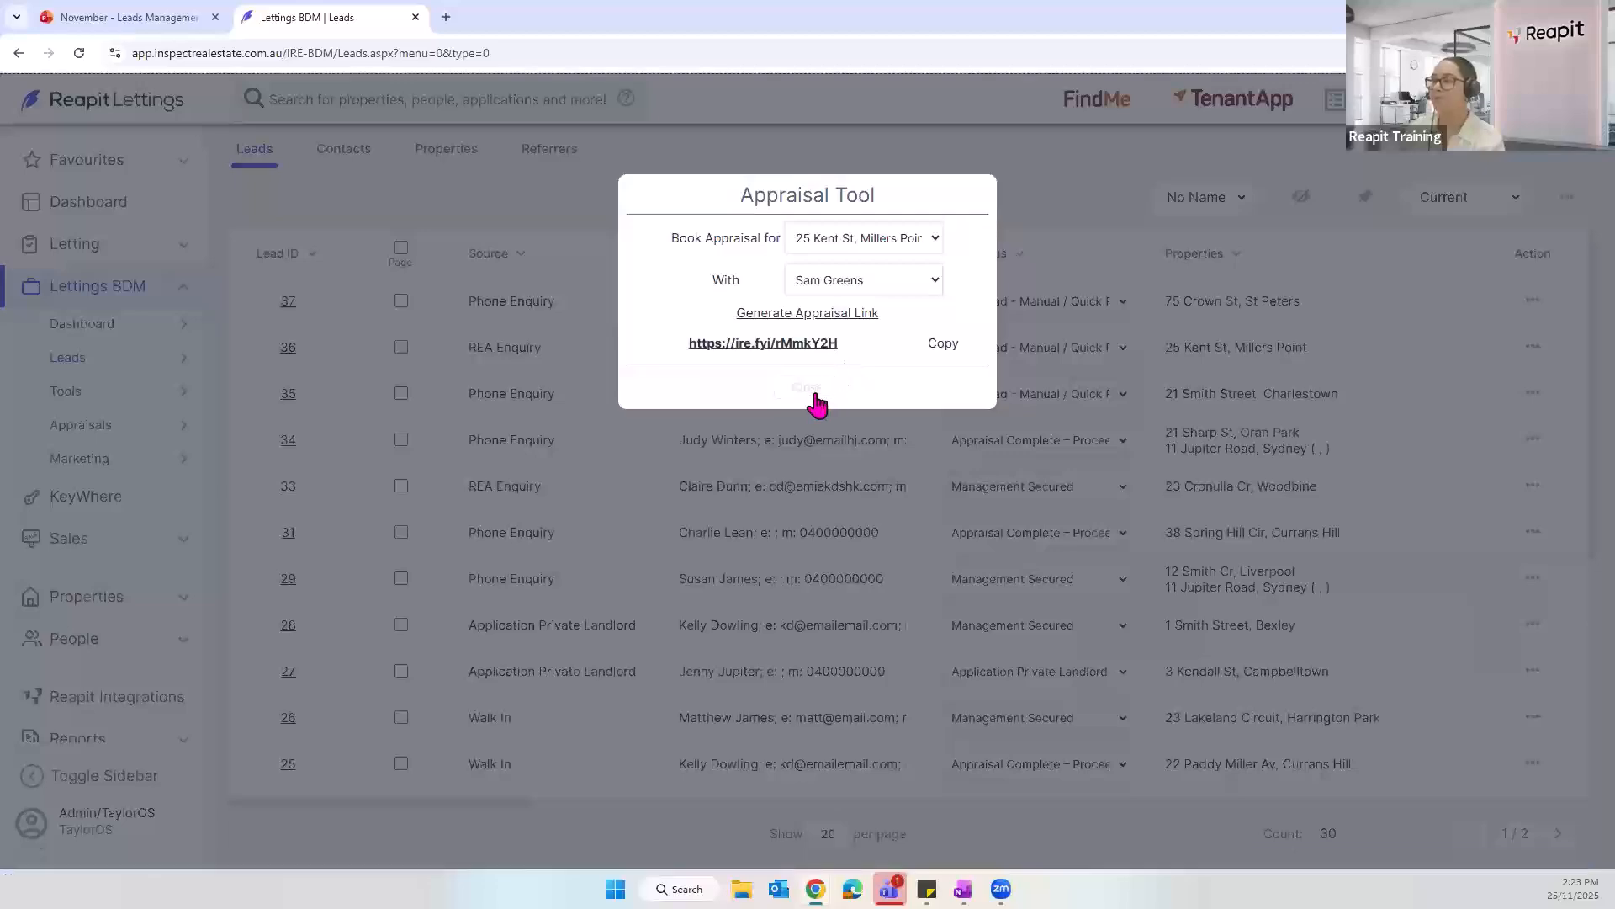
click(931, 471)
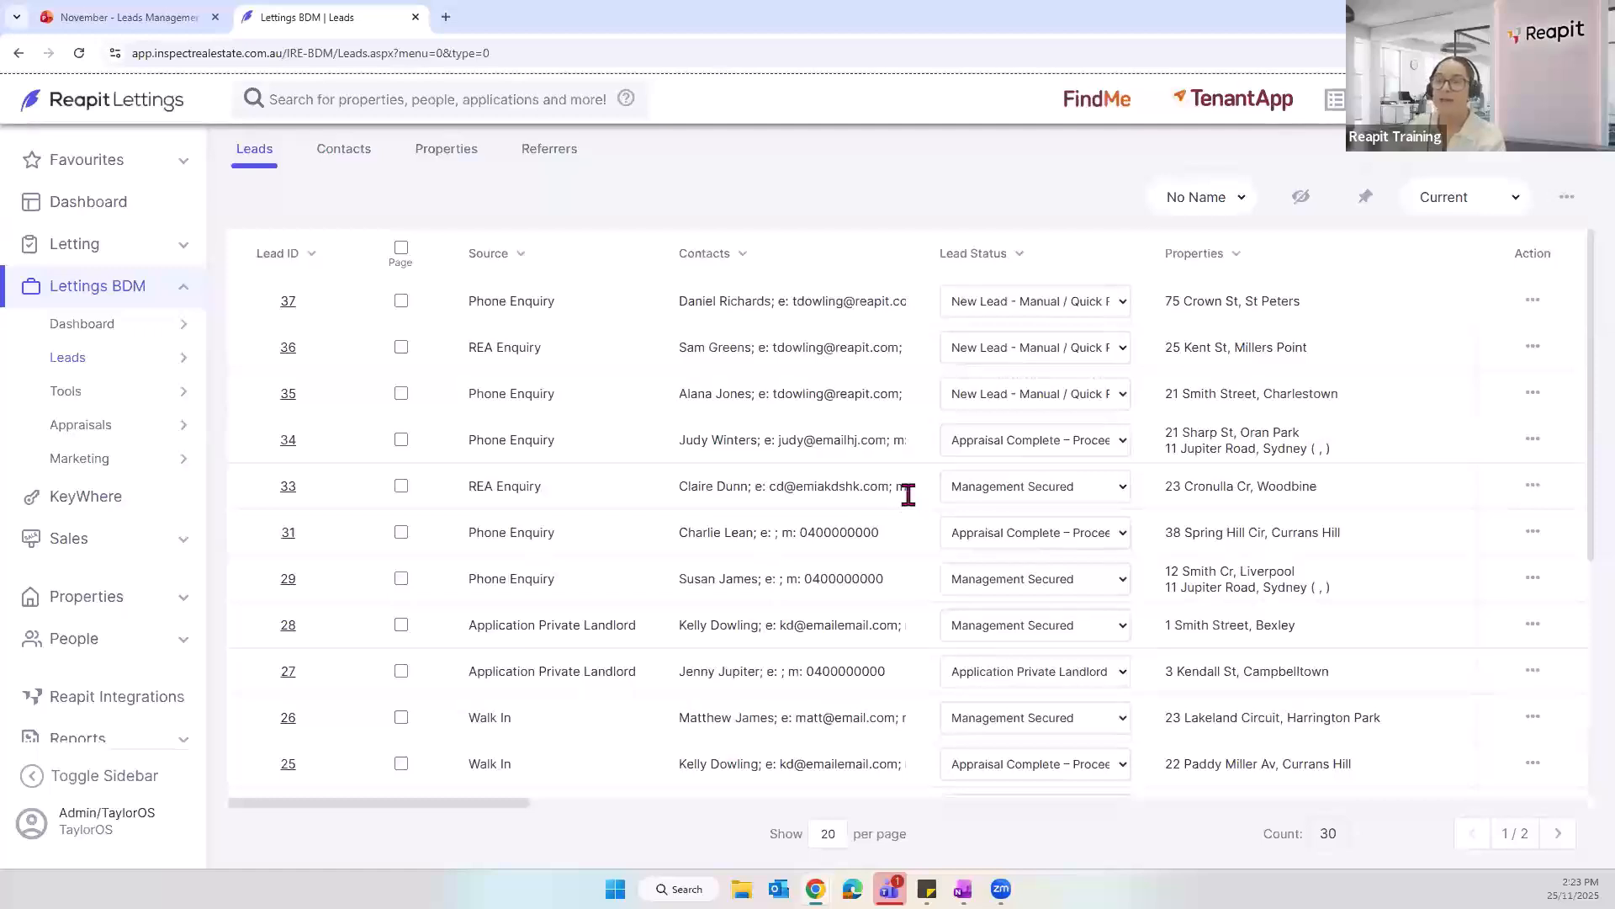
mouse_move(159, 426)
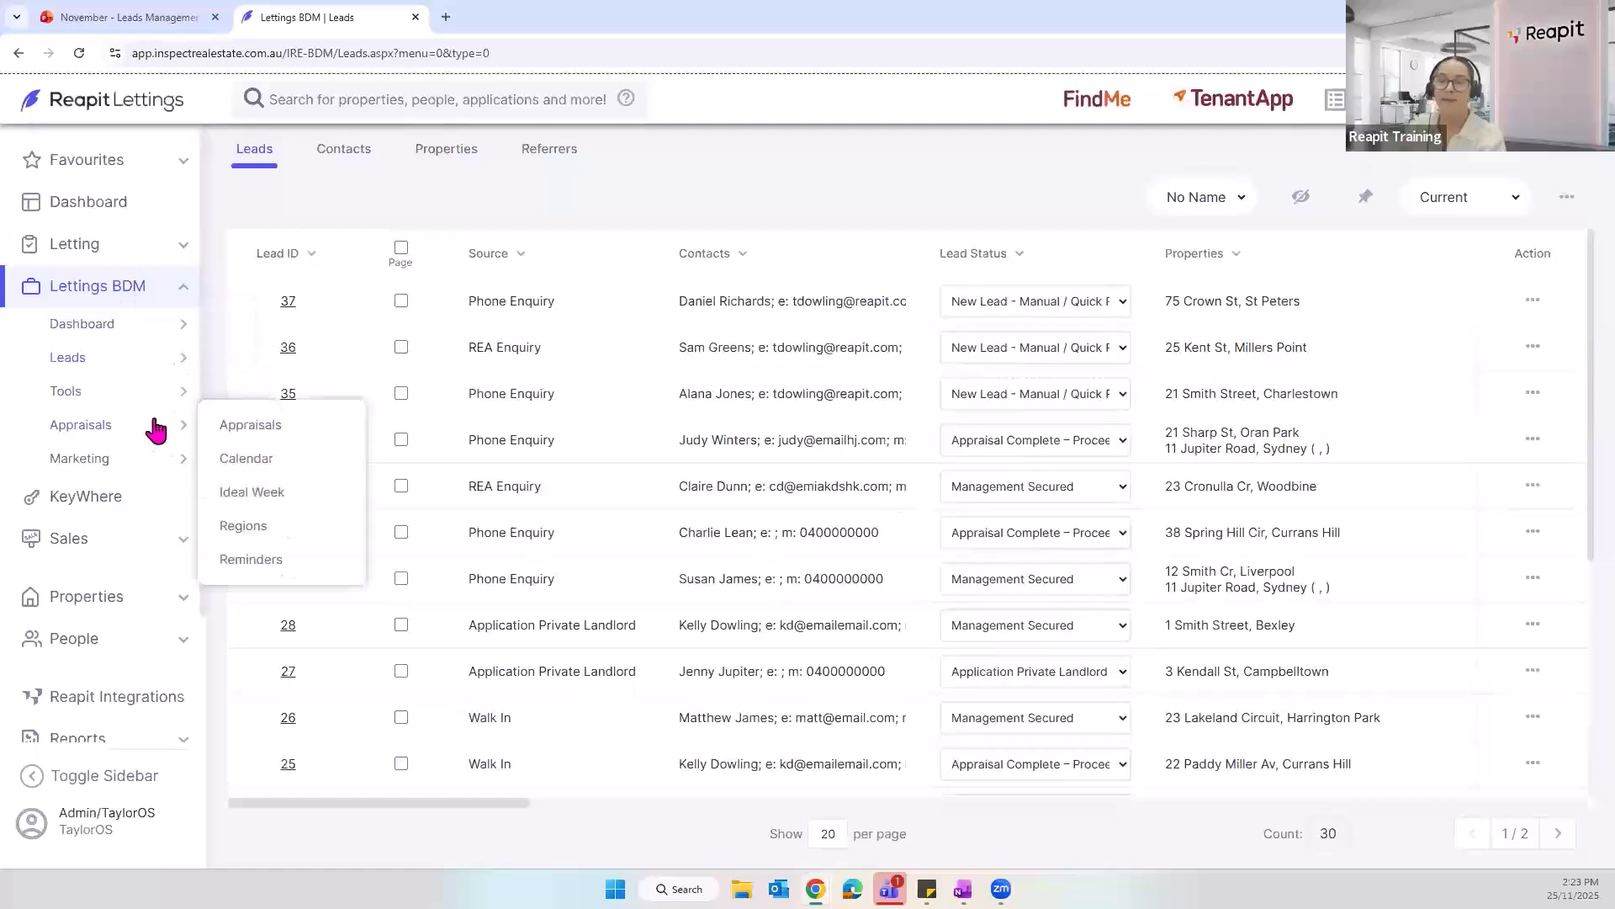
click(248, 426)
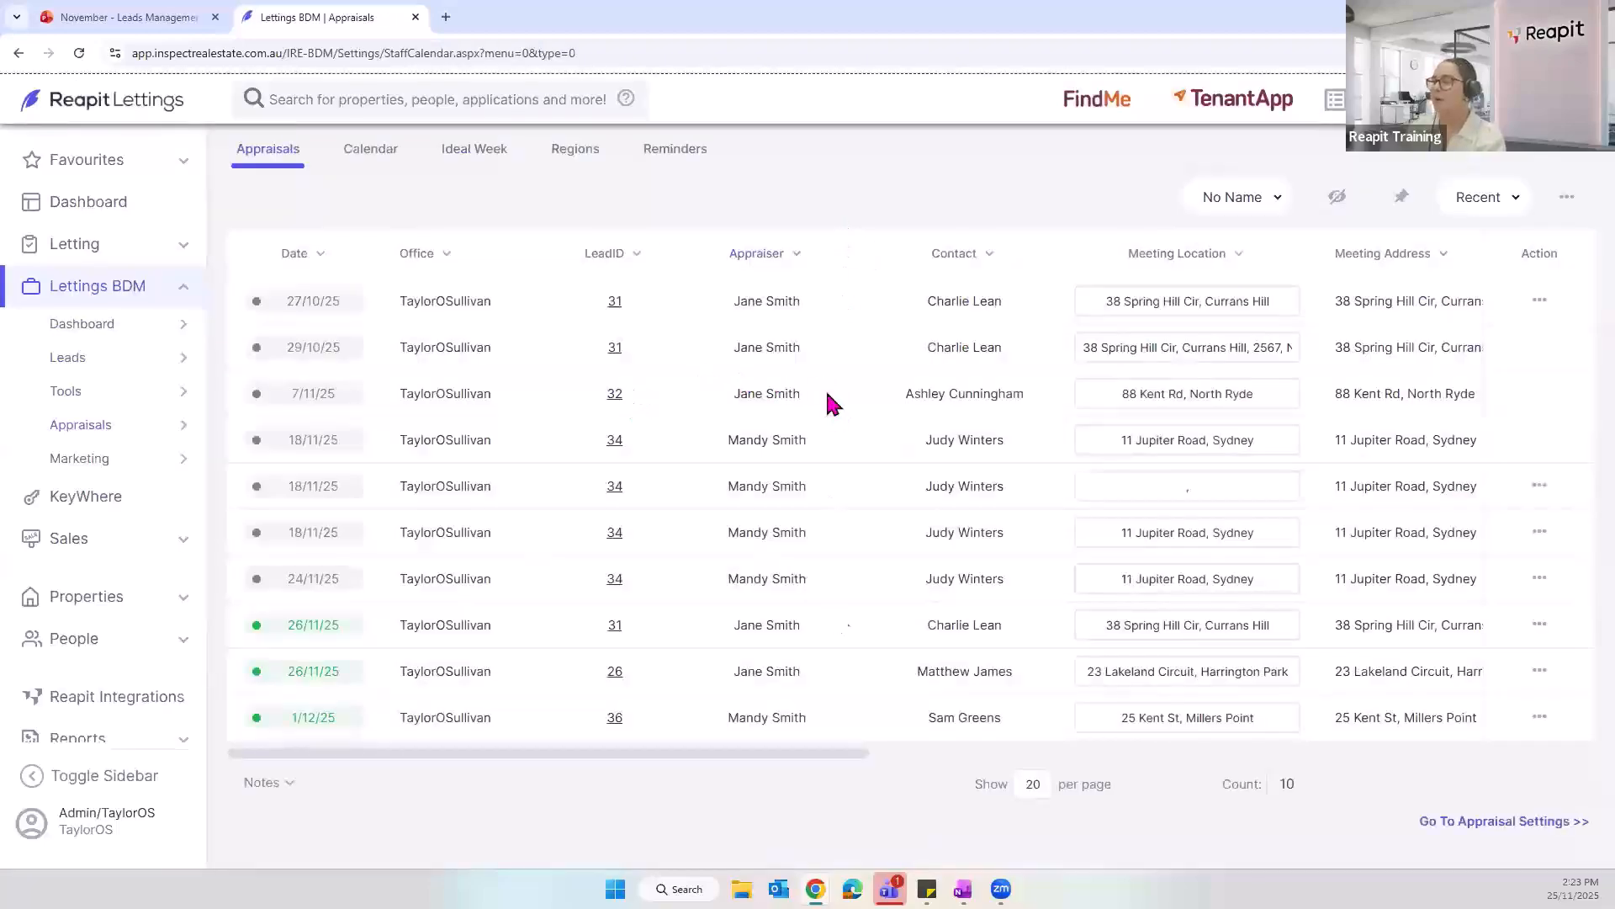
Step: Review the Appraisals list's column options and the actions offered for the first 26/11/25 appraisal, changing nothing
click(1338, 196)
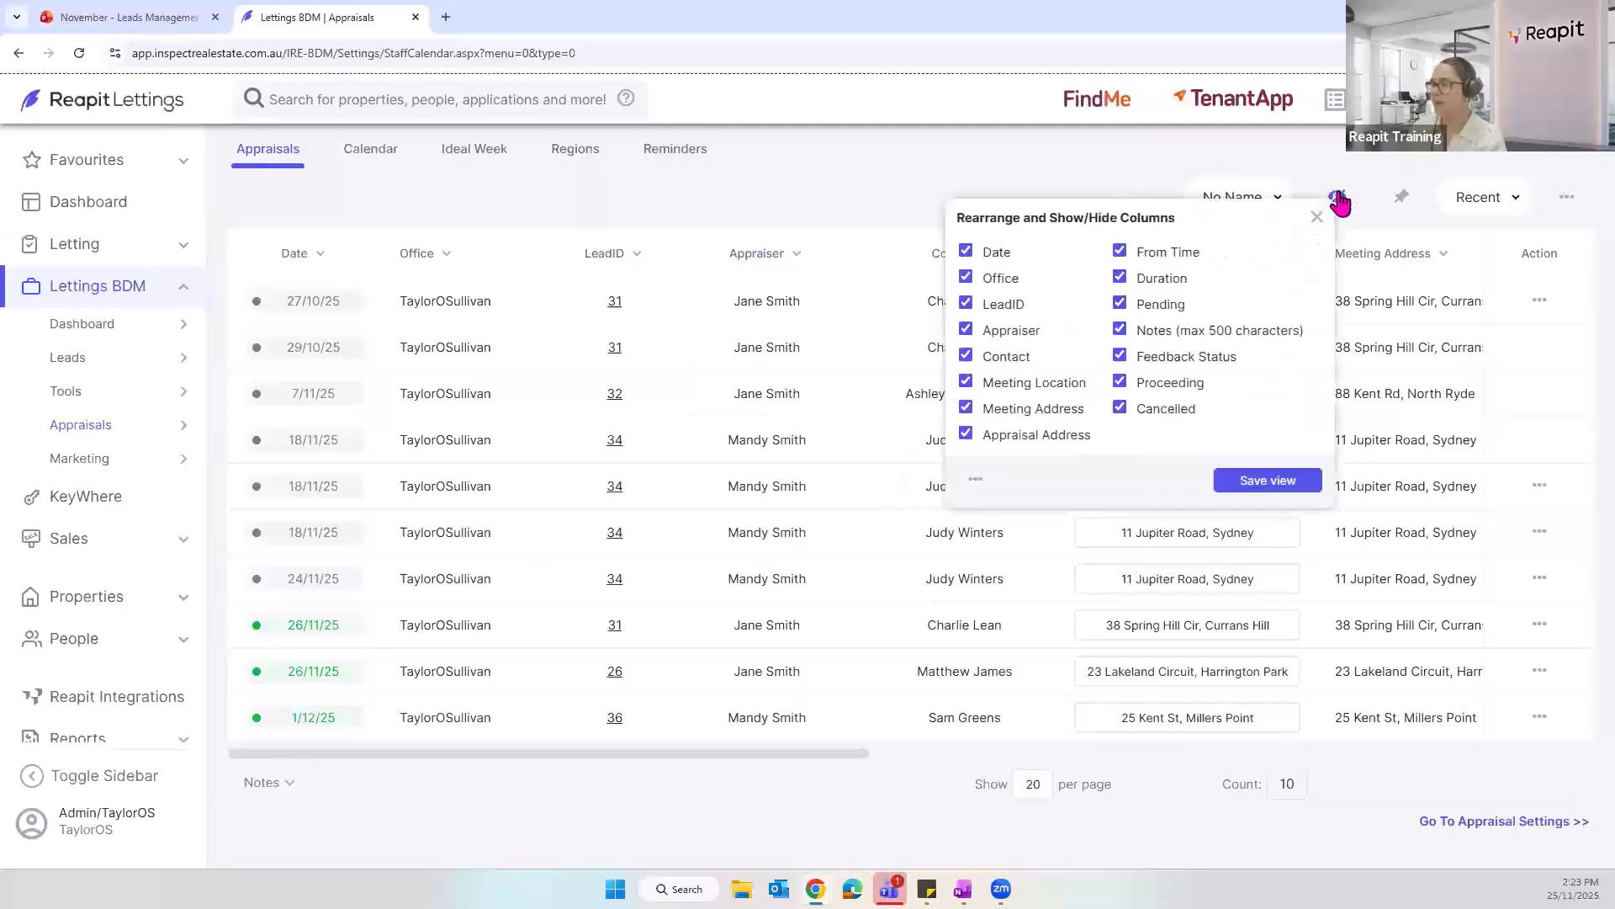
drag(997, 356, 984, 295)
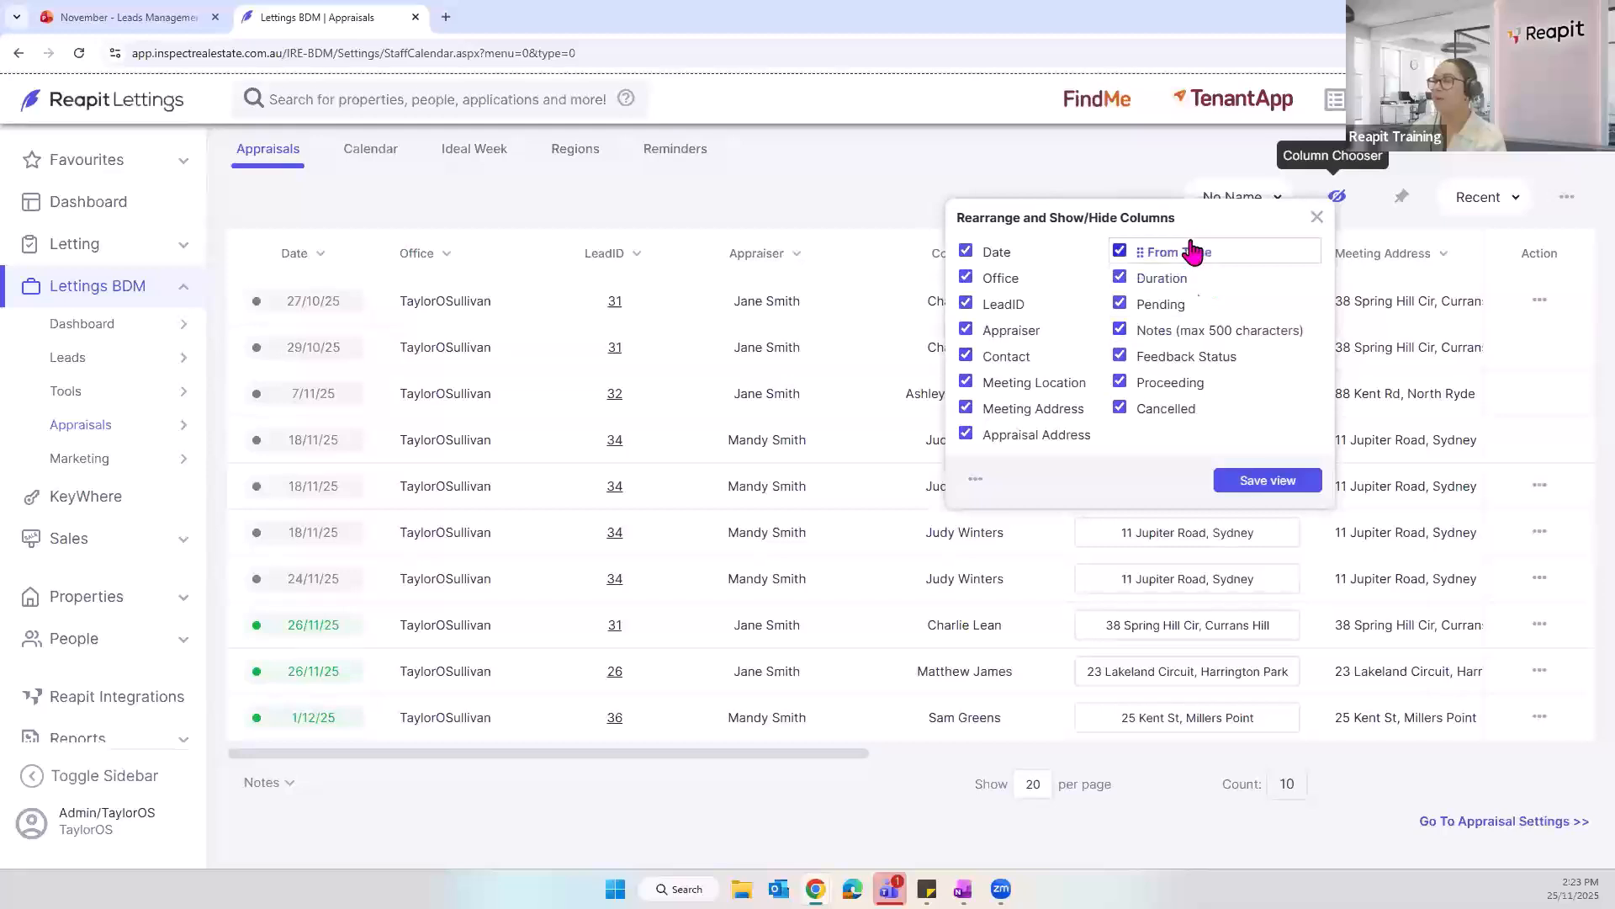
click(1317, 218)
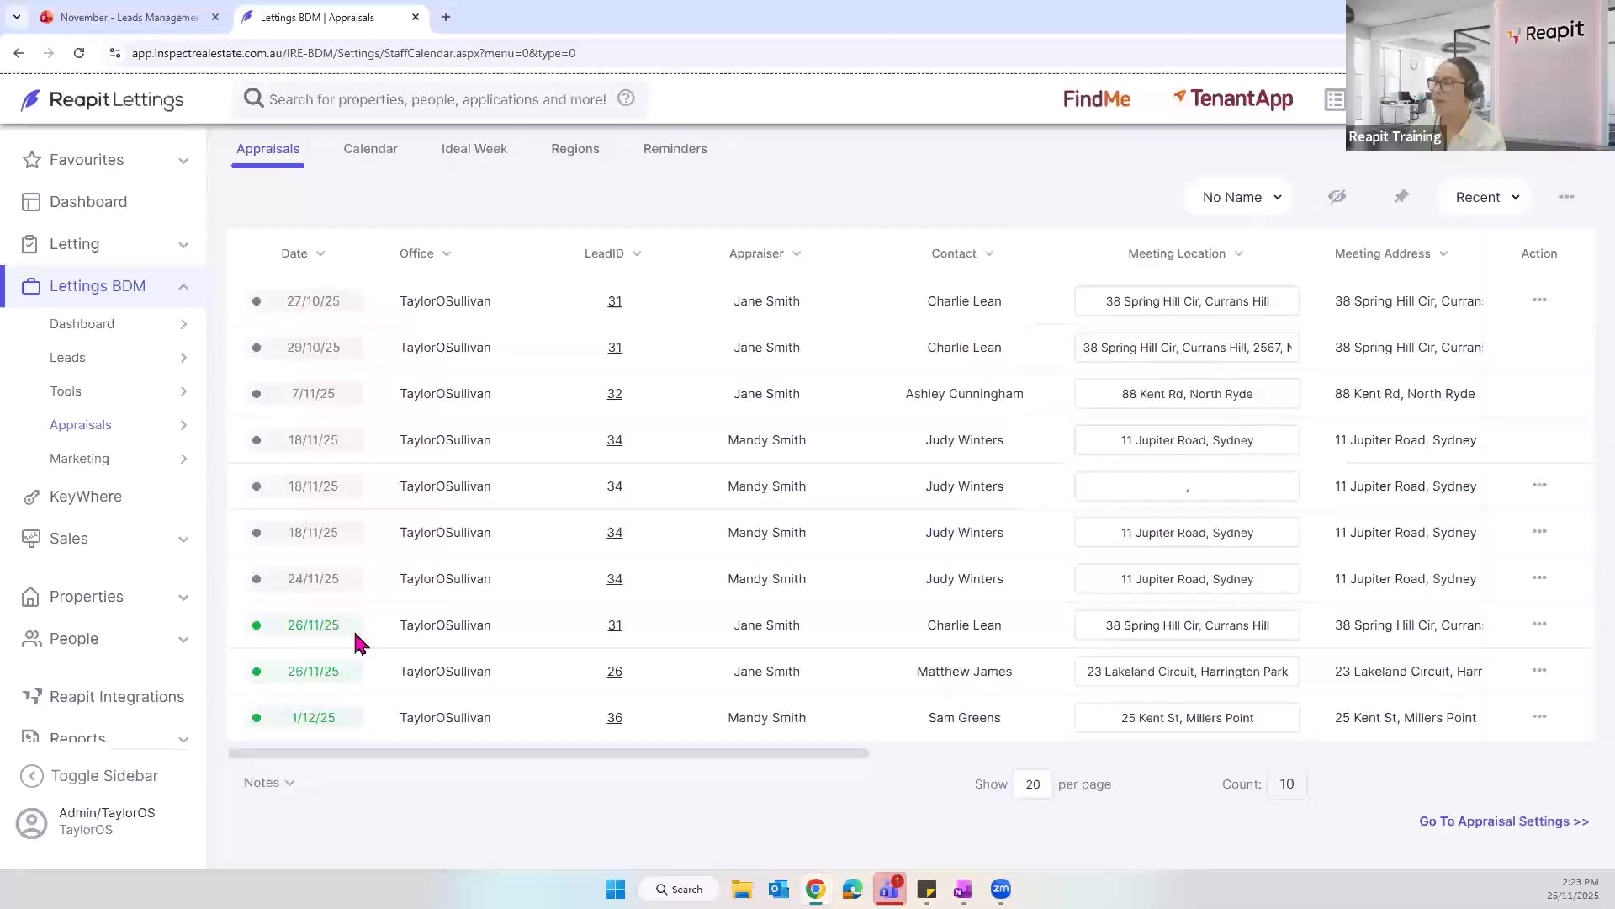
click(1543, 625)
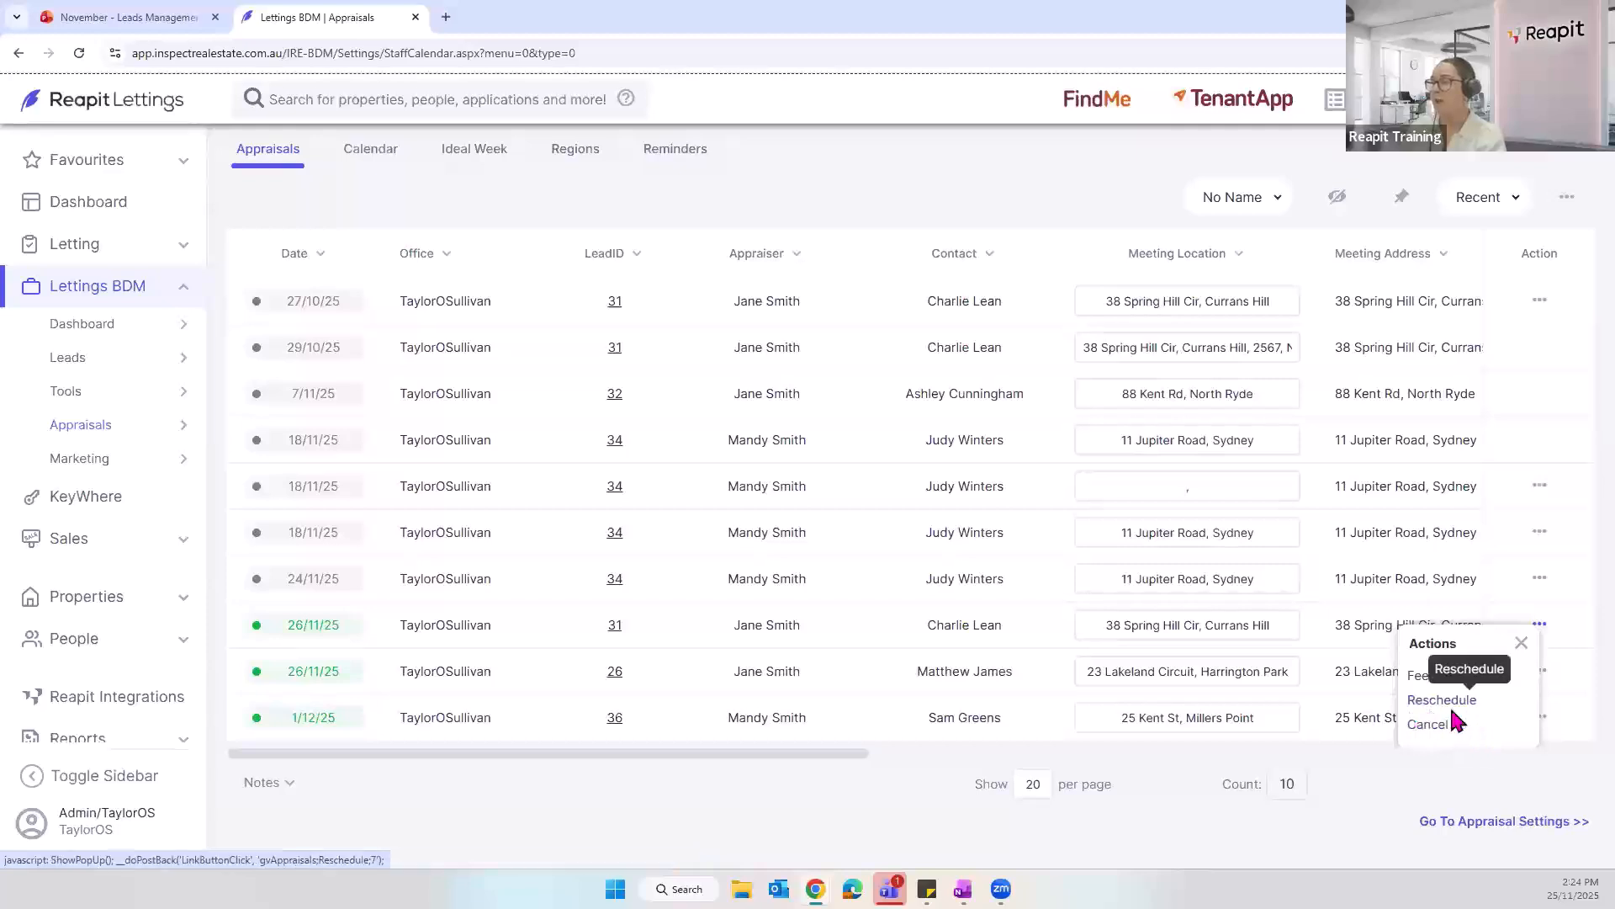
click(1521, 646)
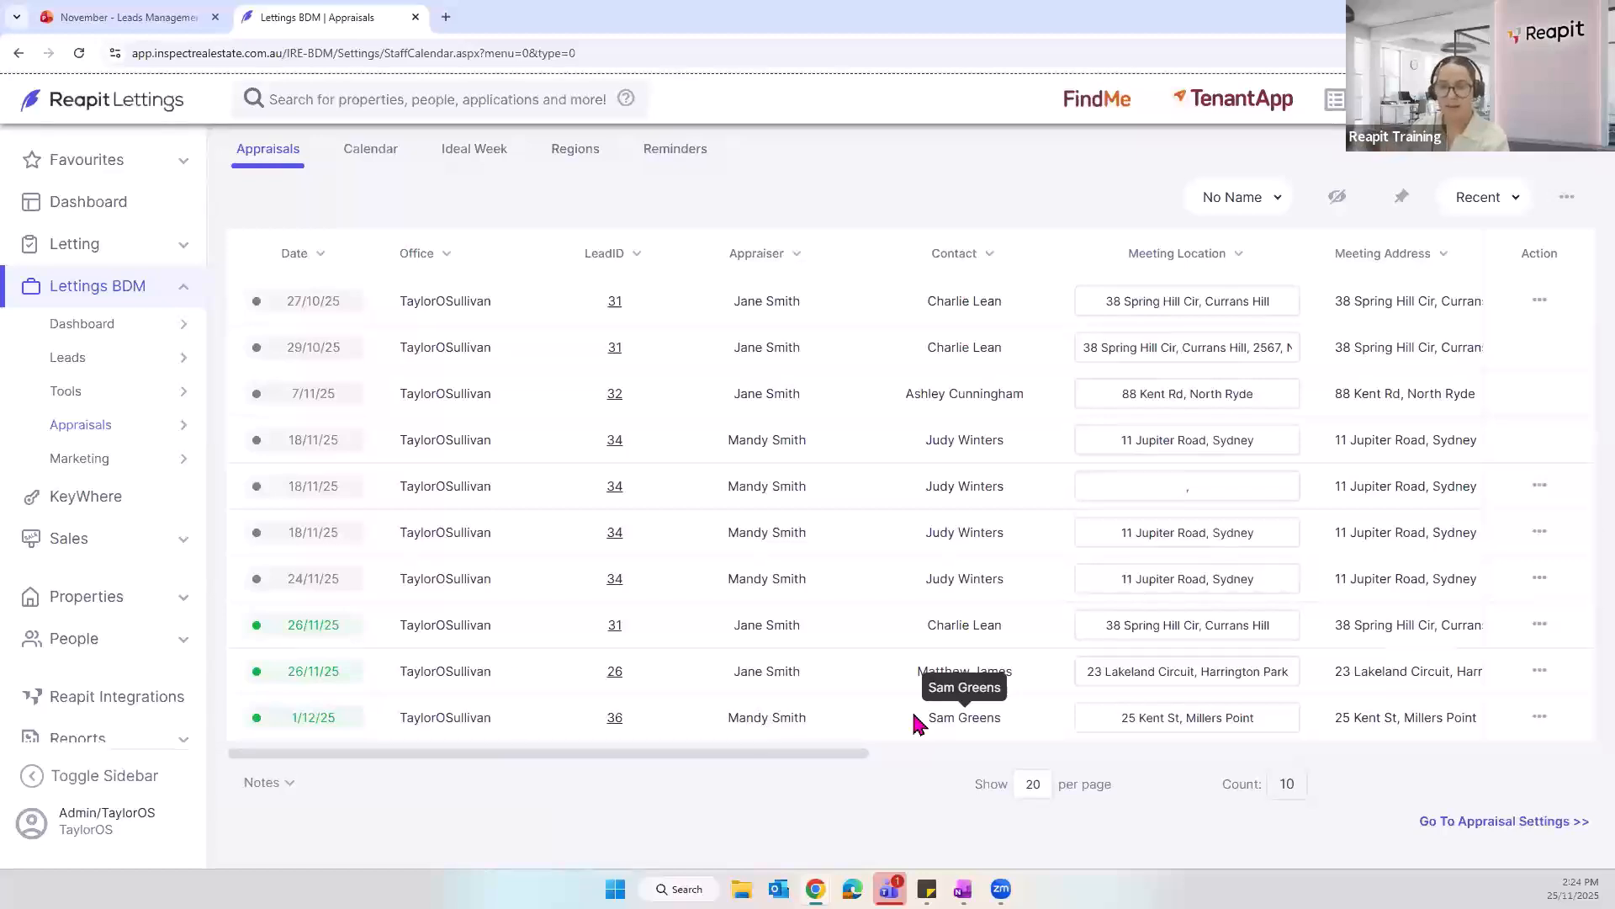
Step: View the Lettings BDM dashboard with its appraisal feedback tile, and return to the Appraisals list
mouse_move(142, 338)
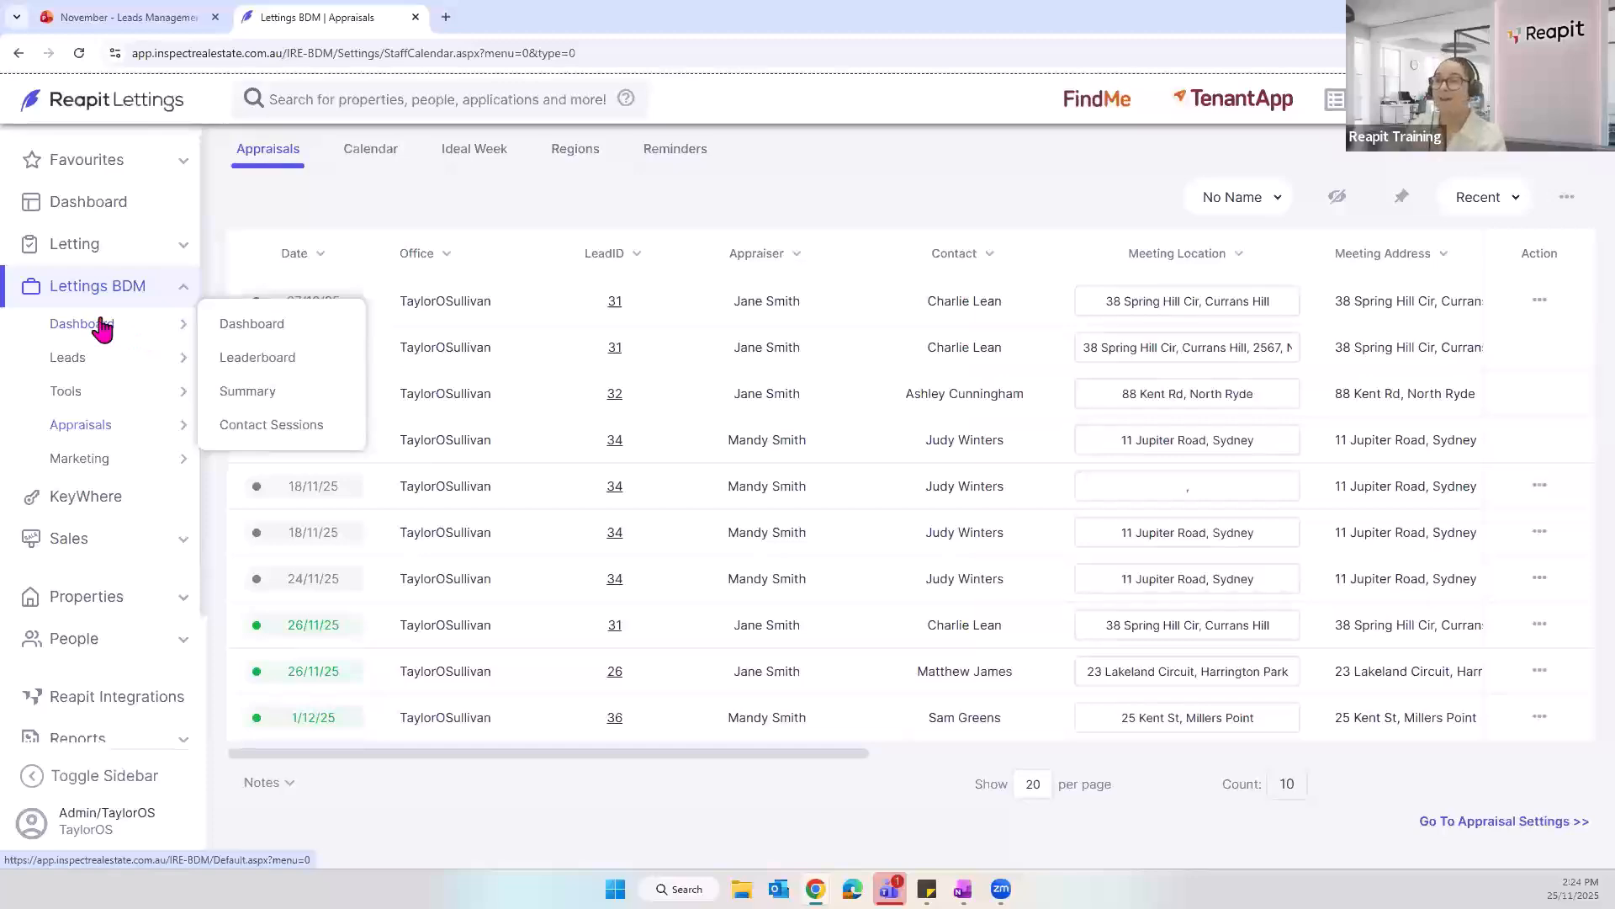
click(232, 321)
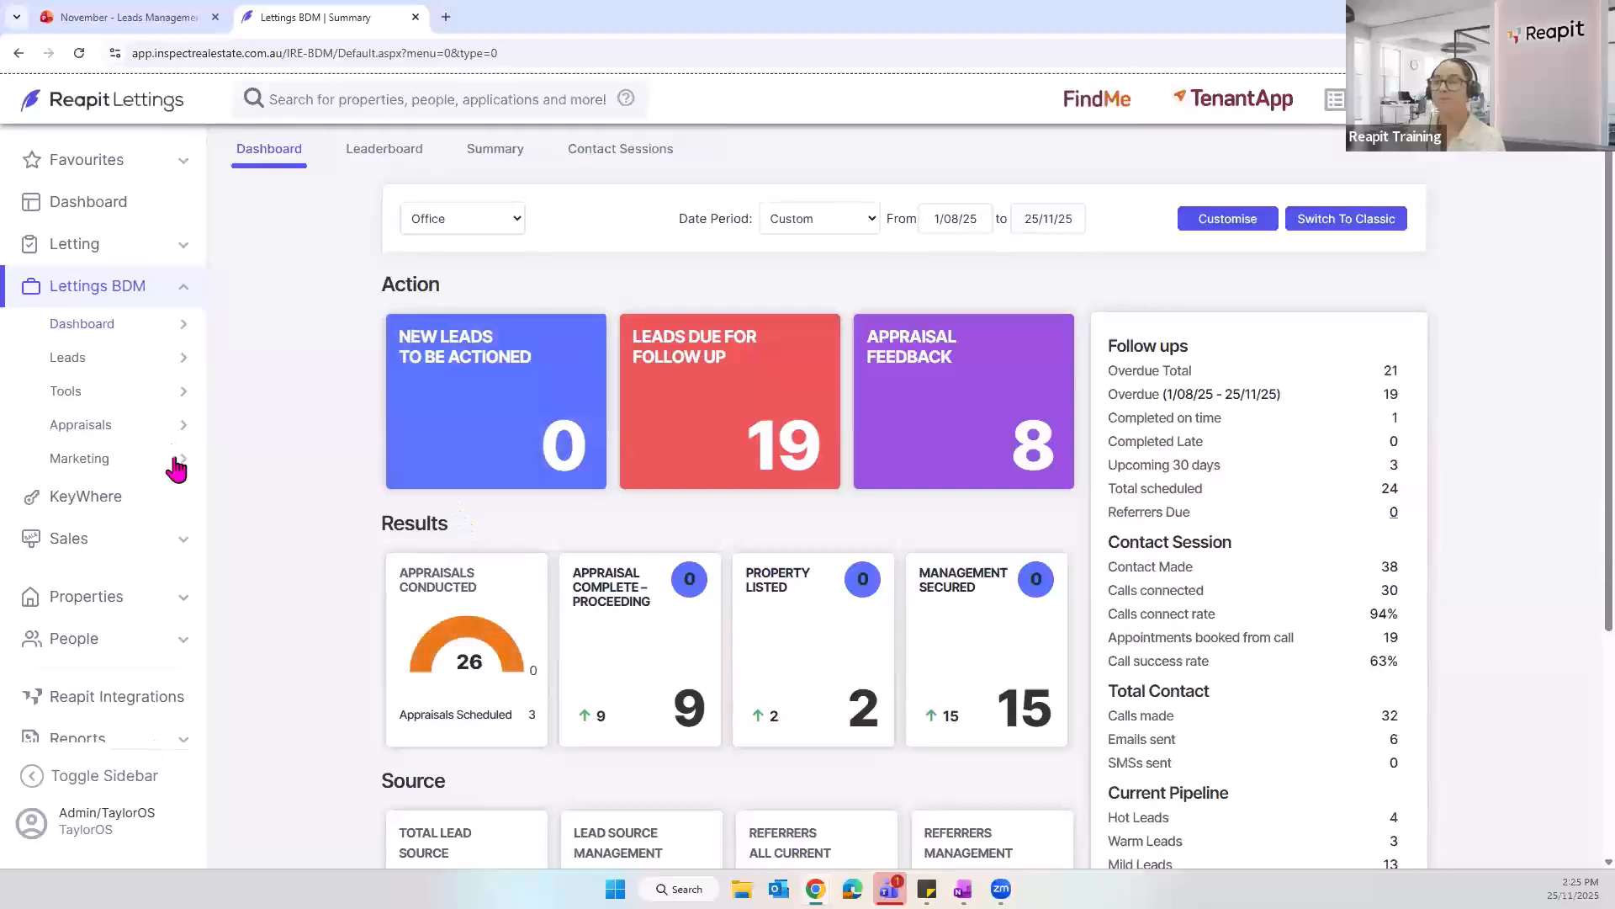
mouse_move(180, 458)
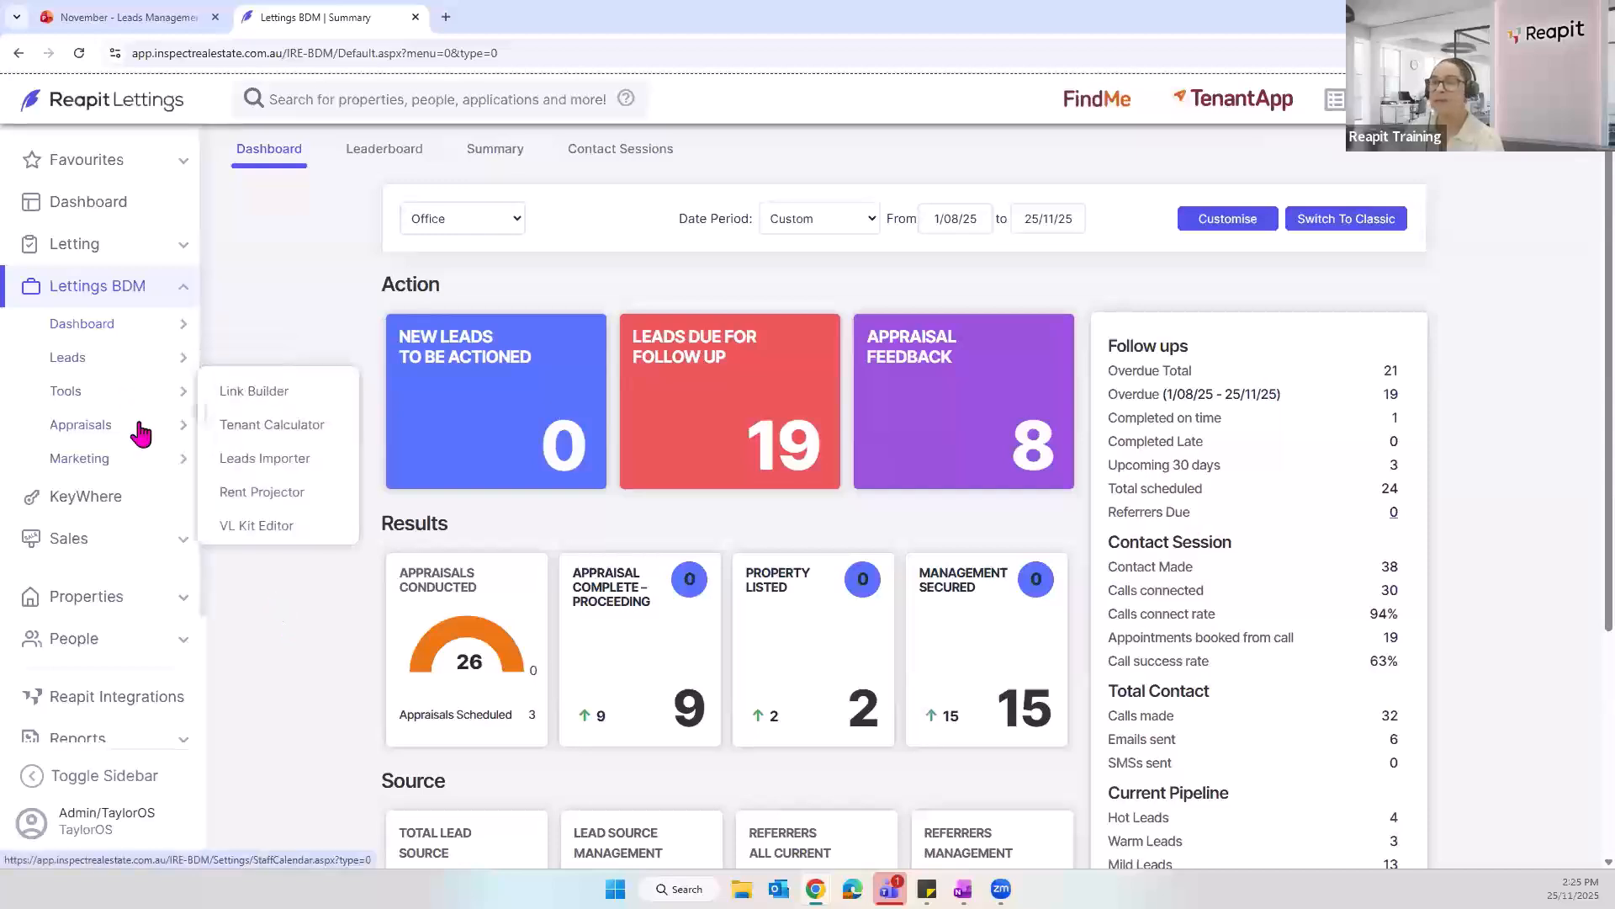
click(262, 426)
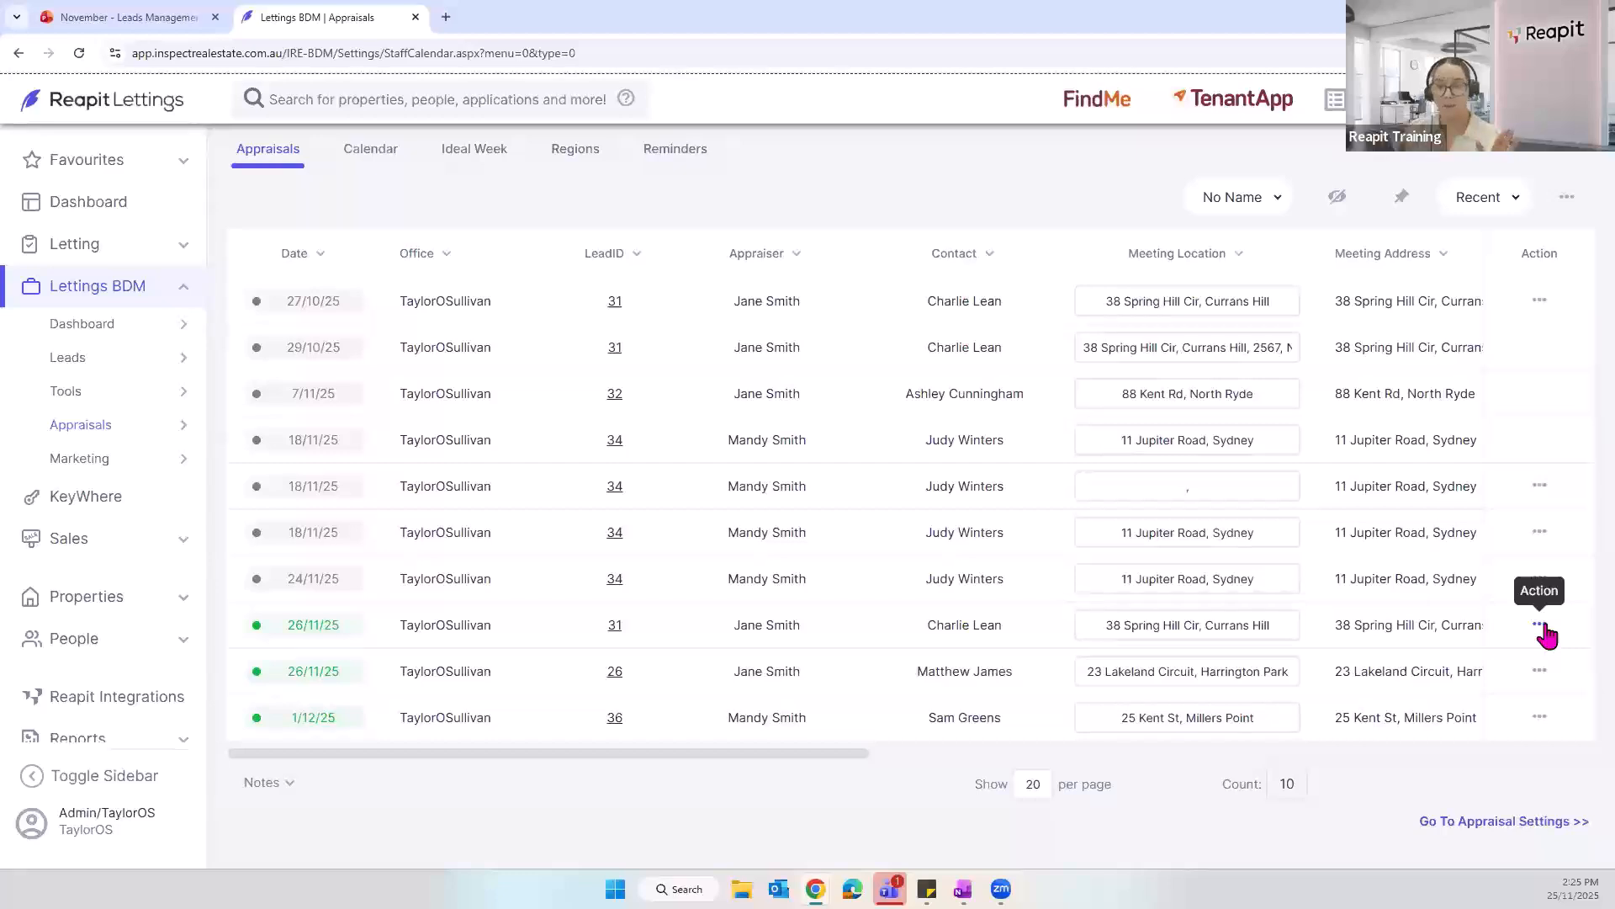
Step: Open the feedback form for lead 31's 26/11/25 appraisal and confirm it as completed with the result Proceeding
click(1543, 626)
click(1440, 675)
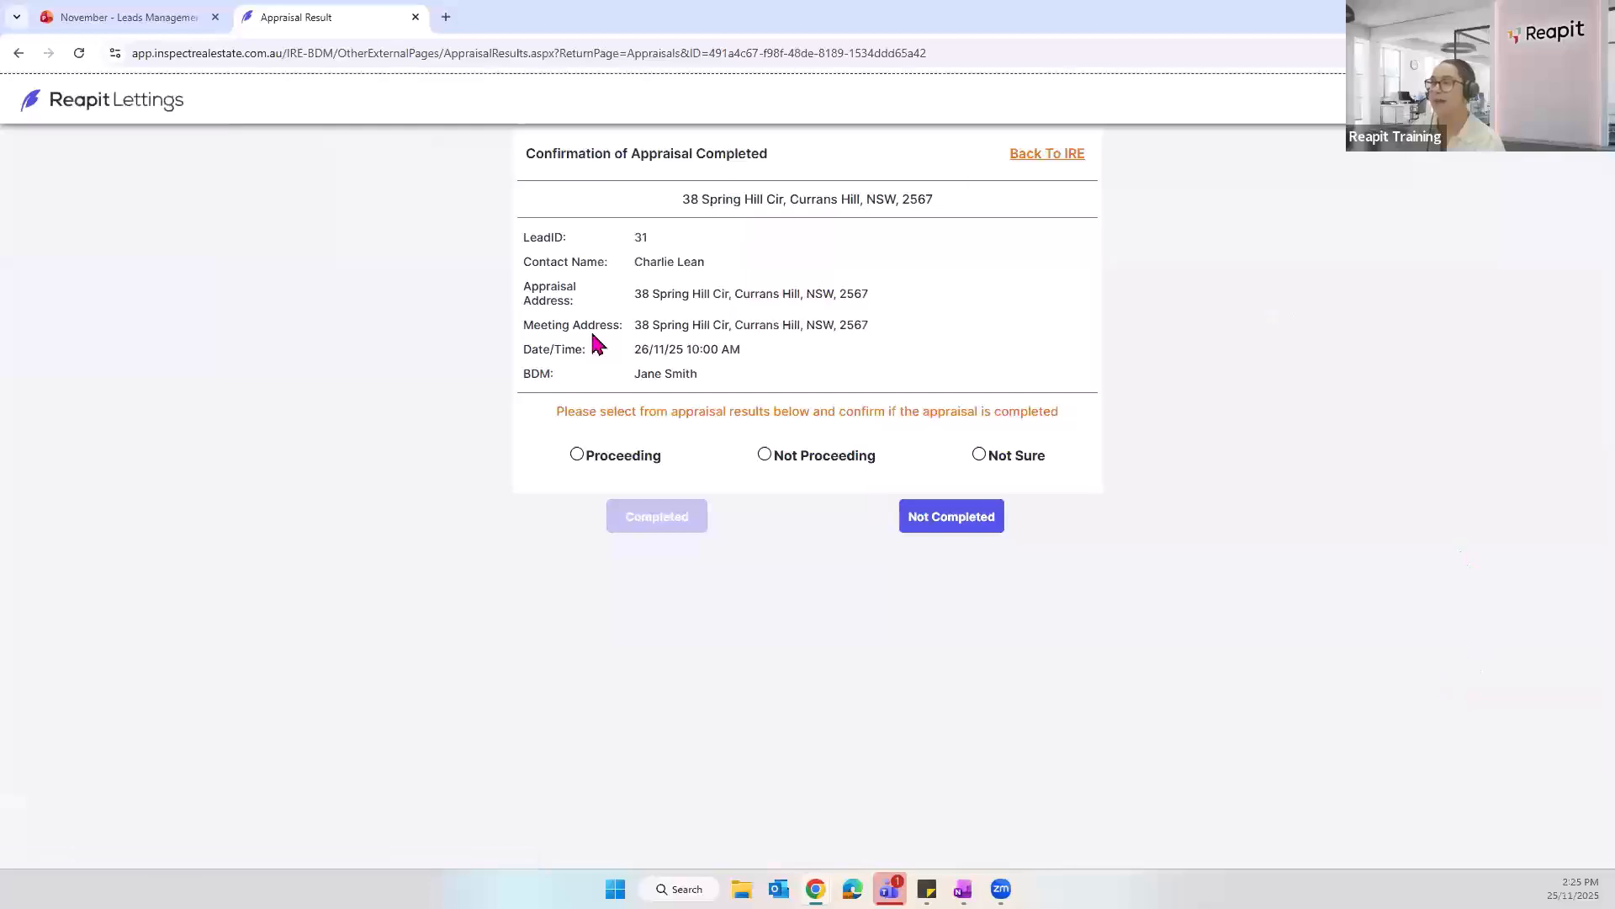
click(621, 459)
click(677, 527)
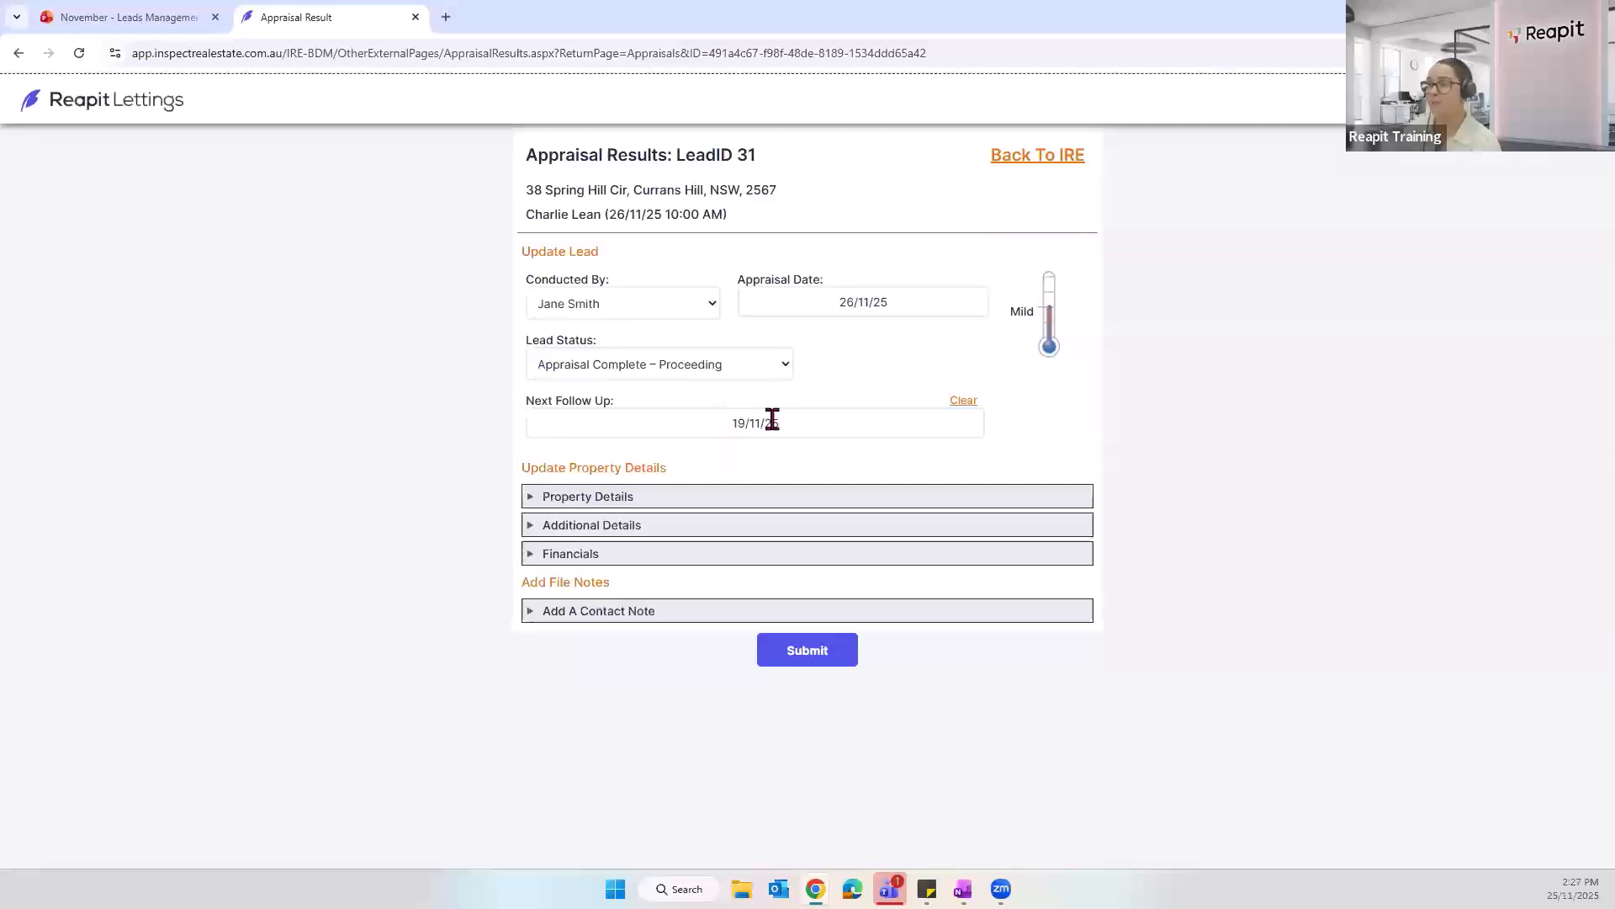
Step: Expand and review the Property Details, Additional Details, Financials and Add A Contact Note sections of the appraisal results form
click(686, 497)
scroll(673, 499, down, 1)
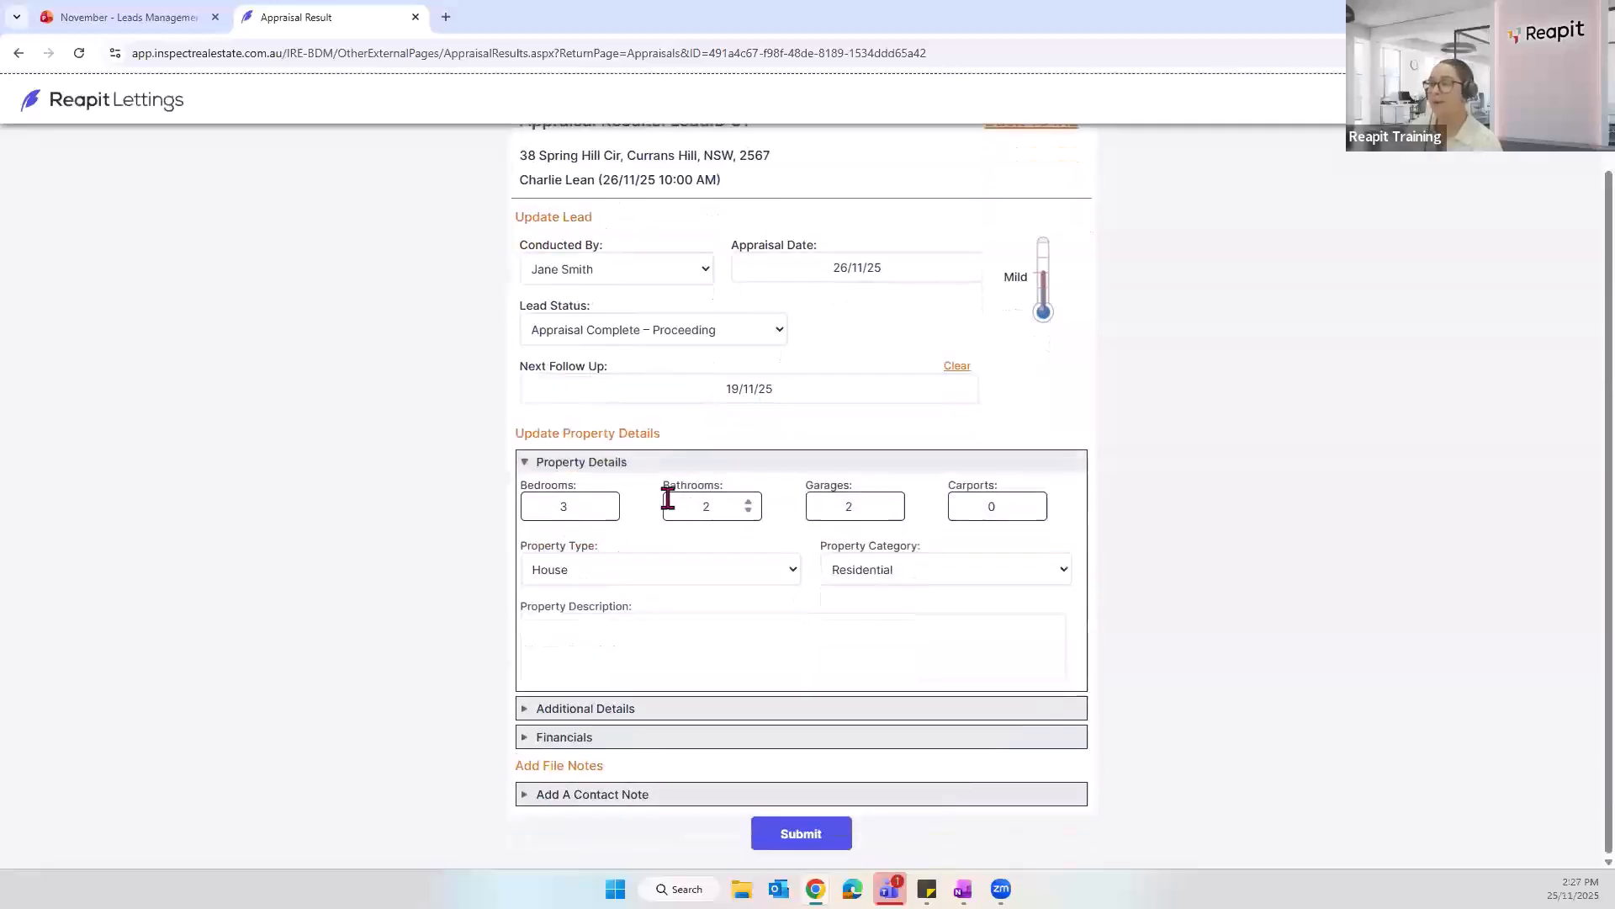
click(671, 712)
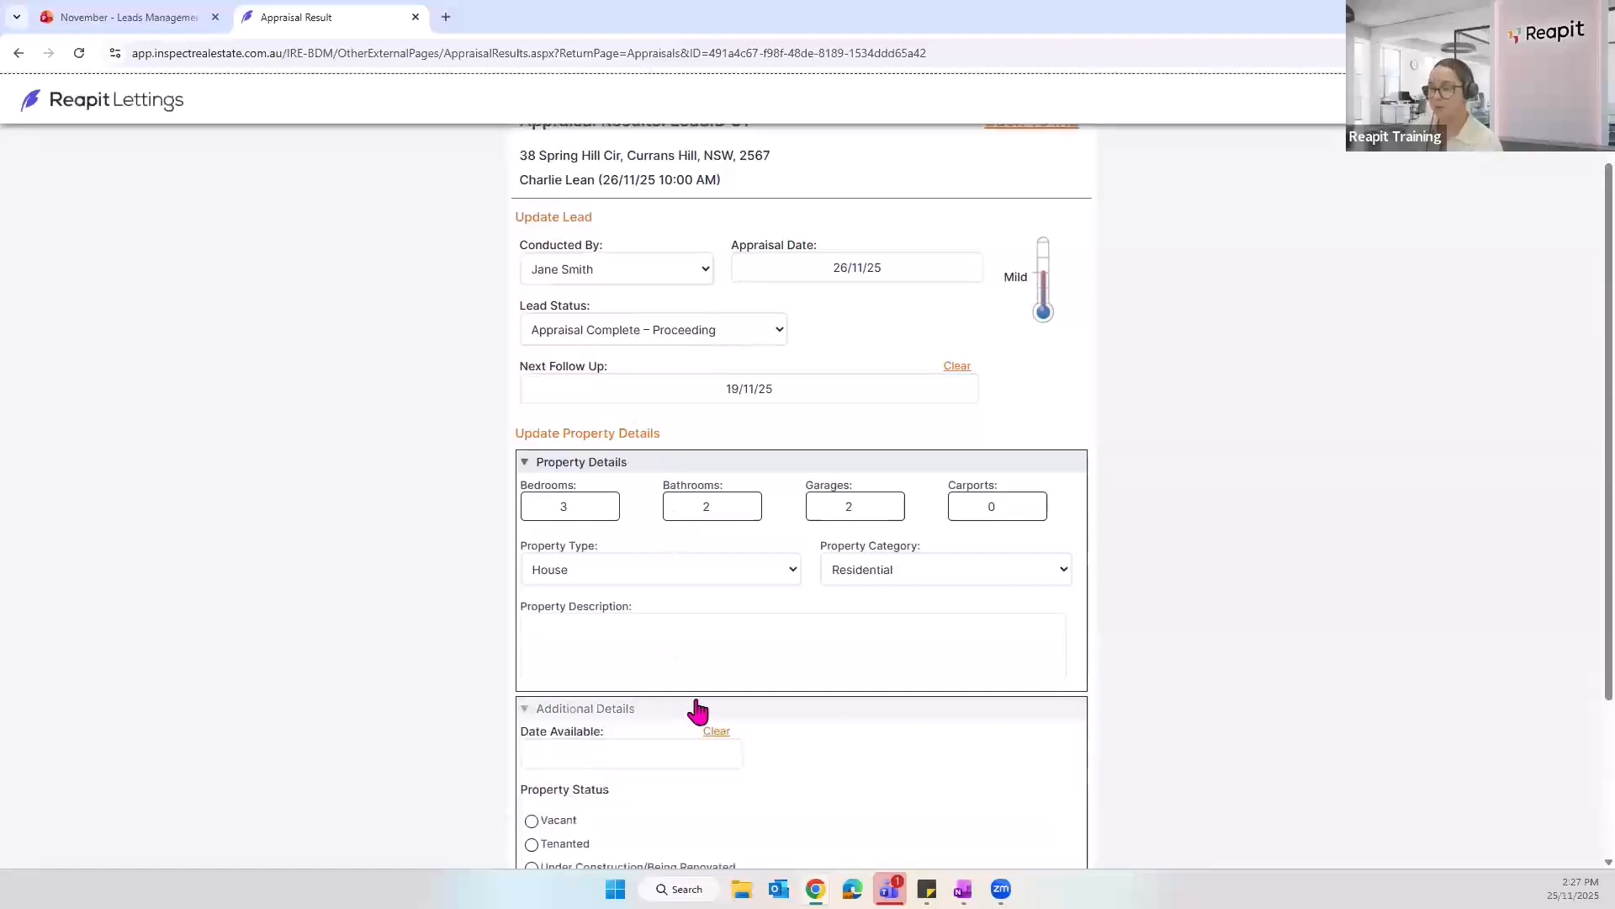
scroll(695, 706, down, 3)
click(683, 739)
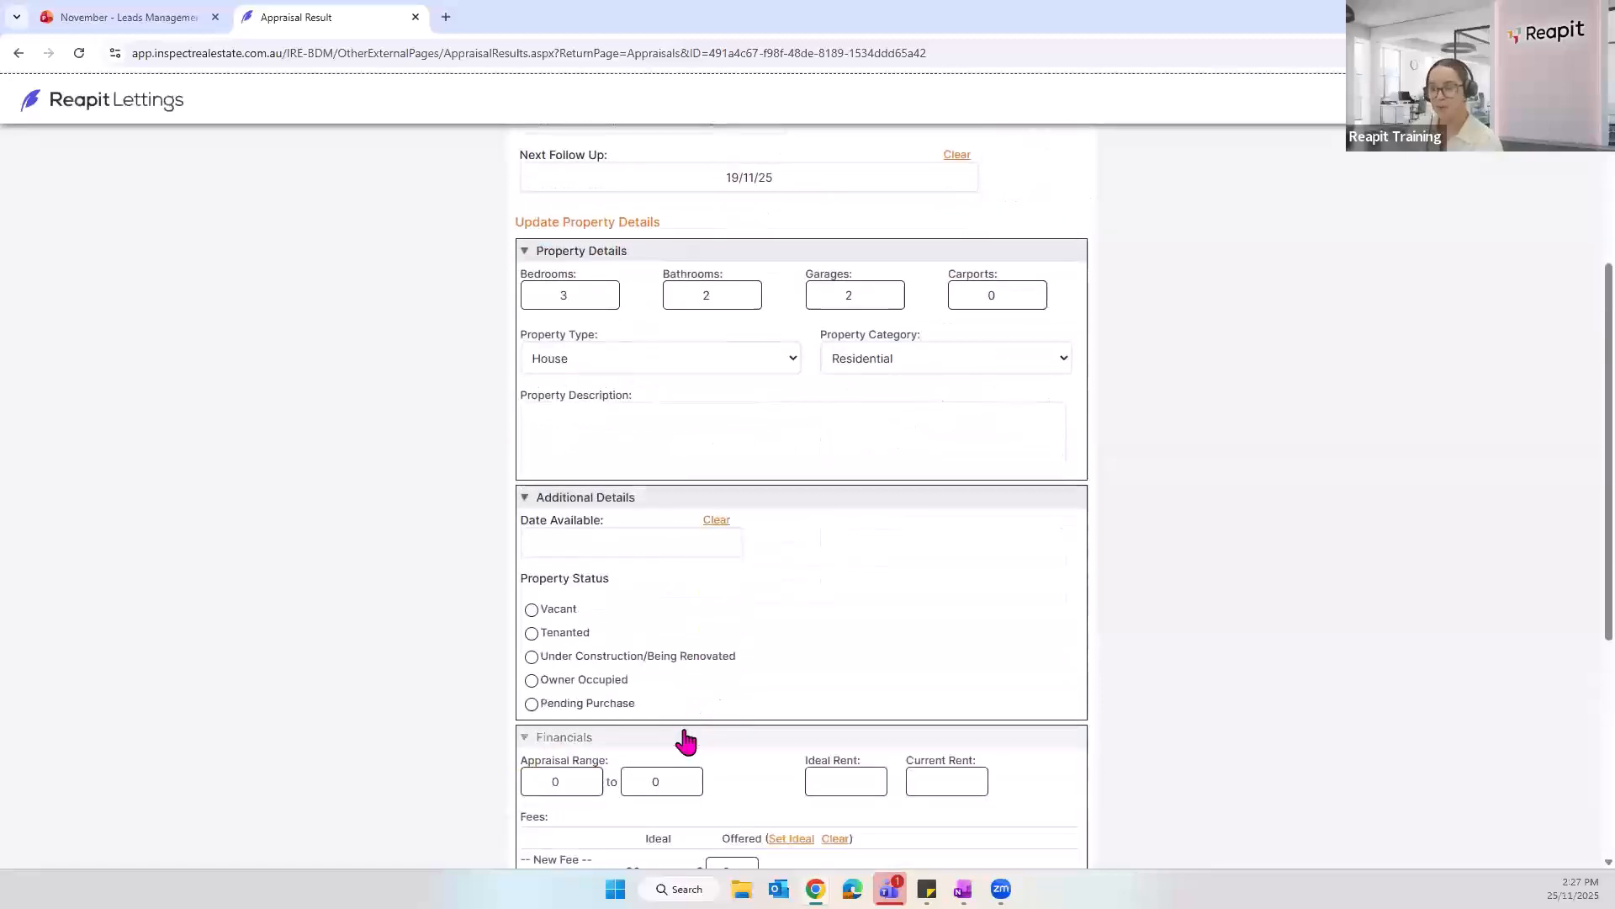
scroll(721, 699, down, 4)
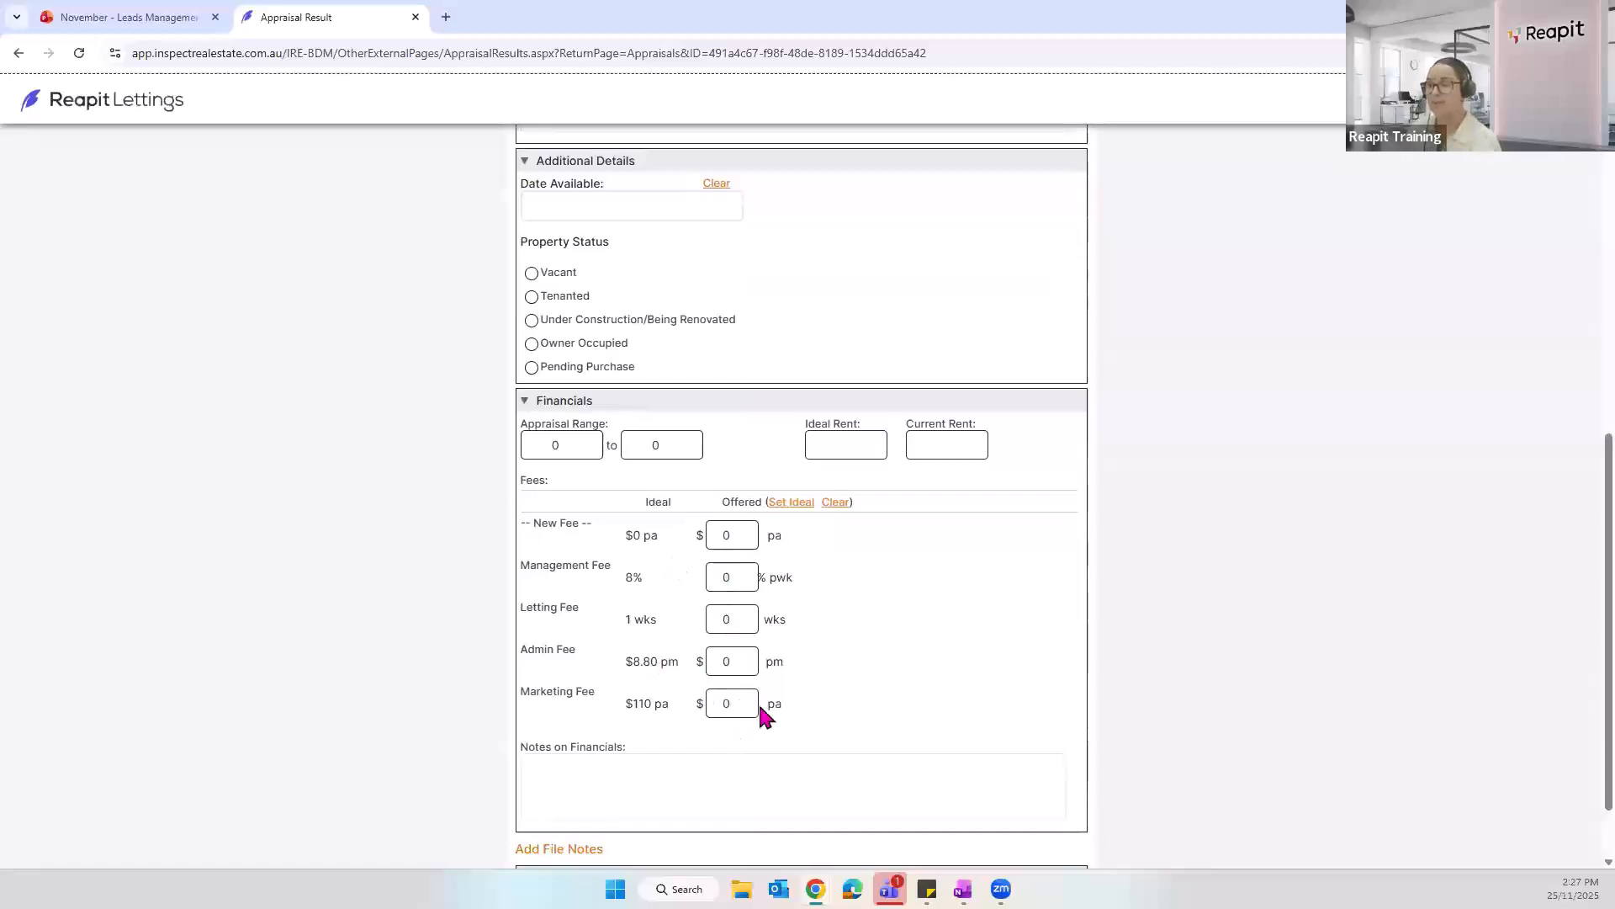
scroll(794, 695, down, 1)
click(642, 795)
scroll(734, 678, down, 3)
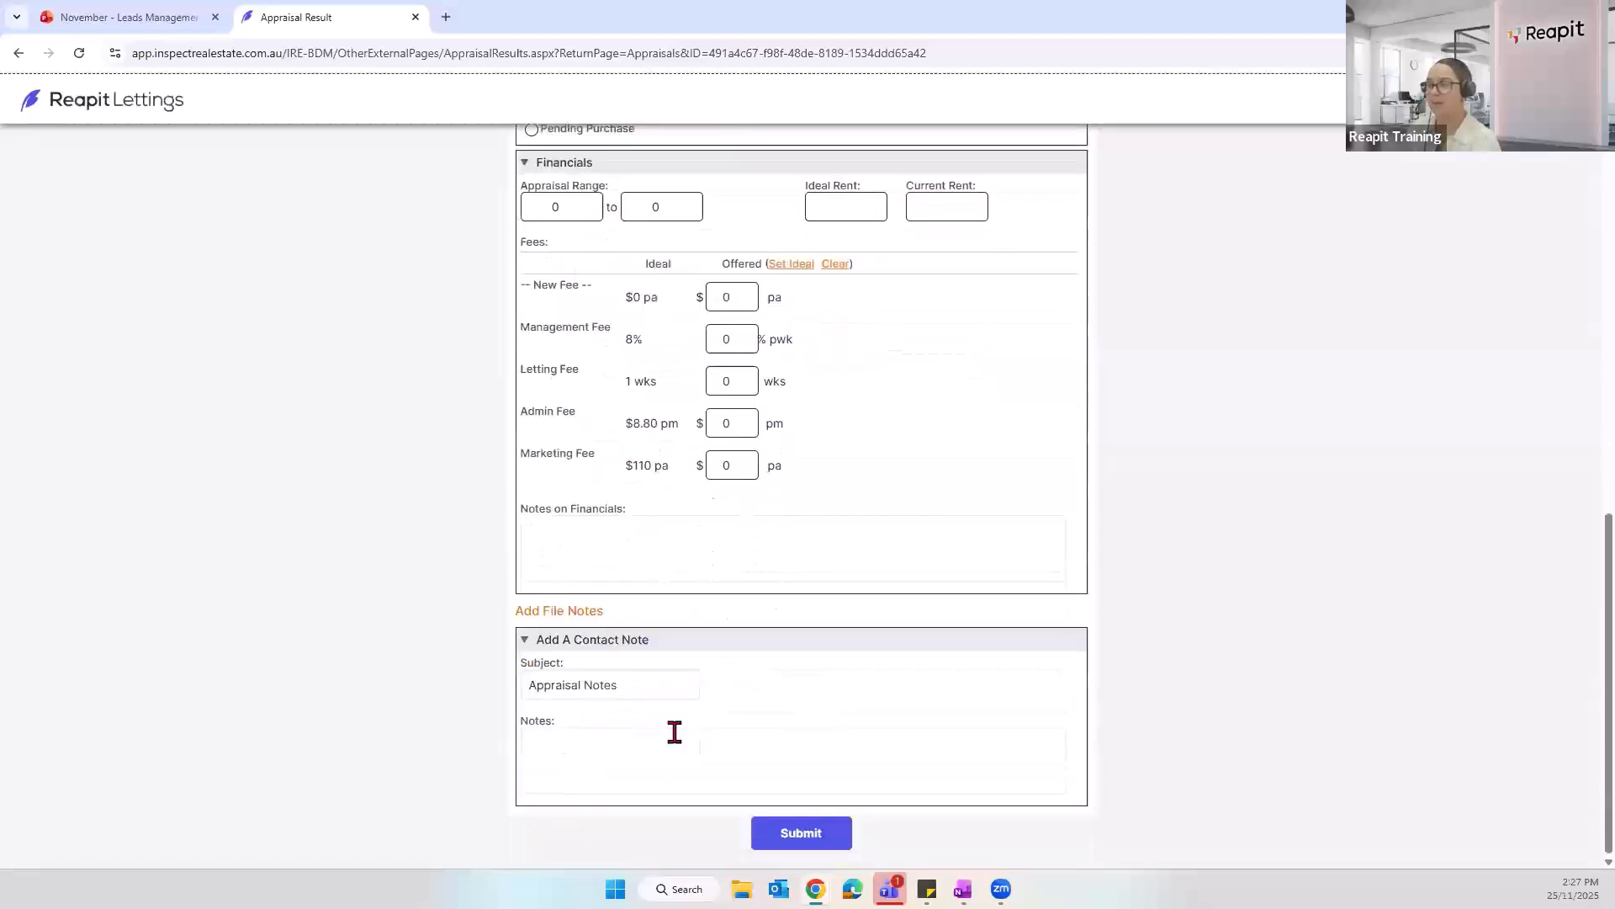
scroll(1204, 775, up, 10)
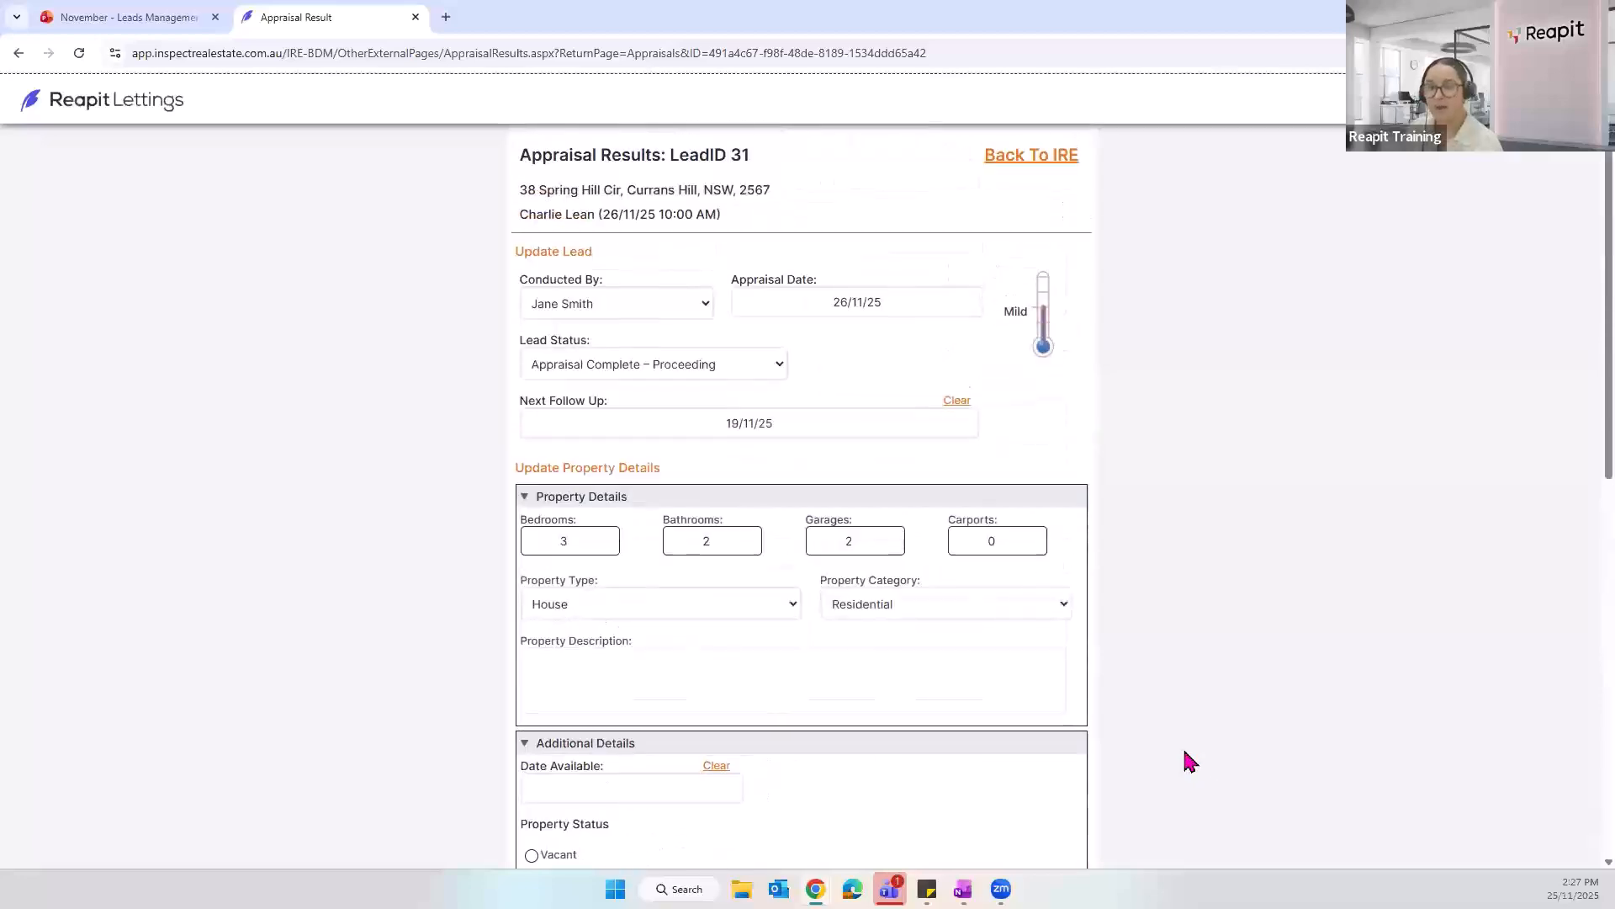
scroll(1176, 747, down, 10)
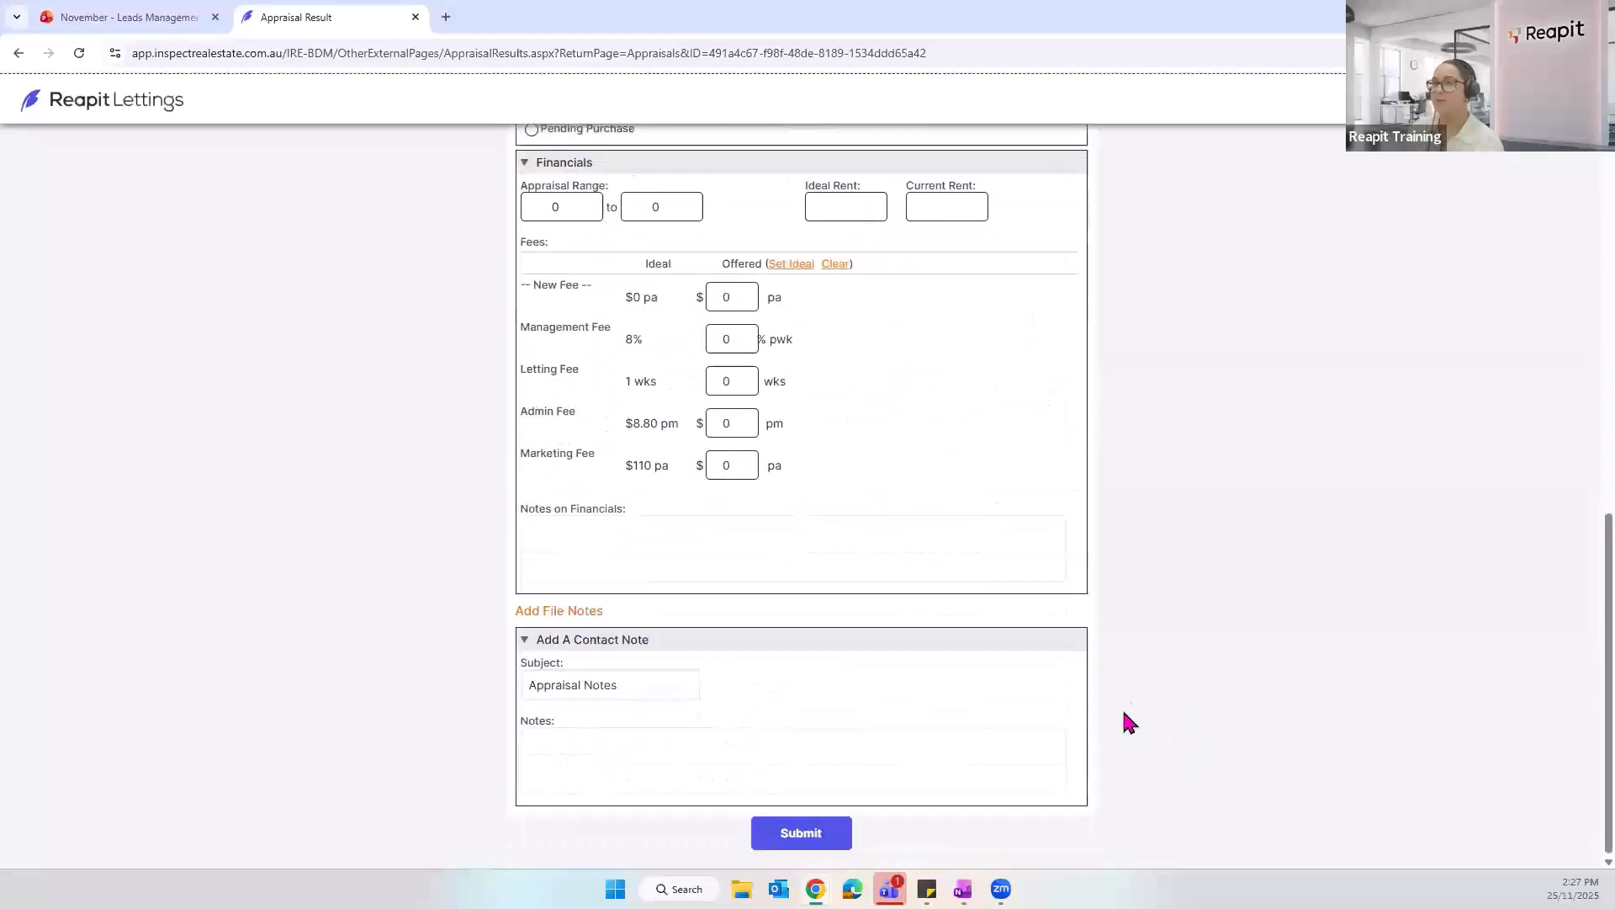
Step: Submit the appraisal results and go back to the Appraisals list
click(811, 826)
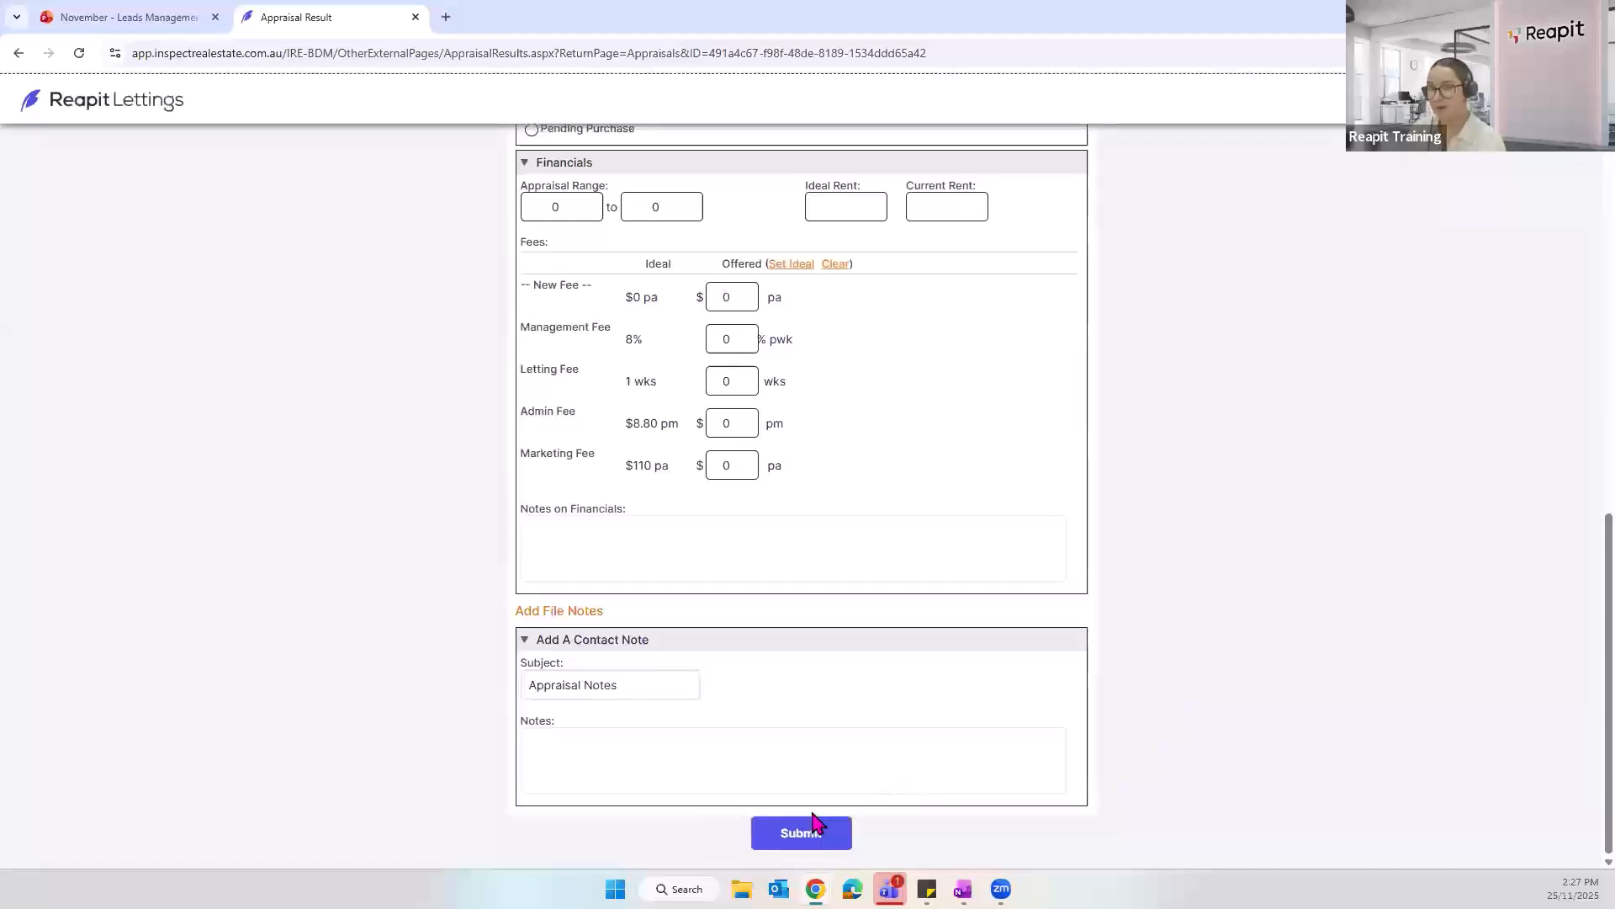
click(819, 834)
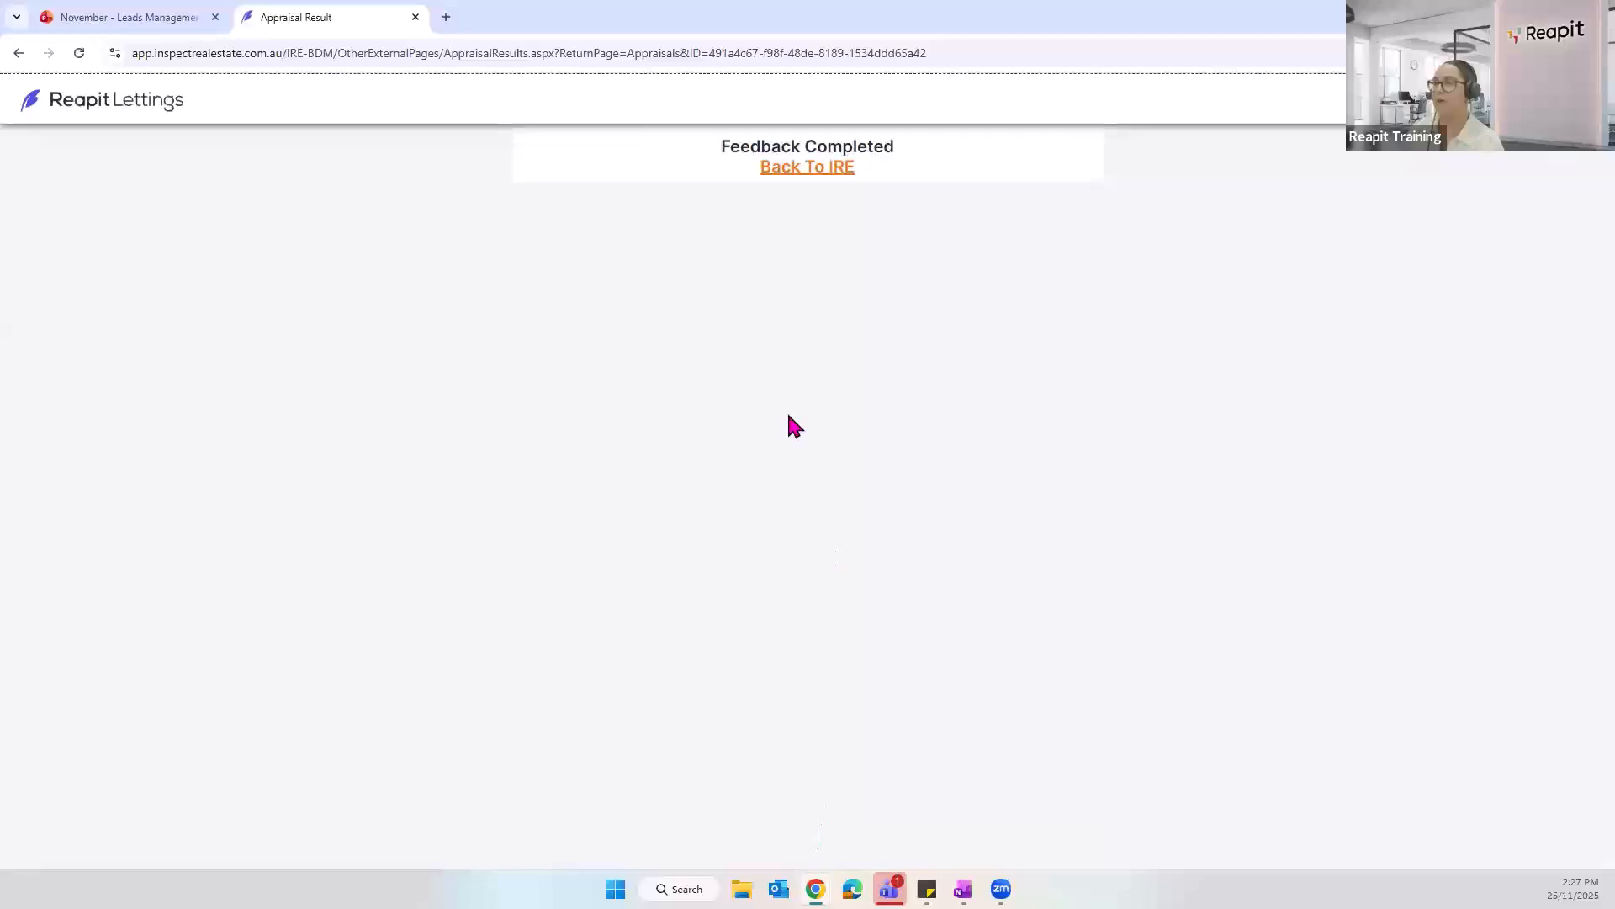
click(821, 172)
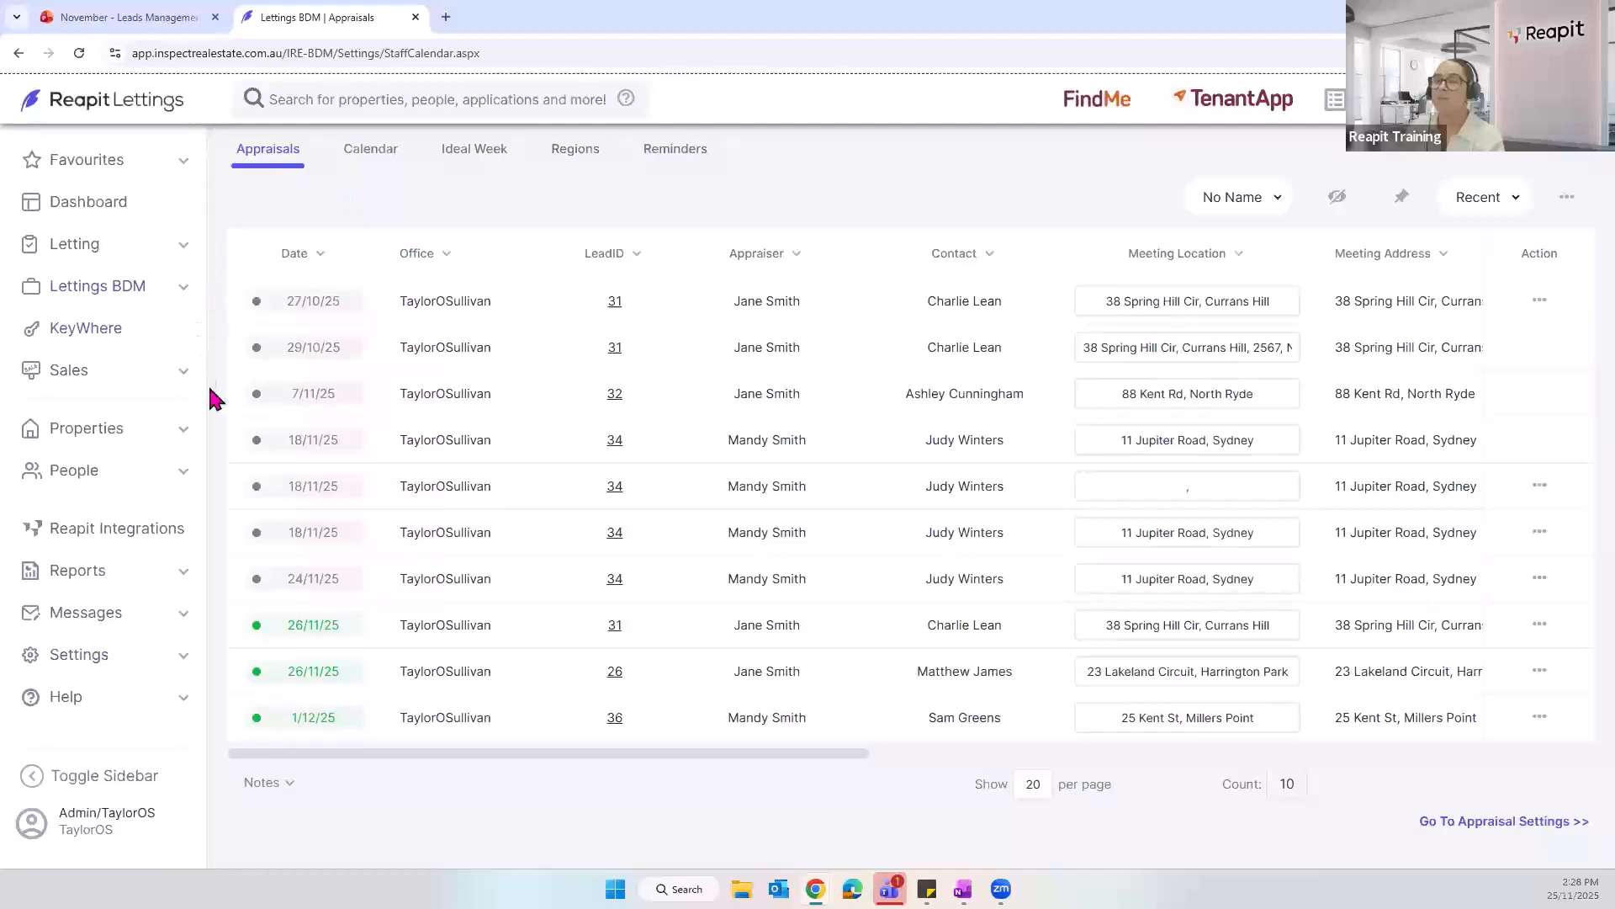
Step: Open the Leads list under Lettings BDM
click(185, 247)
click(184, 247)
click(162, 291)
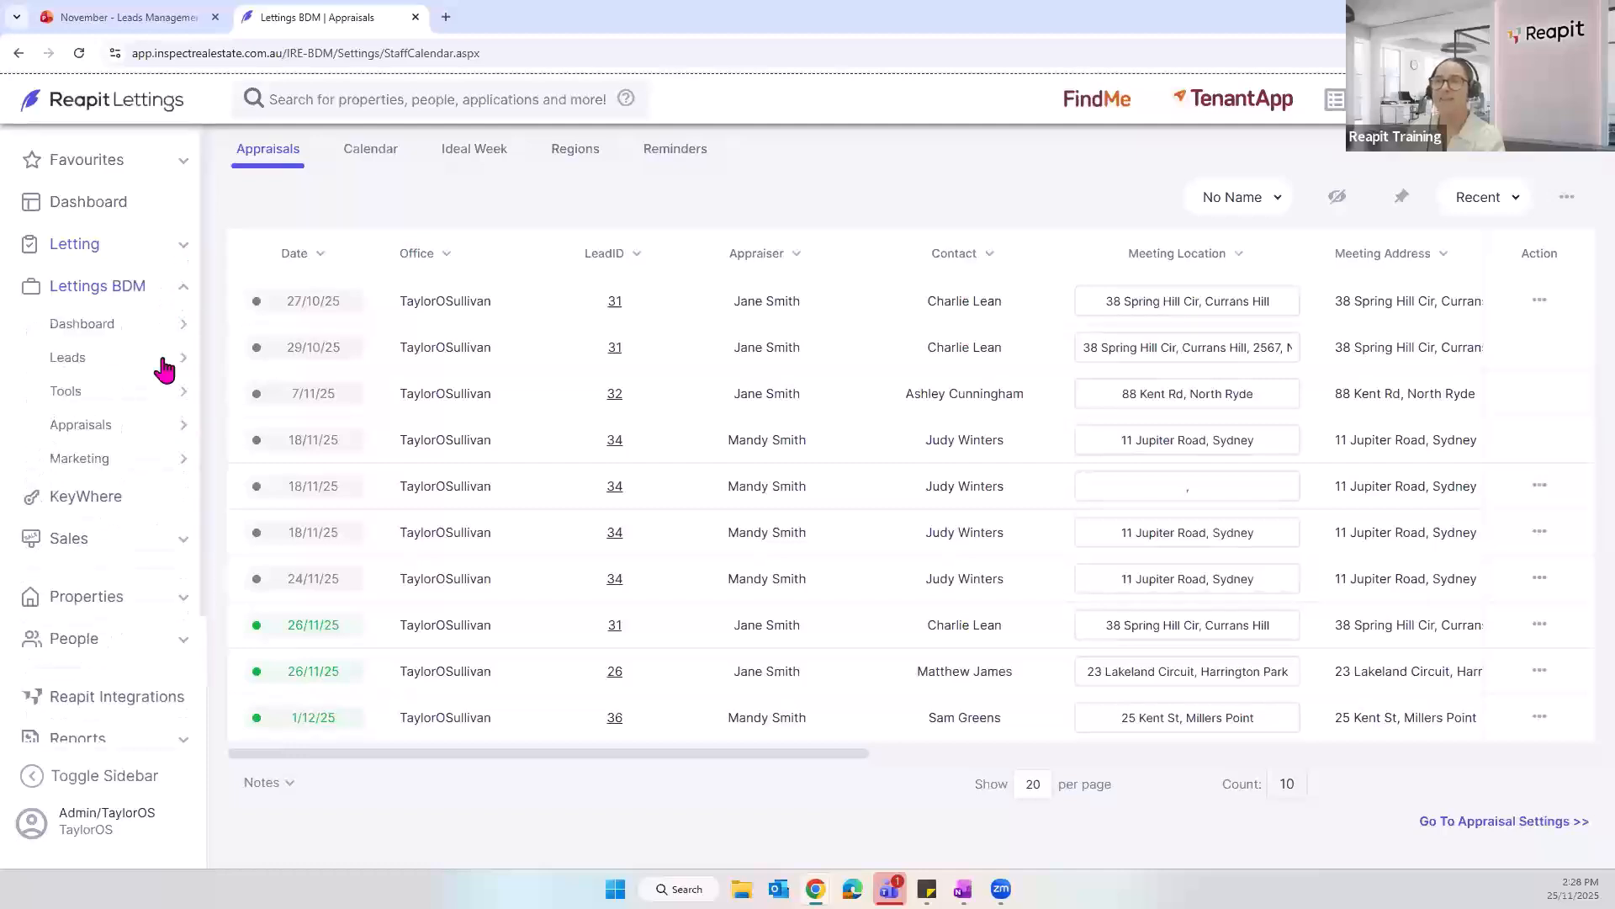
mouse_move(164, 368)
click(253, 365)
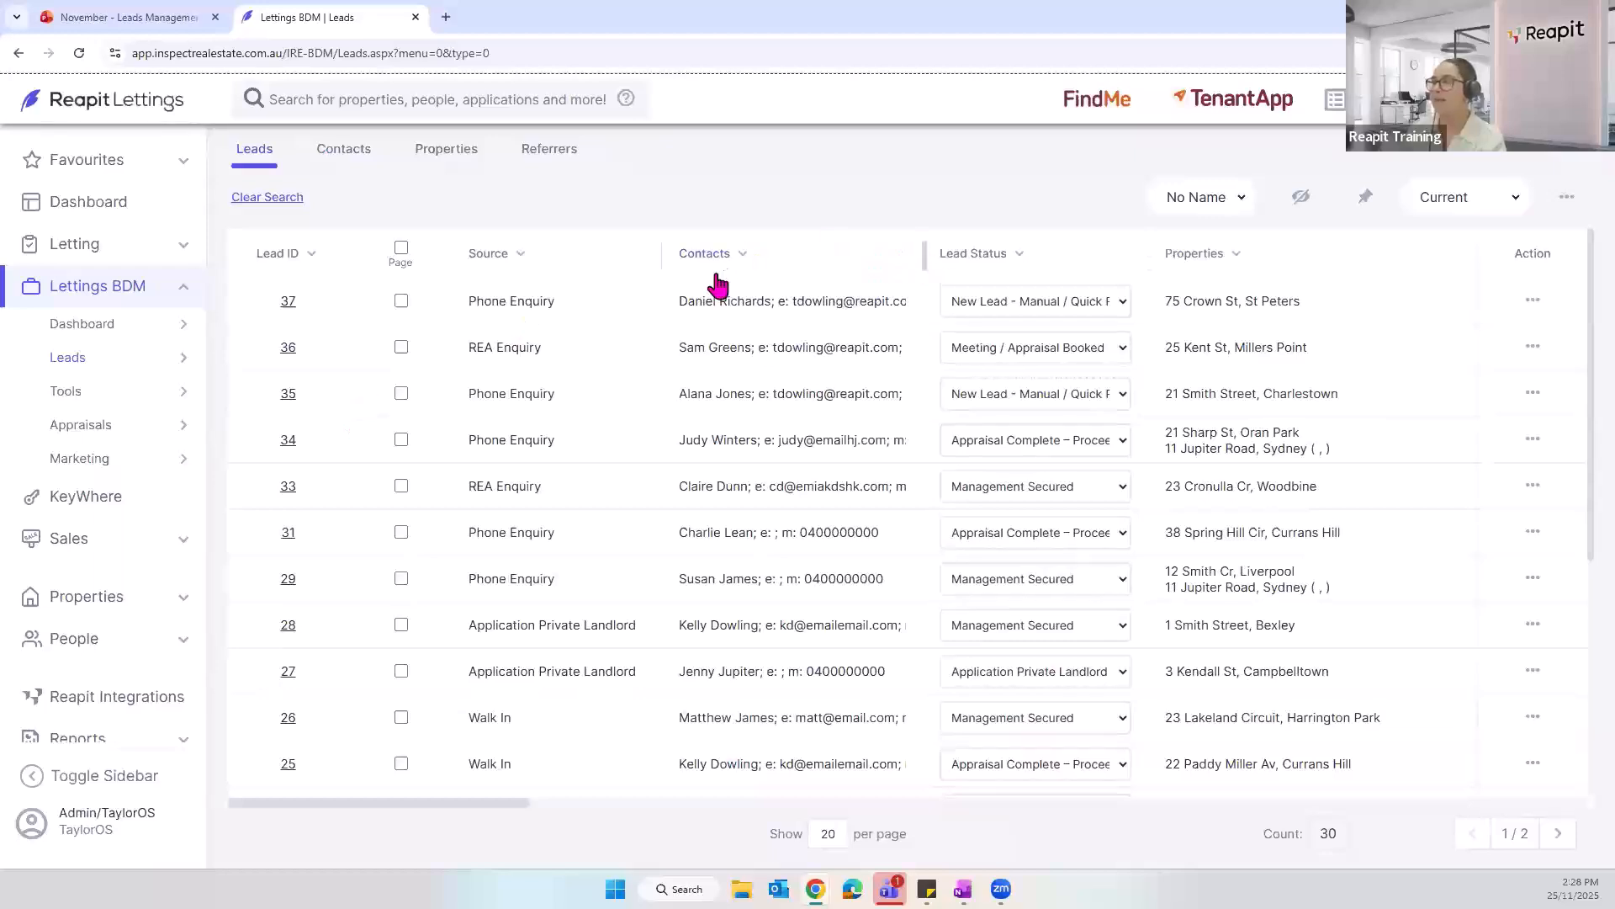
Step: Filter the leads list by the lead status New Lead - Manual / Quick Reg
click(968, 260)
click(1041, 299)
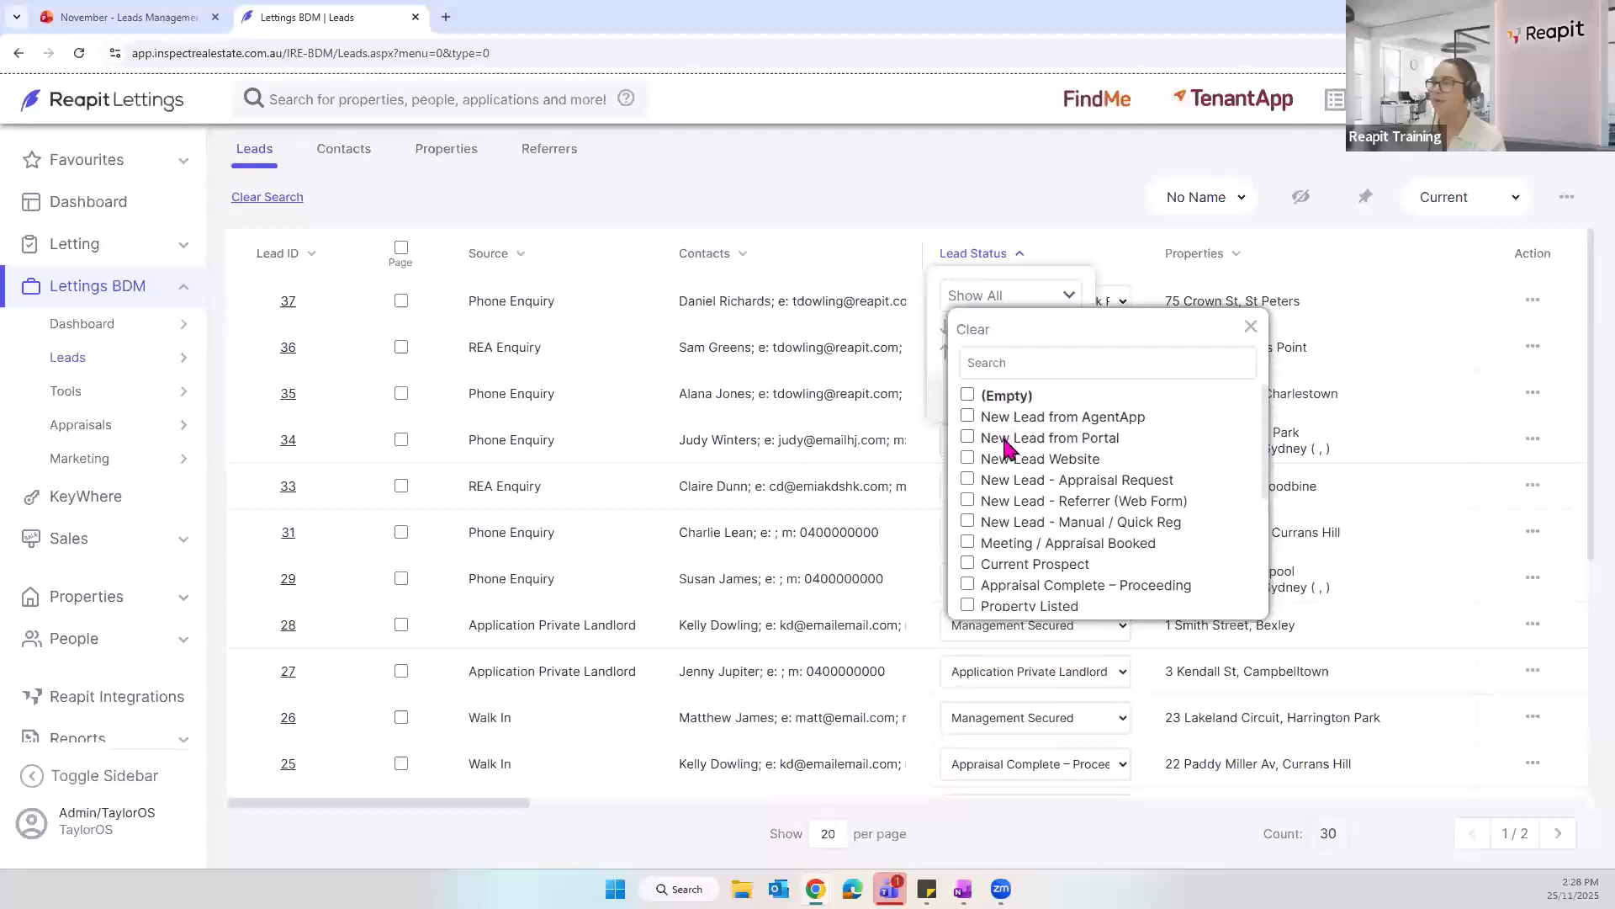
scroll(1028, 483, down, 1)
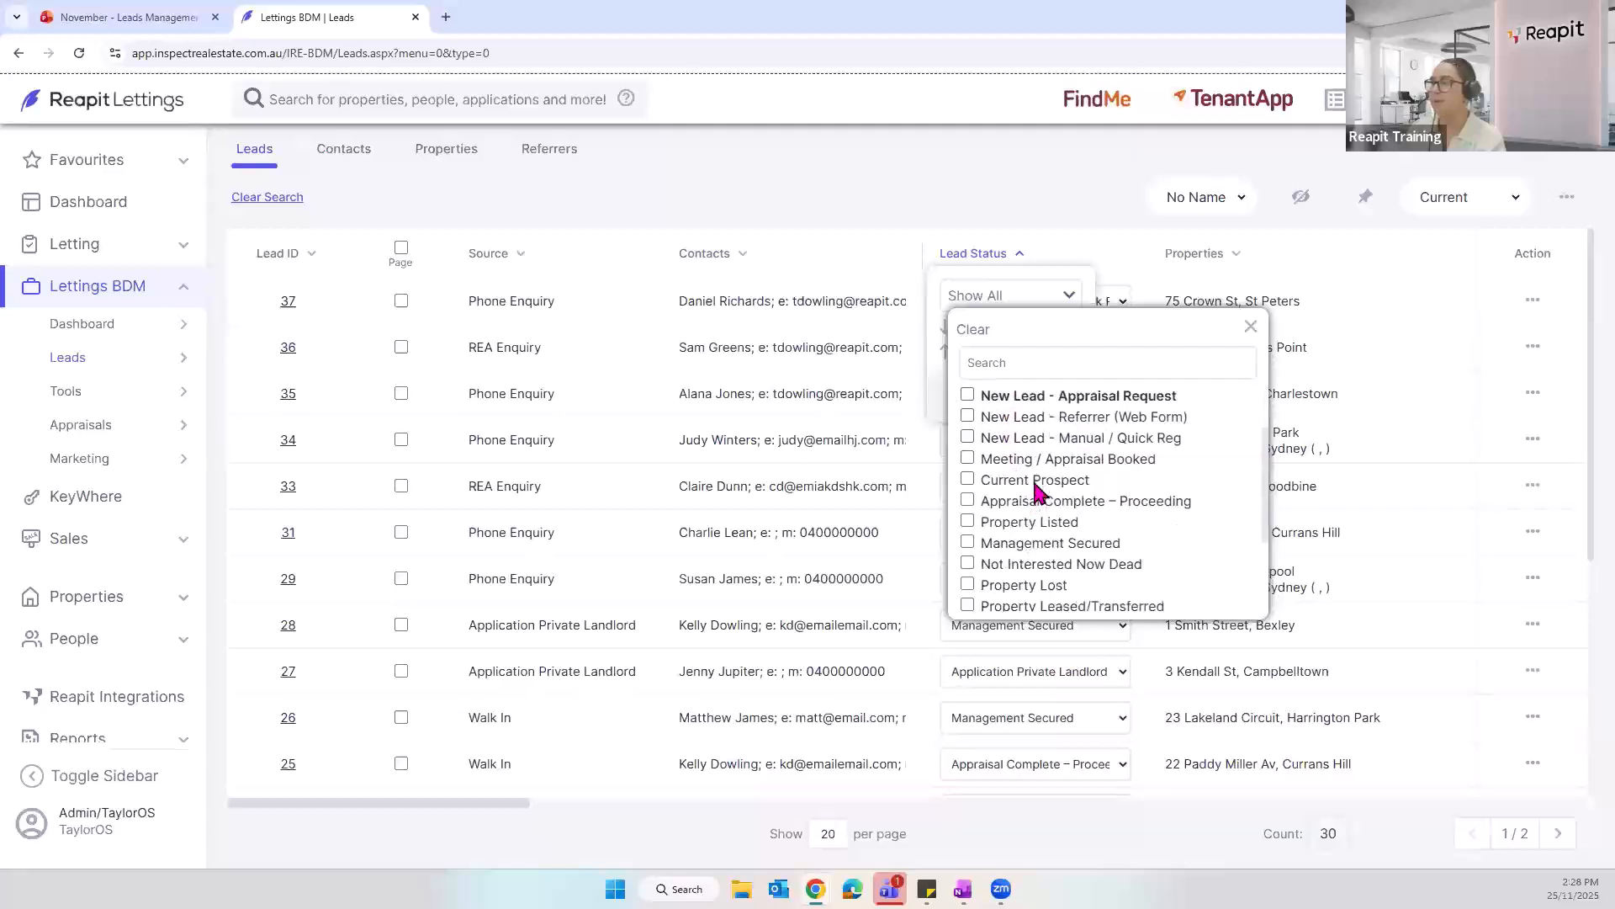
click(1001, 439)
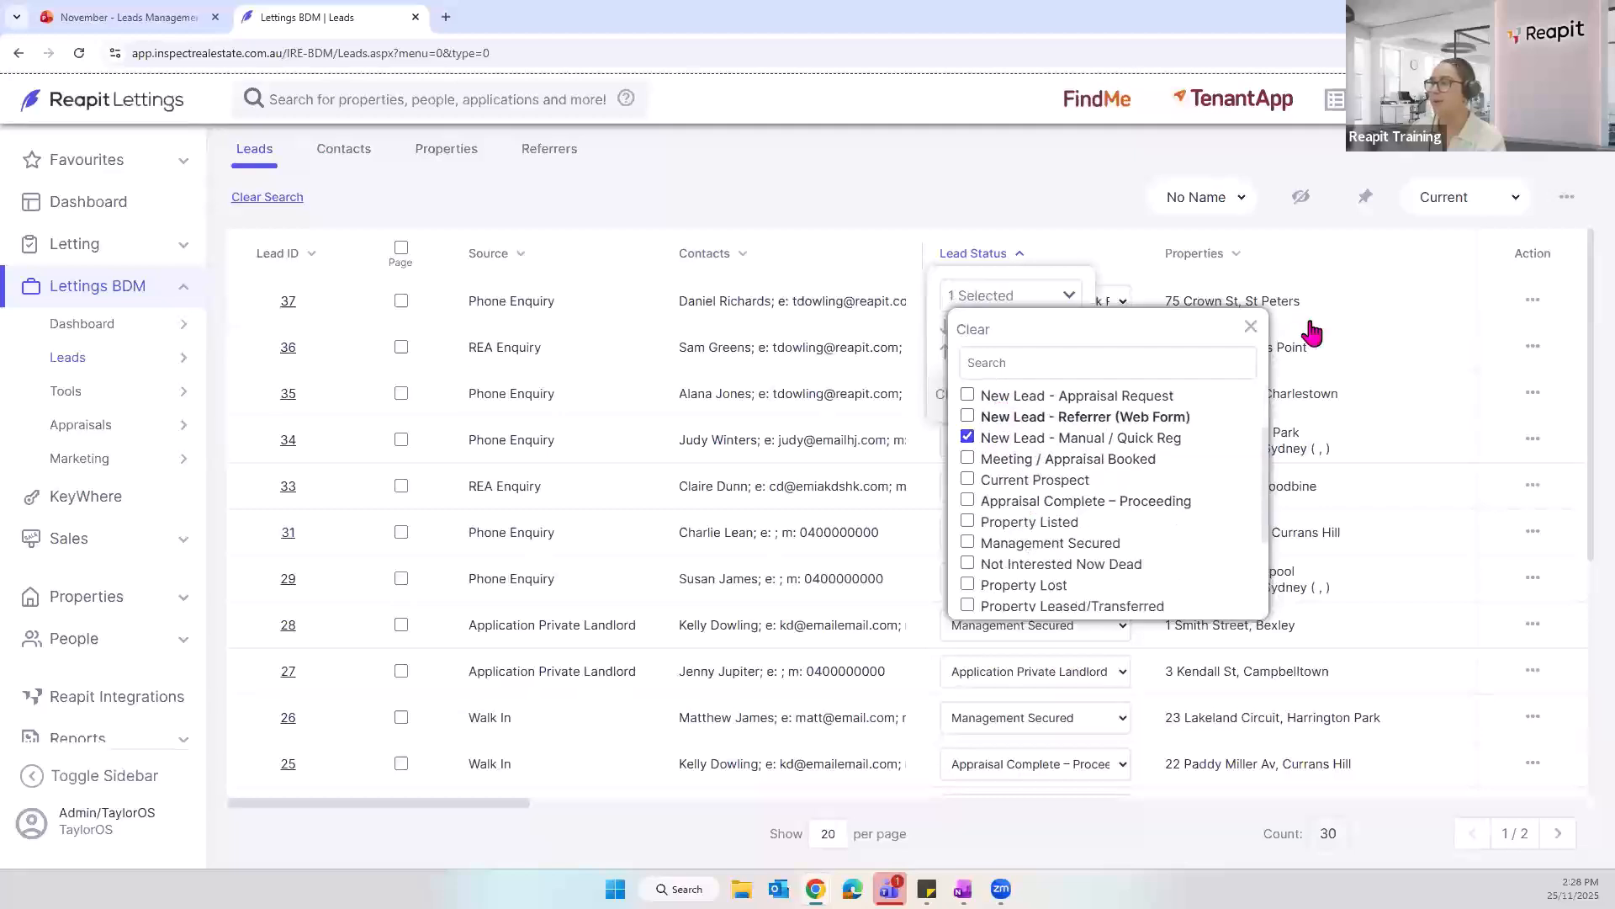
click(1251, 327)
click(1060, 395)
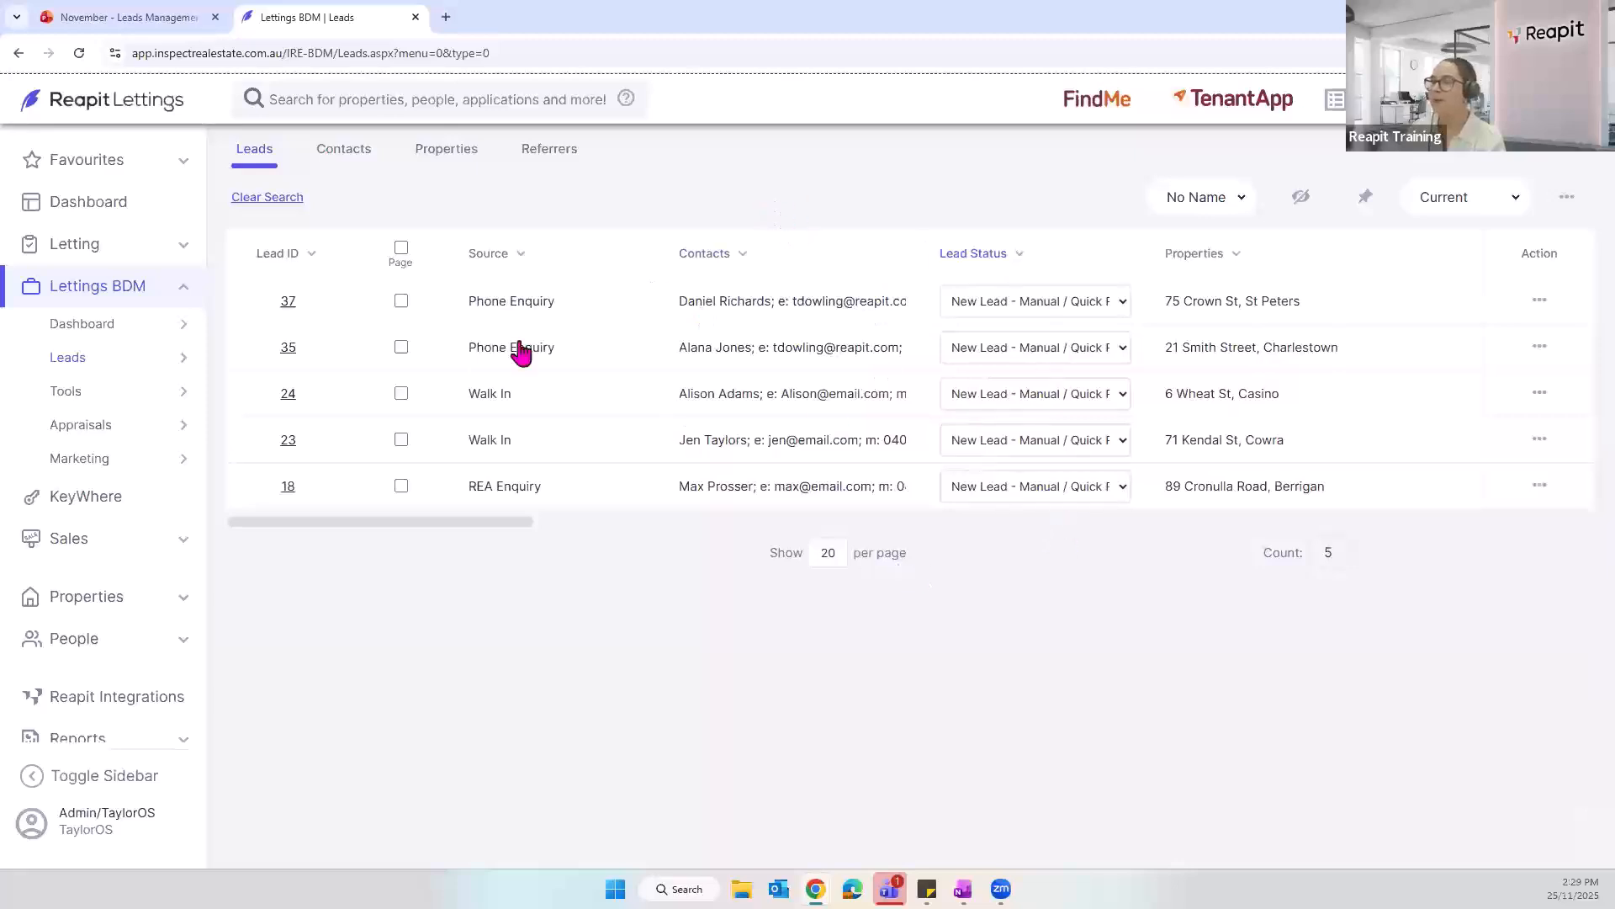
Step: Select leads 37 and 35 and start a contact session for them
click(401, 301)
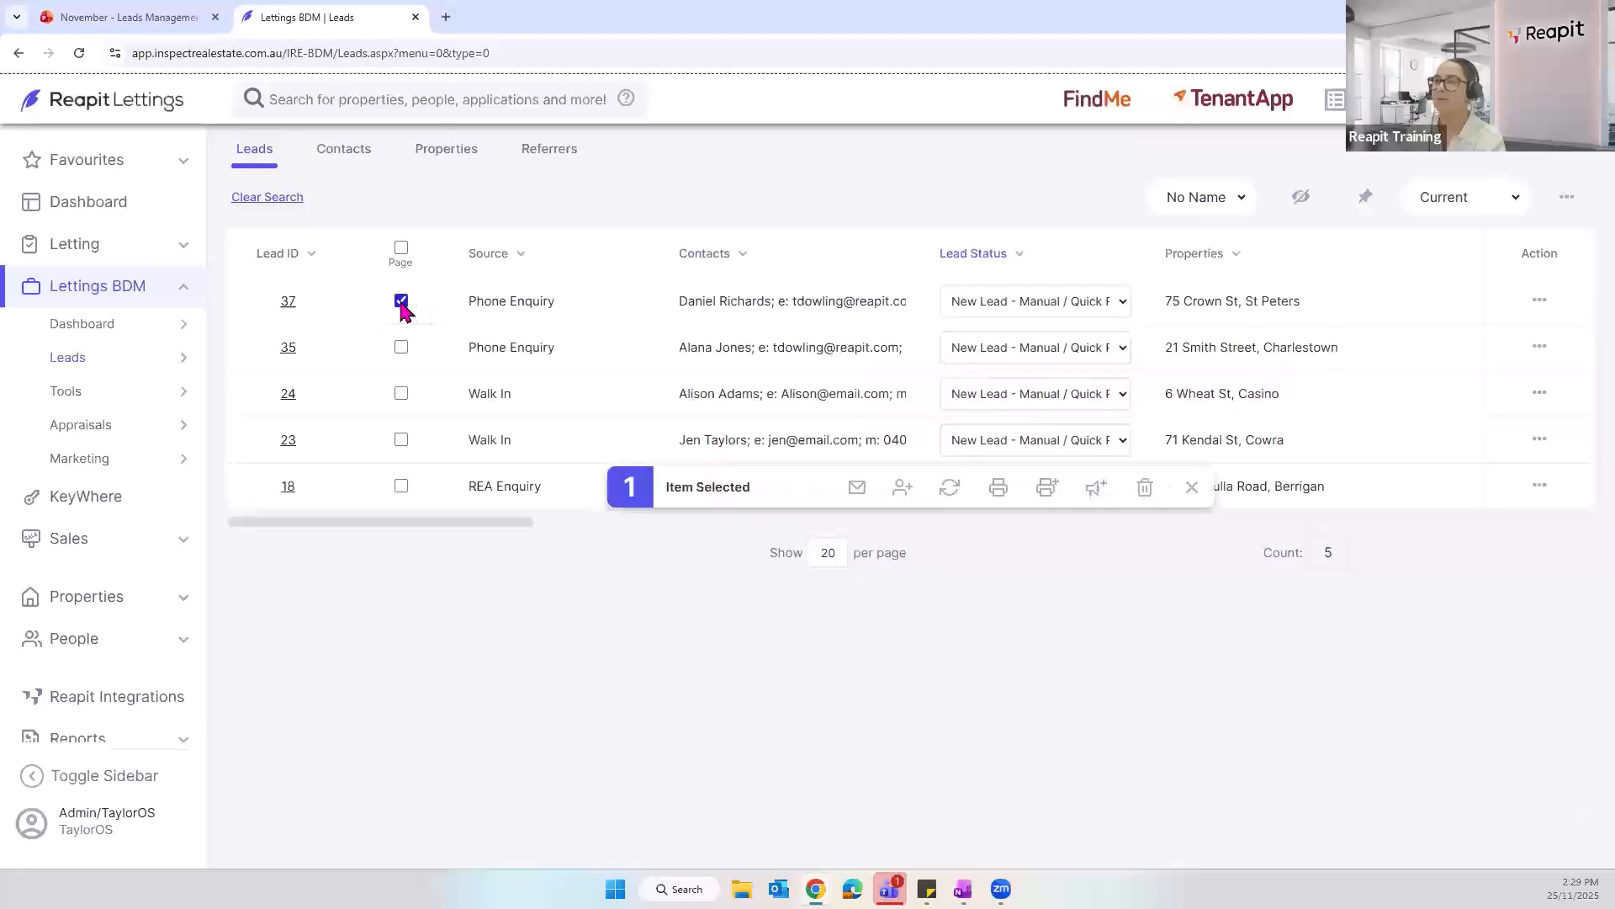
click(402, 348)
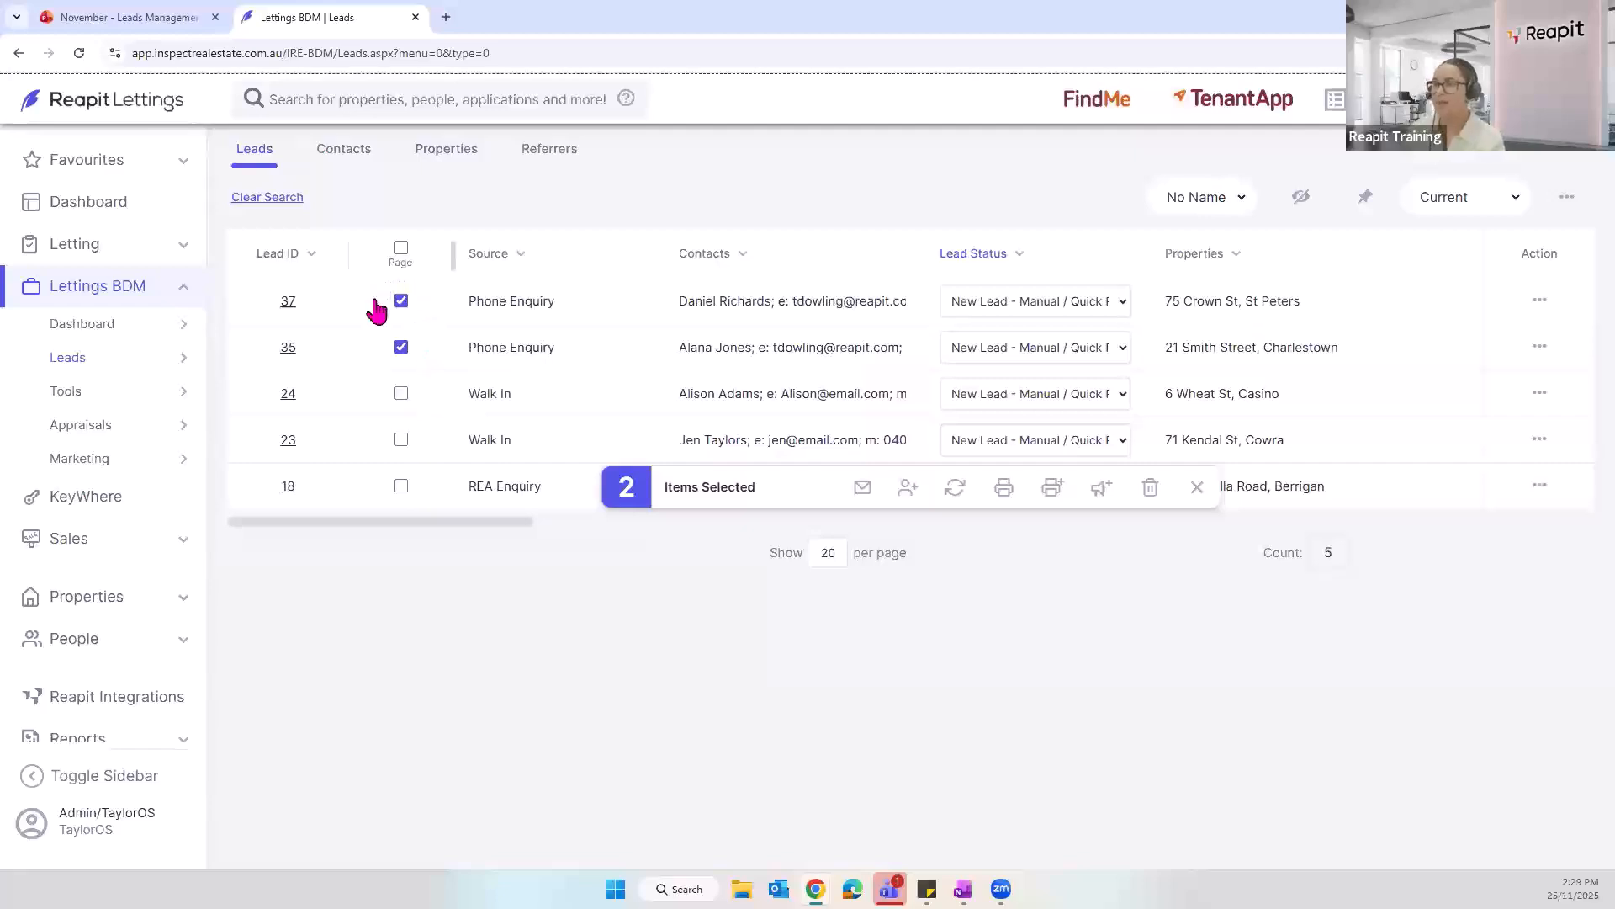
click(908, 491)
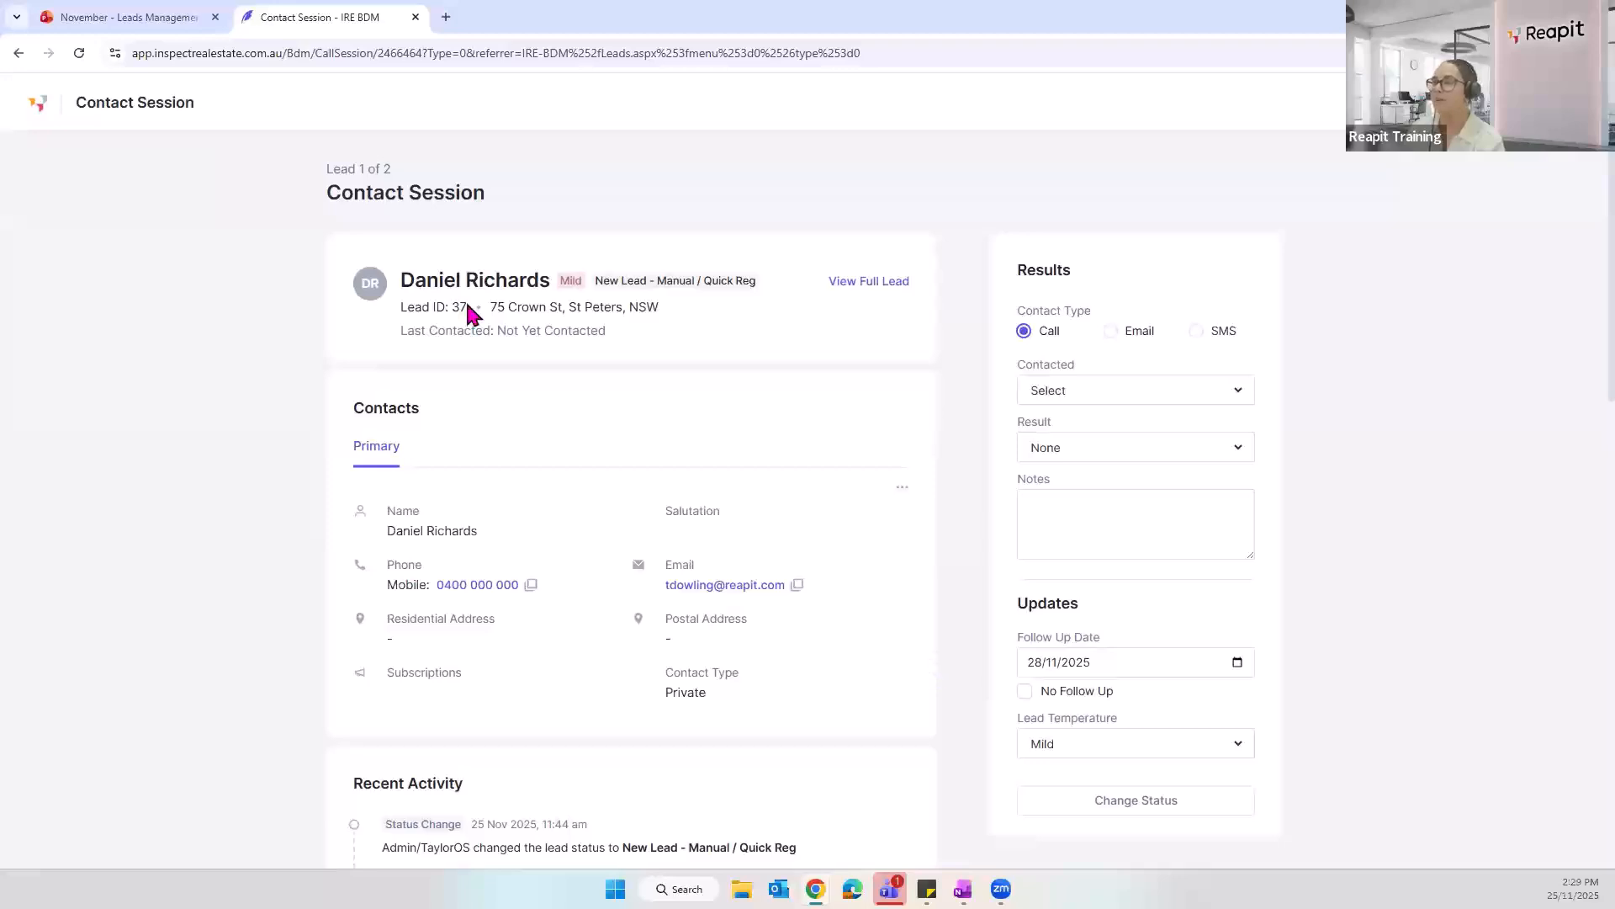
Step: Examine lead 37's contacts, recent activity, property, lead details and appraisals in the contact session
scroll(530, 386, down, 2)
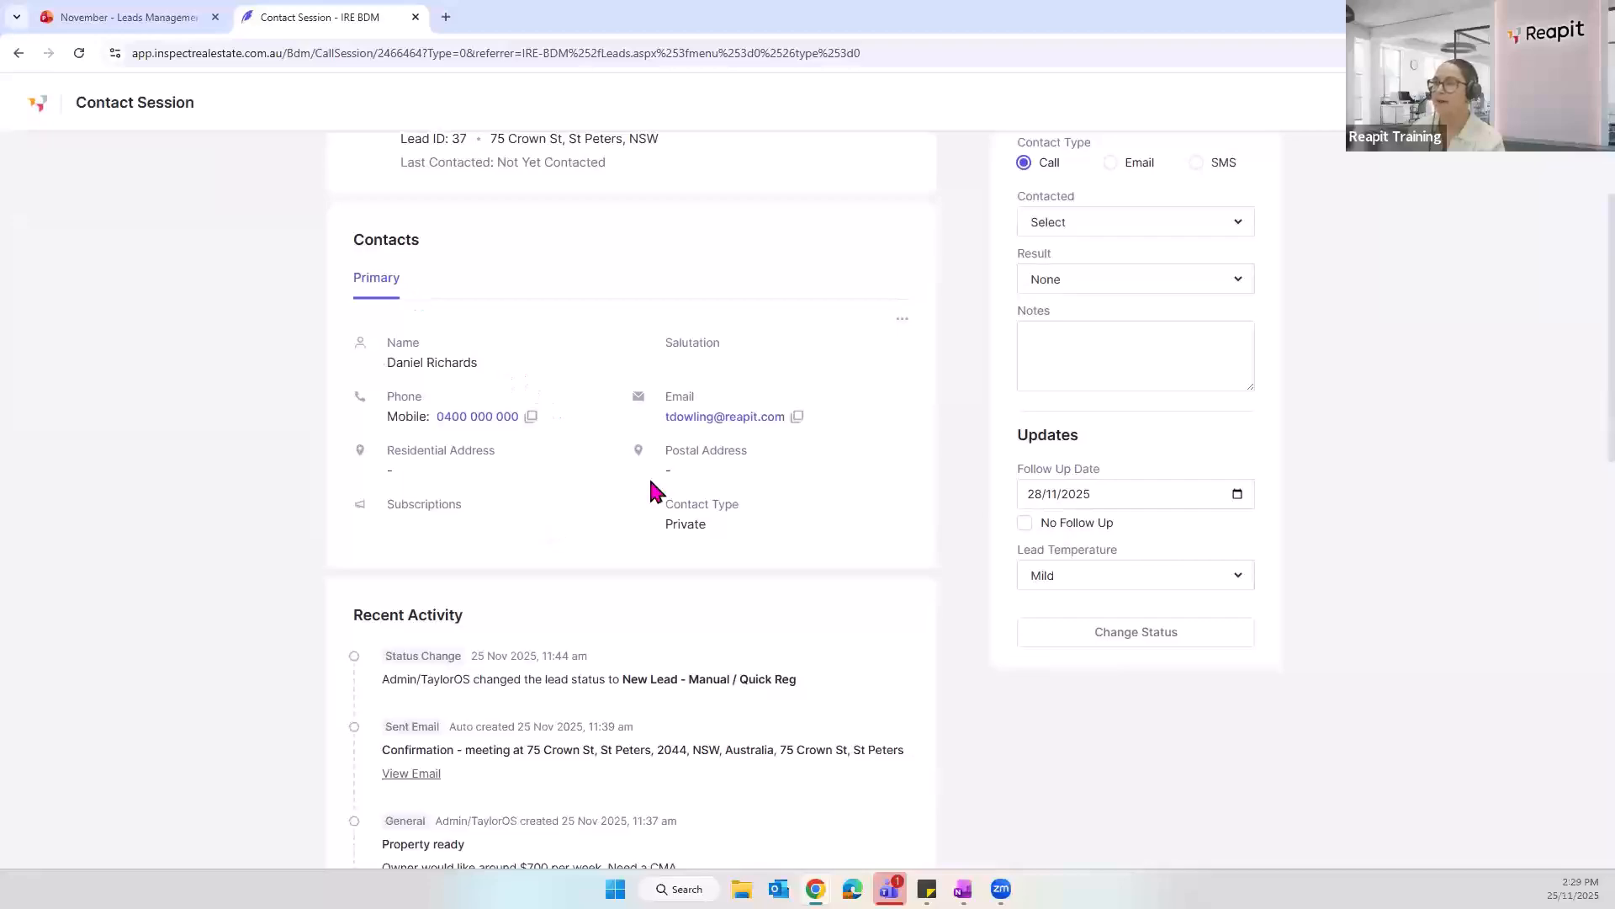
scroll(642, 490, down, 3)
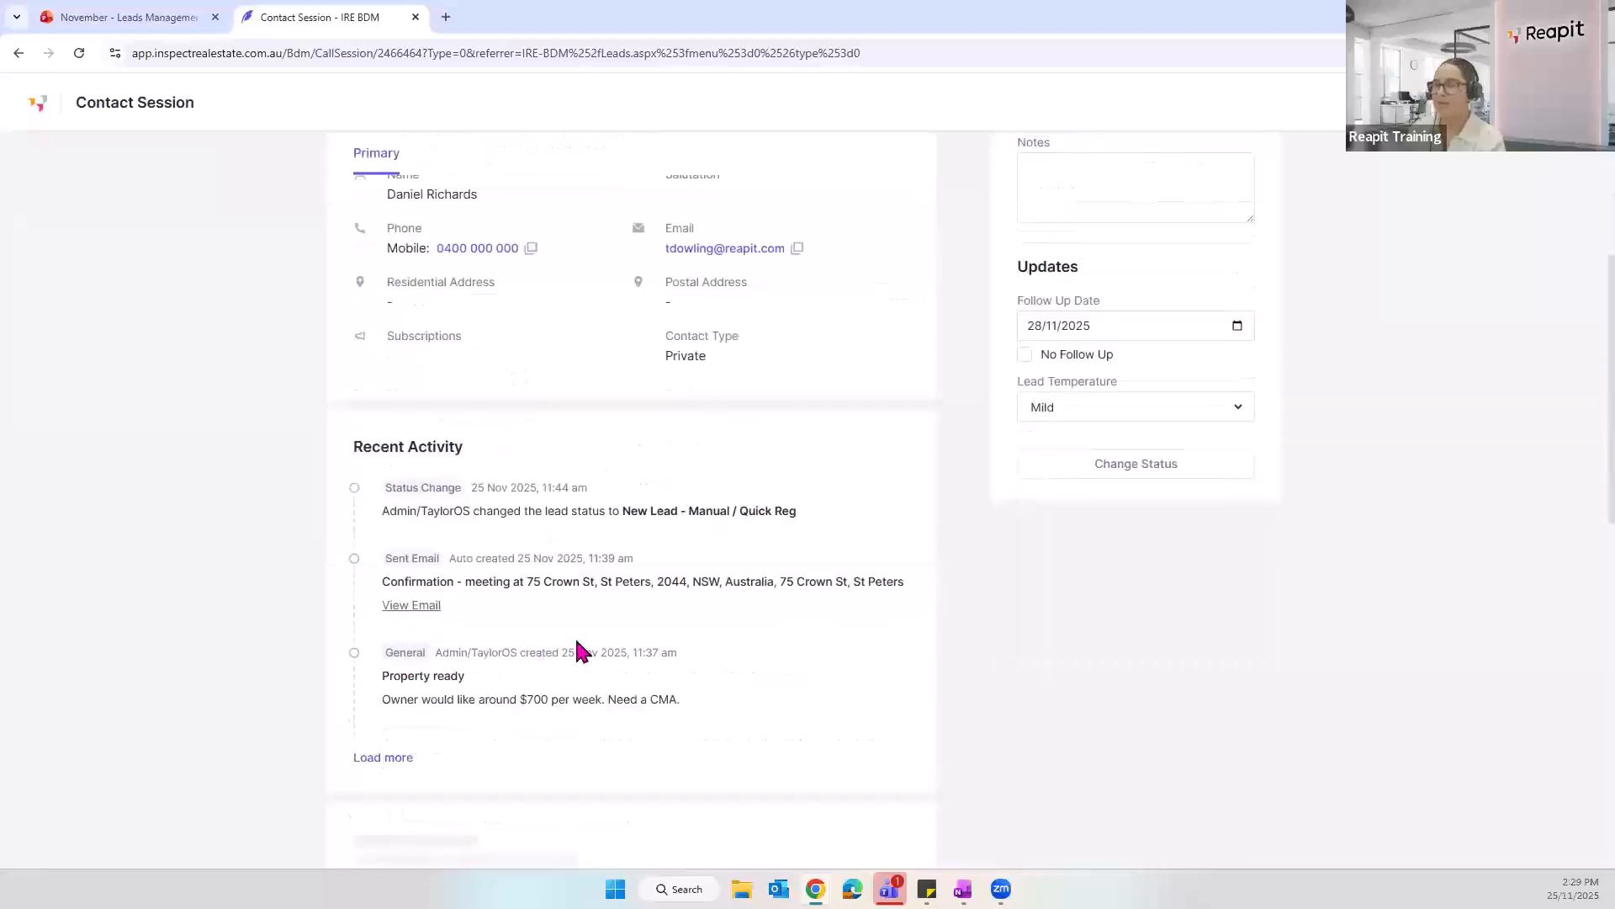
scroll(583, 652, down, 2)
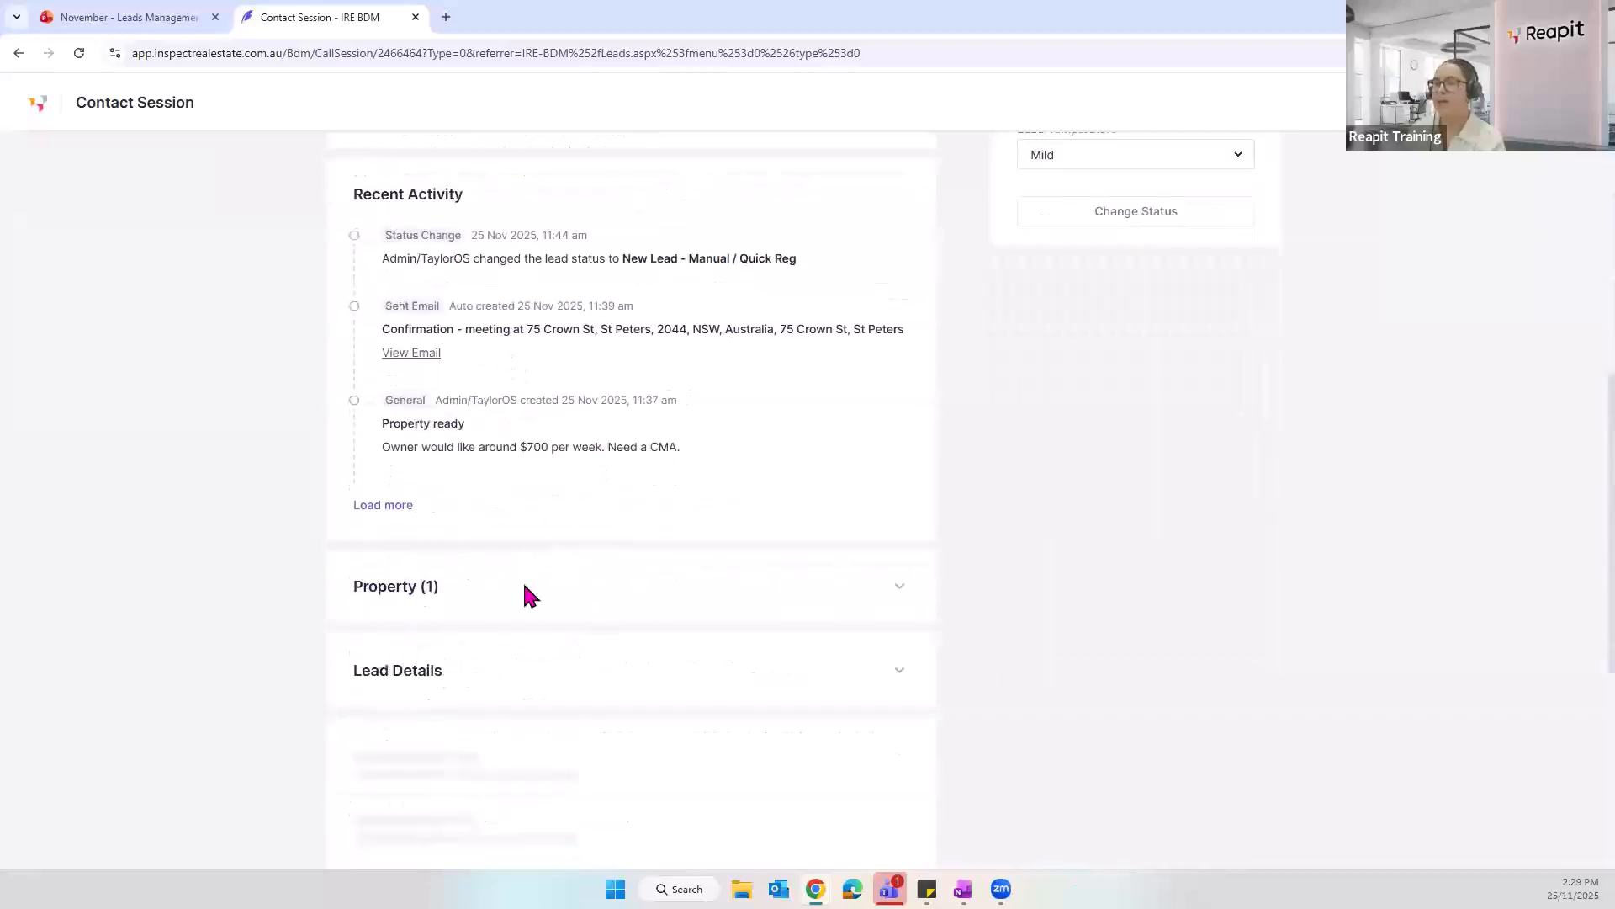
click(901, 586)
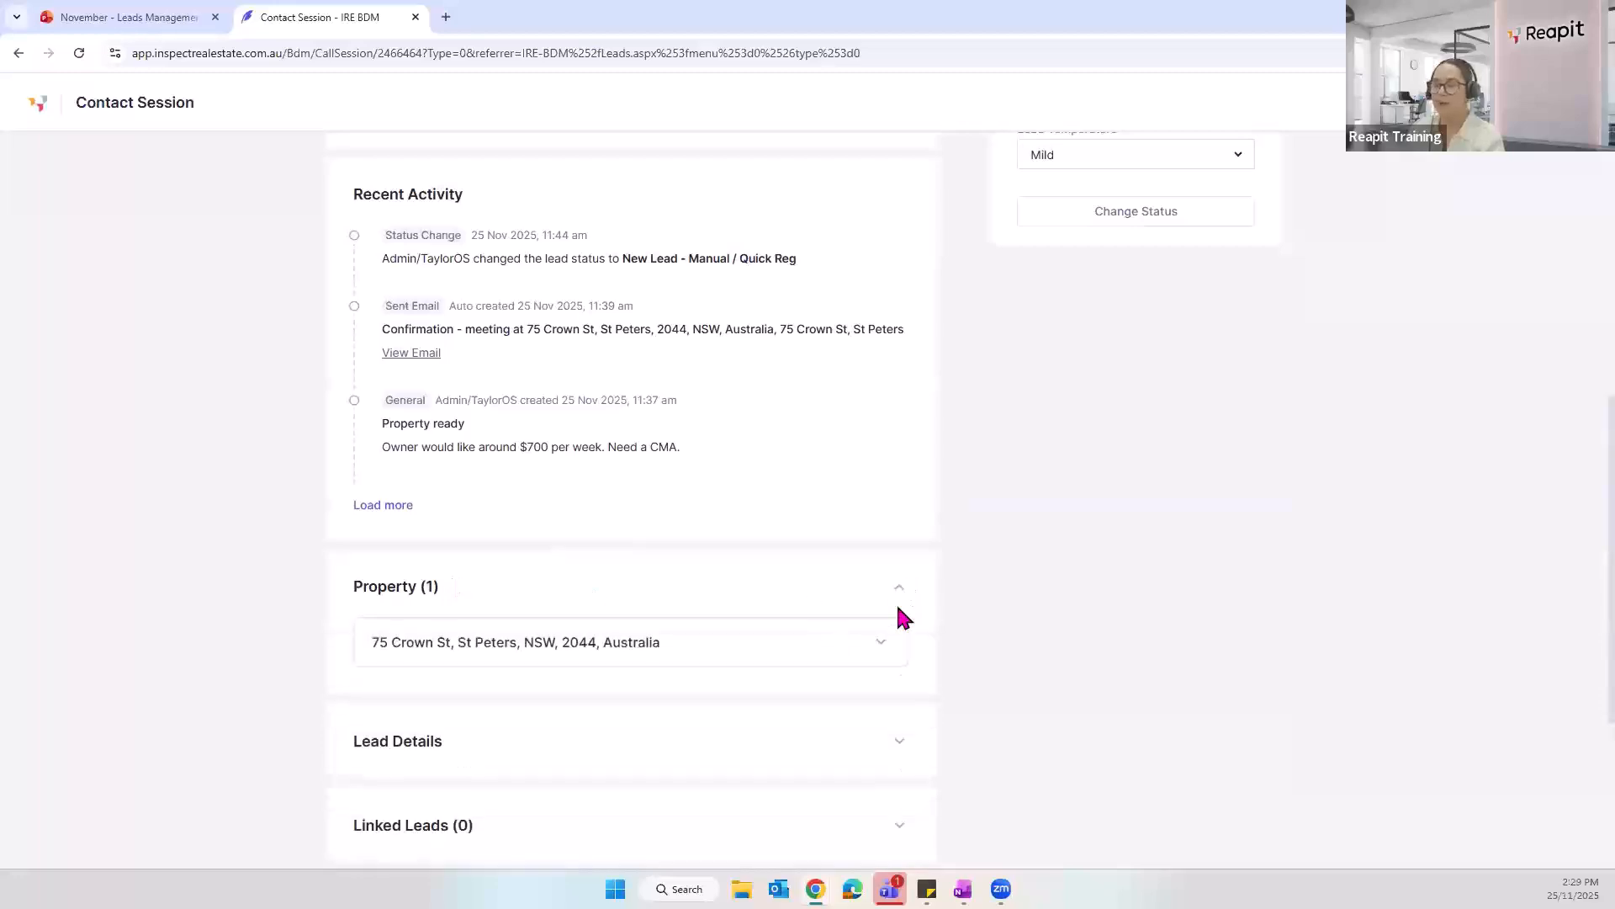
scroll(779, 670, down, 1)
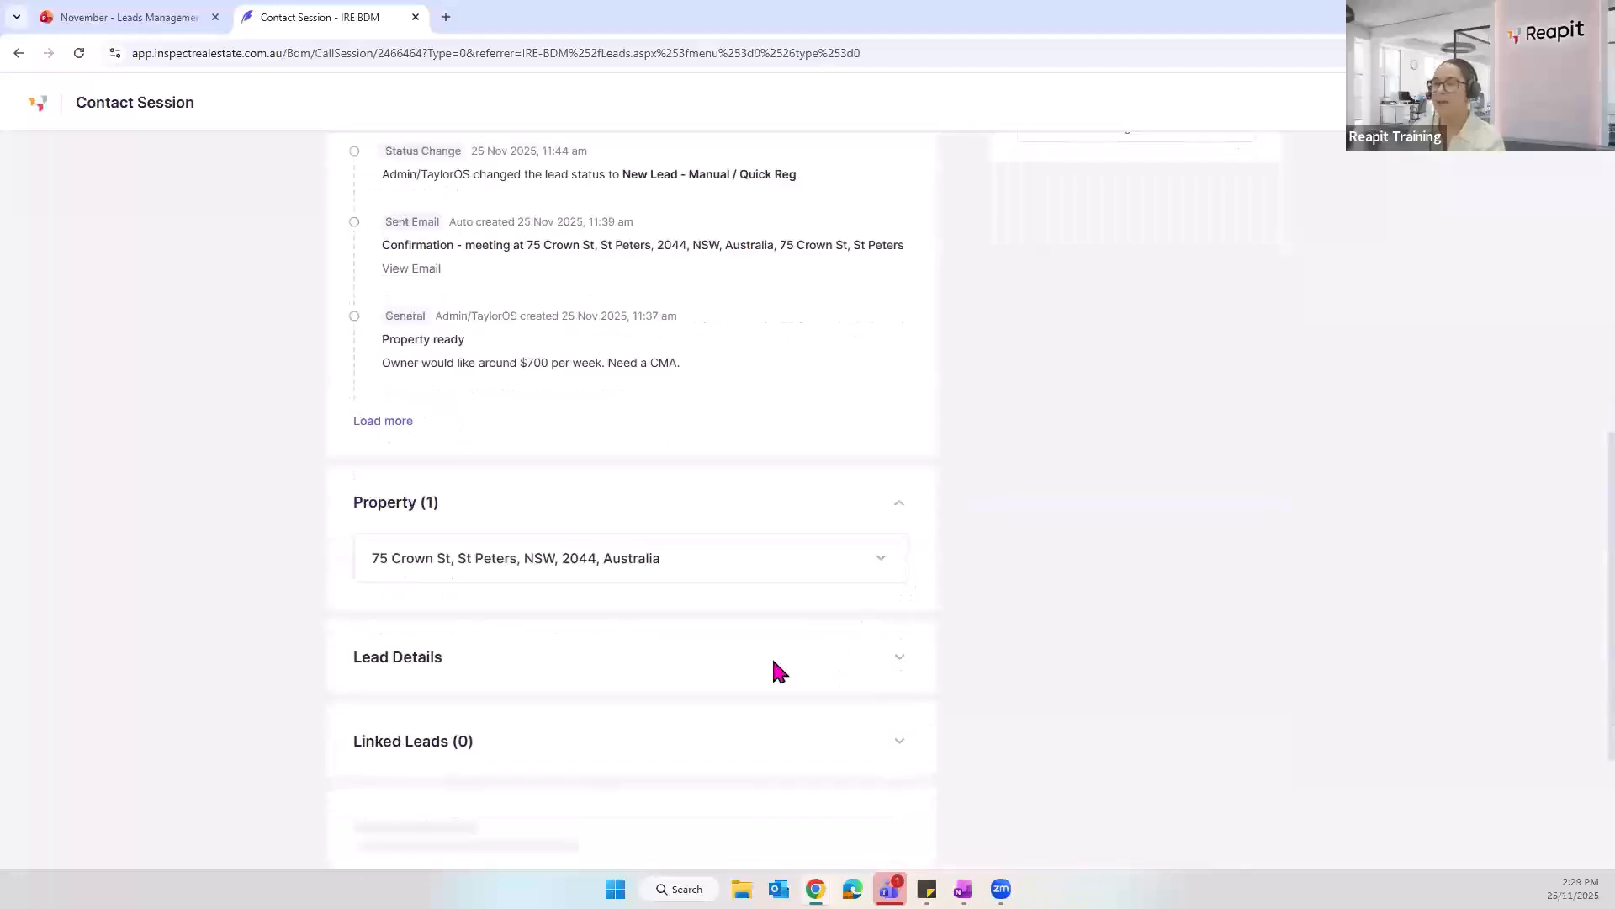
click(901, 663)
scroll(901, 663, down, 4)
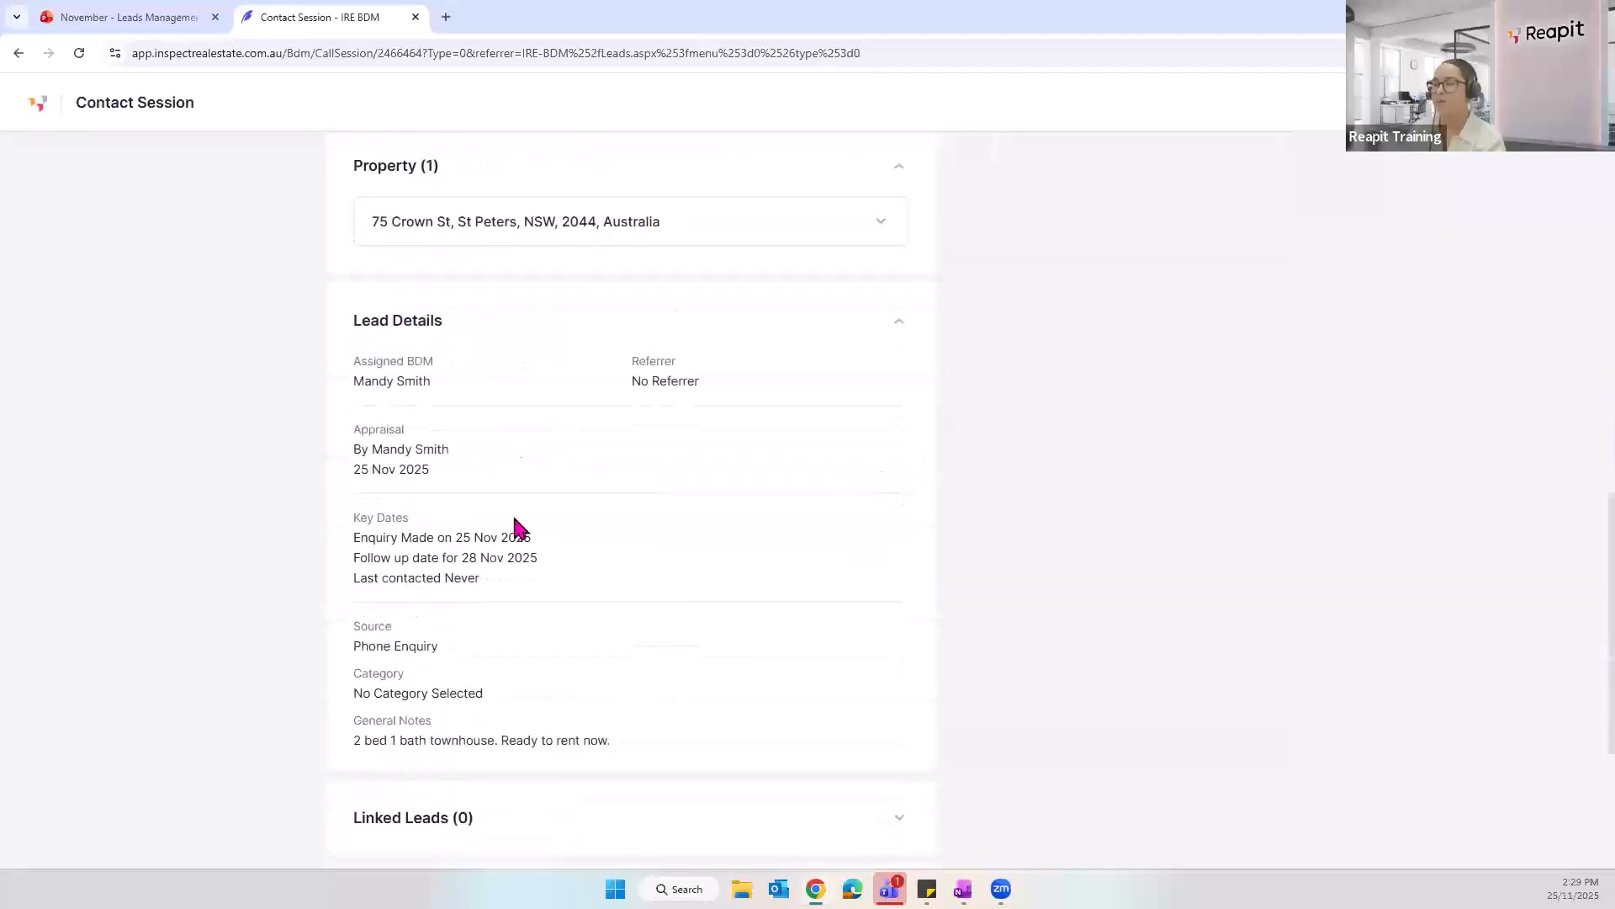
scroll(816, 602, down, 1)
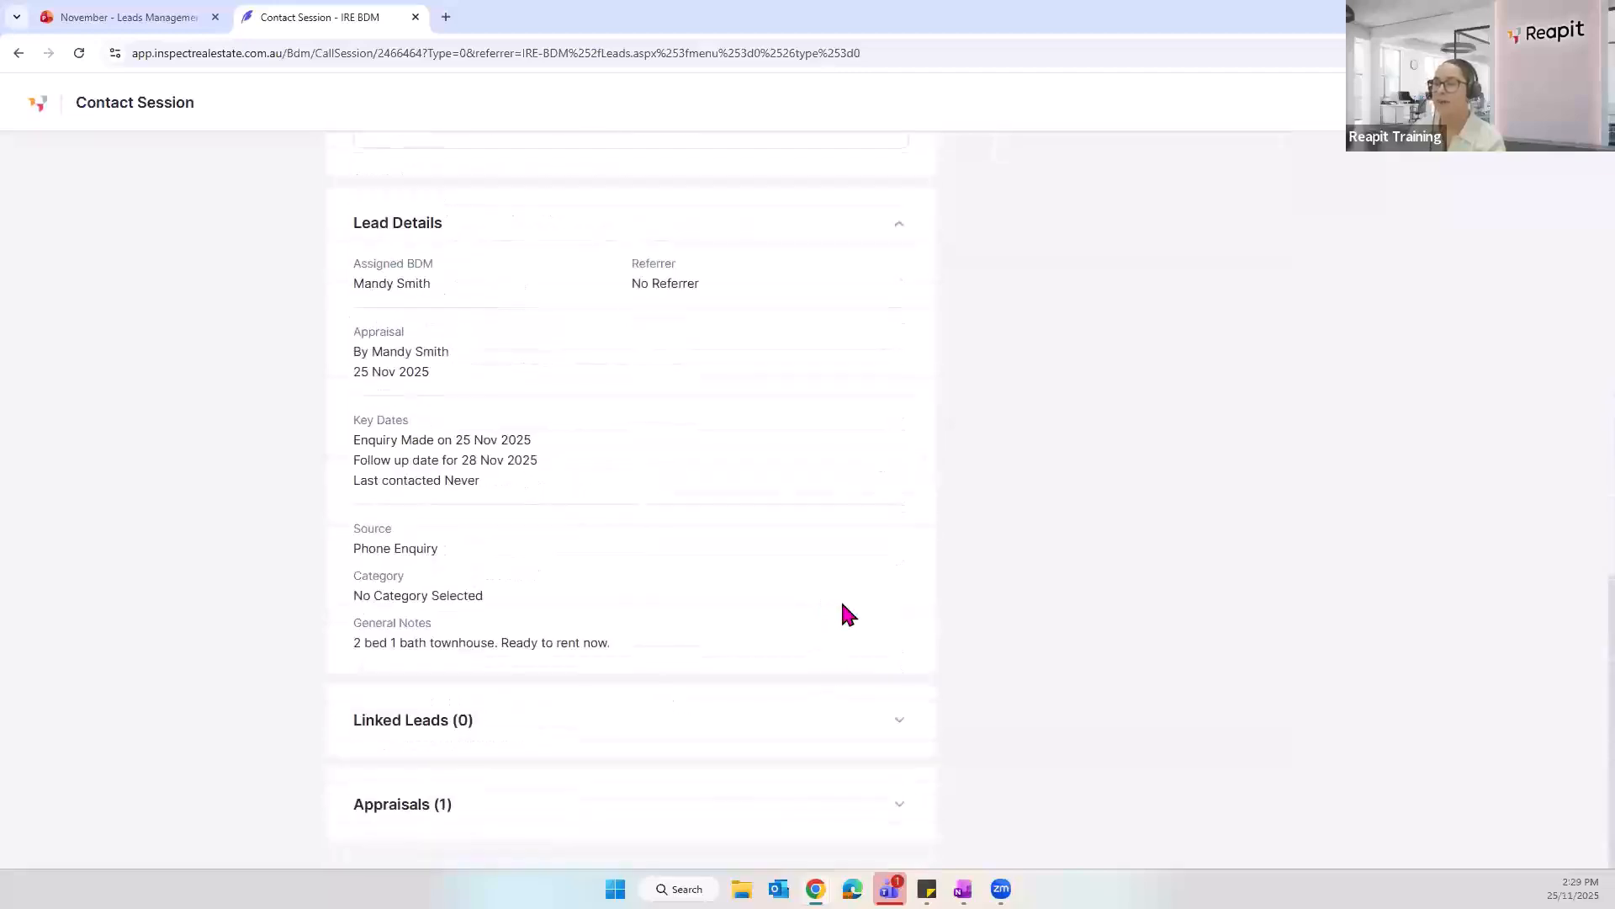
click(918, 806)
scroll(912, 700, down, 1)
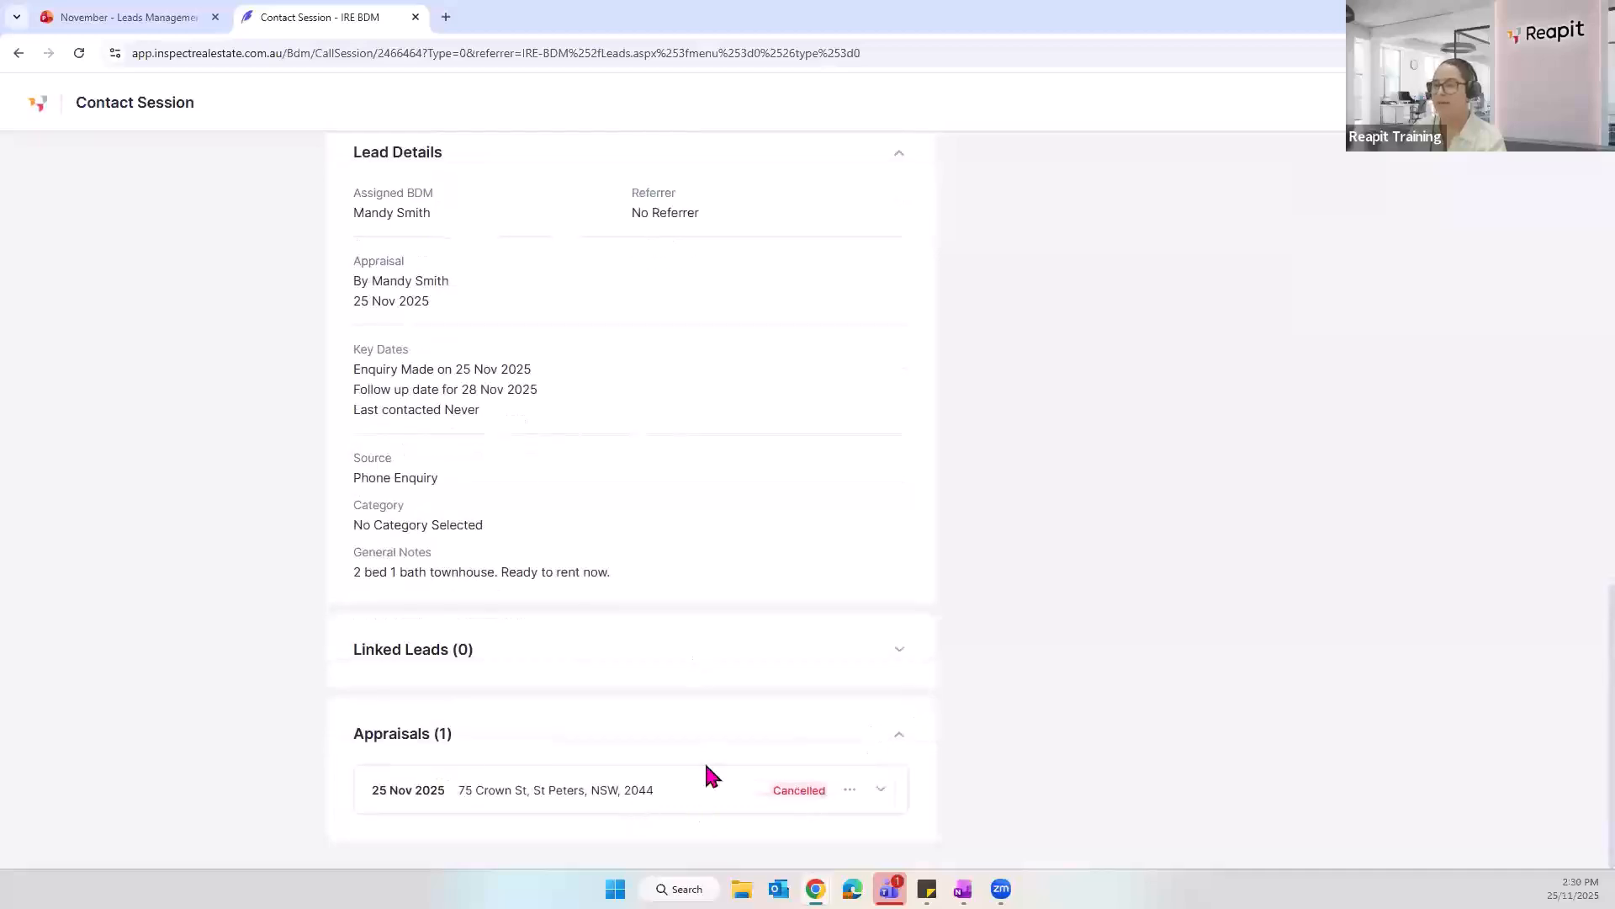
scroll(923, 715, up, 15)
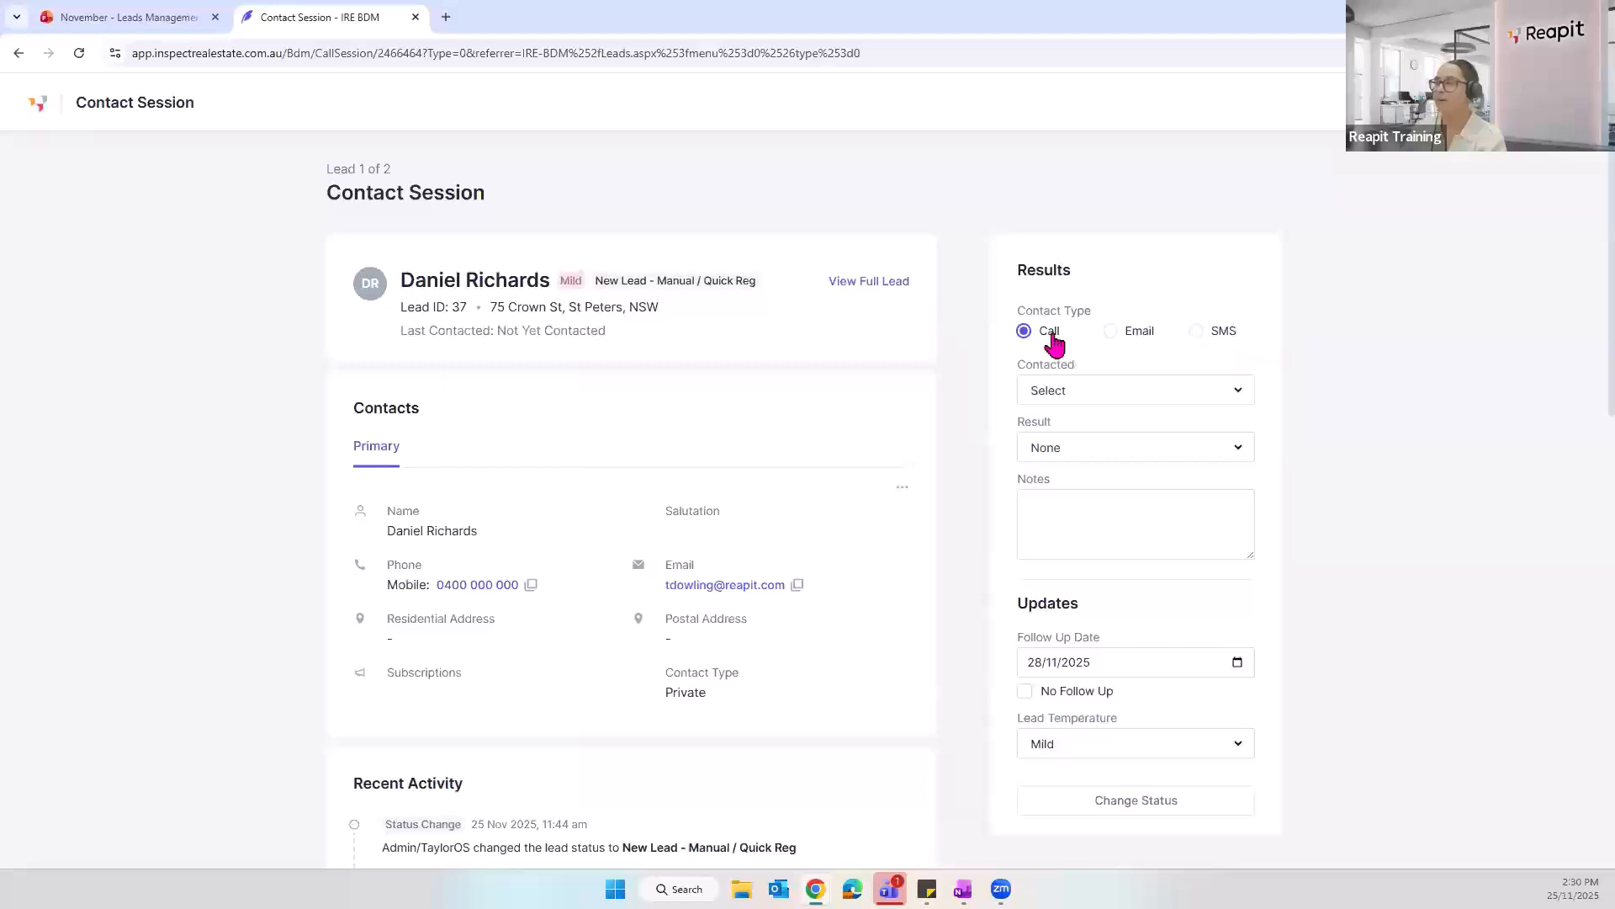
Step: Record lead 37's call with the primary contact as contacted and the result Callback
click(1085, 394)
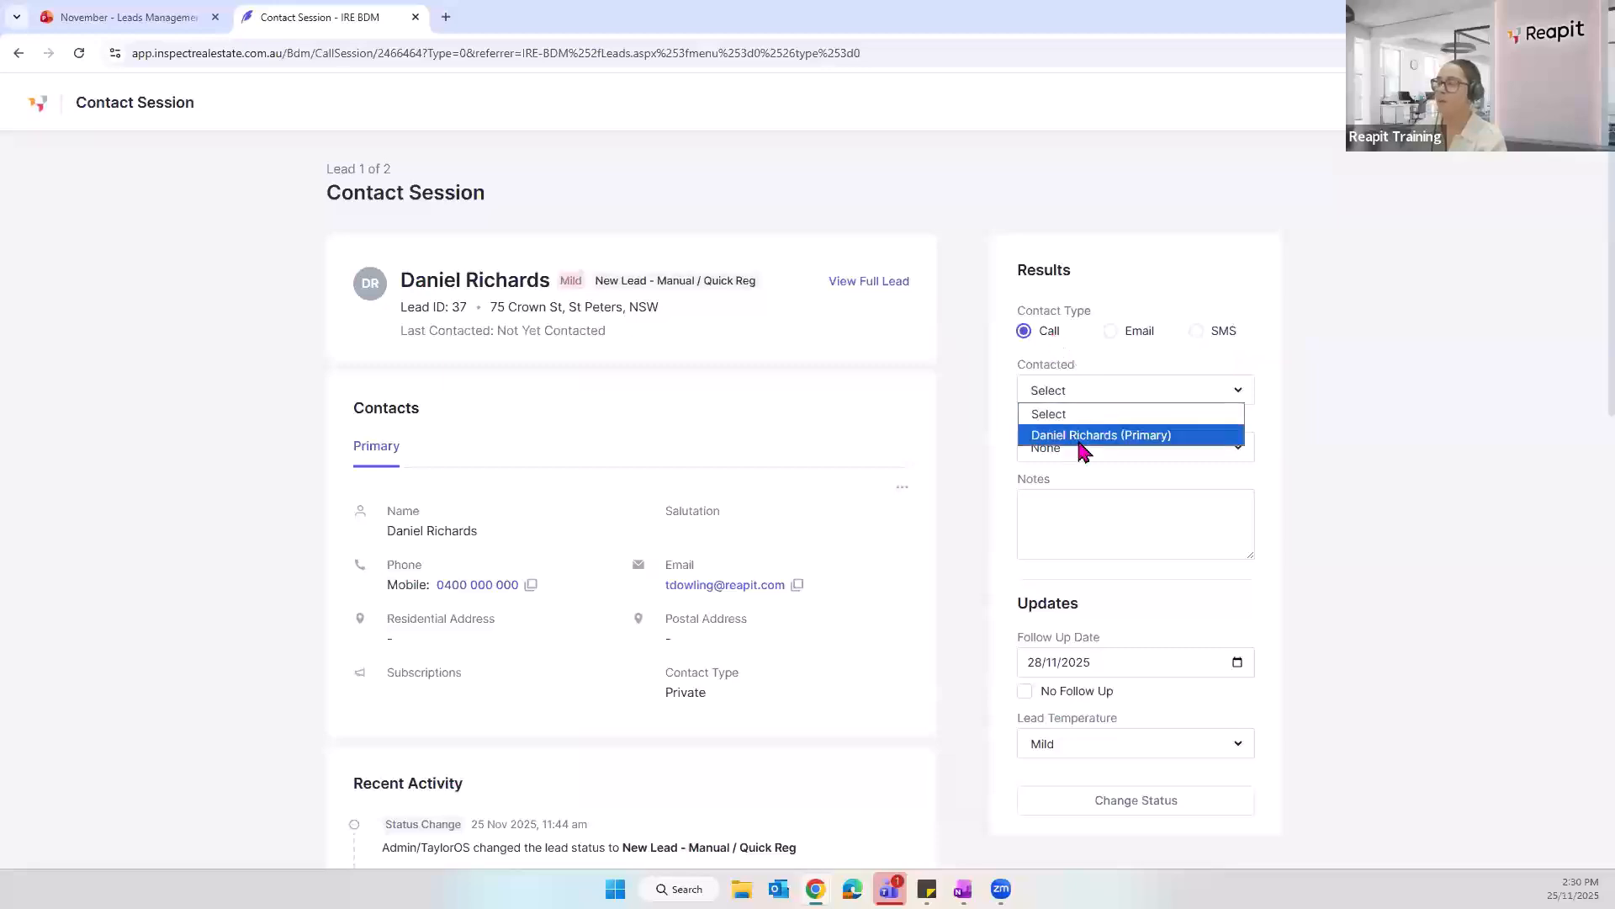
click(1077, 437)
click(1078, 447)
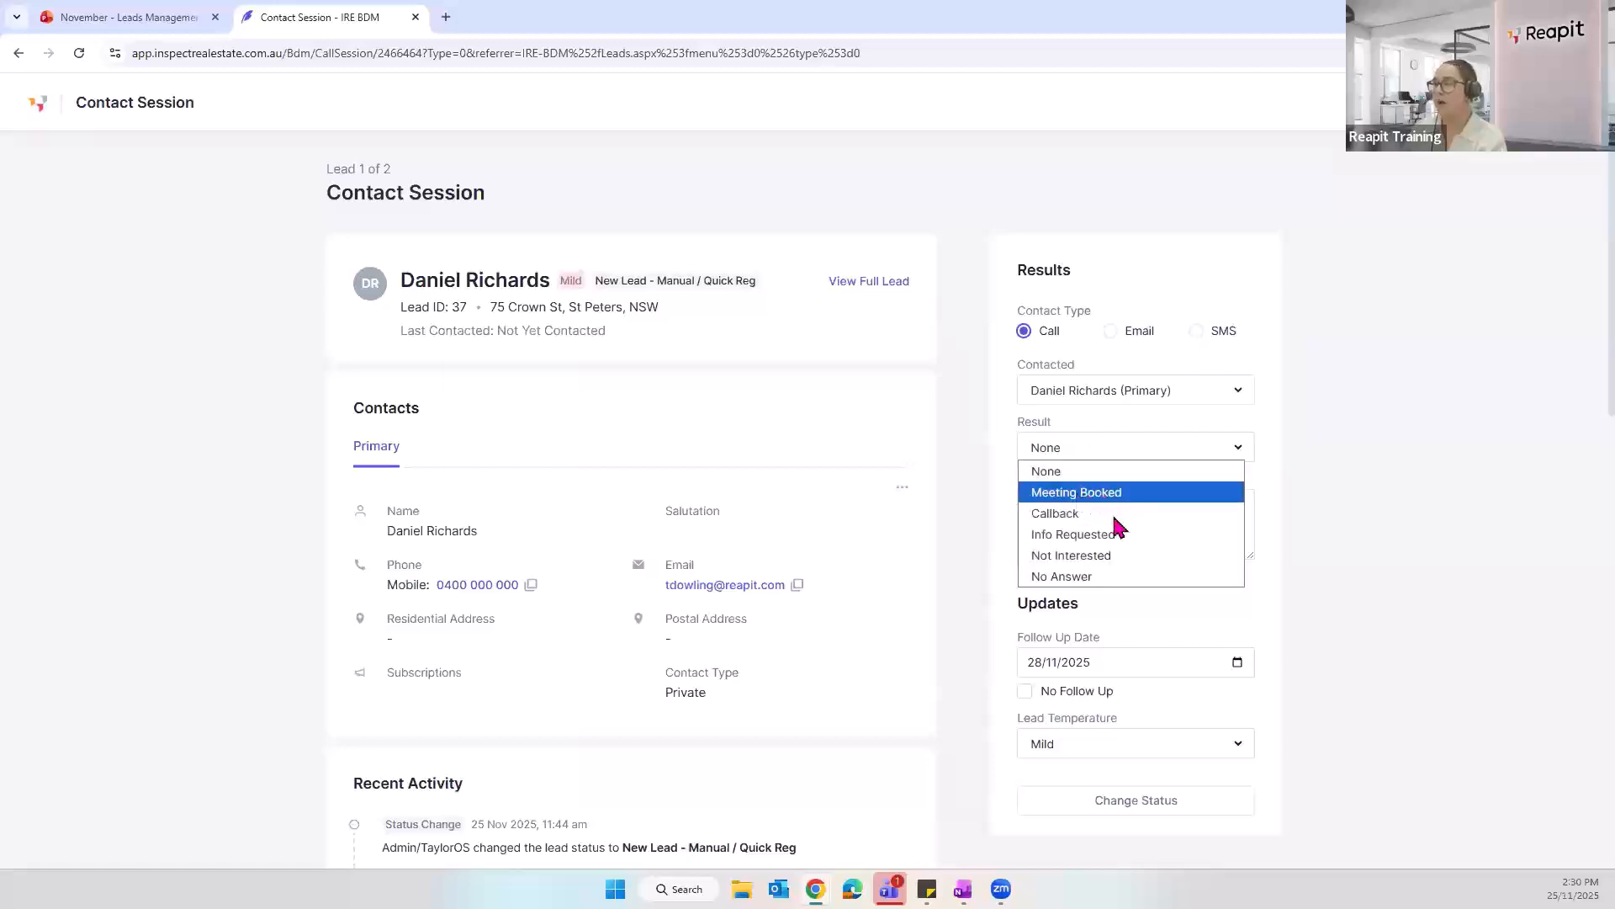
click(1085, 513)
Step: Add the call note "Didn't have time to talk at the moment. Call back this afternoon." for lead 37, keeping the Mild temperature
click(1131, 502)
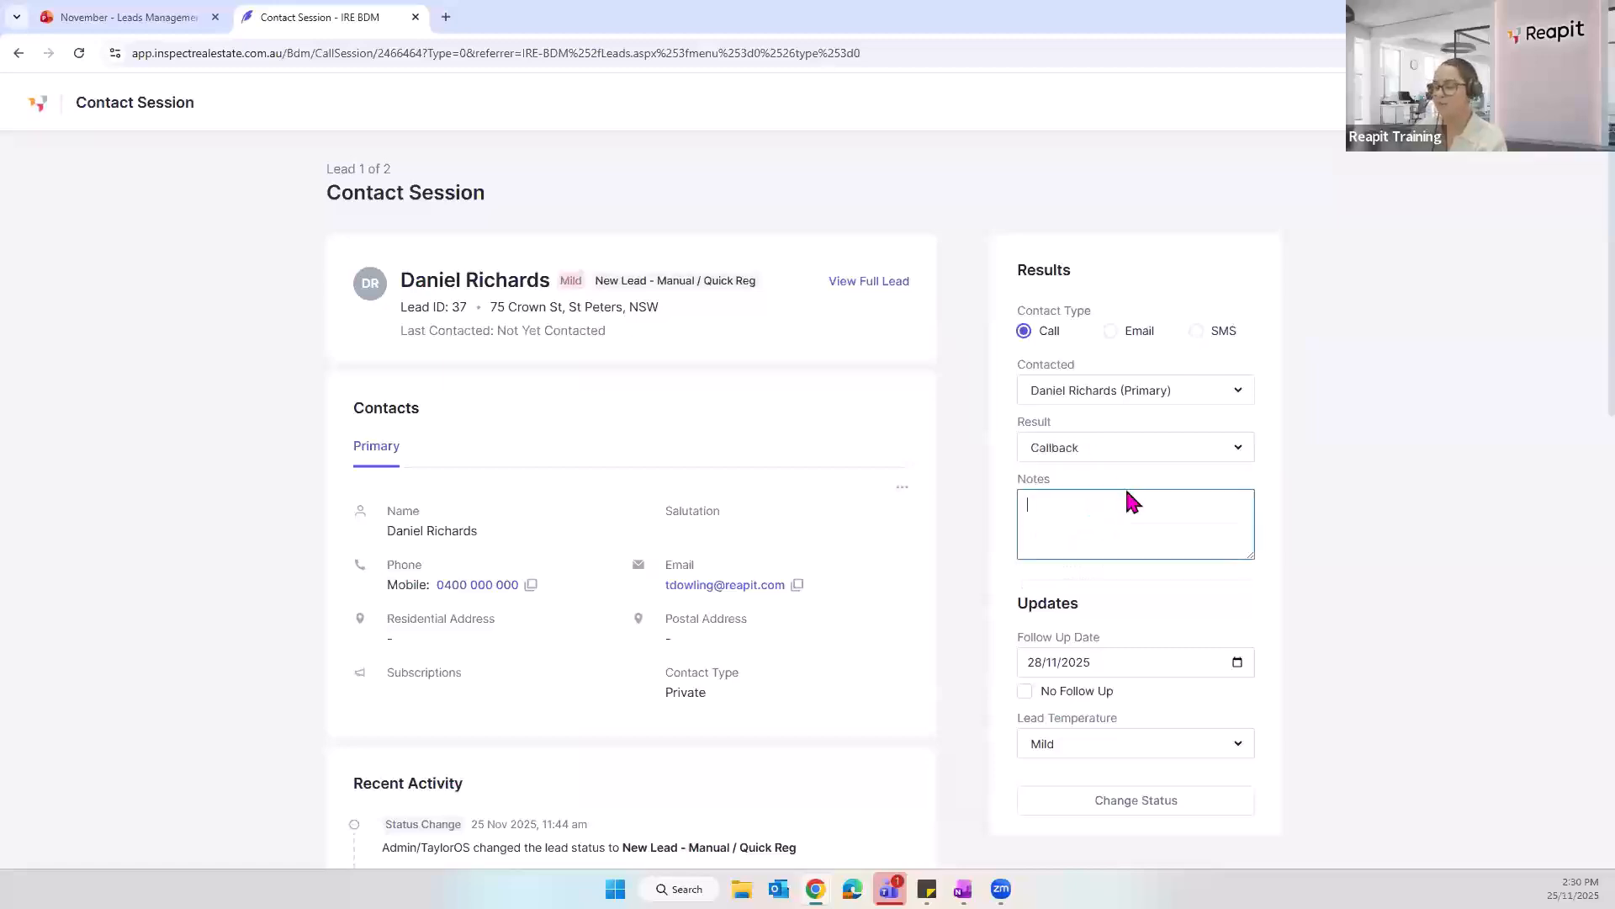
text(n)
key(BackSpace)
text(Not)
key(BackSpace)
key(BackSpace)
key(BackSpace)
text(Didn)
key(BackSpace)
text(n't have time)
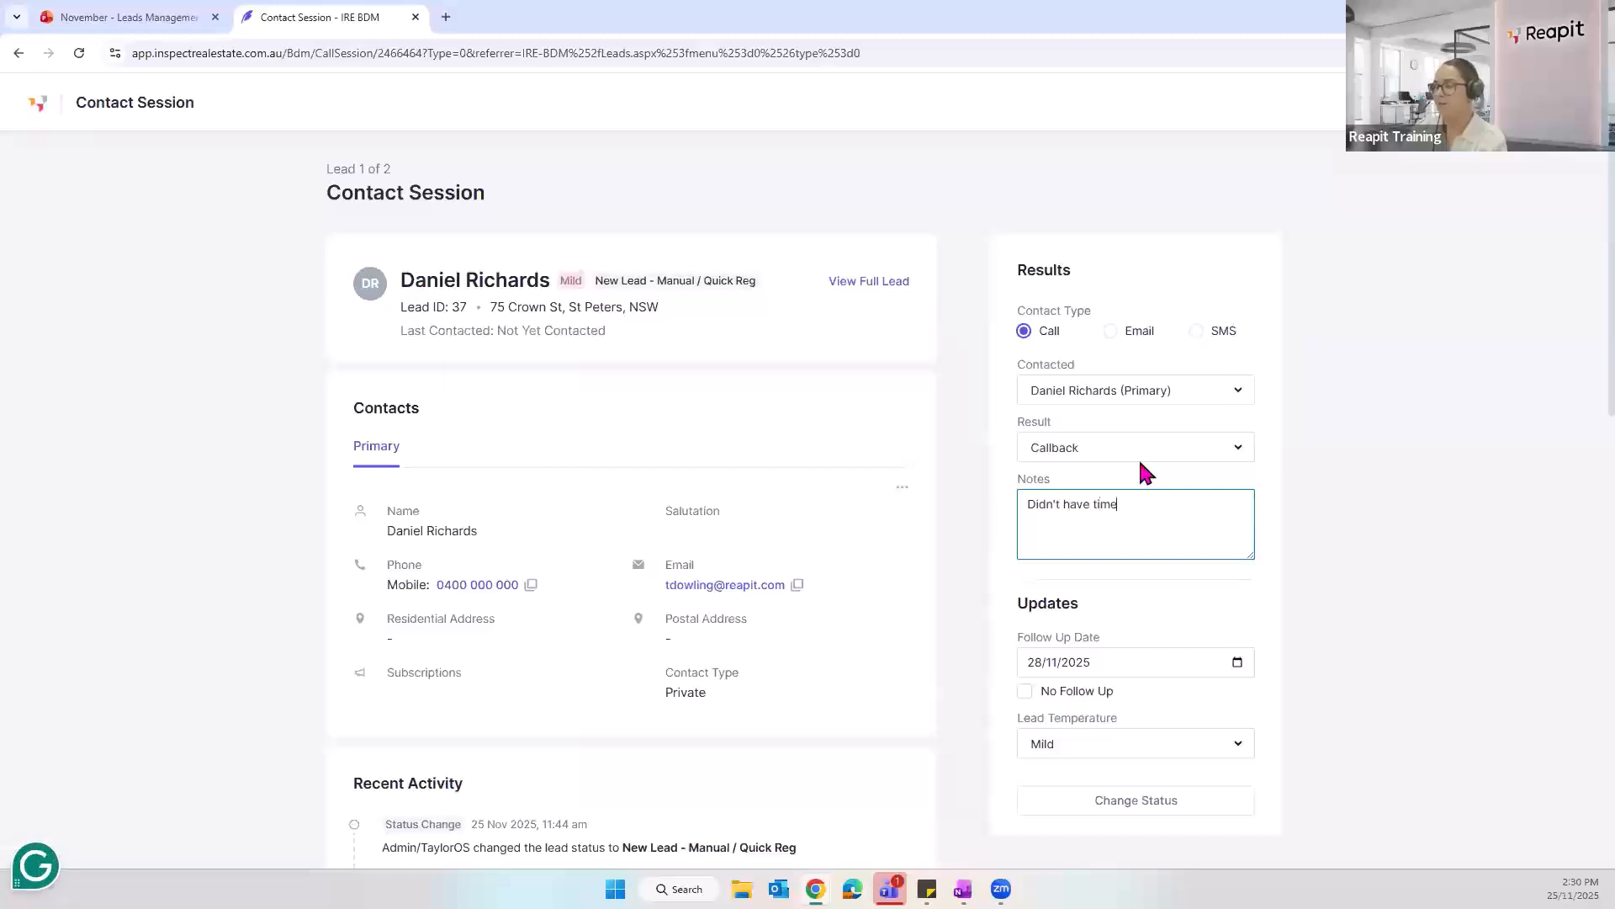
text( to talk a)
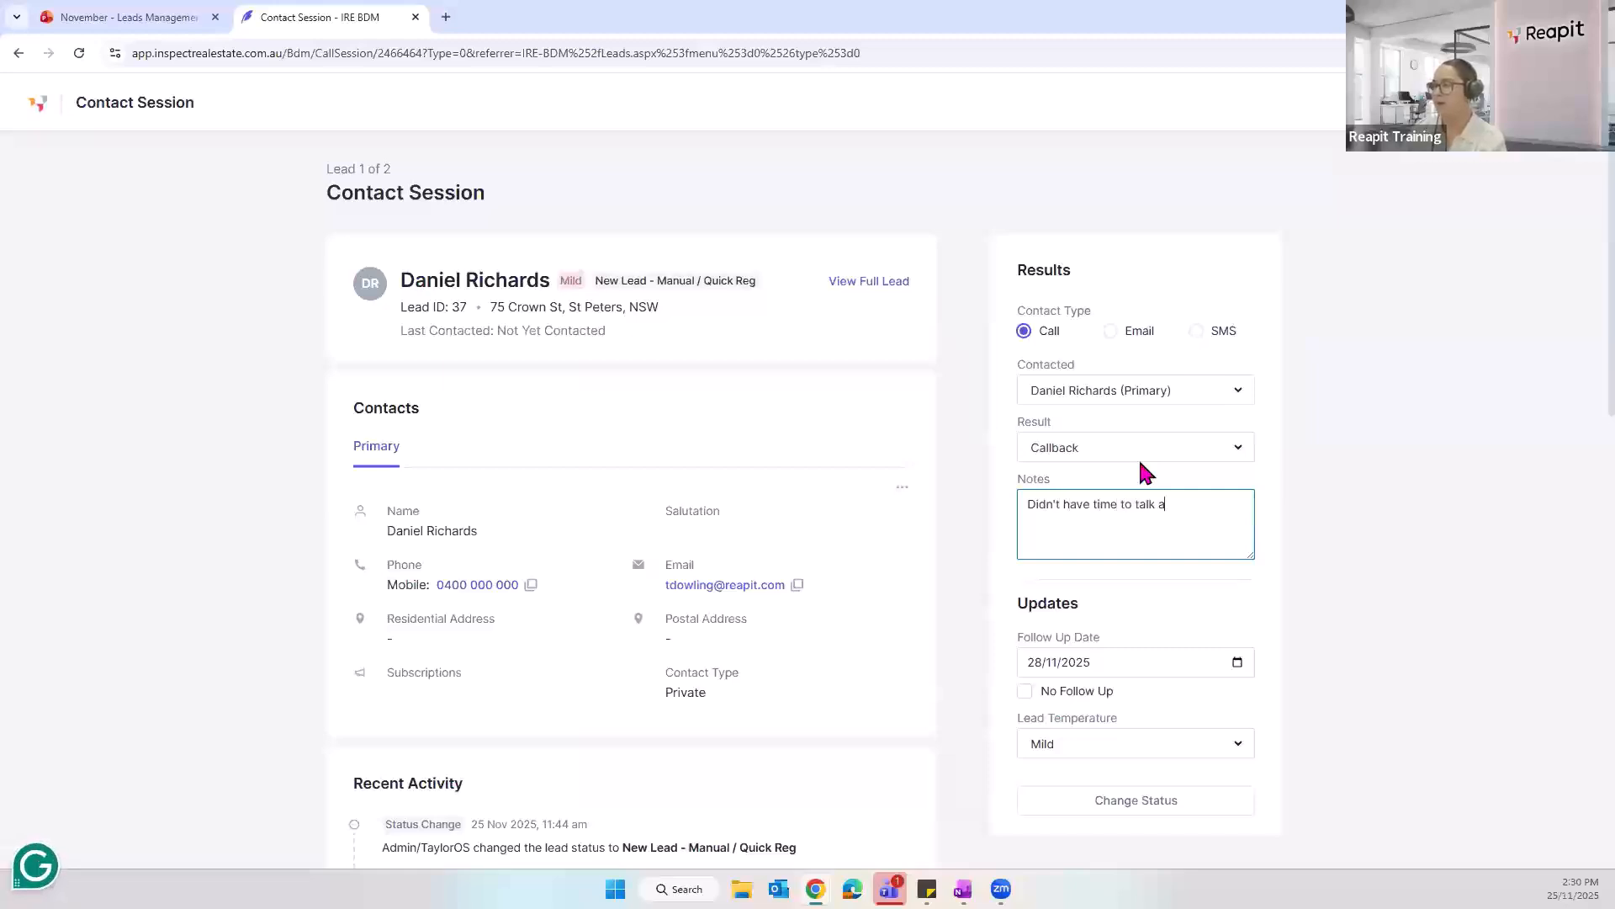
text(t the mo)
text(ent)
key(BackSpace)
key(BackSpace)
key(BackSpace)
text(ment.)
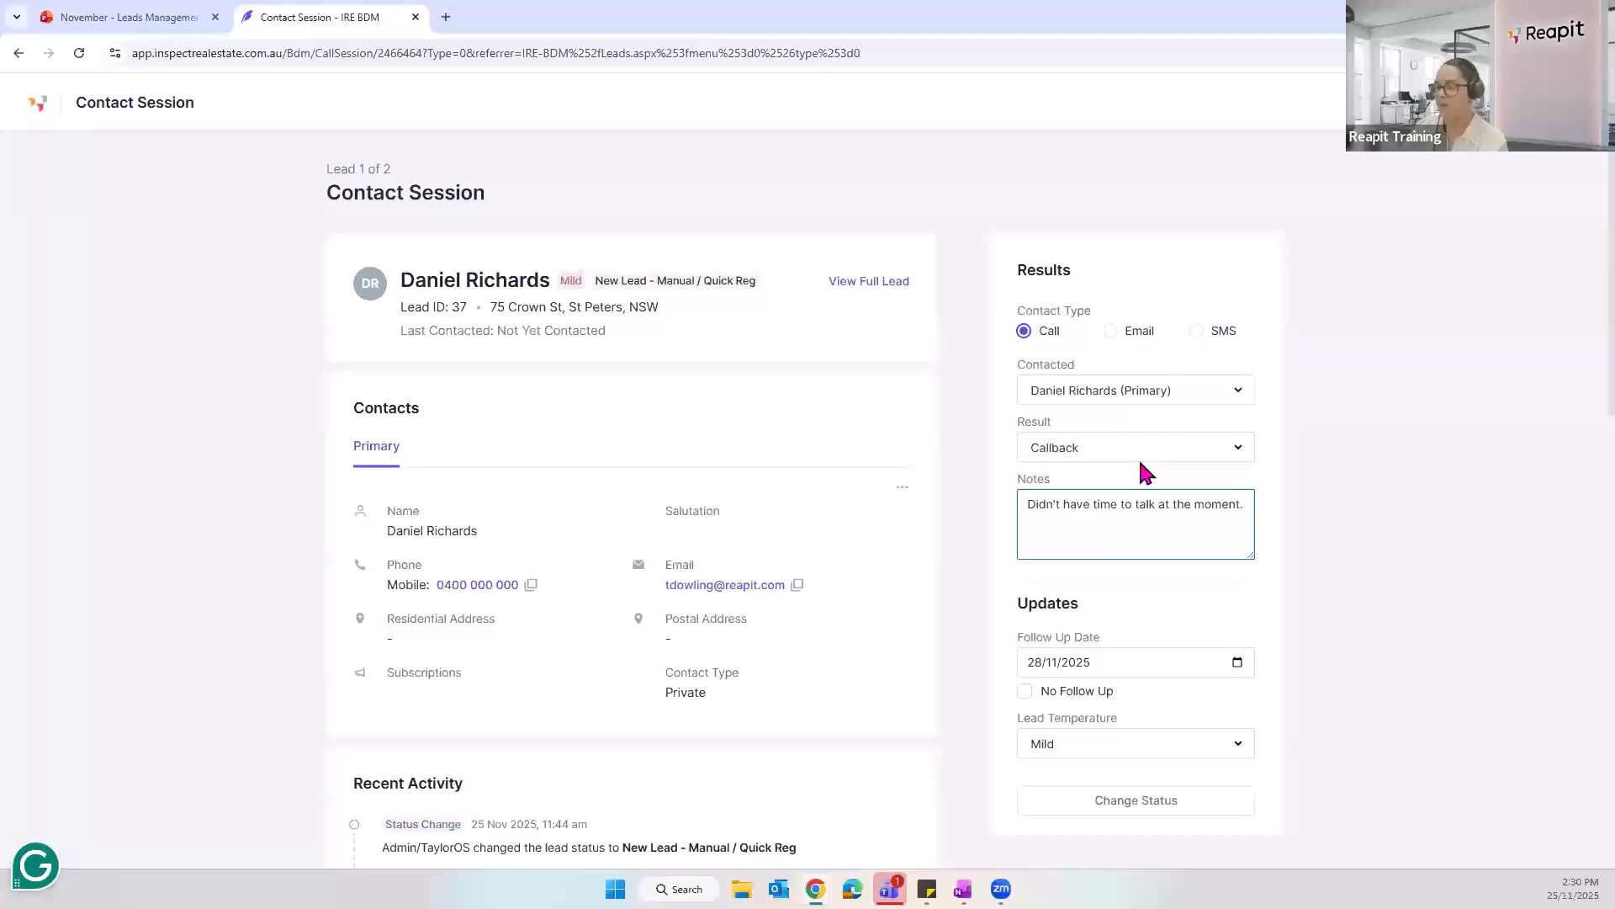
text( Call back )
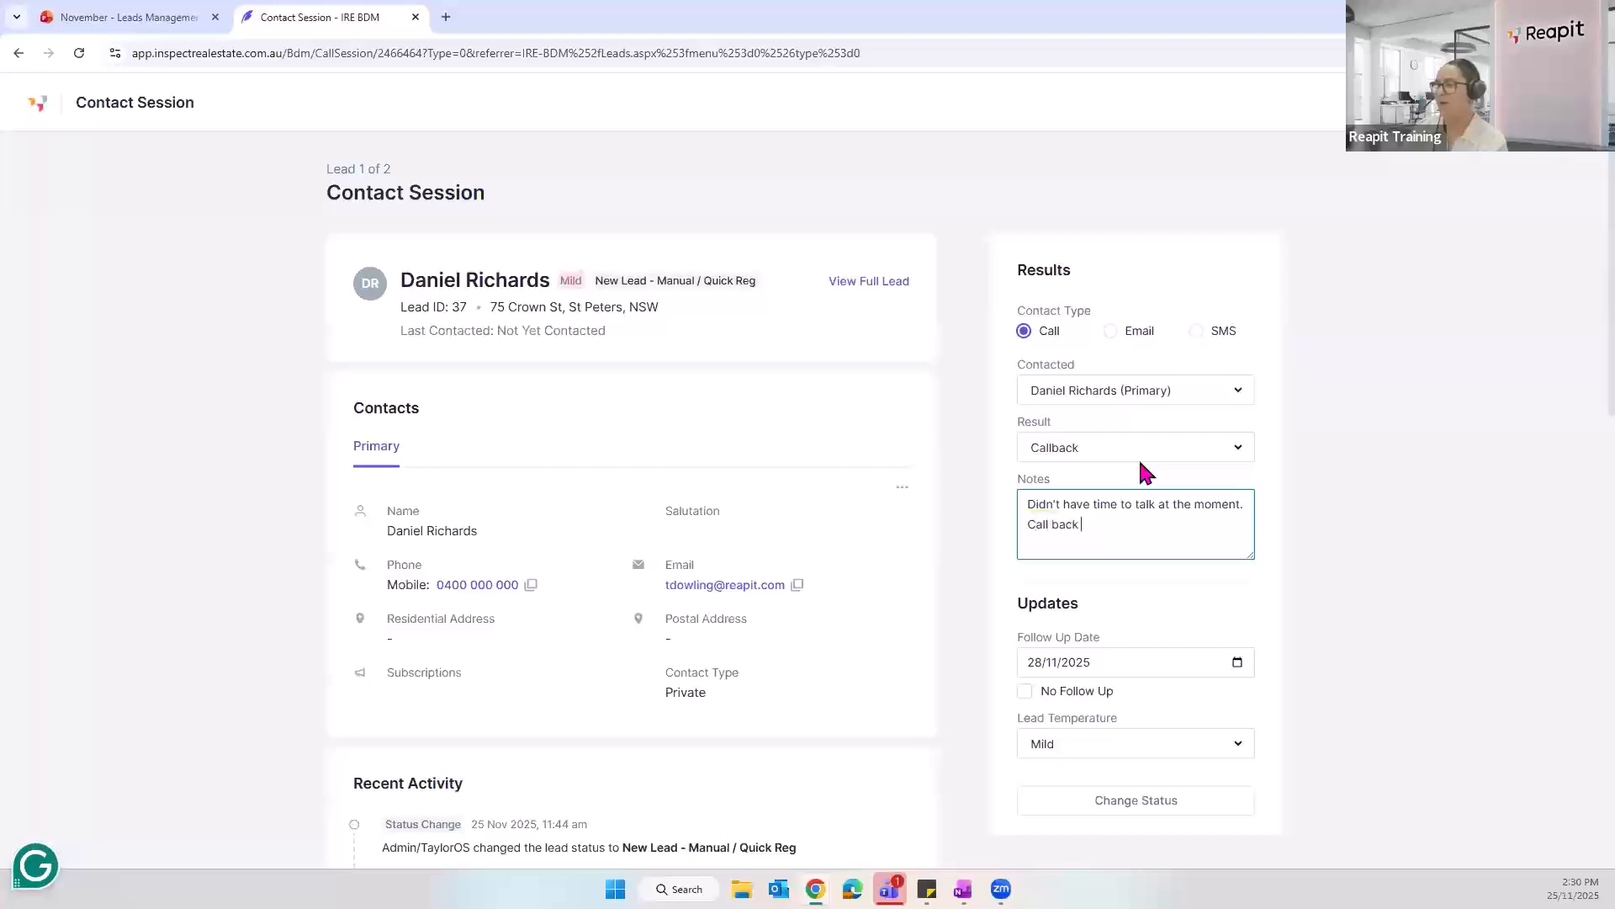
text(this afternoon.)
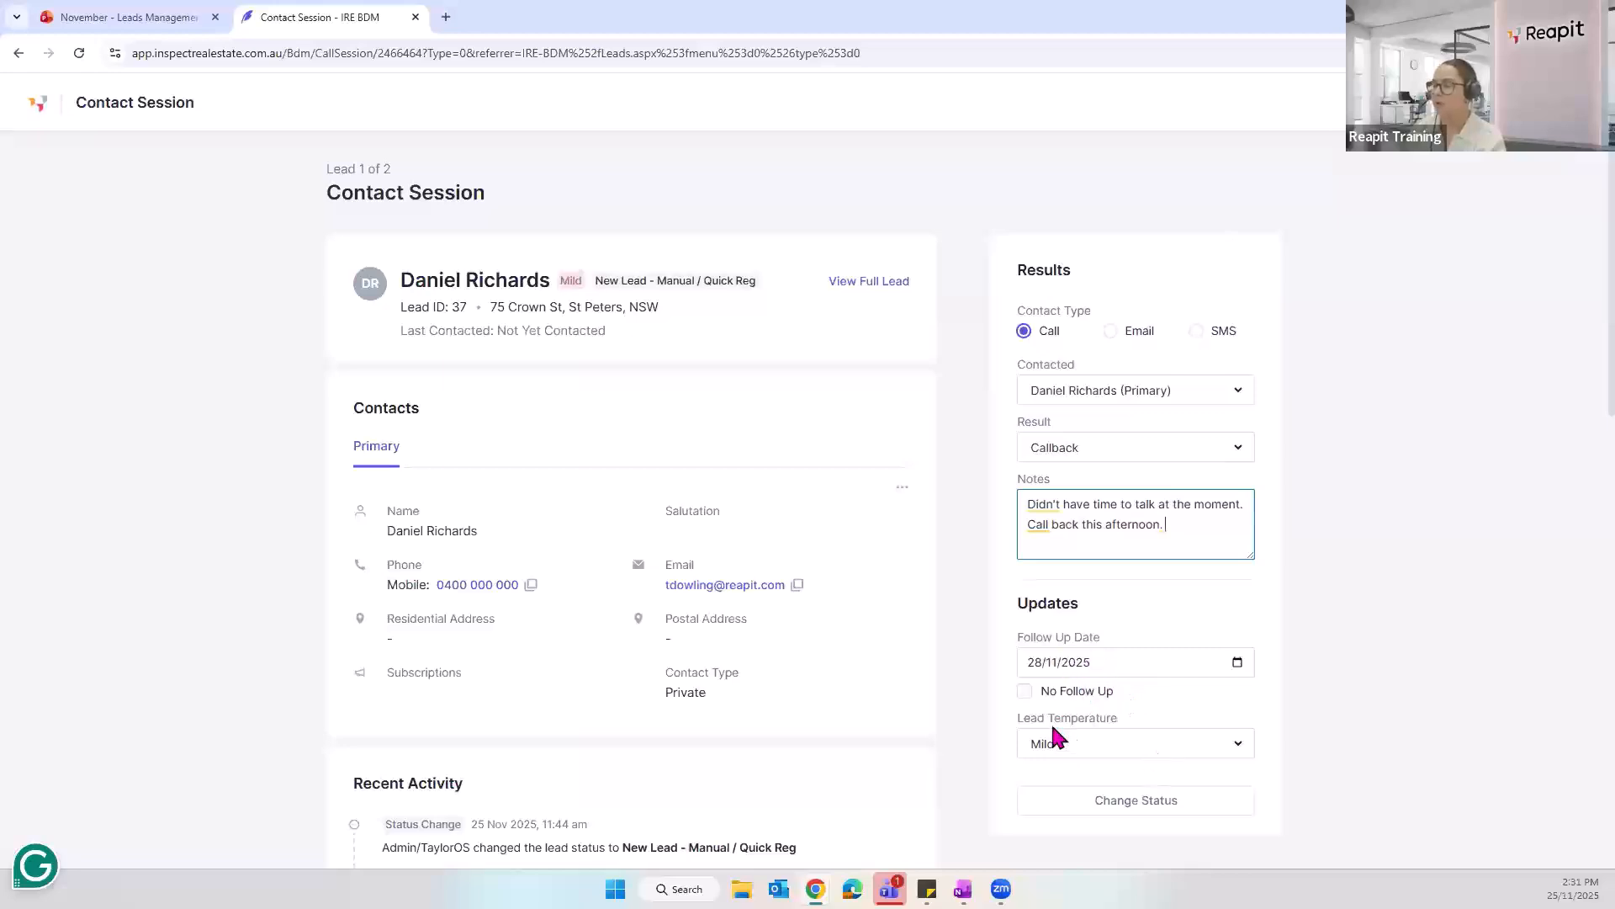
click(1229, 745)
click(1235, 751)
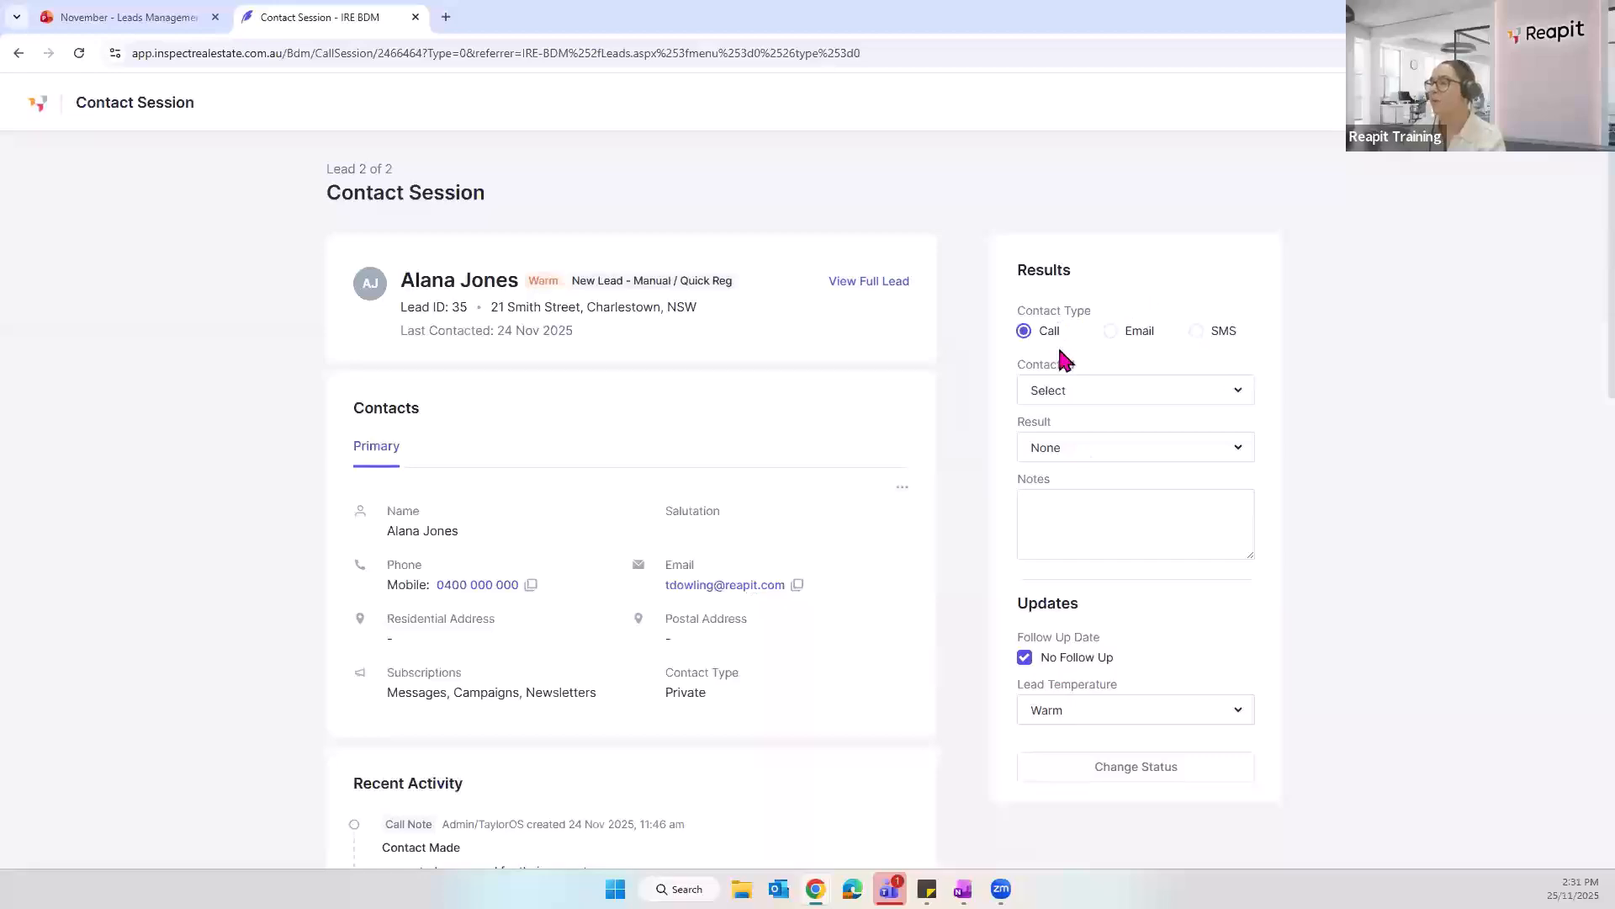
Step: Record lead 35's contact type as Email, with the primary contact as contacted and the result No Answer
click(1175, 351)
click(1153, 395)
click(1155, 434)
click(1195, 447)
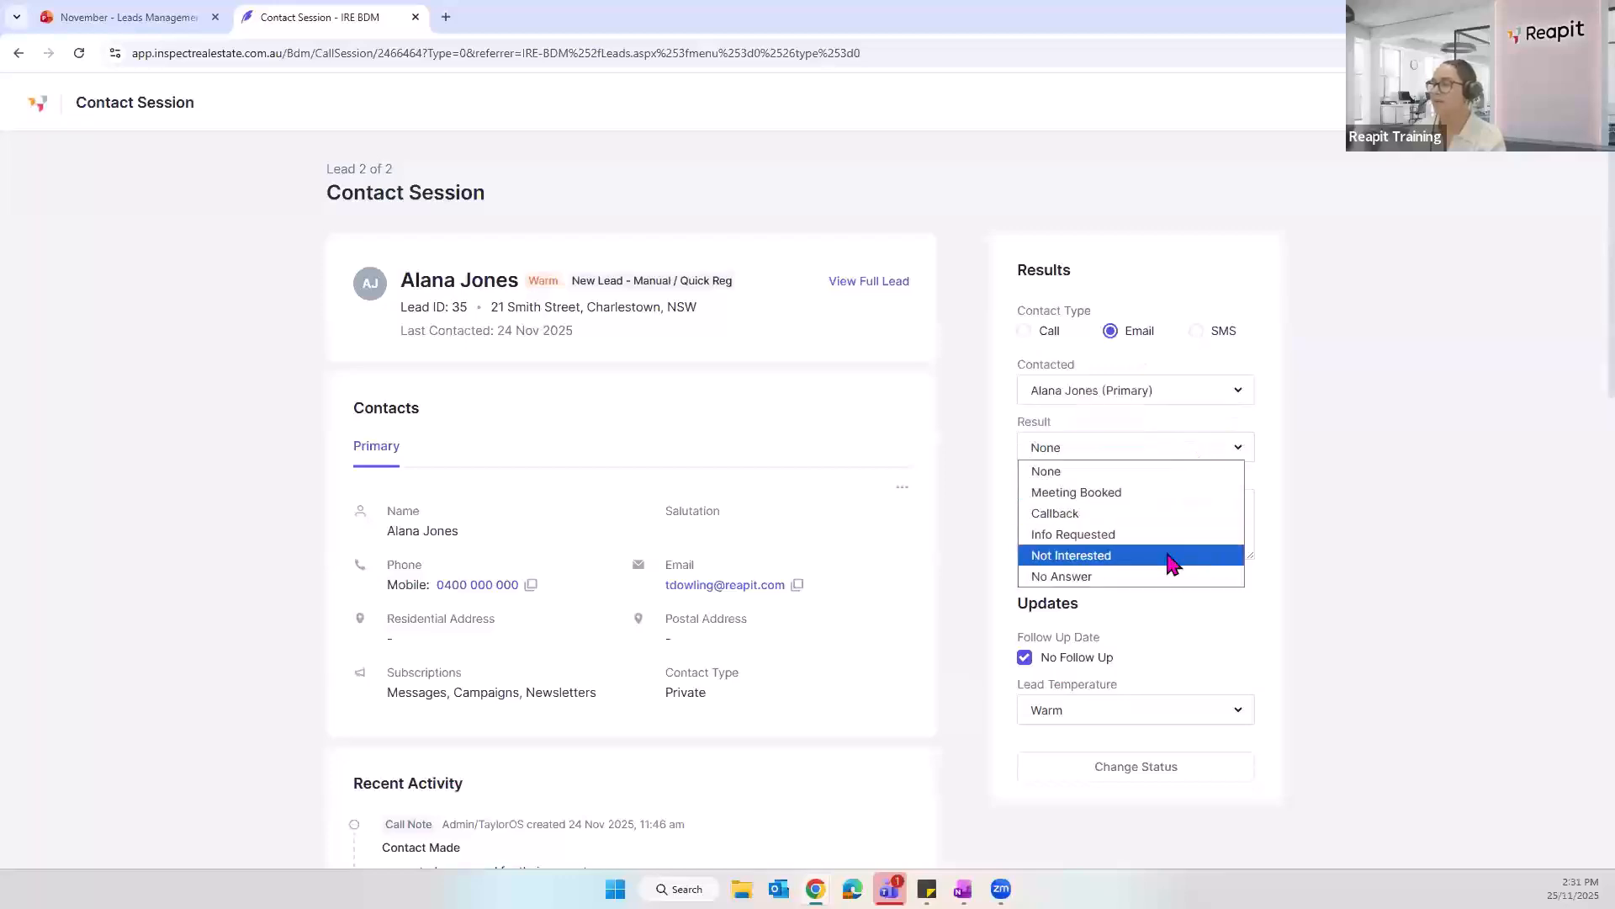
click(1128, 575)
Step: Enter the note "emailed - Check in." for lead 35's contact result
click(1167, 511)
text(emailed abo)
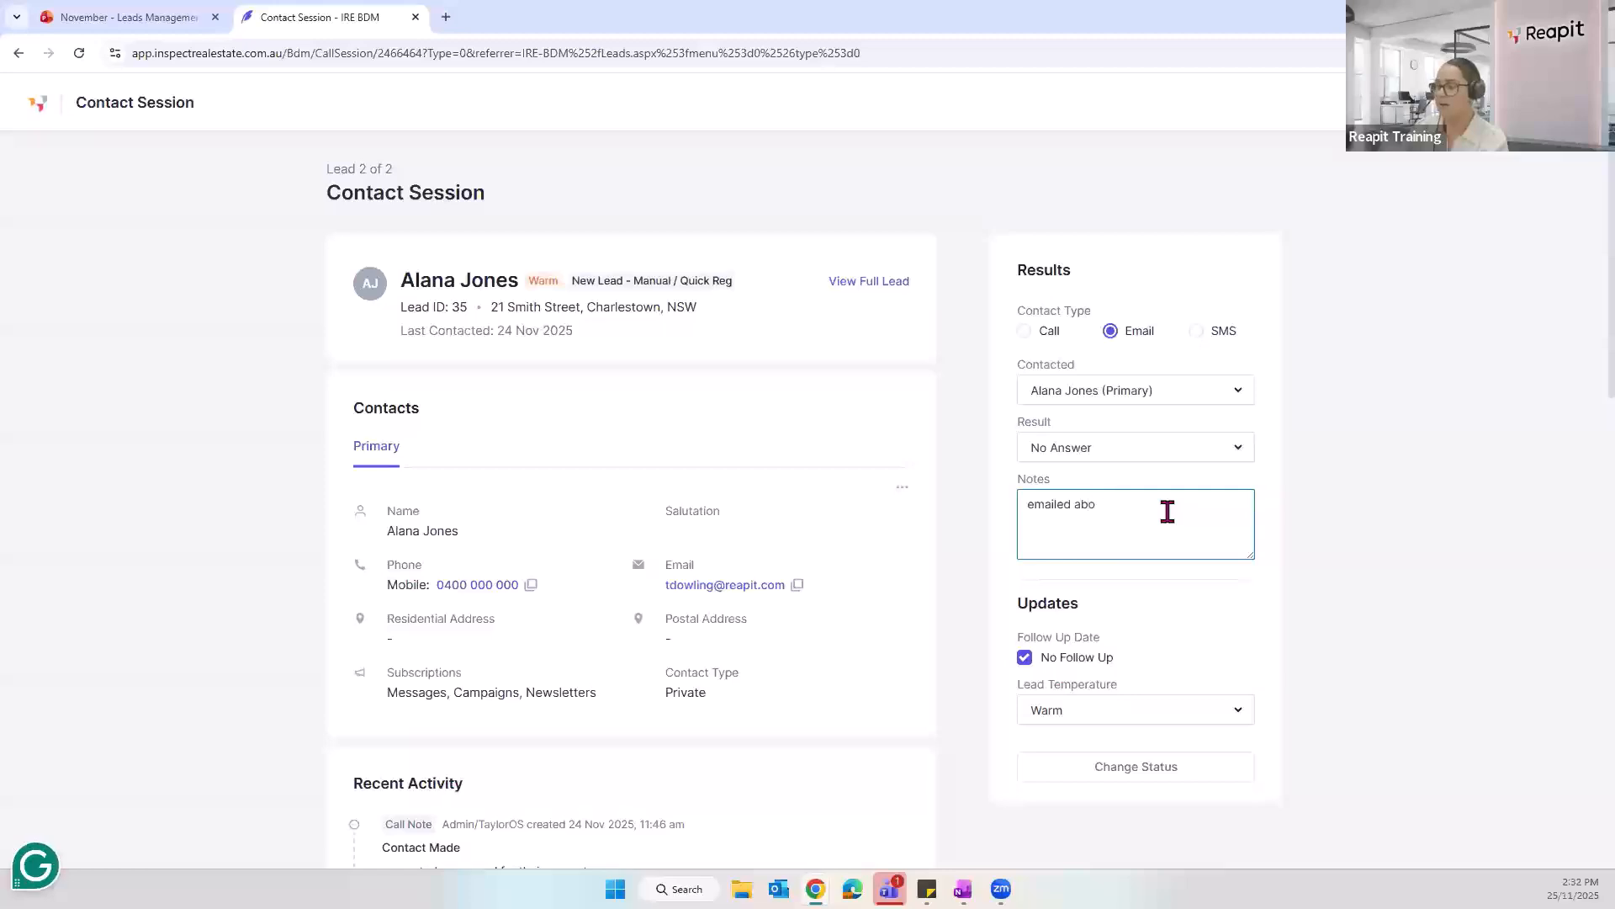
key(BackSpace)
key(BackSpace)
key(BackSpace)
text(- Check in.)
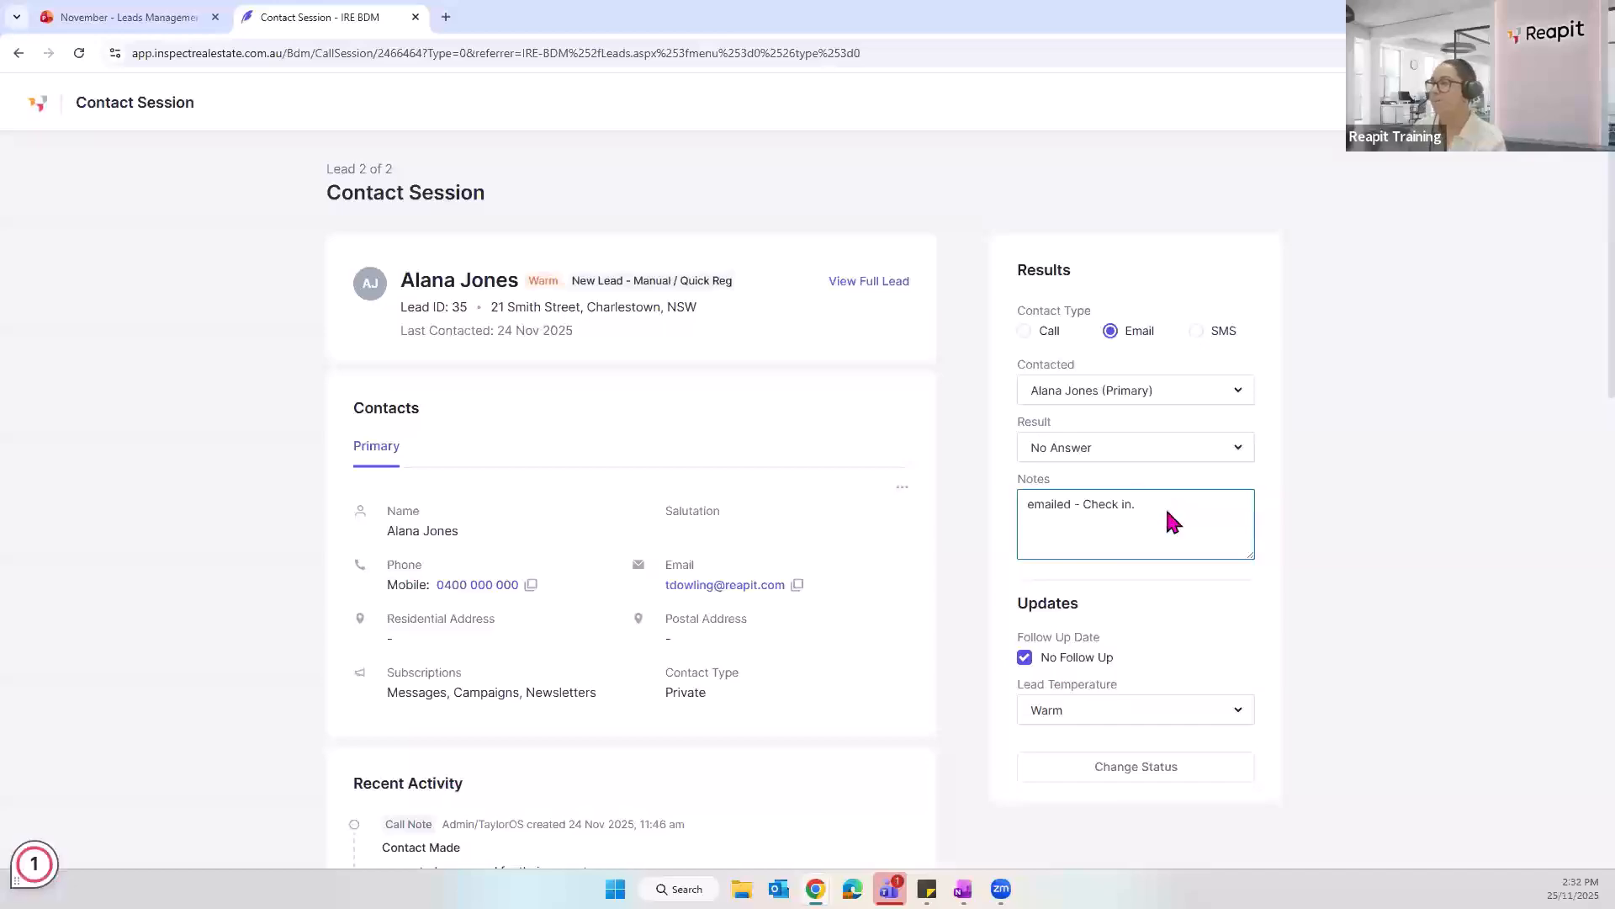
Step: Set lead 35's temperature to Cool and complete the contact session
scroll(1275, 572, down, 1)
scroll(1161, 480, down, 1)
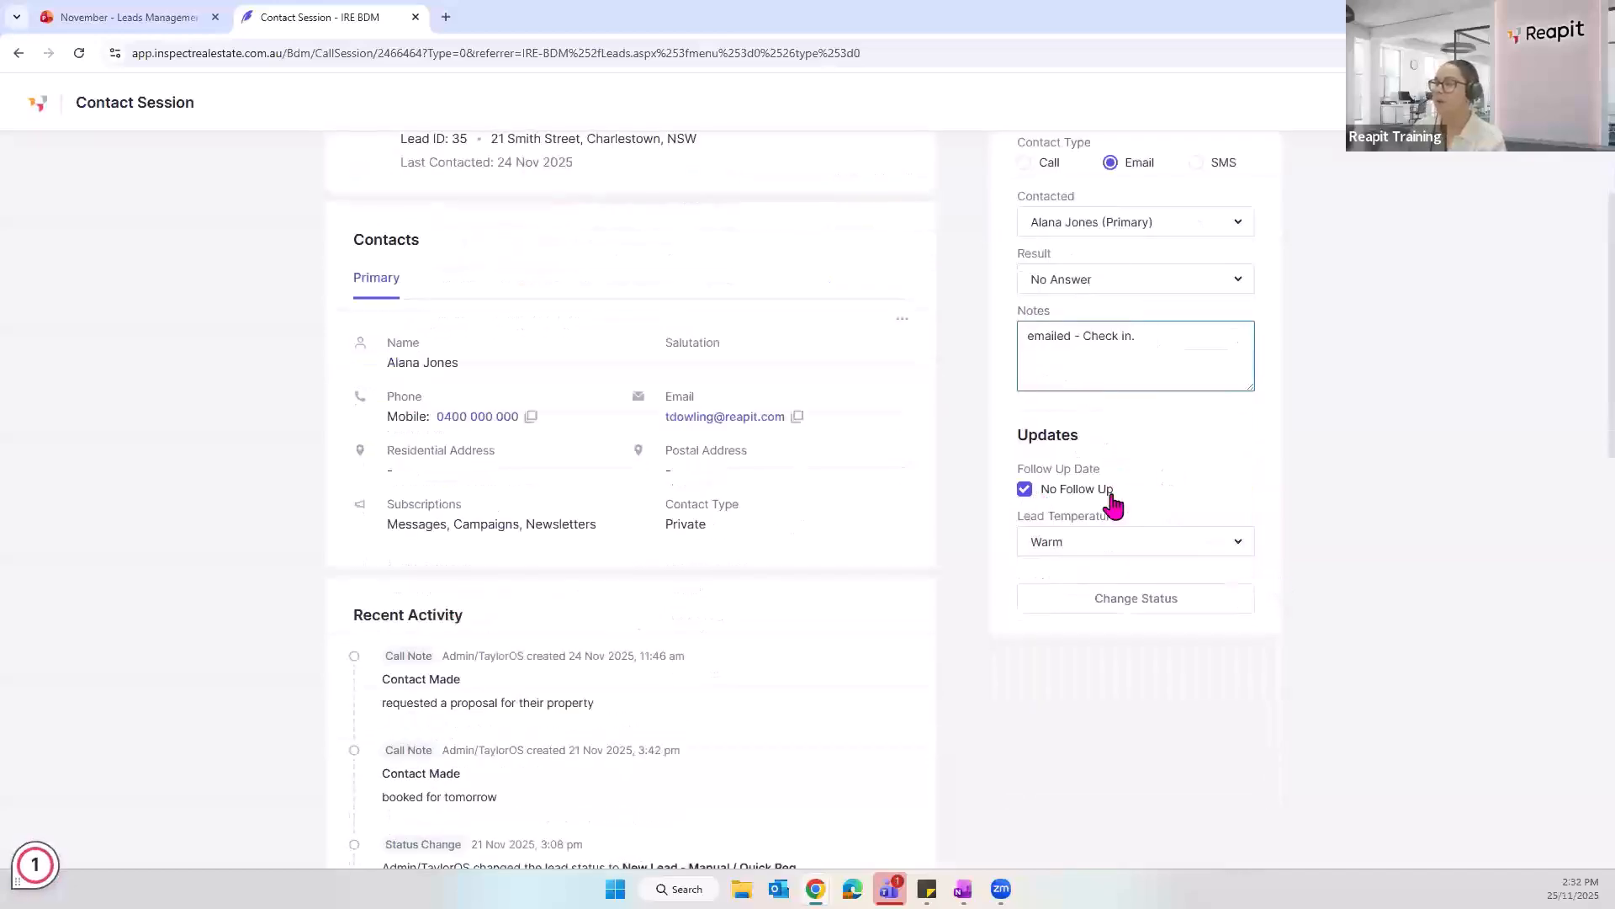
click(1211, 543)
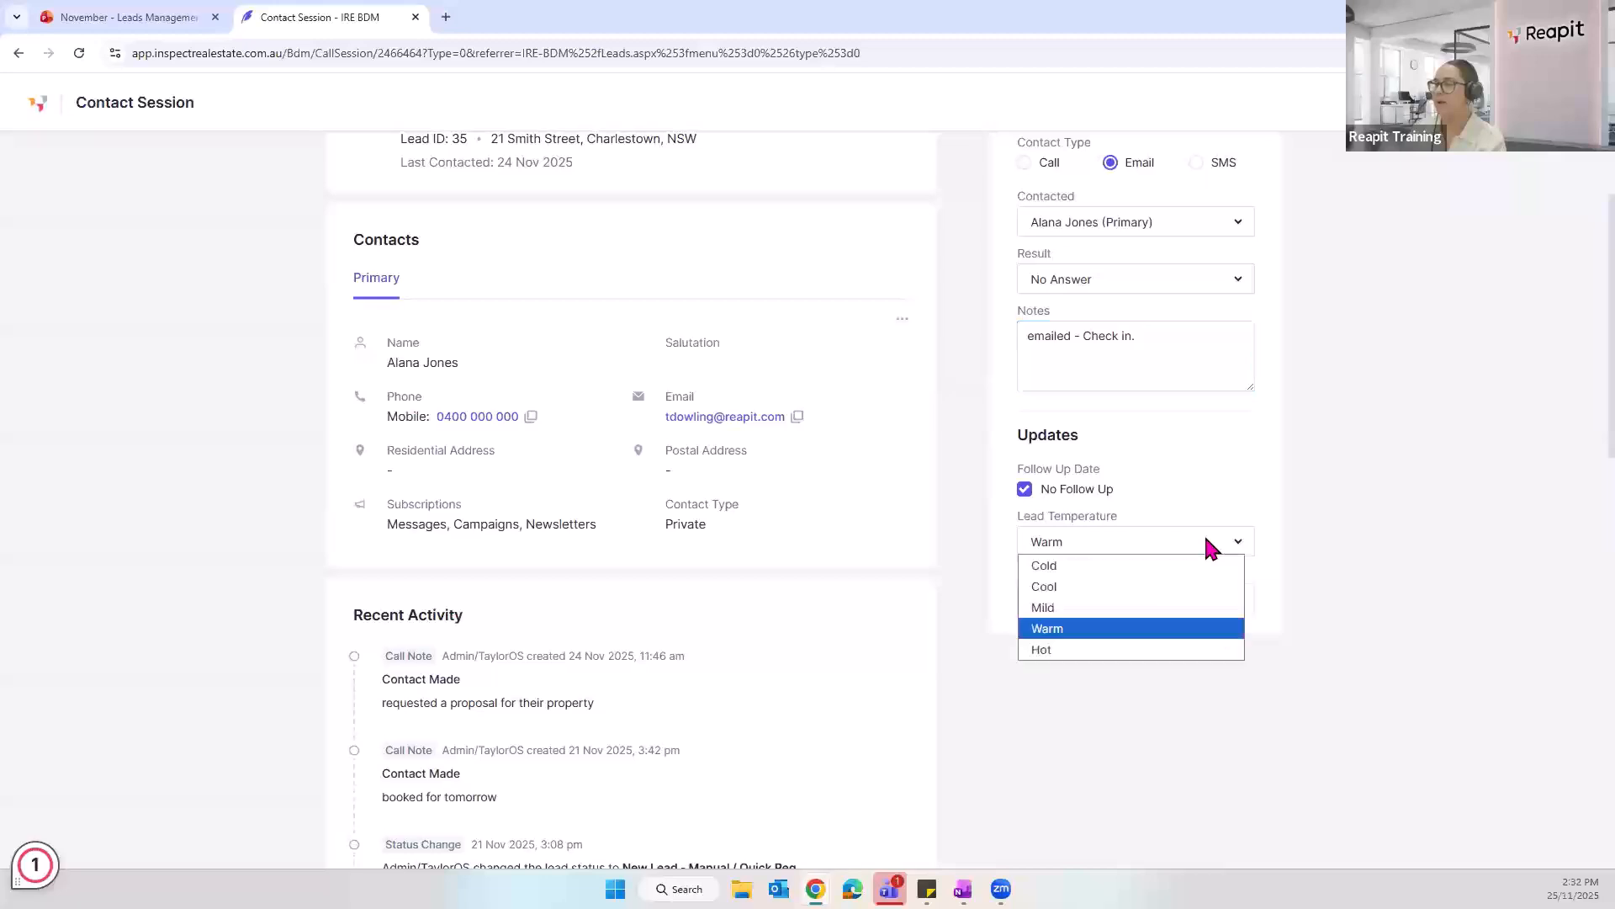
click(1092, 589)
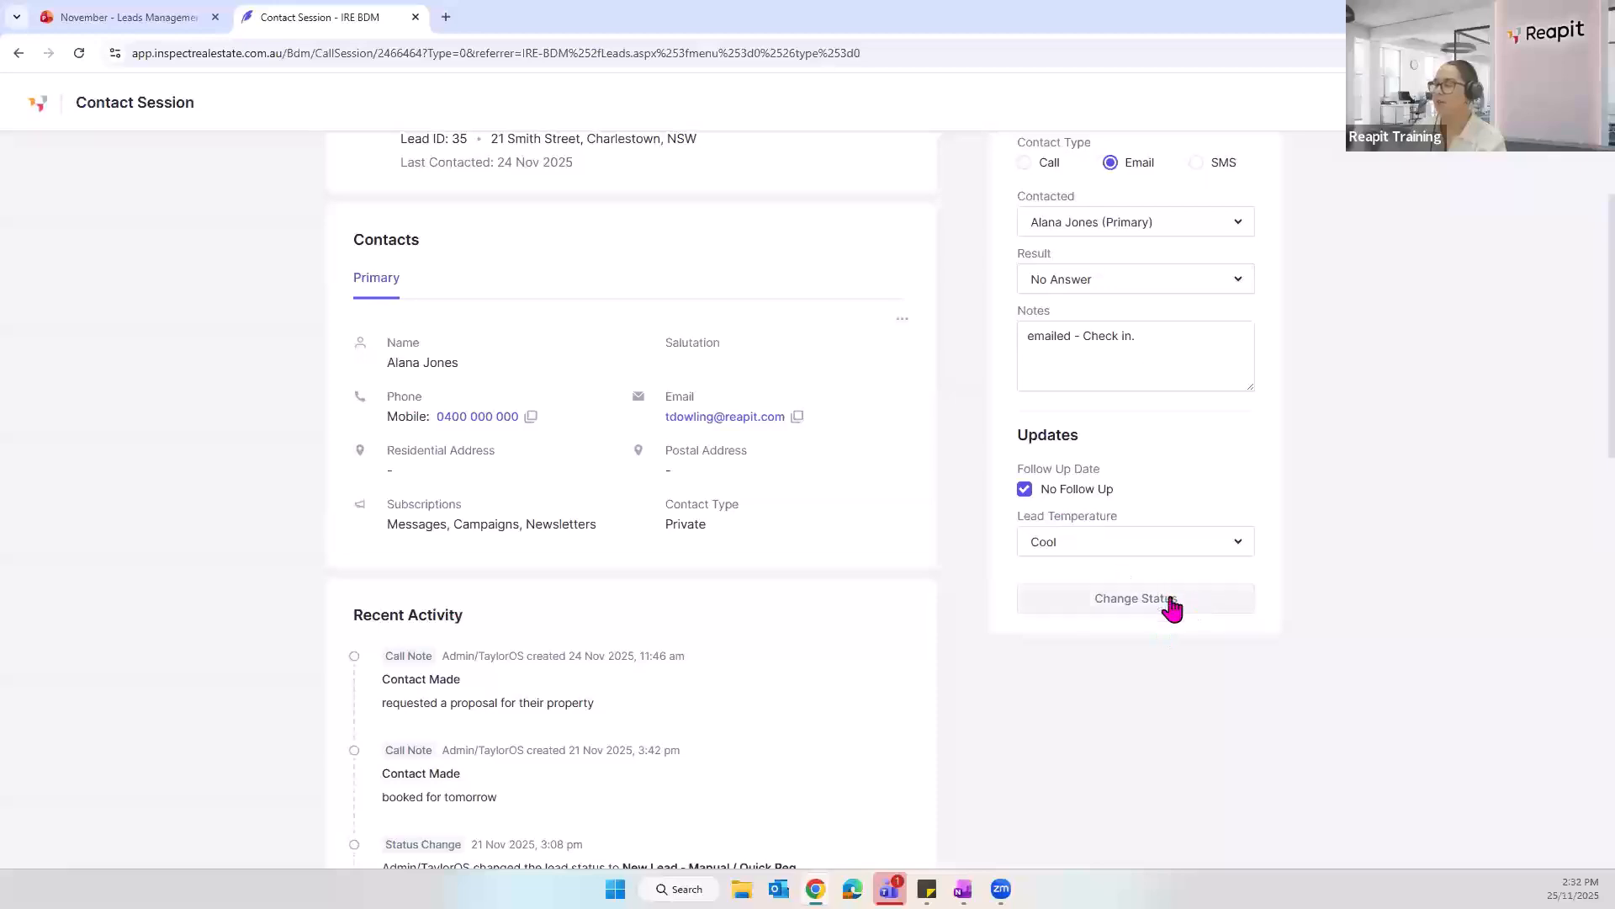
scroll(1410, 459, up, 2)
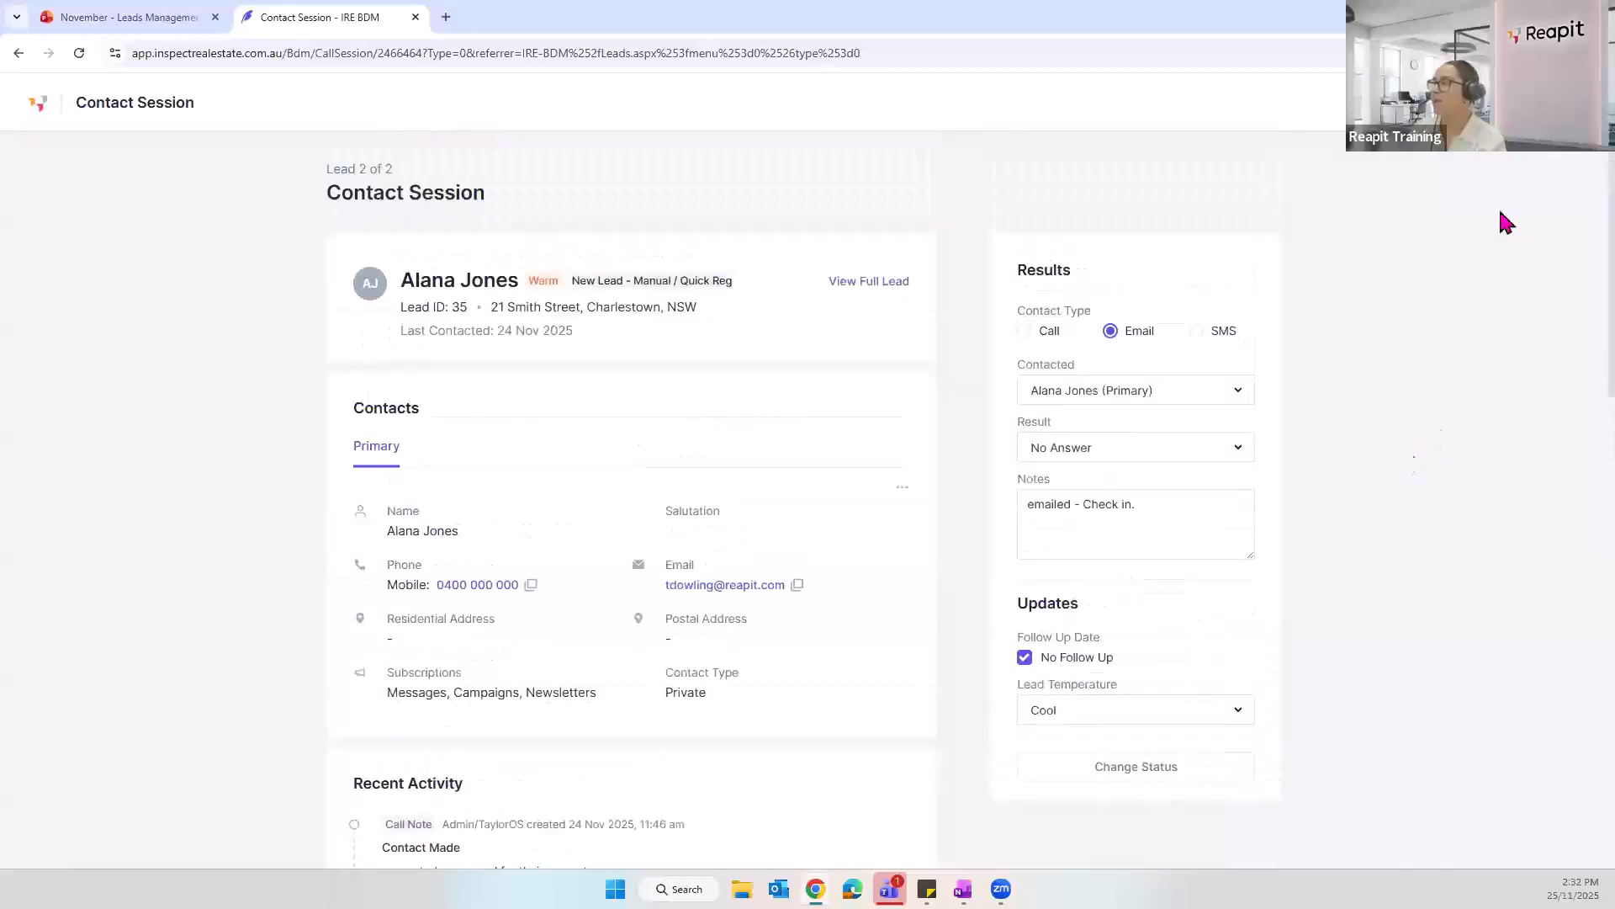
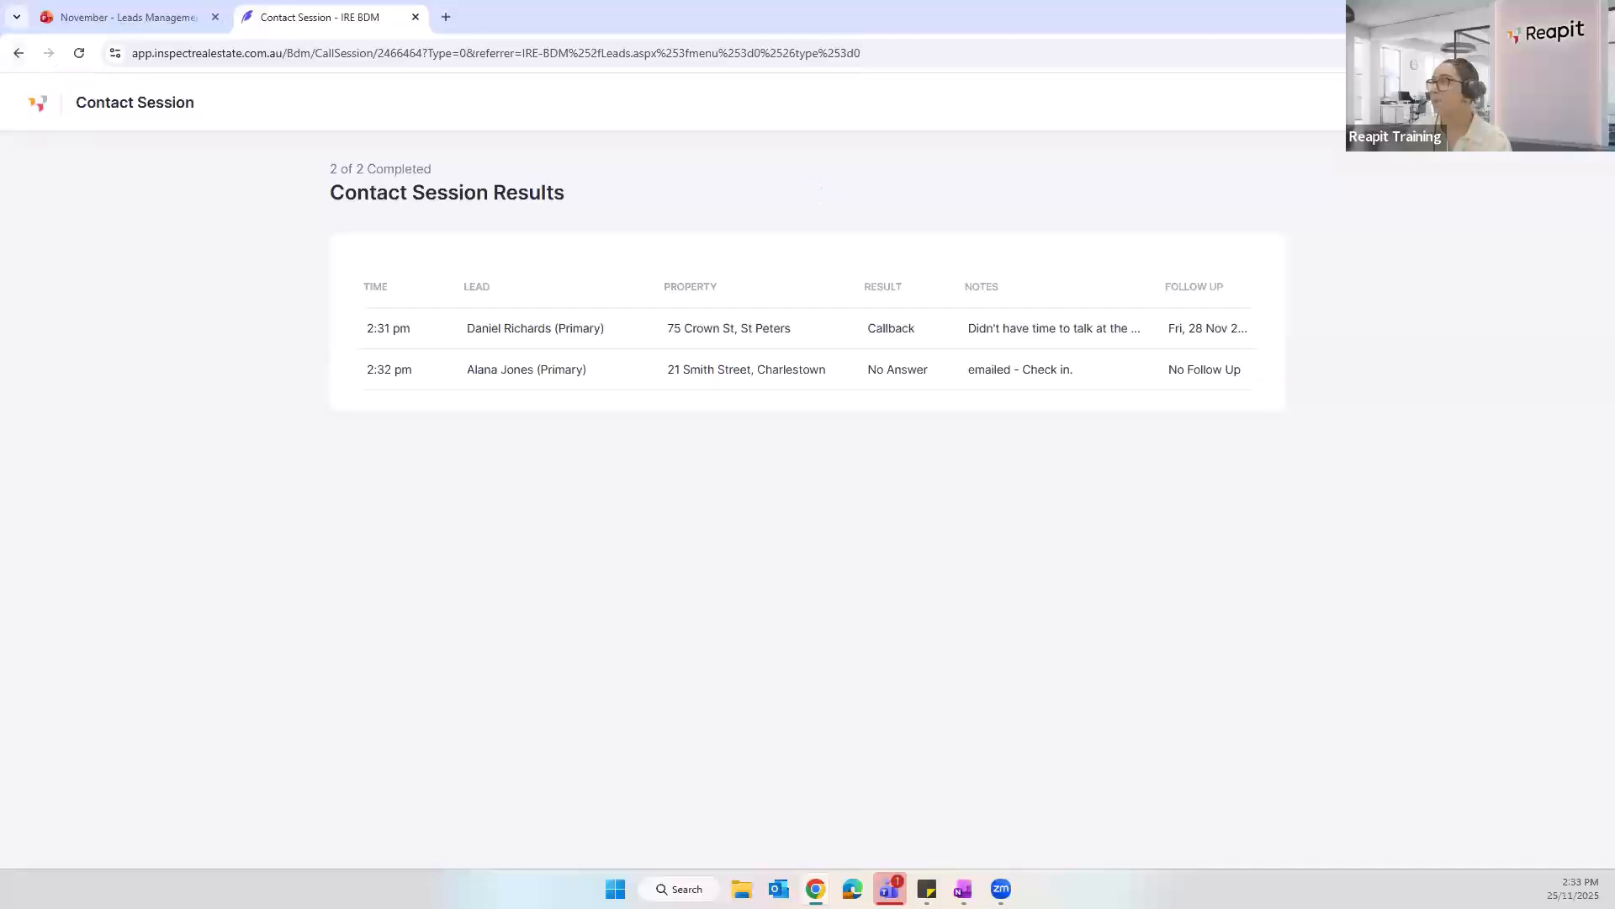
Step: Leave the contact session results and open the Lettings BDM dashboard to review its follow-up, contact session, total contact and pipeline figures
click(18, 53)
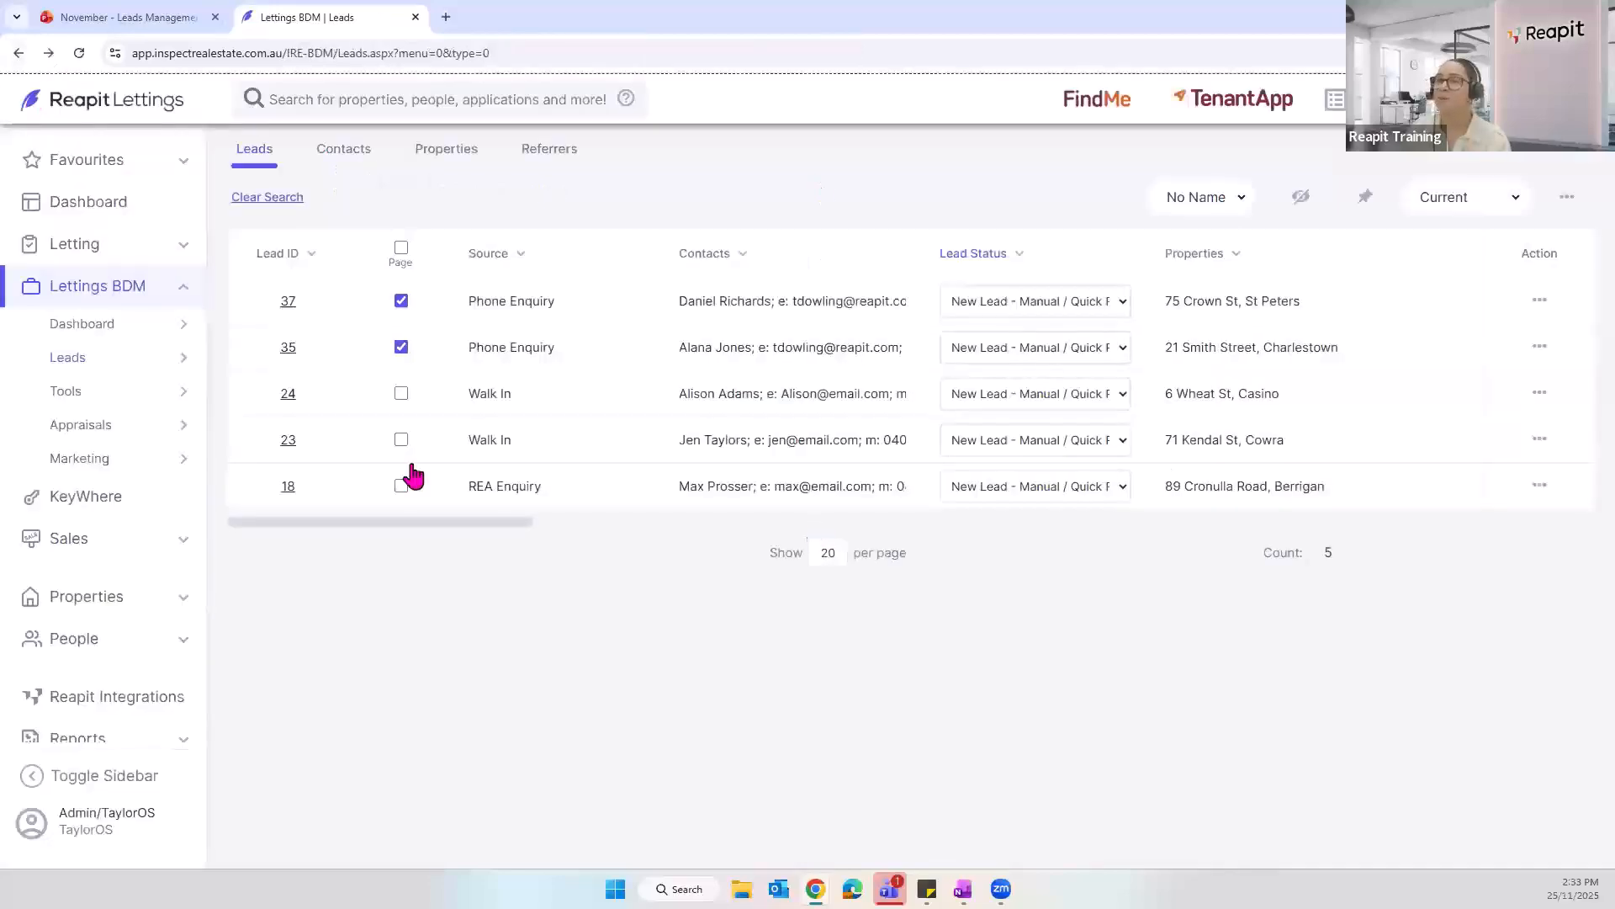
mouse_move(126, 331)
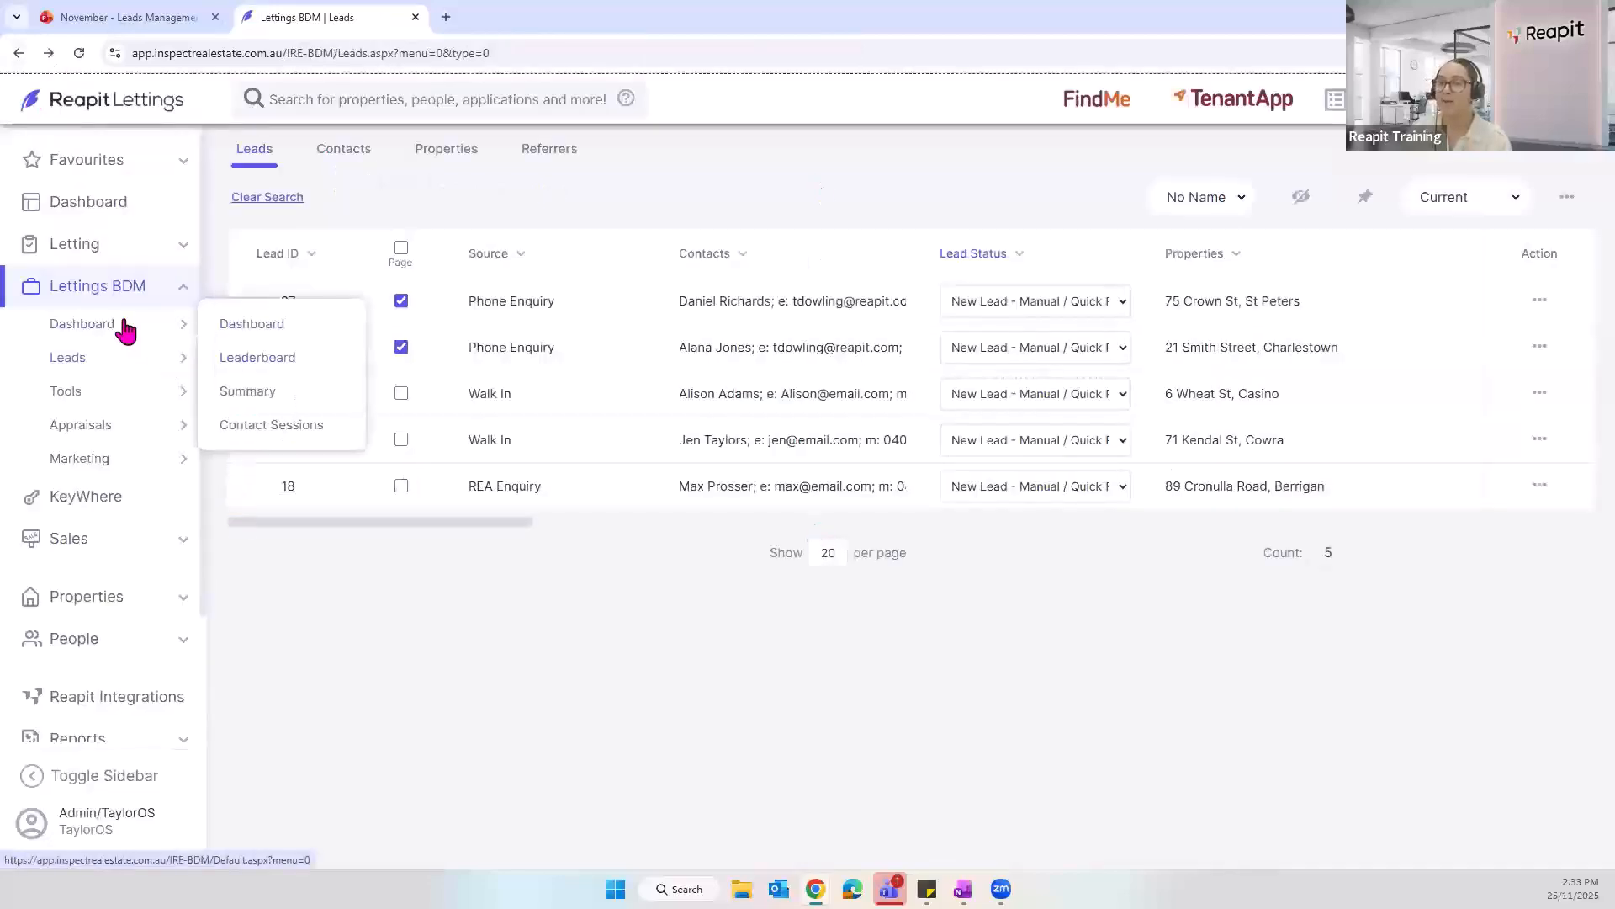
click(332, 325)
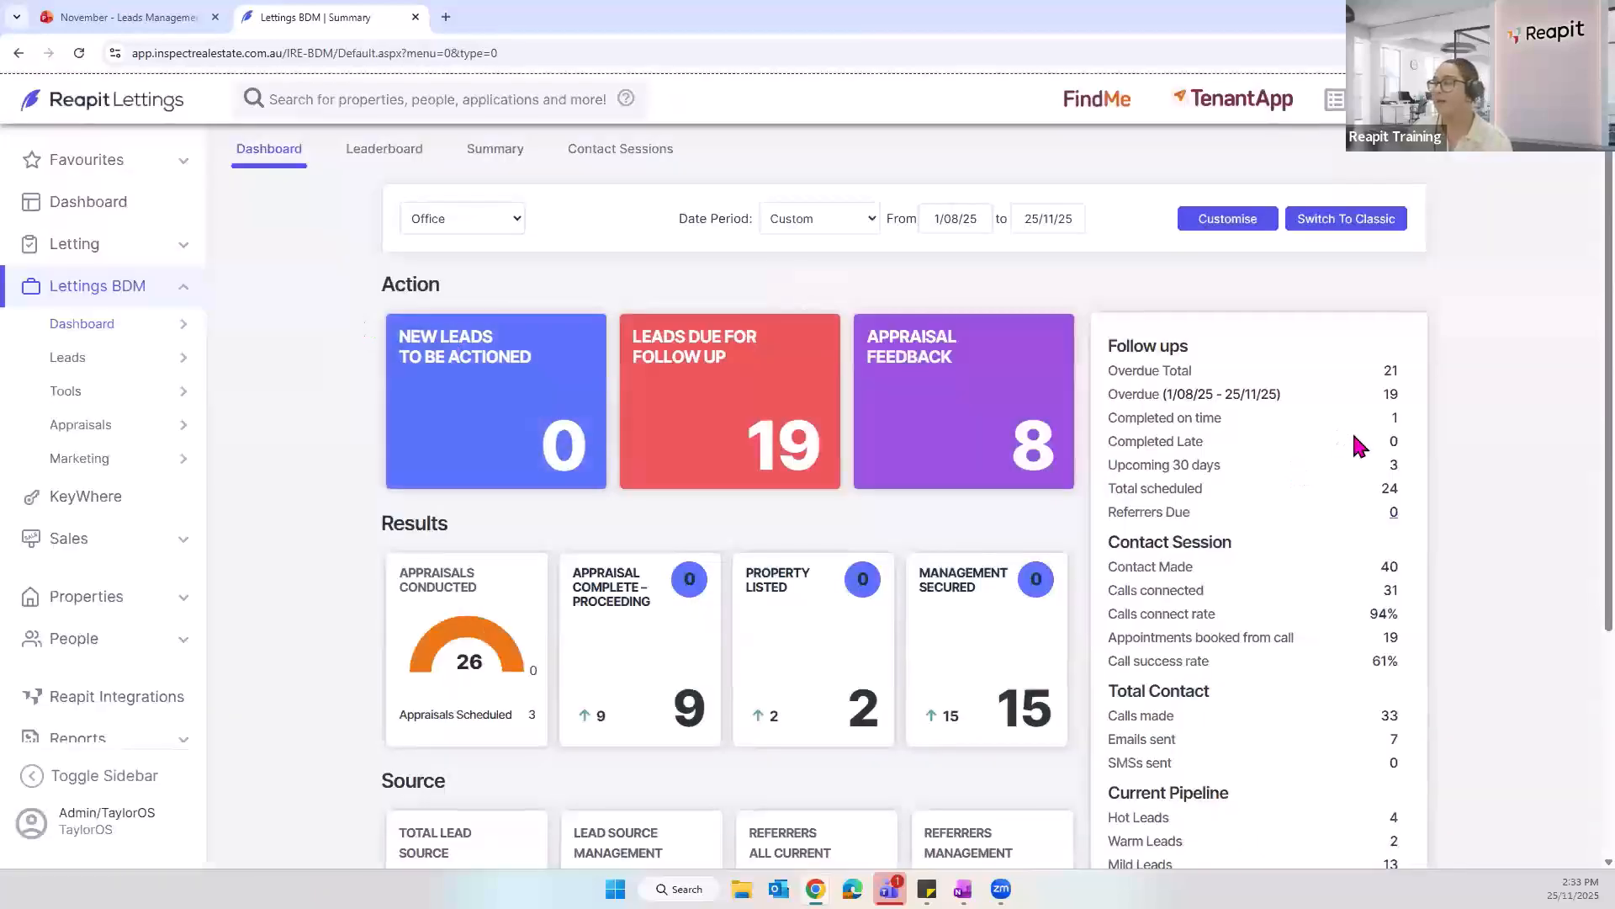
scroll(1358, 445, down, 2)
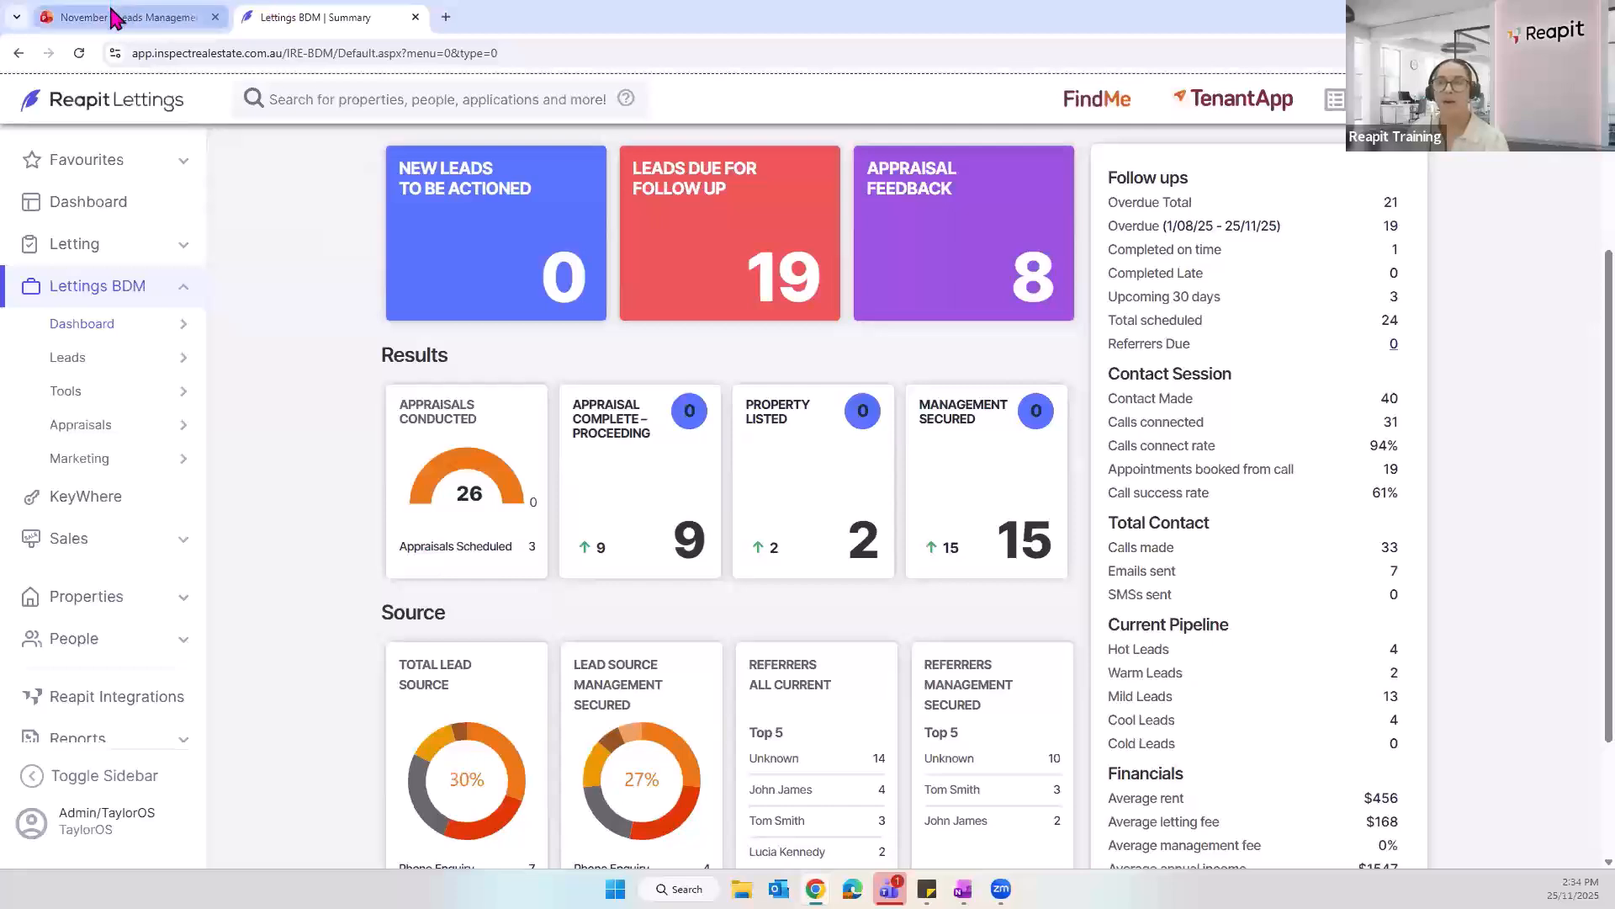
Step: Switch to the November - Leads Management Workflow presentation in PowerPoint and show the Recap slide
mouse_move(138, 27)
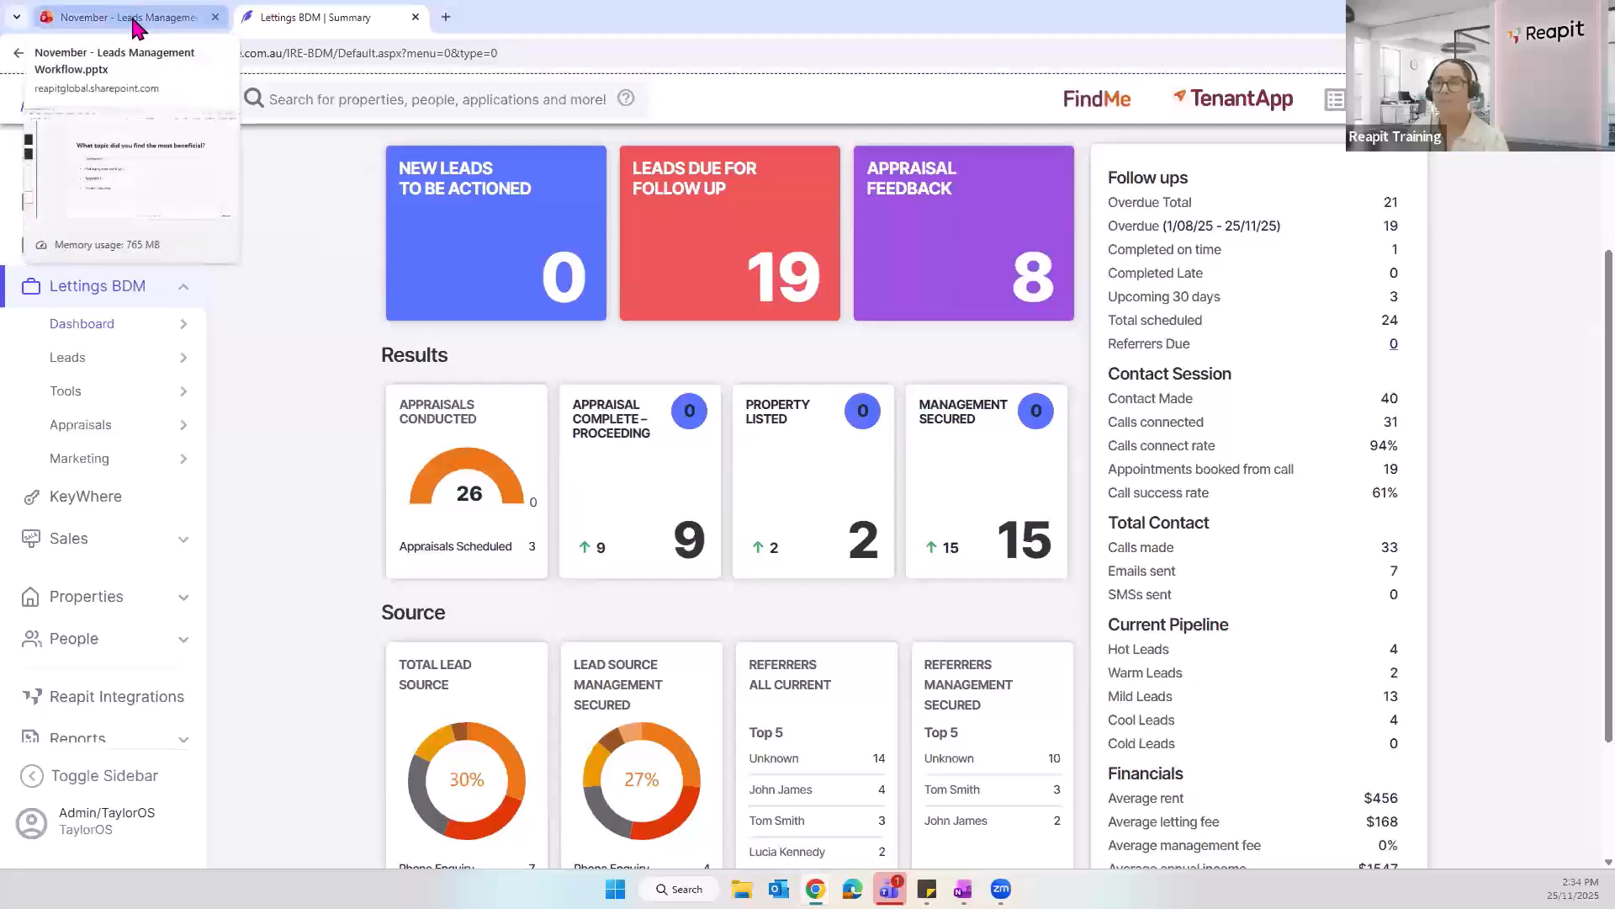
click(138, 25)
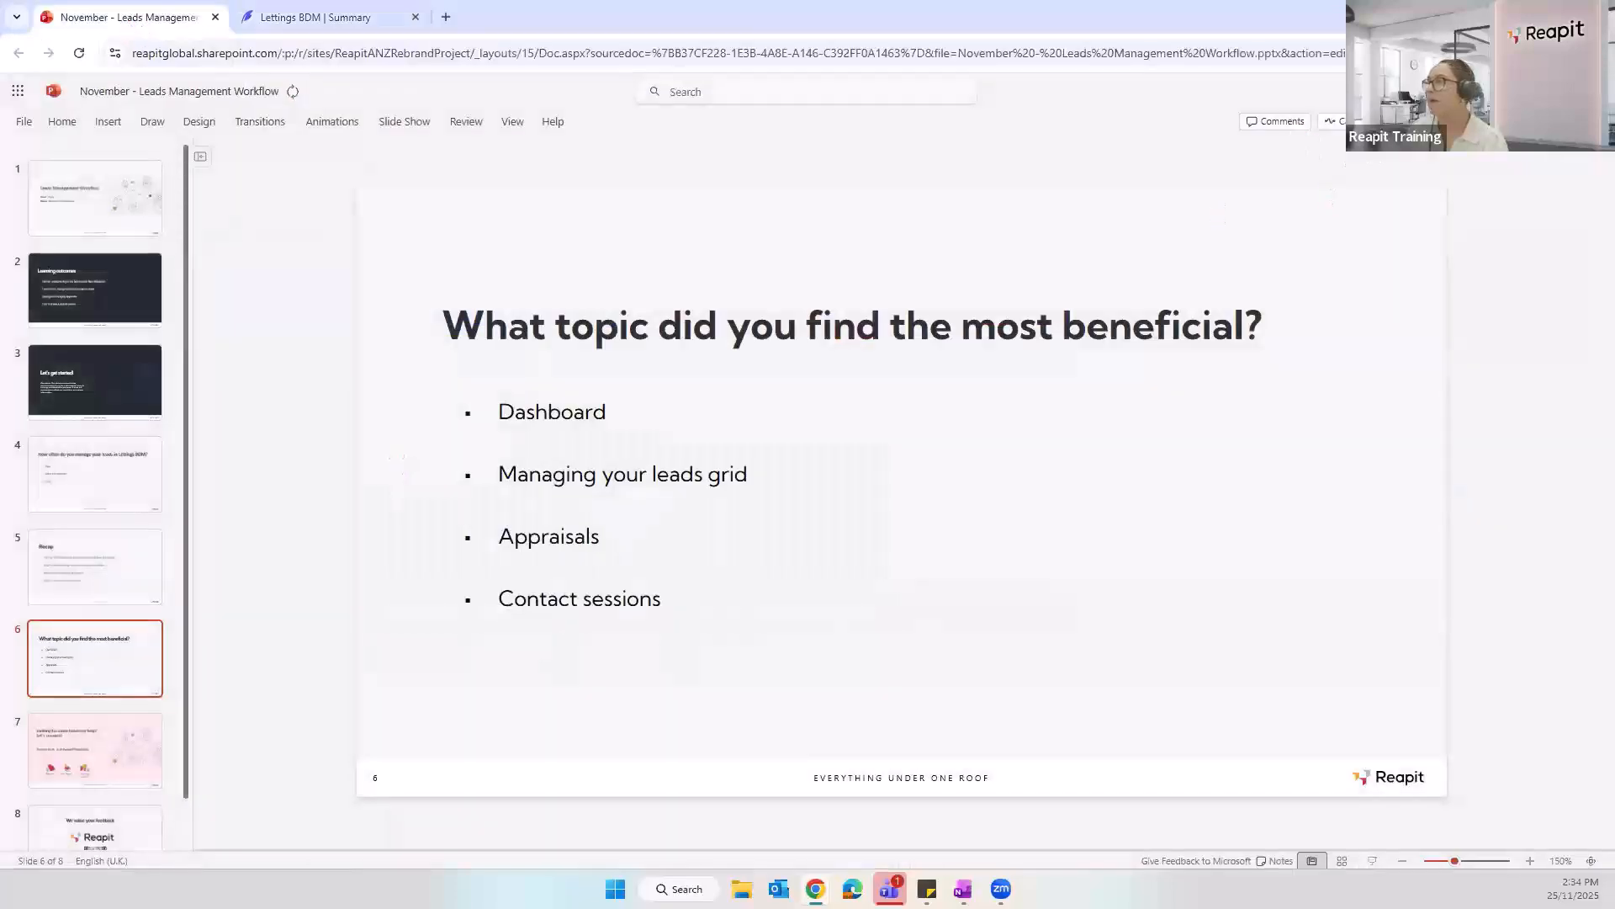
click(95, 566)
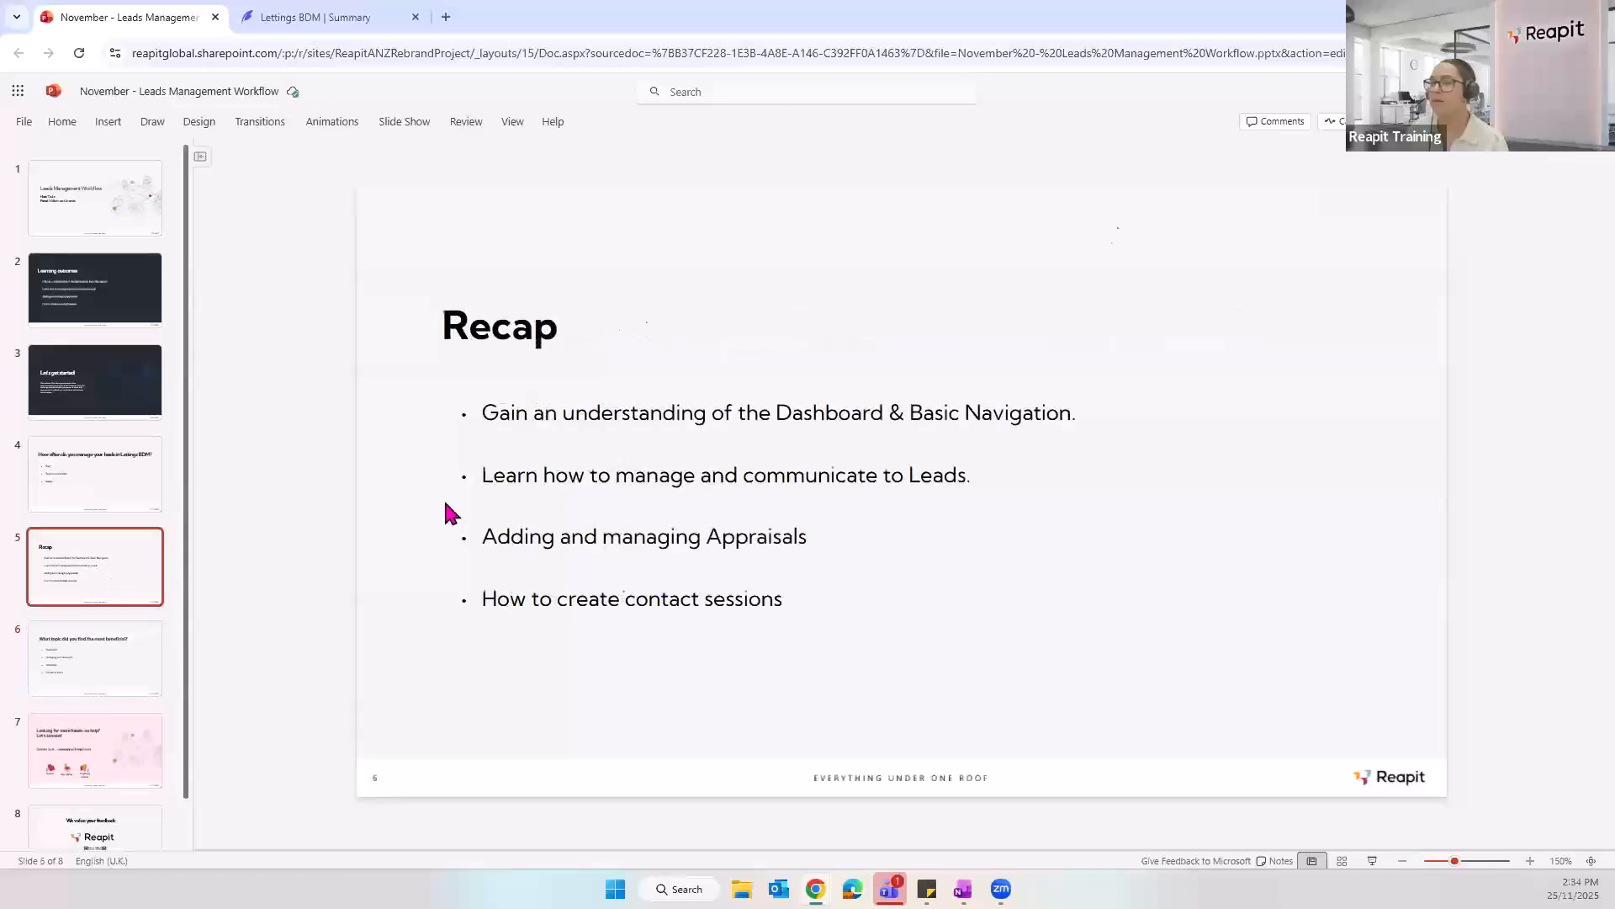
Step: Present the slides full screen from the beginning and advance to the question about how often leads are managed in Lettings BDM
click(1430, 121)
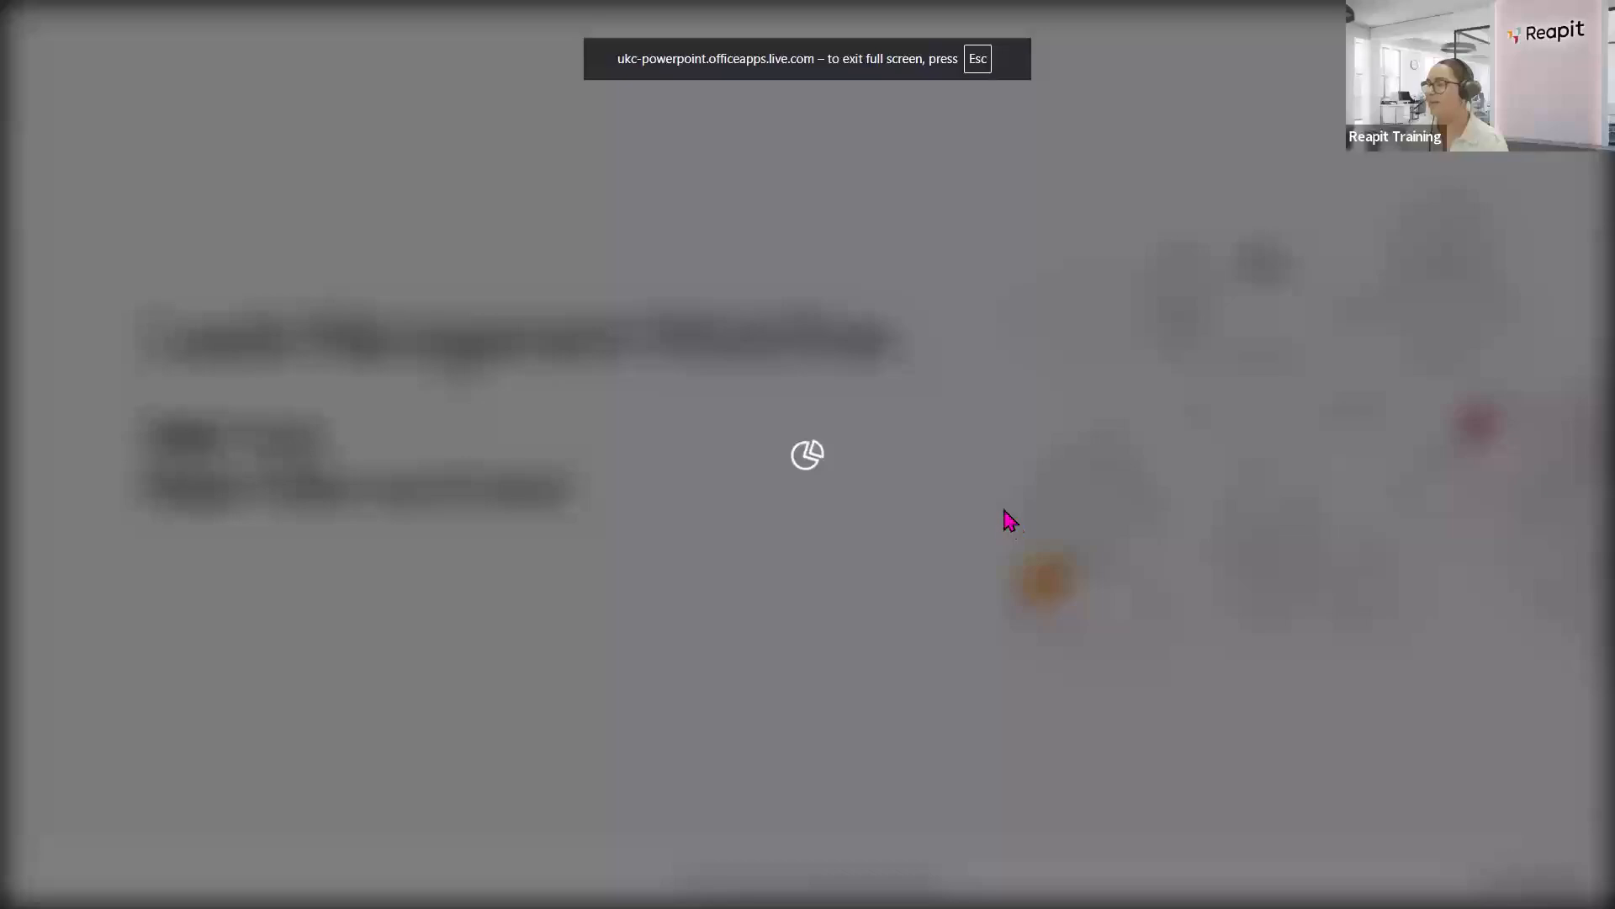
click(970, 551)
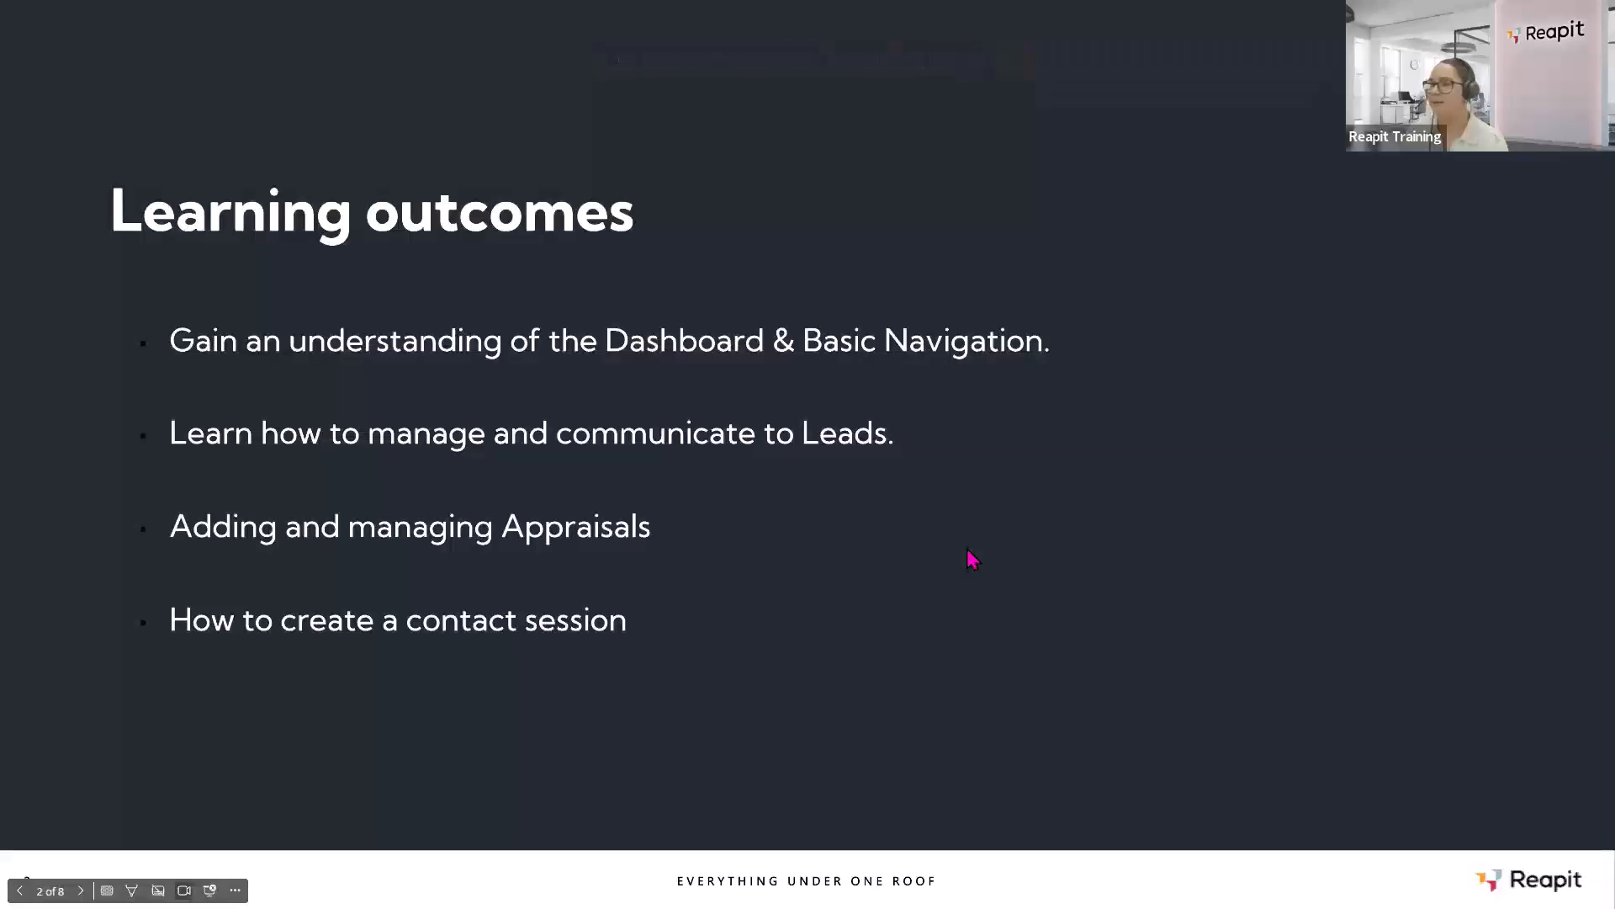
key(Right)
key(Right)
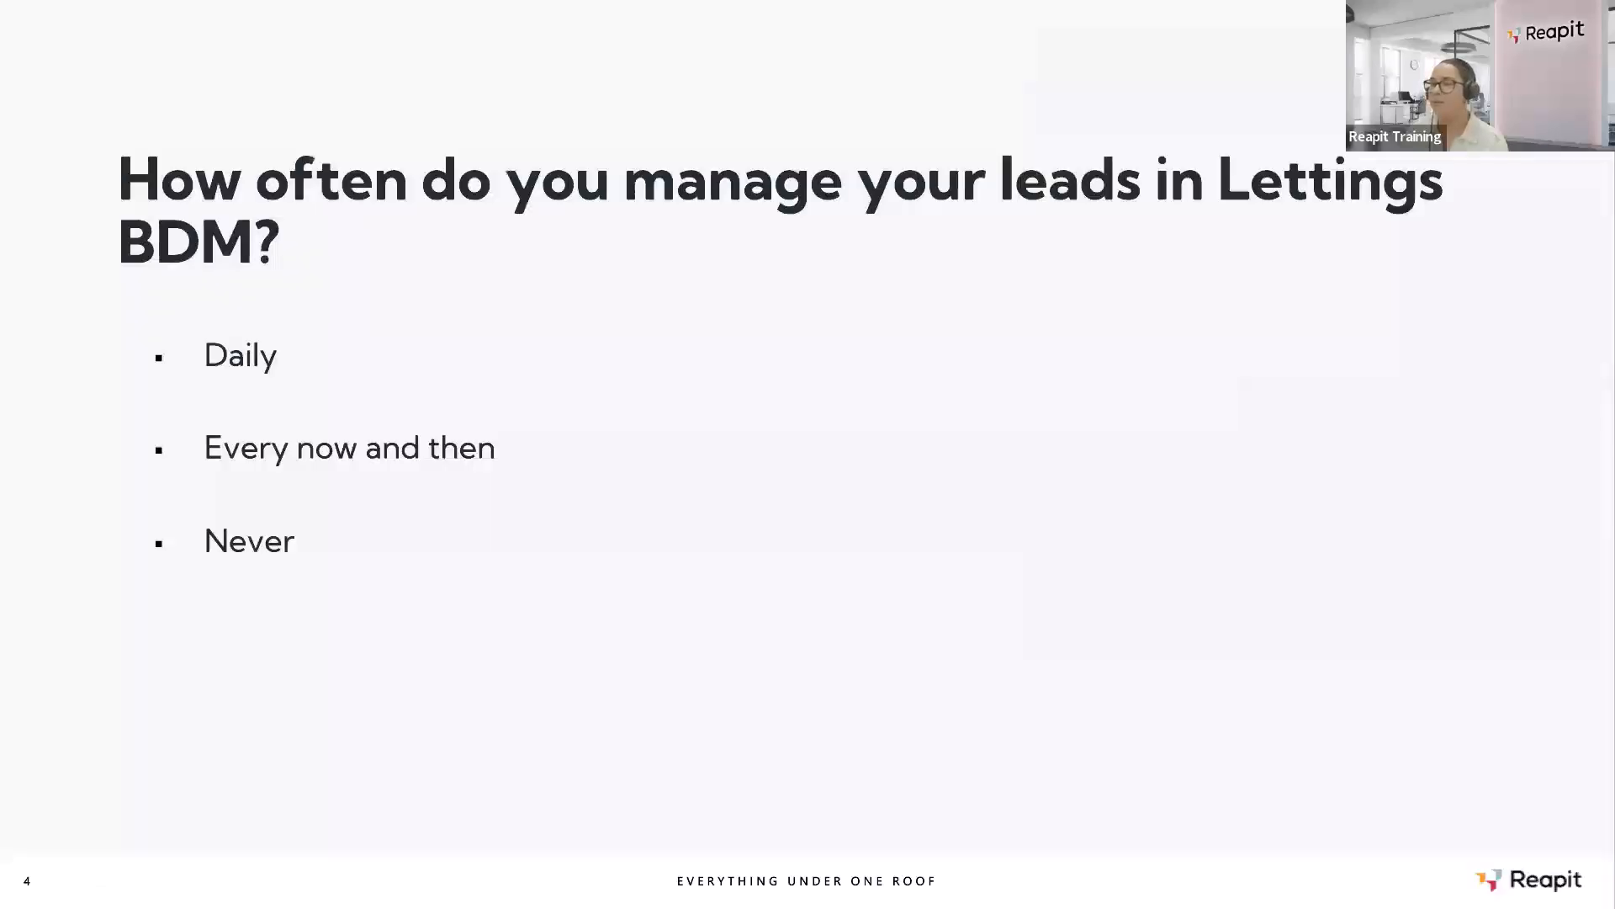